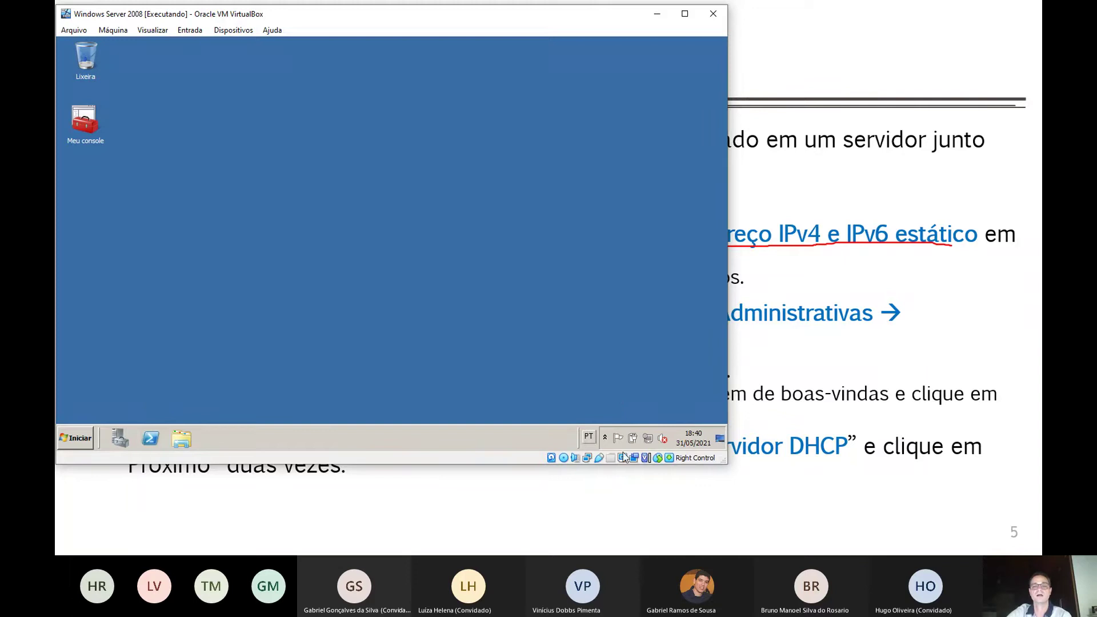
# Connect the virtual machine's network adapter 1 to the internal network (Rede Interna) intnet and save the settings
pyautogui.moveTo(586, 458)
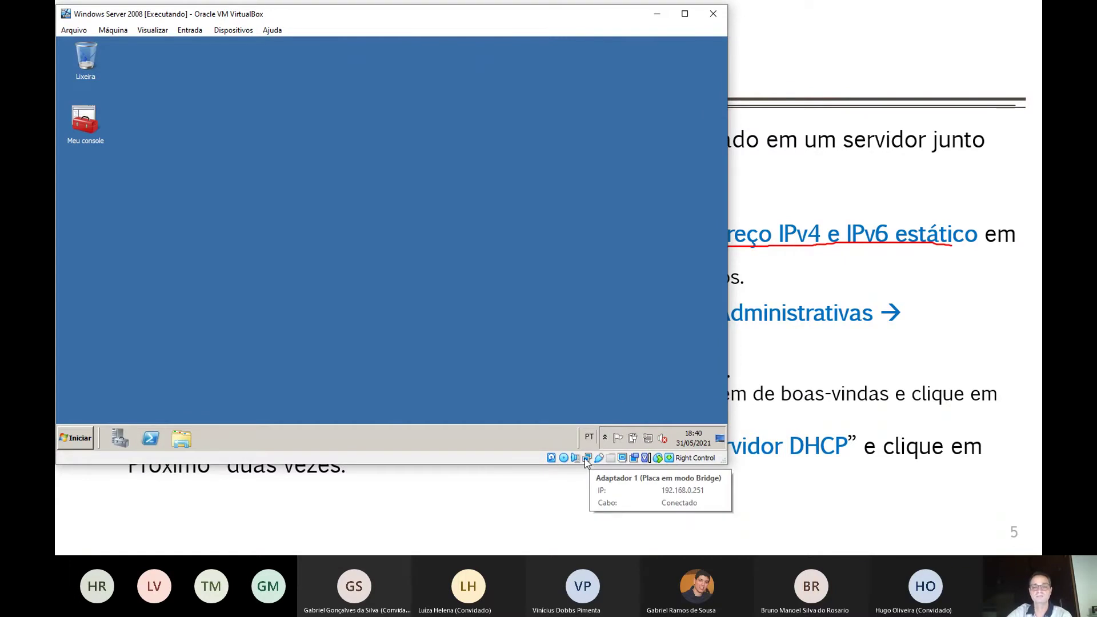
pyautogui.rightClick(585, 458)
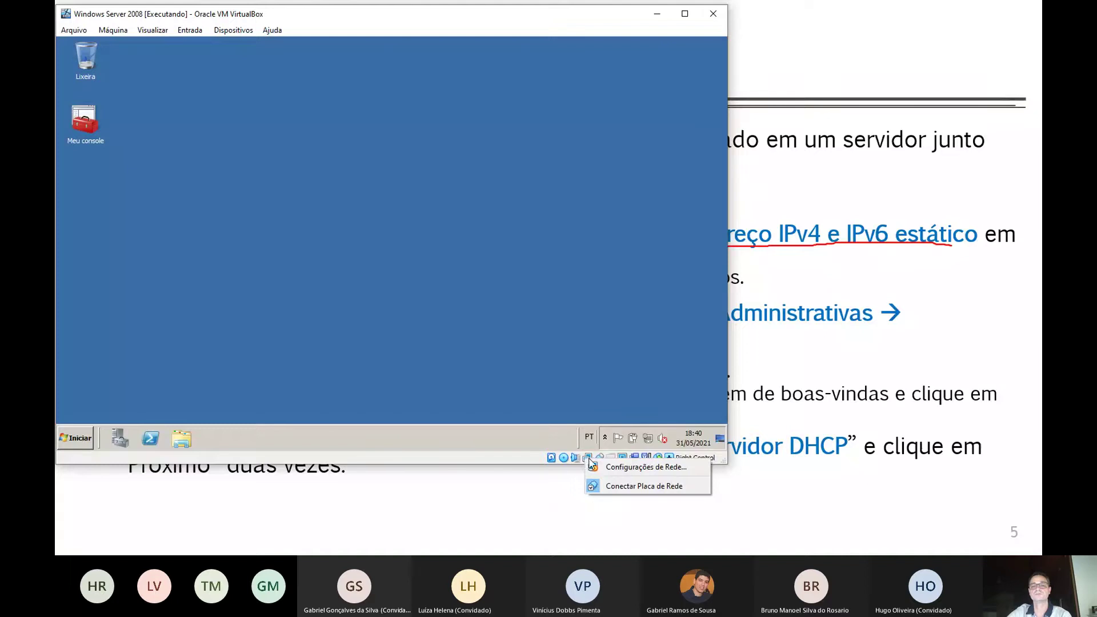
pyautogui.click(622, 469)
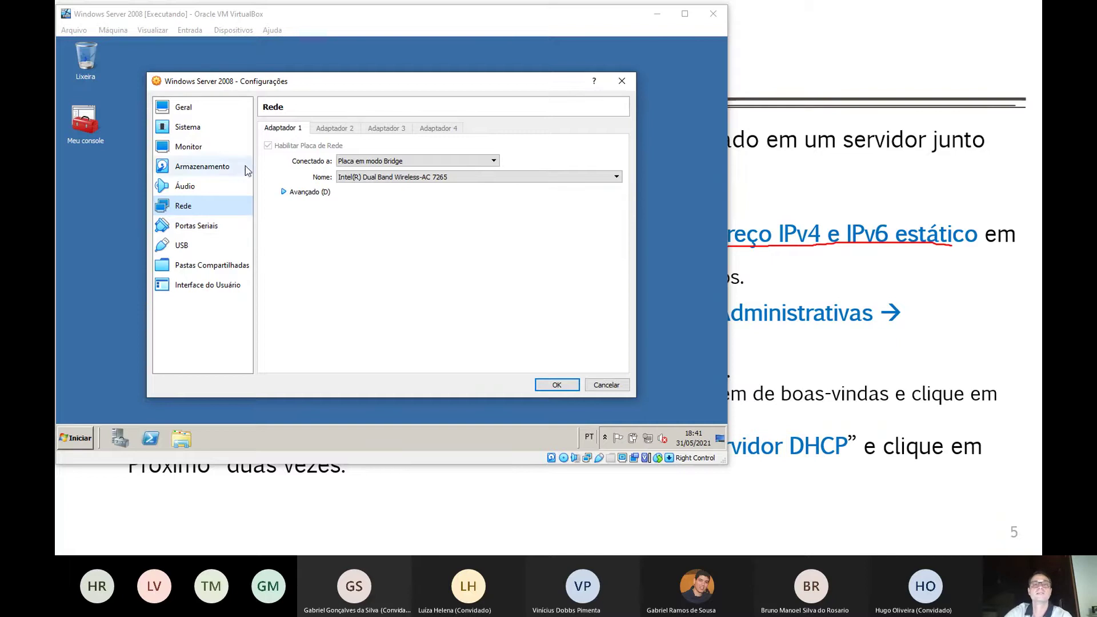
pyautogui.click(380, 163)
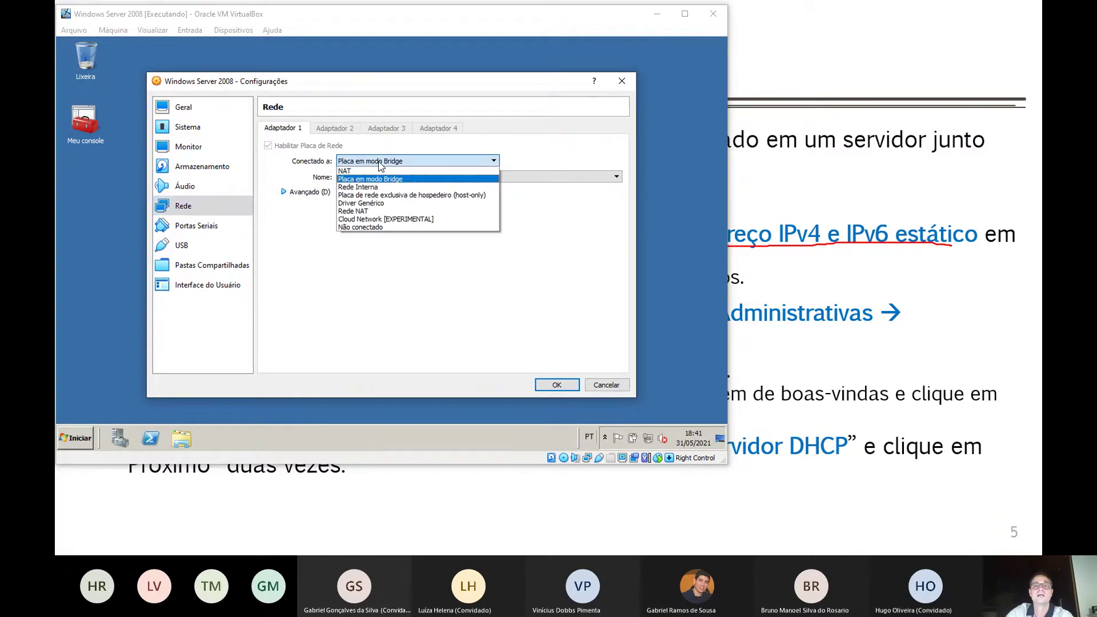
pyautogui.click(393, 188)
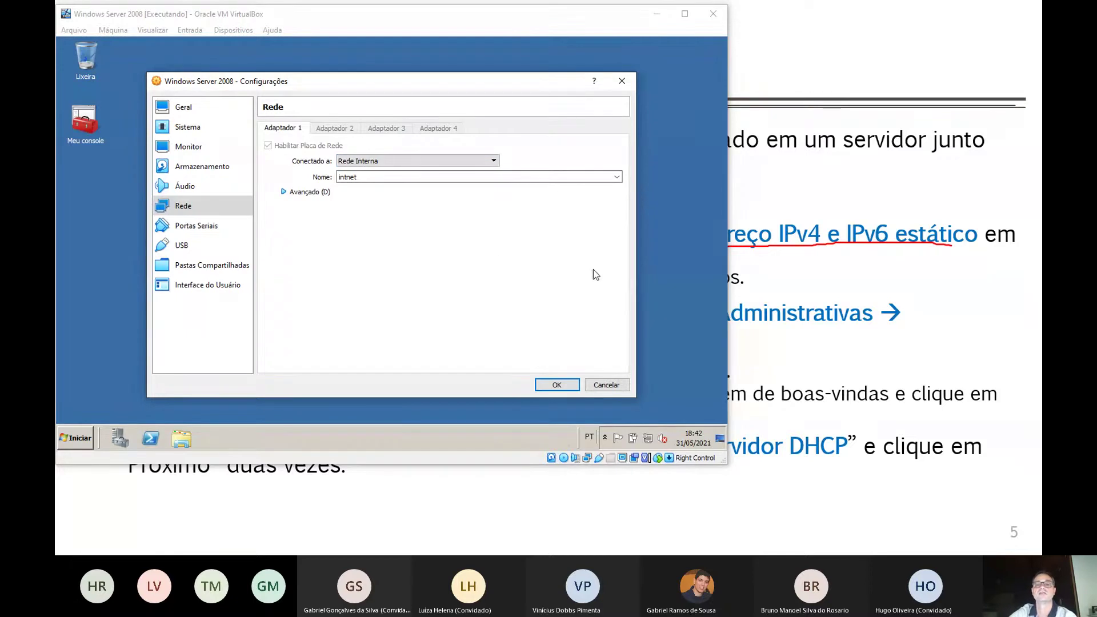
pyautogui.click(557, 381)
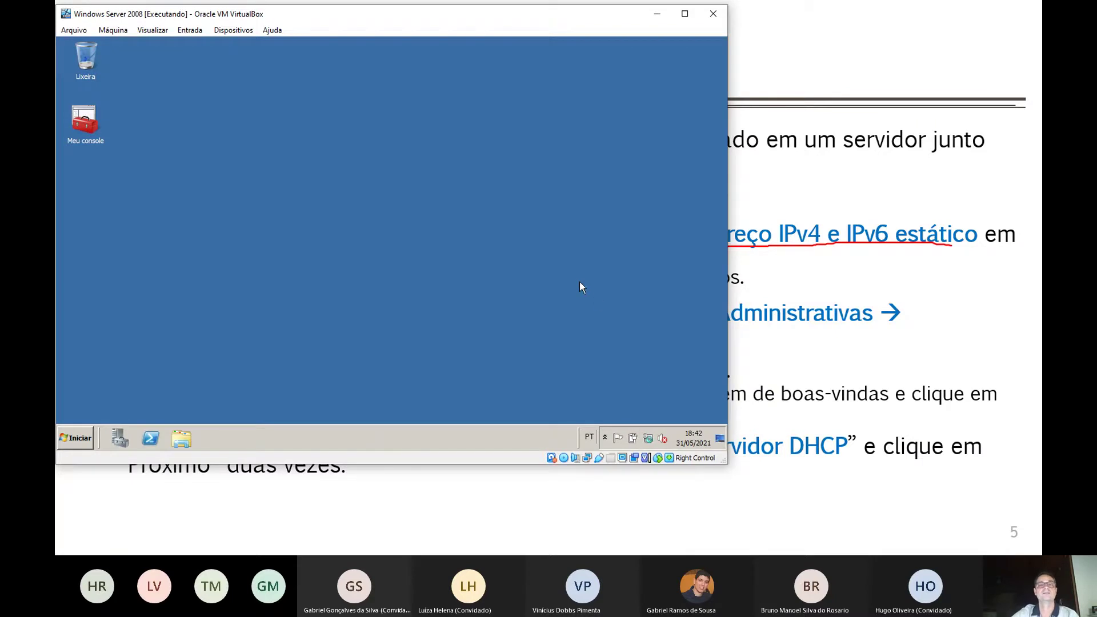
pyautogui.click(78, 434)
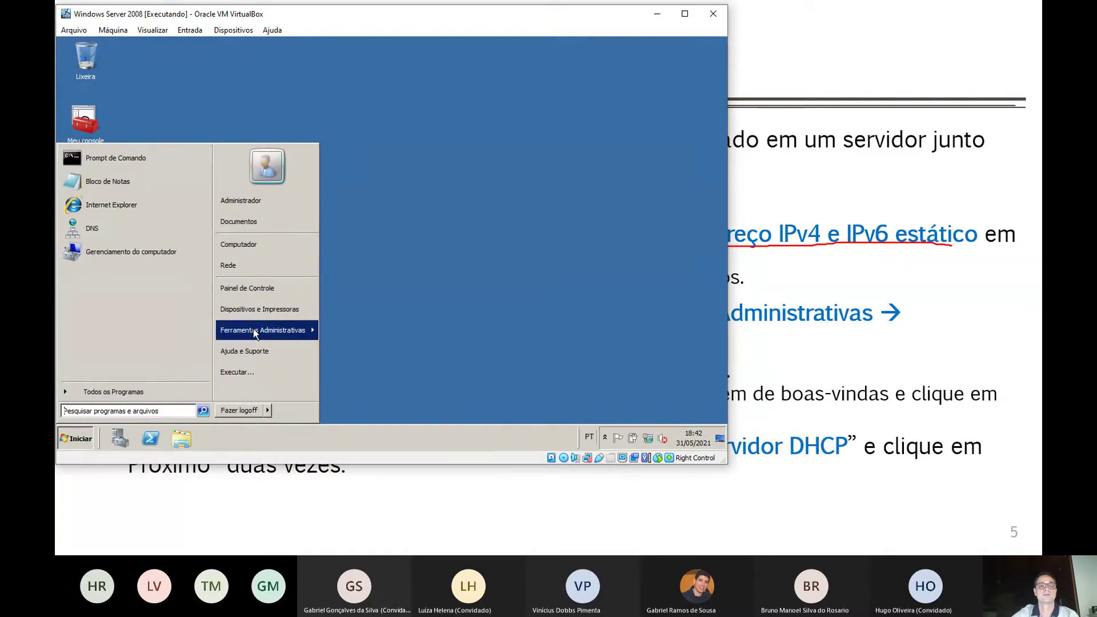
pyautogui.moveTo(256, 333)
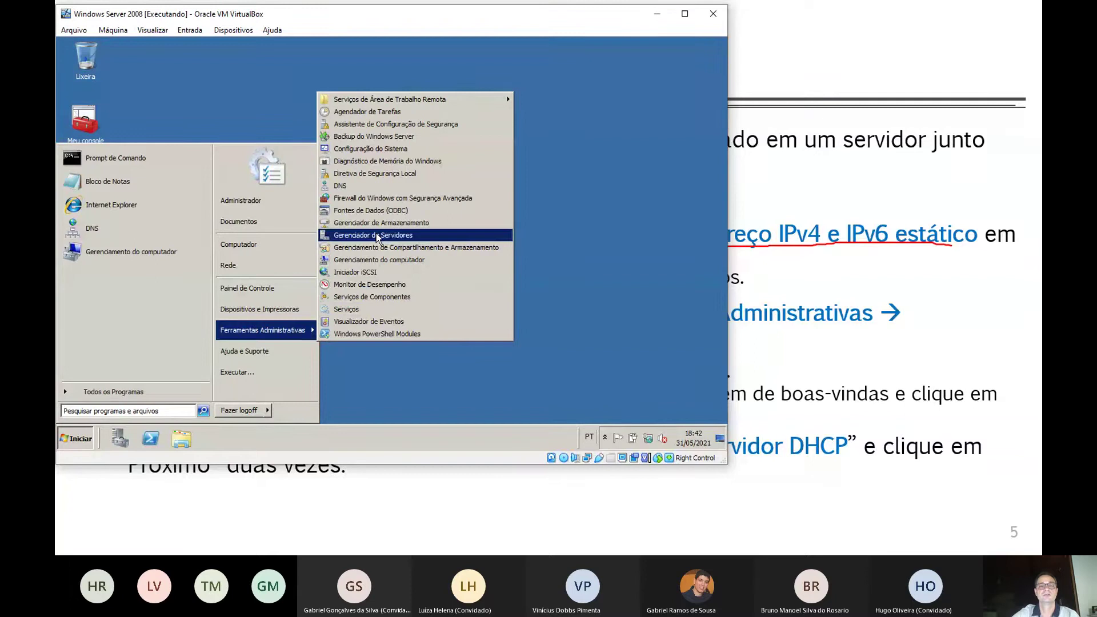
pyautogui.click(596, 248)
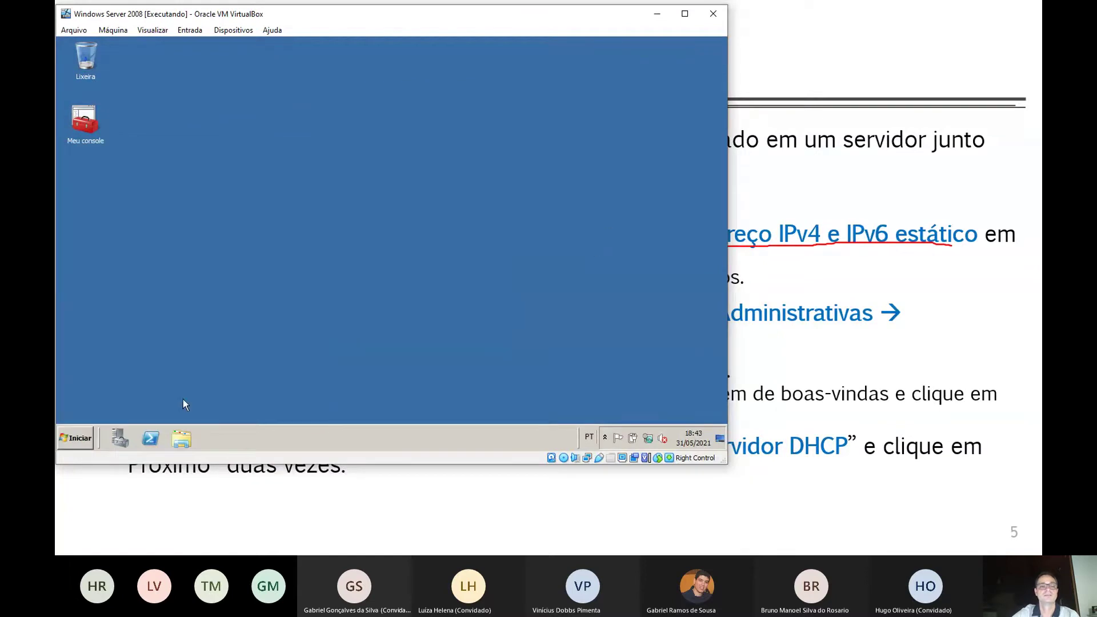
# Start the Add Roles wizard from the server manager and select the Servidor DHCP role for installation
pyautogui.click(119, 434)
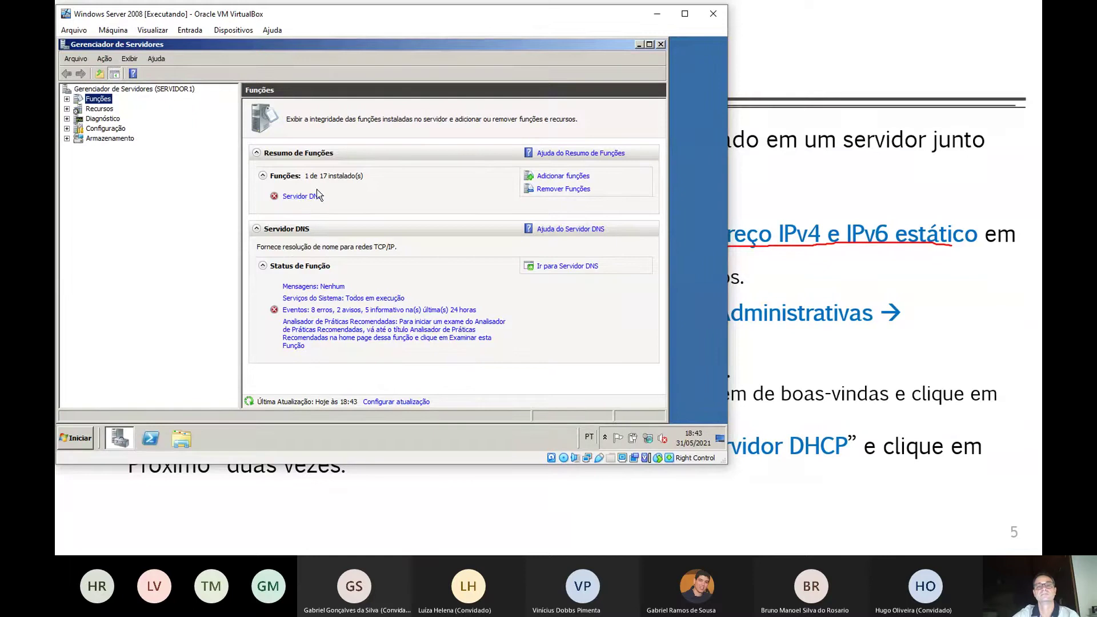
pyautogui.click(561, 177)
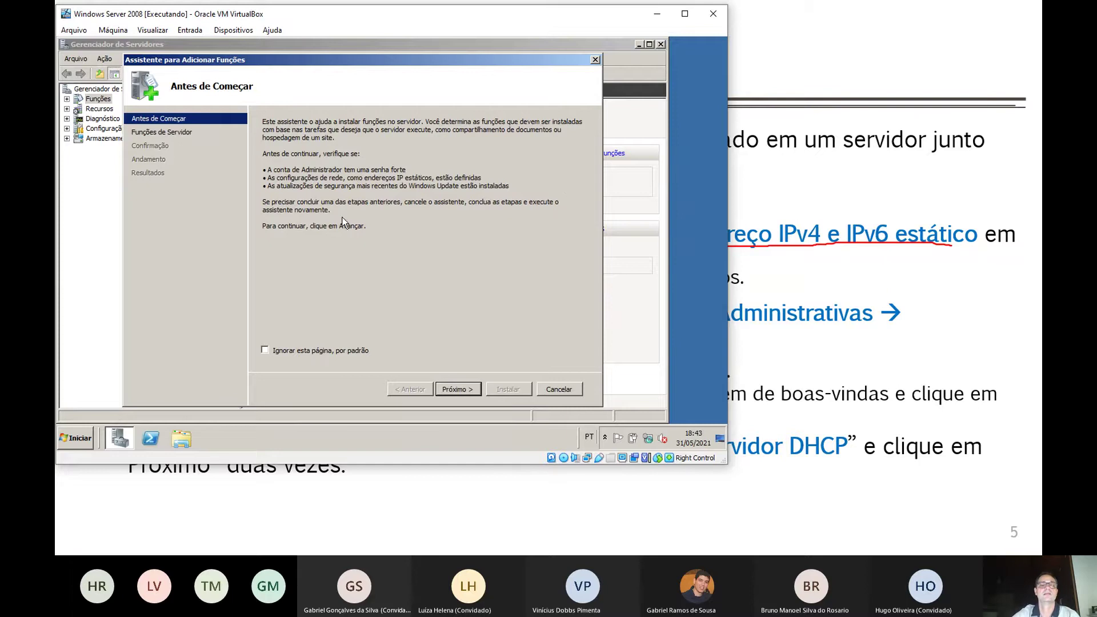
pyautogui.click(465, 389)
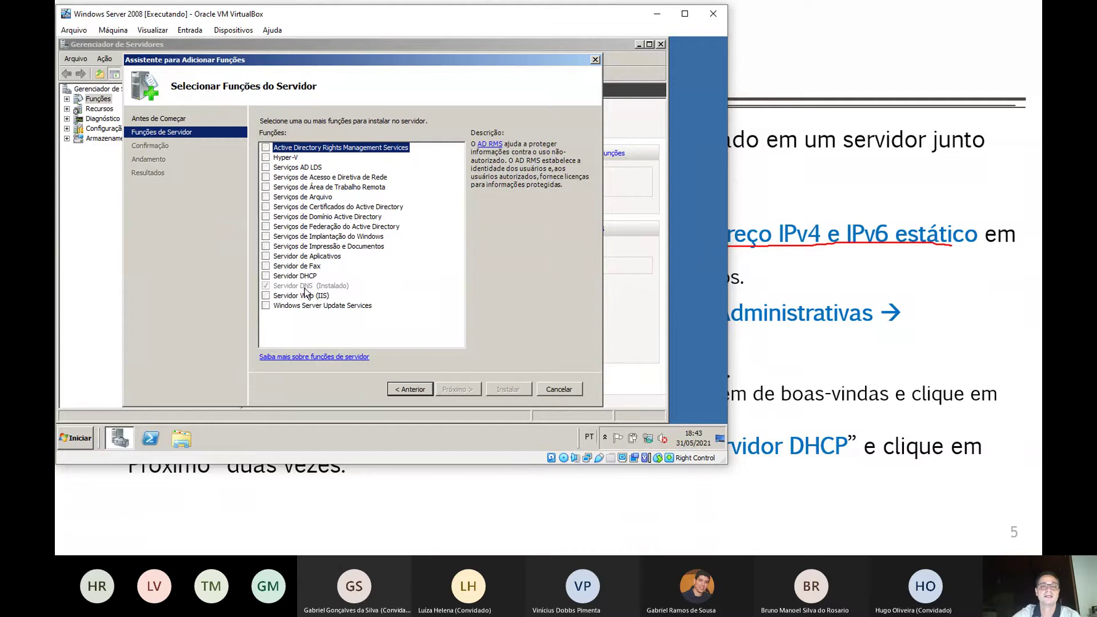
pyautogui.click(267, 276)
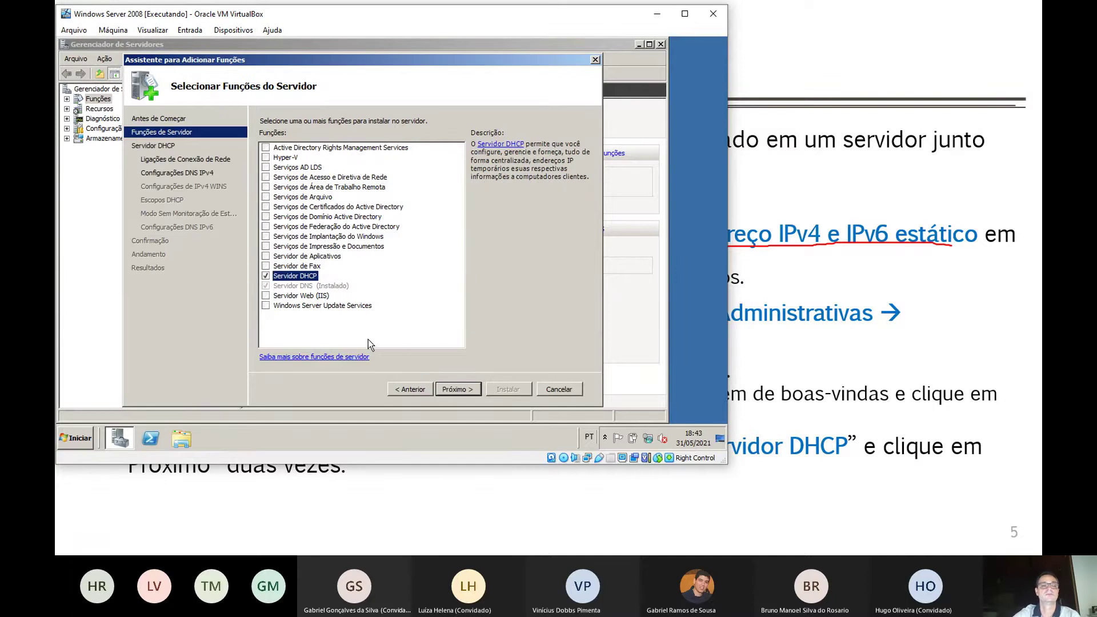
pyautogui.click(457, 389)
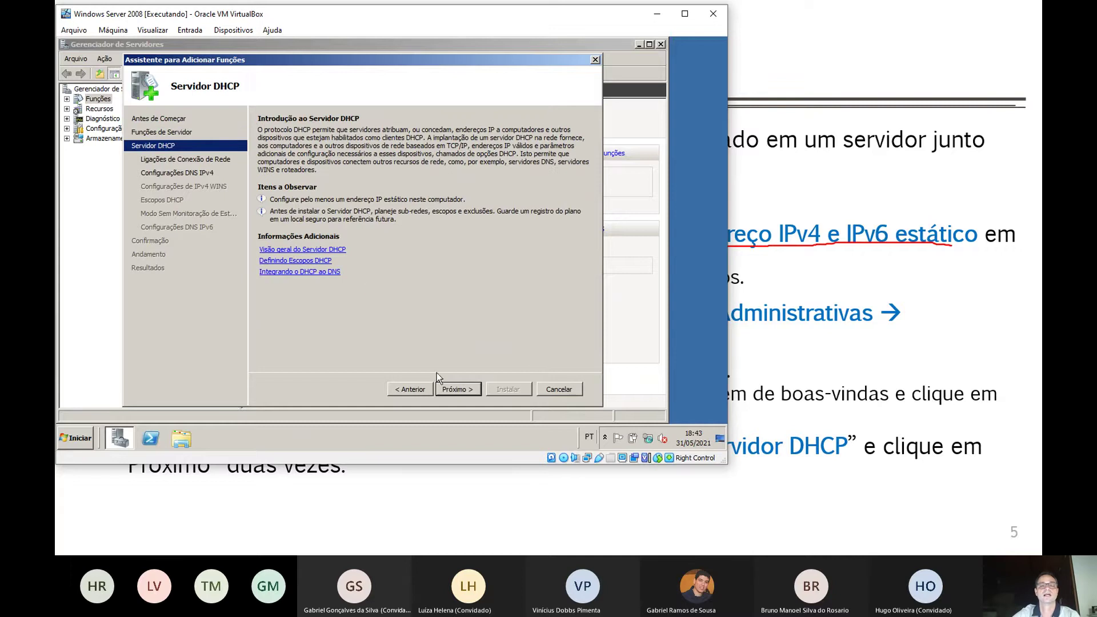
# Keep the 192.168.0.251 network connection for serving DHCP clients and set the parent domain to labso.com.br
pyautogui.click(457, 390)
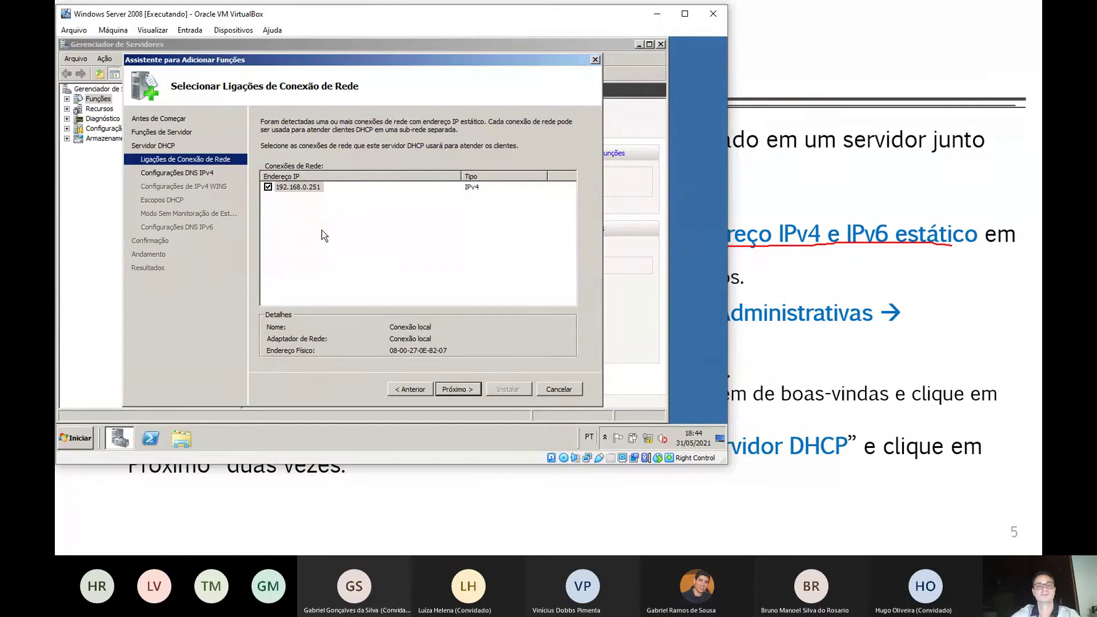
pyautogui.click(459, 390)
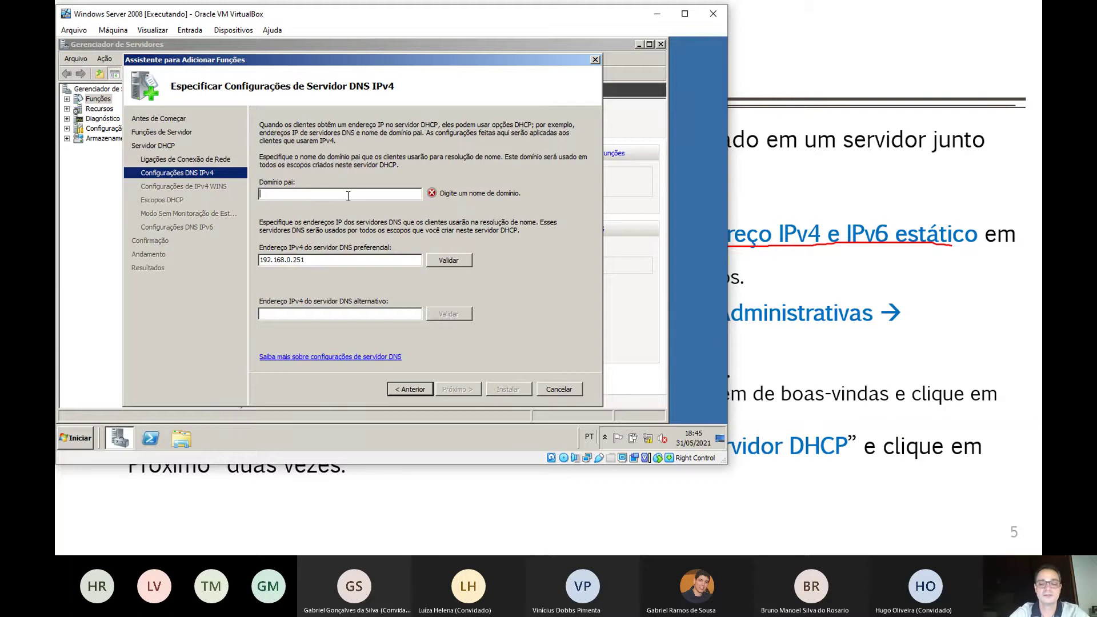
pyautogui.write('l')
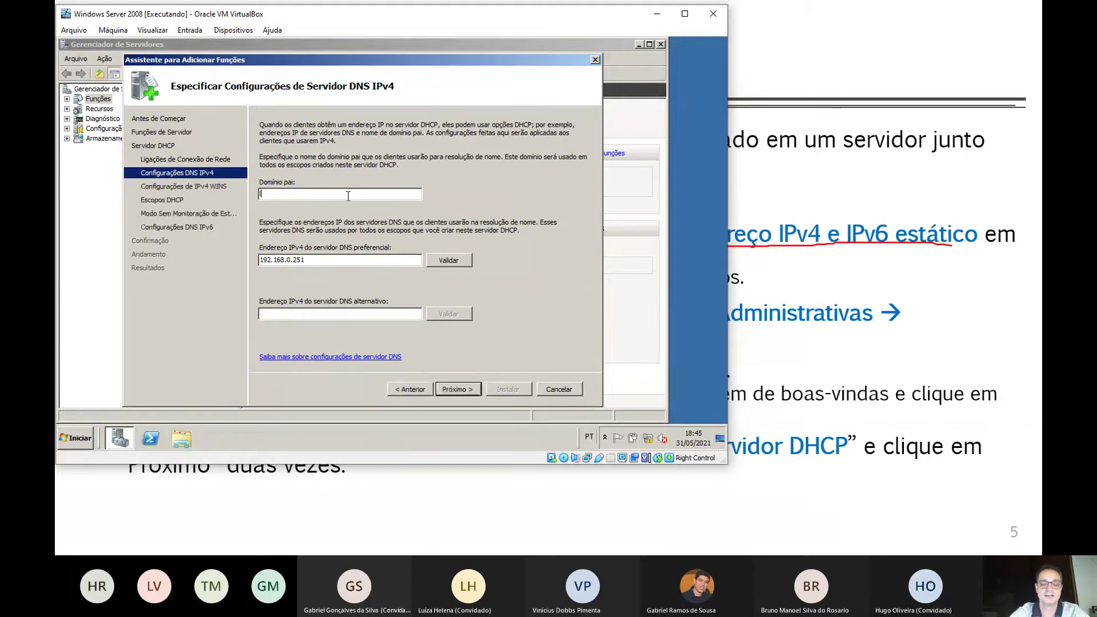
pyautogui.write('abso')
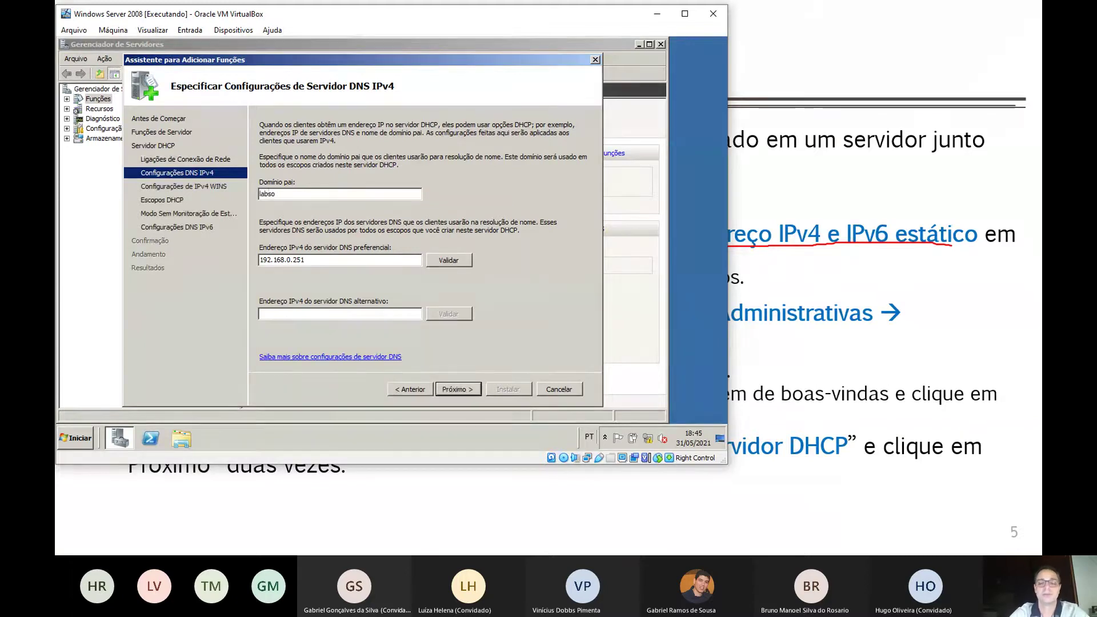
pyautogui.write('.com.br')
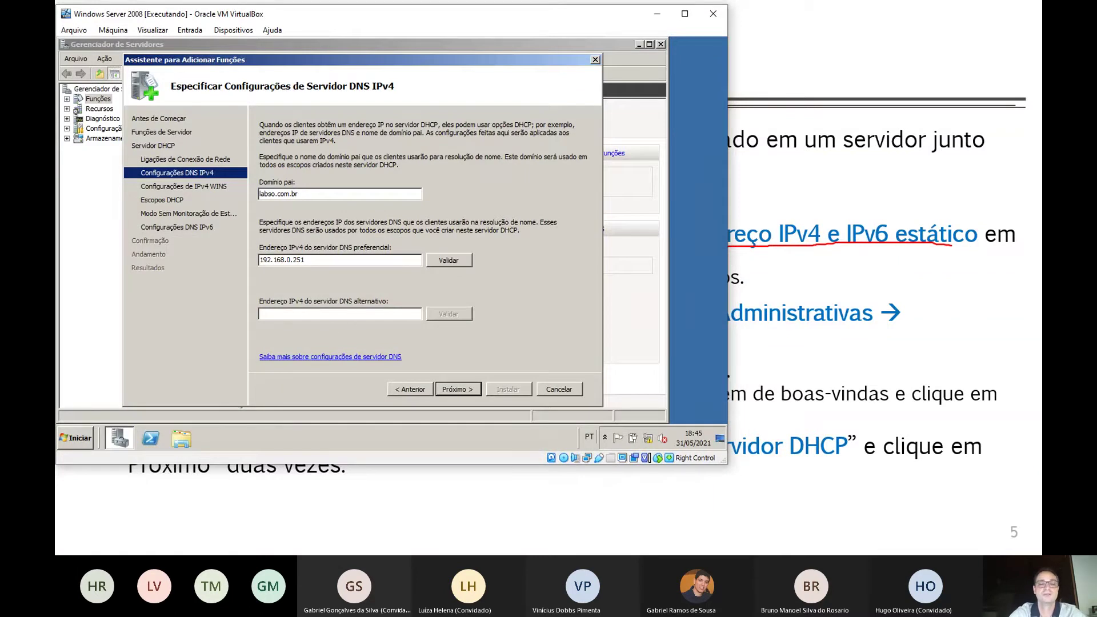
# Set the alternate IPv4 DNS server to 192.168.0.253, validate the preferred DNS server and proceed to the WINS settings
pyautogui.write('192.16')
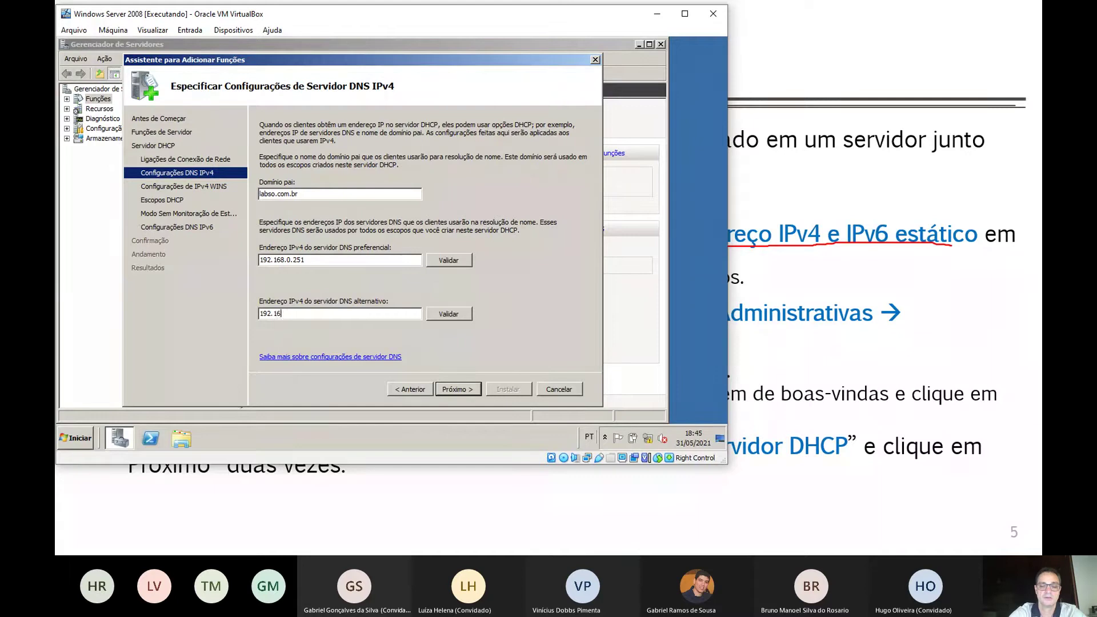
pyautogui.write('8.0.')
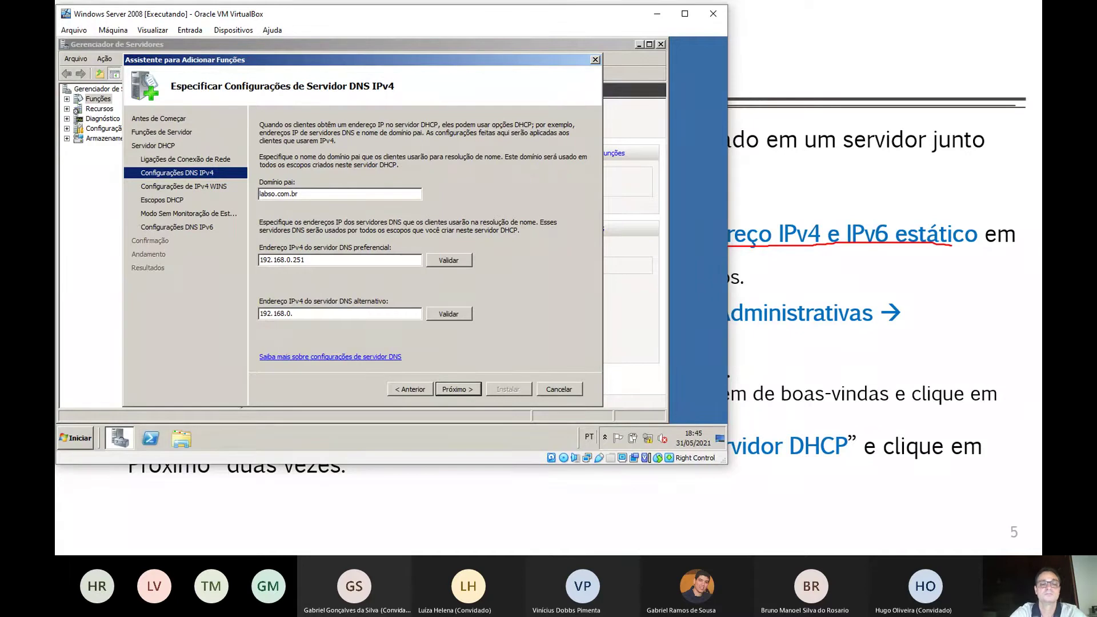
pyautogui.write('253')
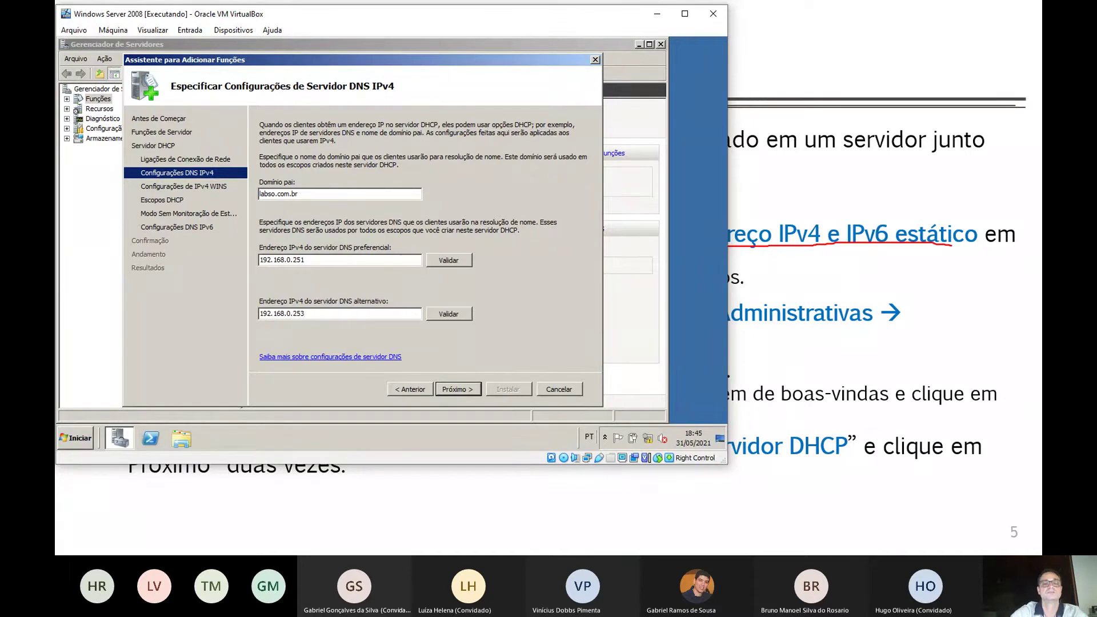
pyautogui.click(460, 262)
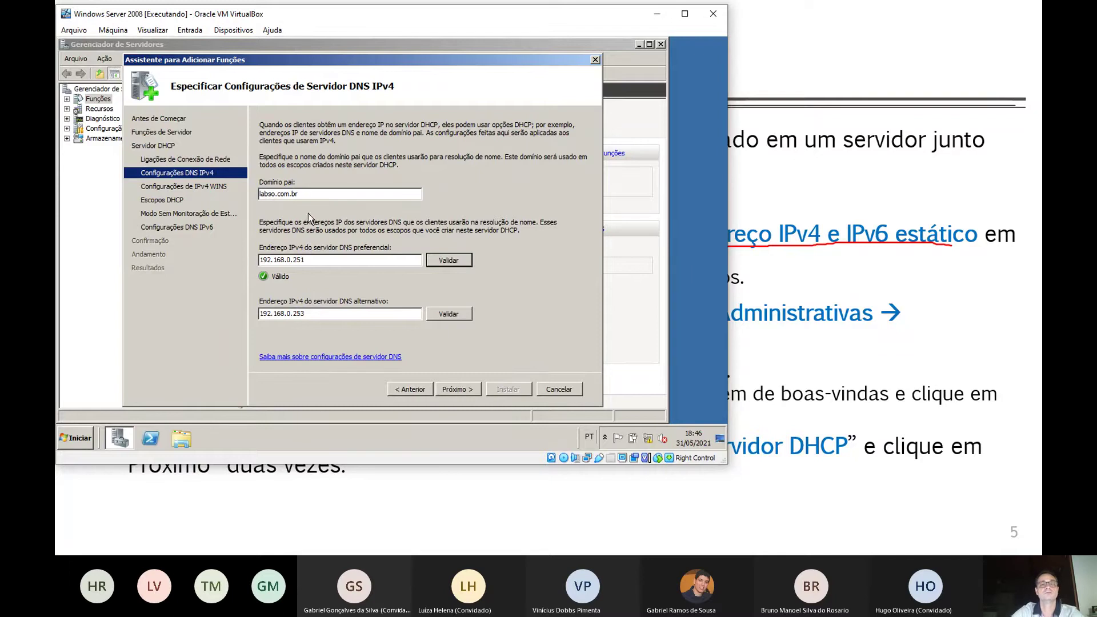
pyautogui.click(453, 388)
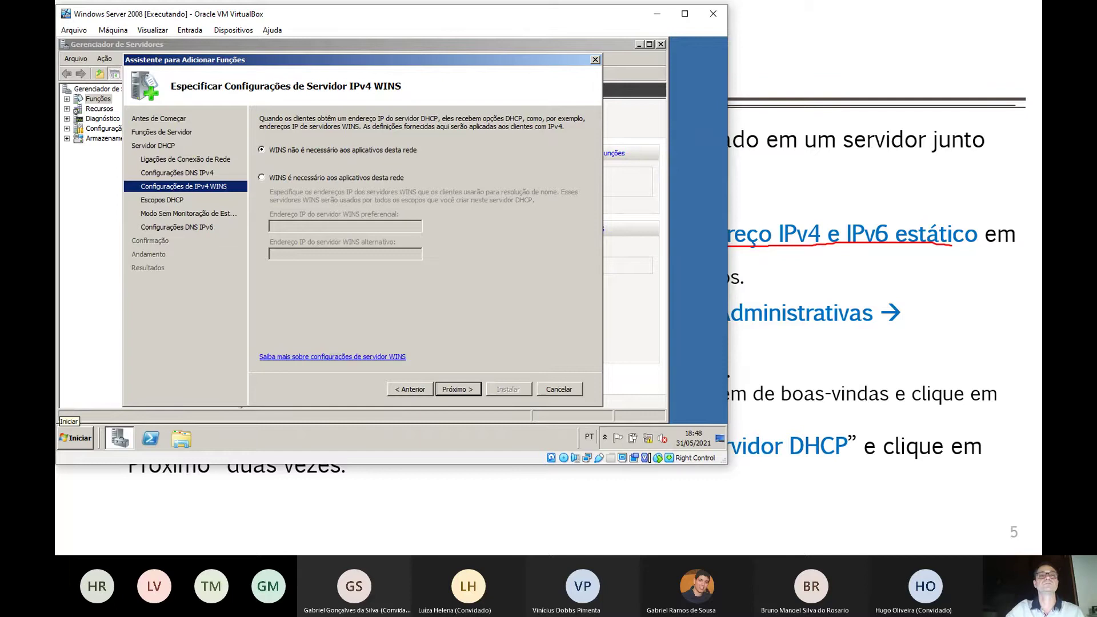
# Switch to Paint and draw a long horizontal network line with five short vertical branches below it
pyautogui.hotkey('alt', 'Tab')
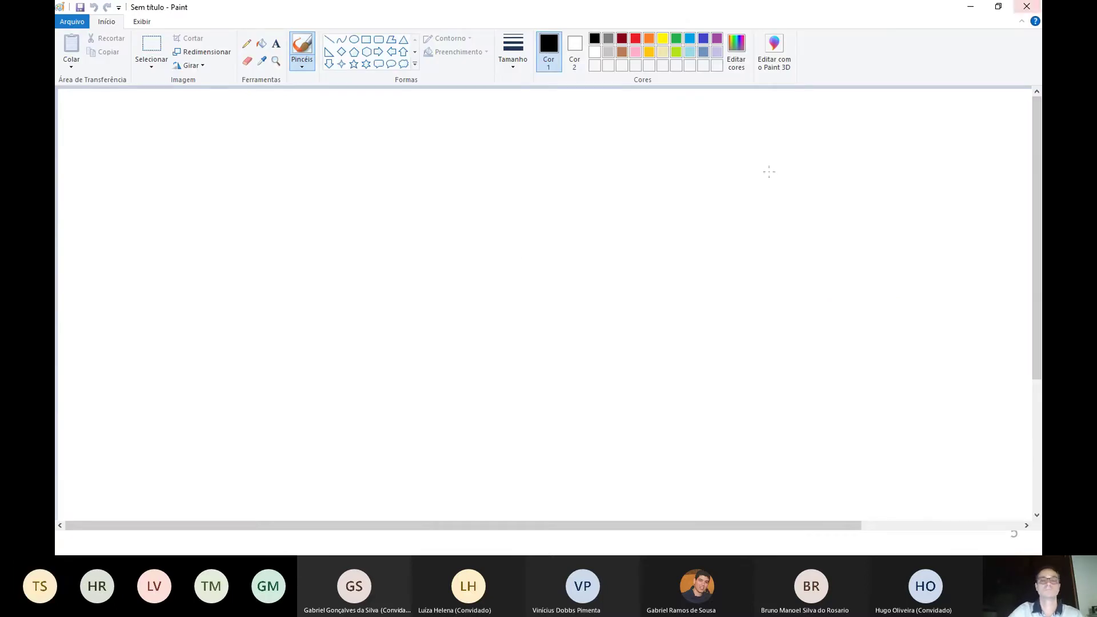
pyautogui.click(419, 276)
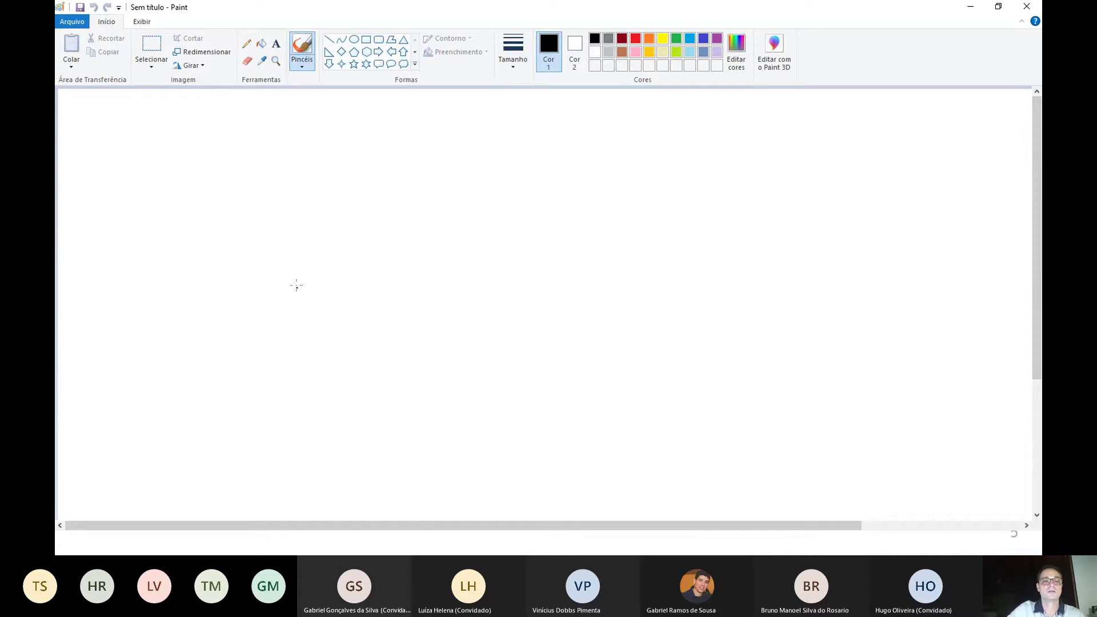
pyautogui.moveTo(296, 283)
pyautogui.mouseDown()
pyautogui.moveTo(670, 267)
pyautogui.moveTo(647, 320)
pyautogui.mouseUp()
pyautogui.moveTo(587, 276); pyautogui.dragTo(583, 311)
pyautogui.moveTo(527, 280); pyautogui.dragTo(523, 320)
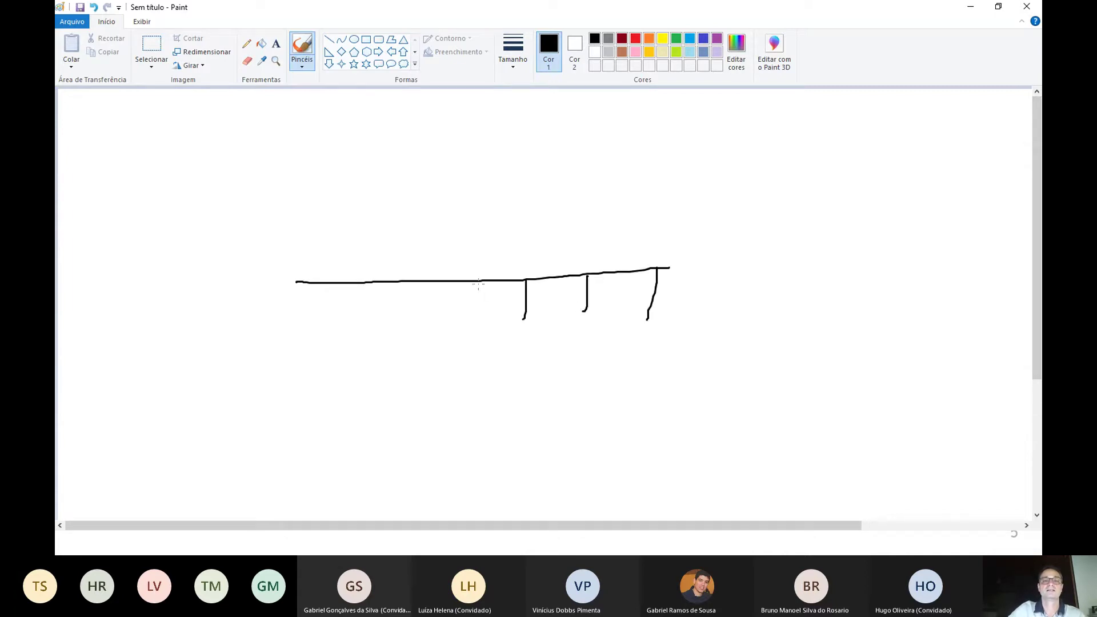
pyautogui.moveTo(478, 284); pyautogui.dragTo(474, 312)
pyautogui.moveTo(411, 280); pyautogui.dragTo(411, 318)
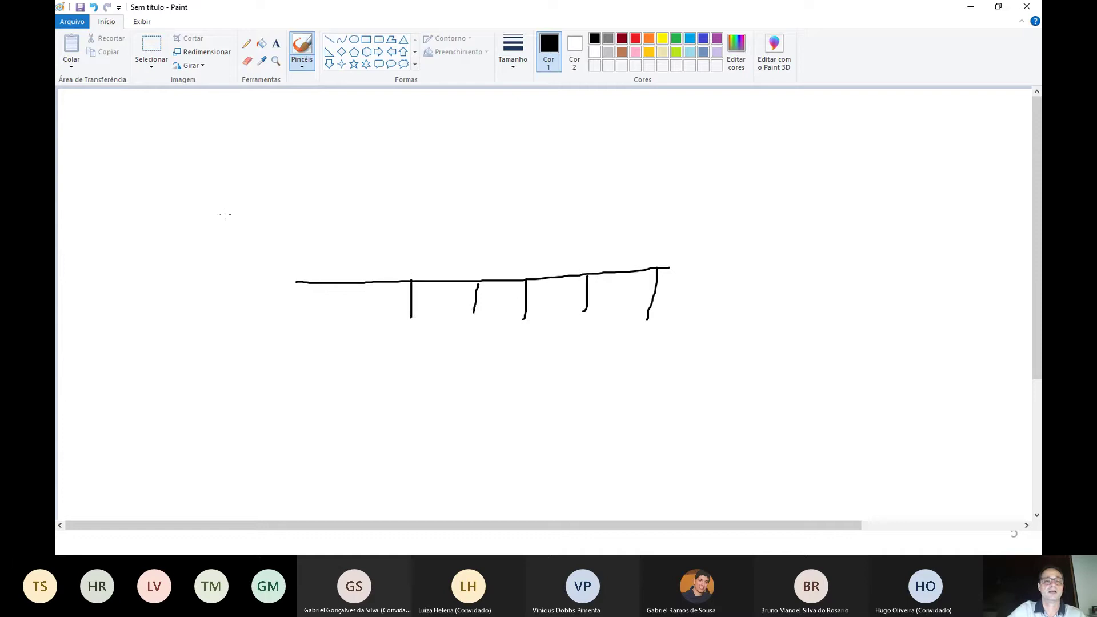
# Draw a router as a circled X at the line's start, linked to a cloud and to a second network line above with six branches
pyautogui.moveTo(234, 227)
pyautogui.mouseDown()
pyautogui.moveTo(207, 285)
pyautogui.moveTo(297, 274)
pyautogui.moveTo(251, 217)
pyautogui.moveTo(224, 286)
pyautogui.moveTo(245, 263)
pyautogui.moveTo(265, 281)
pyautogui.mouseUp()
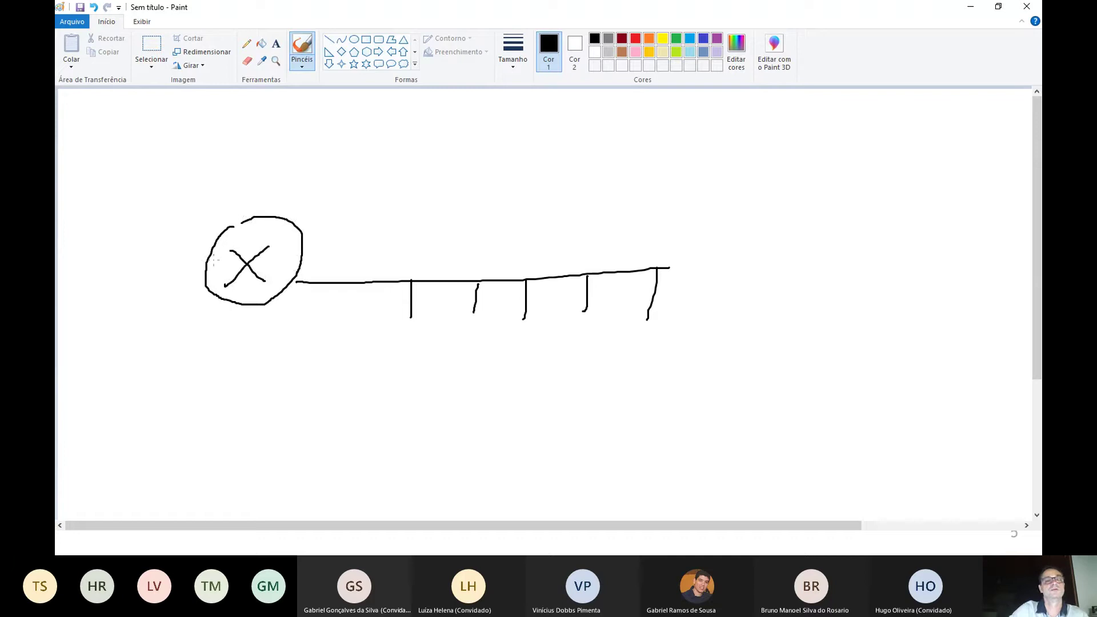
pyautogui.moveTo(204, 255)
pyautogui.mouseDown()
pyautogui.moveTo(136, 209)
pyautogui.moveTo(143, 166)
pyautogui.moveTo(132, 128)
pyautogui.moveTo(89, 171)
pyautogui.moveTo(80, 259)
pyautogui.moveTo(118, 220)
pyautogui.mouseUp()
pyautogui.moveTo(290, 219)
pyautogui.mouseDown()
pyautogui.moveTo(322, 162)
pyautogui.moveTo(553, 152)
pyautogui.moveTo(664, 130)
pyautogui.mouseUp()
pyautogui.moveTo(421, 165)
pyautogui.mouseDown()
pyautogui.moveTo(421, 188)
pyautogui.moveTo(518, 183)
pyautogui.mouseUp()
pyautogui.moveTo(564, 153); pyautogui.dragTo(573, 178)
pyautogui.moveTo(603, 158)
pyautogui.mouseDown()
pyautogui.moveTo(615, 178)
pyautogui.moveTo(648, 171)
pyautogui.mouseUp()
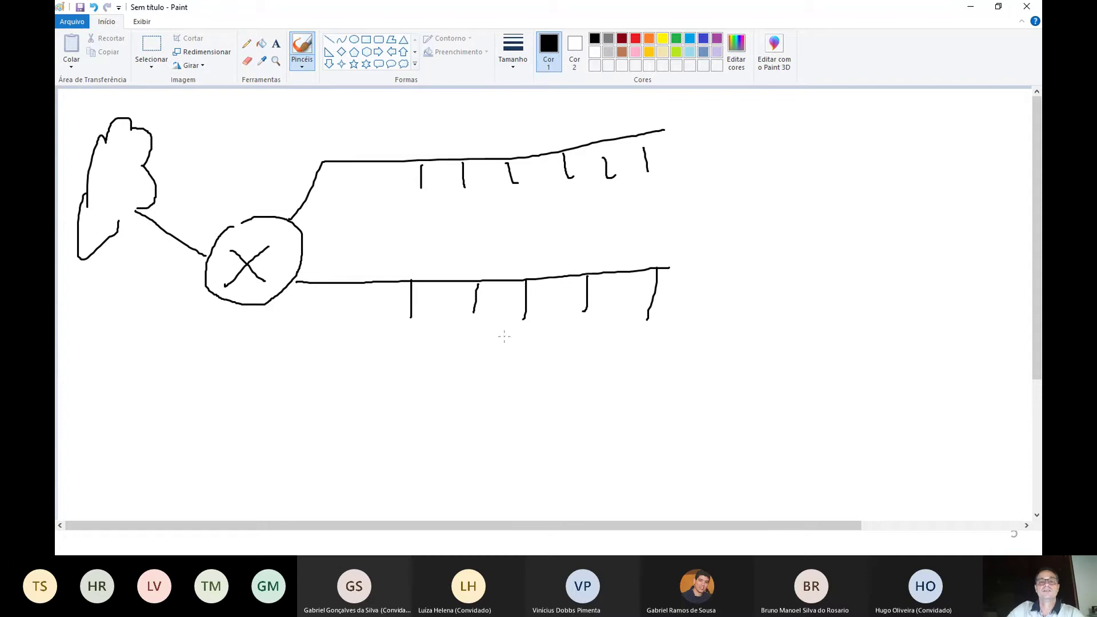
# Draw a computer box numbered 1 under the lower line's middle branch, with arrows spreading to the other branches and the router
pyautogui.moveTo(538, 317)
pyautogui.mouseDown()
pyautogui.moveTo(508, 326)
pyautogui.moveTo(510, 352)
pyautogui.moveTo(538, 353)
pyautogui.moveTo(539, 319)
pyautogui.mouseUp()
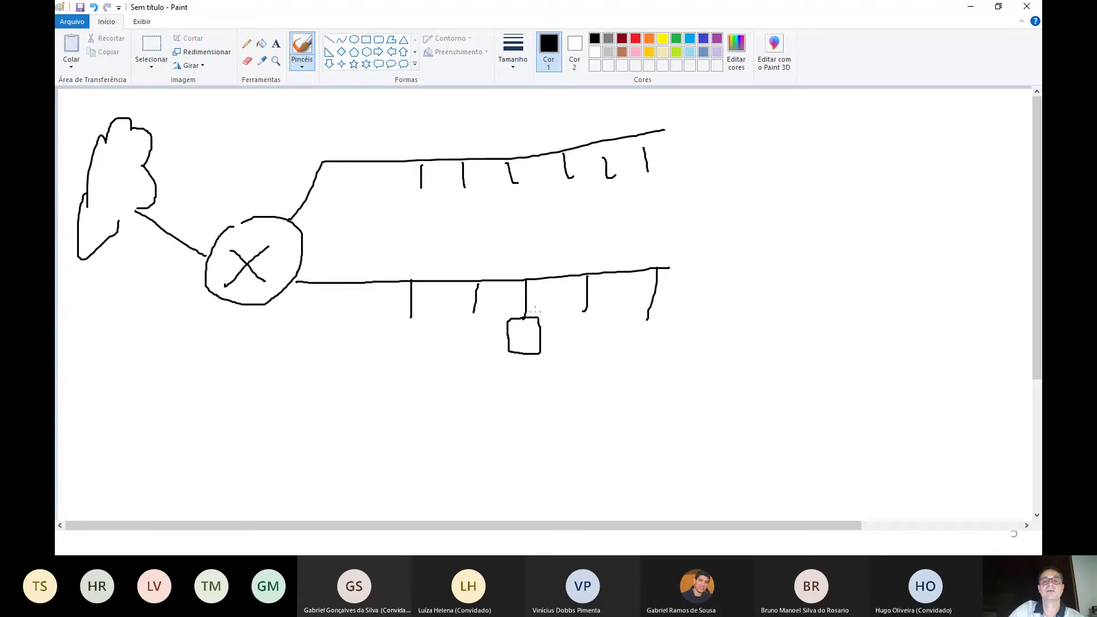
pyautogui.moveTo(535, 310)
pyautogui.mouseDown()
pyautogui.moveTo(547, 258)
pyautogui.moveTo(621, 269)
pyautogui.moveTo(620, 296)
pyautogui.moveTo(671, 258)
pyautogui.moveTo(680, 307)
pyautogui.mouseUp()
pyautogui.moveTo(546, 259)
pyautogui.mouseDown()
pyautogui.moveTo(480, 271)
pyautogui.moveTo(469, 290)
pyautogui.mouseUp()
pyautogui.moveTo(501, 252)
pyautogui.mouseDown()
pyautogui.moveTo(446, 257)
pyautogui.moveTo(387, 304)
pyautogui.moveTo(399, 293)
pyautogui.moveTo(385, 271)
pyautogui.moveTo(282, 256)
pyautogui.moveTo(285, 268)
pyautogui.moveTo(290, 247)
pyautogui.mouseUp()
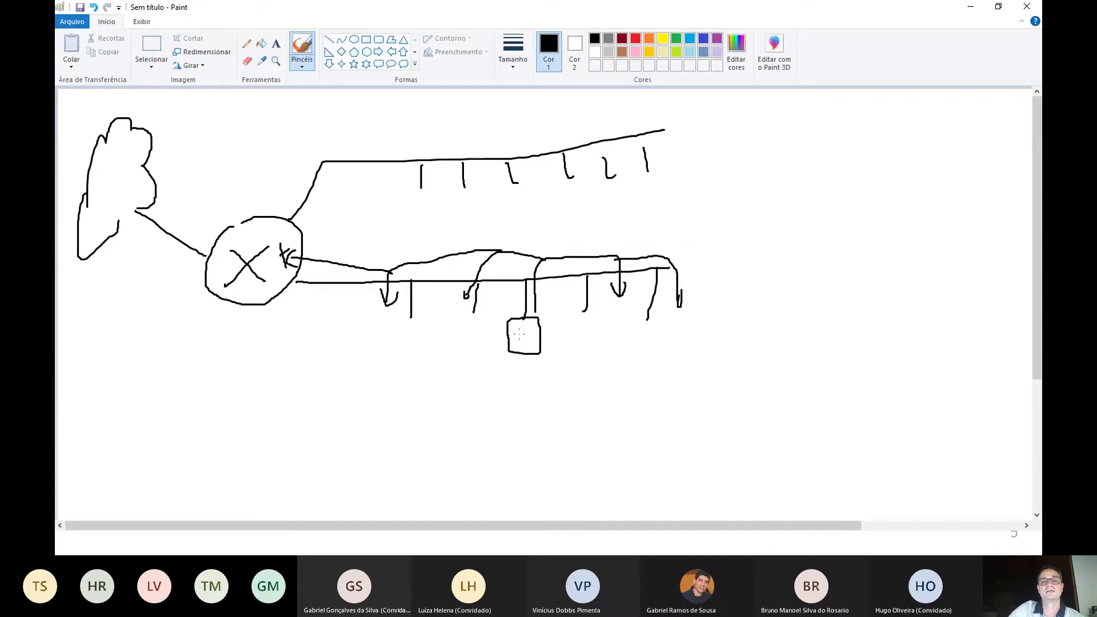
pyautogui.moveTo(521, 333); pyautogui.dragTo(526, 342)
# Draw an elongated oval beneath each of the two network lines and handwrite WINS below the router
pyautogui.moveTo(389, 395)
pyautogui.mouseDown()
pyautogui.moveTo(595, 397)
pyautogui.moveTo(685, 363)
pyautogui.moveTo(414, 373)
pyautogui.moveTo(379, 388)
pyautogui.moveTo(390, 396)
pyautogui.mouseUp()
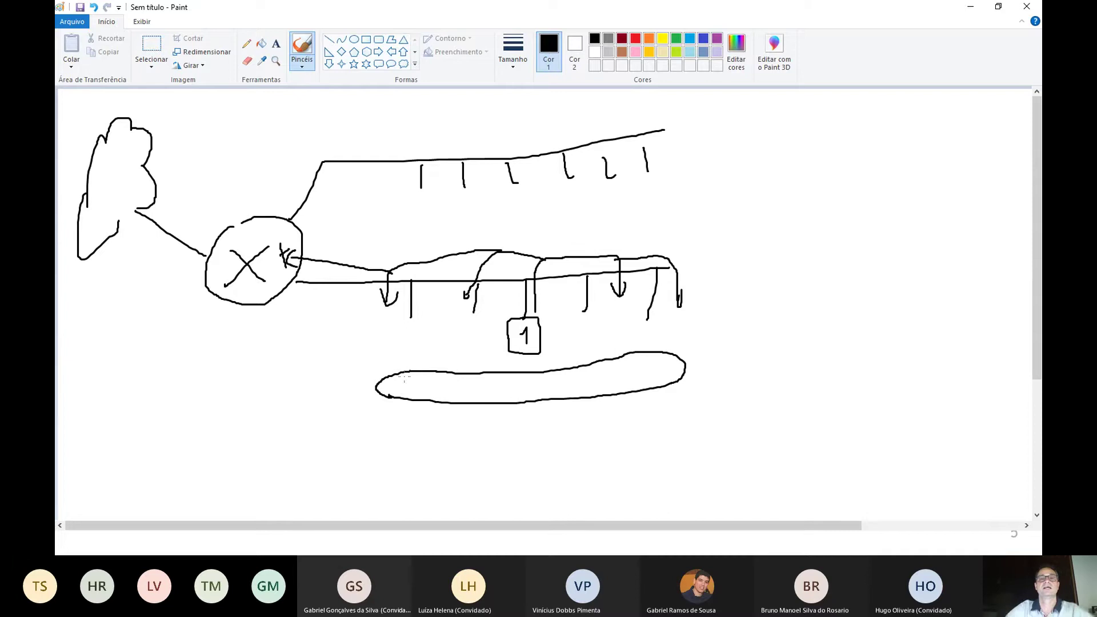
pyautogui.moveTo(681, 168)
pyautogui.mouseDown()
pyautogui.moveTo(415, 199)
pyautogui.moveTo(432, 223)
pyautogui.moveTo(568, 218)
pyautogui.moveTo(678, 197)
pyautogui.moveTo(693, 182)
pyautogui.moveTo(683, 169)
pyautogui.mouseUp()
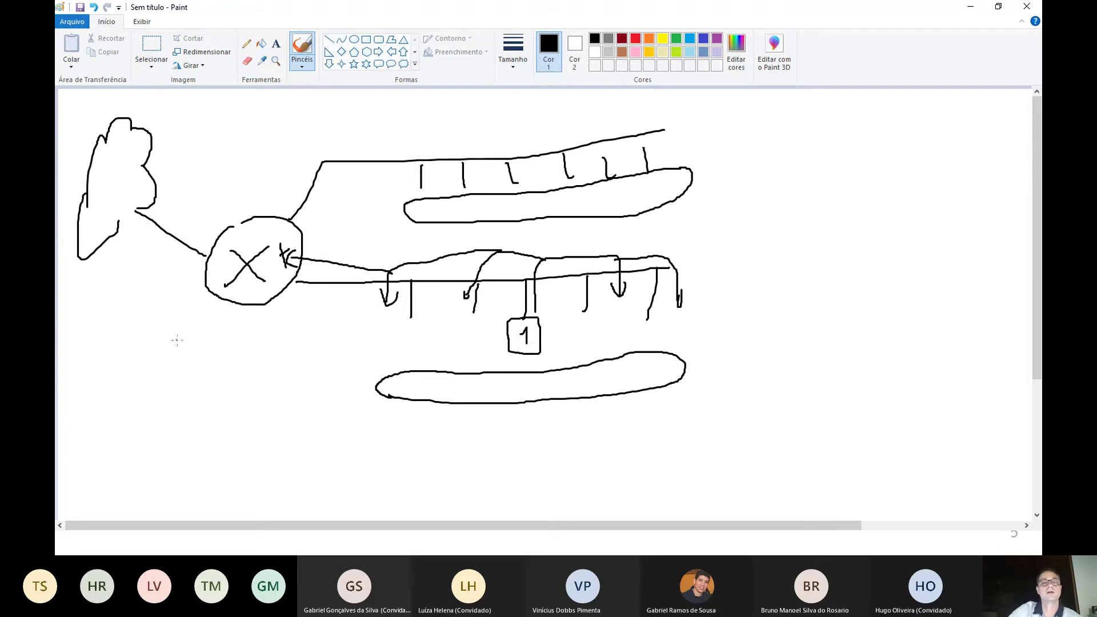
pyautogui.moveTo(177, 340)
pyautogui.mouseDown()
pyautogui.moveTo(210, 341)
pyautogui.moveTo(224, 361)
pyautogui.moveTo(253, 362)
pyautogui.moveTo(253, 340)
pyautogui.moveTo(284, 355)
pyautogui.moveTo(262, 361)
pyautogui.mouseUp()
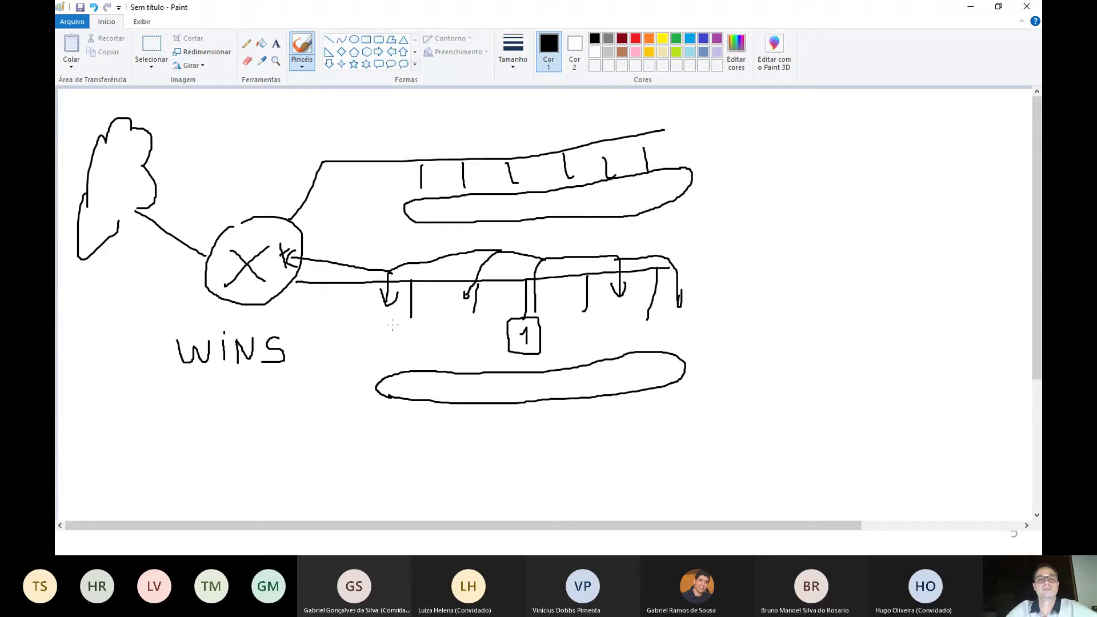
# Draw a box labelled W under the lower line's first branch, with an arrow from computer 1 and a stroke from the upper network
pyautogui.moveTo(390, 320)
pyautogui.mouseDown()
pyautogui.moveTo(390, 362)
pyautogui.moveTo(448, 360)
pyautogui.moveTo(439, 312)
pyautogui.moveTo(391, 317)
pyautogui.moveTo(433, 334)
pyautogui.mouseUp()
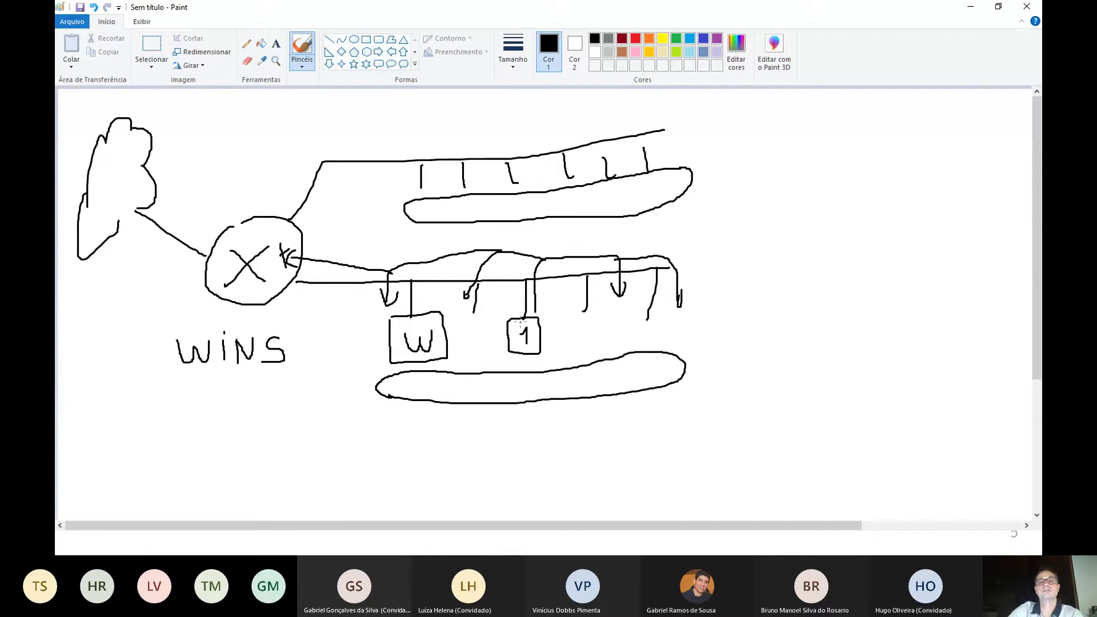
pyautogui.moveTo(510, 316)
pyautogui.mouseDown()
pyautogui.moveTo(457, 326)
pyautogui.moveTo(471, 328)
pyautogui.mouseUp()
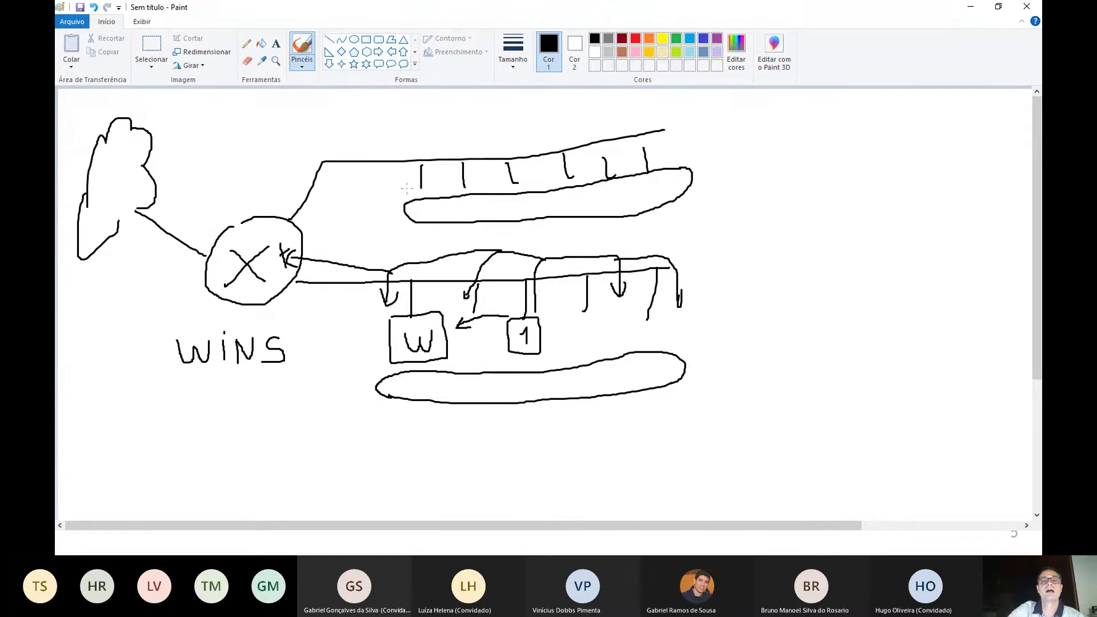
pyautogui.moveTo(393, 185)
pyautogui.mouseDown()
pyautogui.moveTo(418, 228)
pyautogui.moveTo(438, 191)
pyautogui.moveTo(394, 186)
pyautogui.moveTo(423, 219)
pyautogui.moveTo(426, 192)
pyautogui.moveTo(321, 241)
pyautogui.moveTo(287, 318)
pyautogui.moveTo(370, 325)
pyautogui.moveTo(360, 331)
pyautogui.mouseUp()
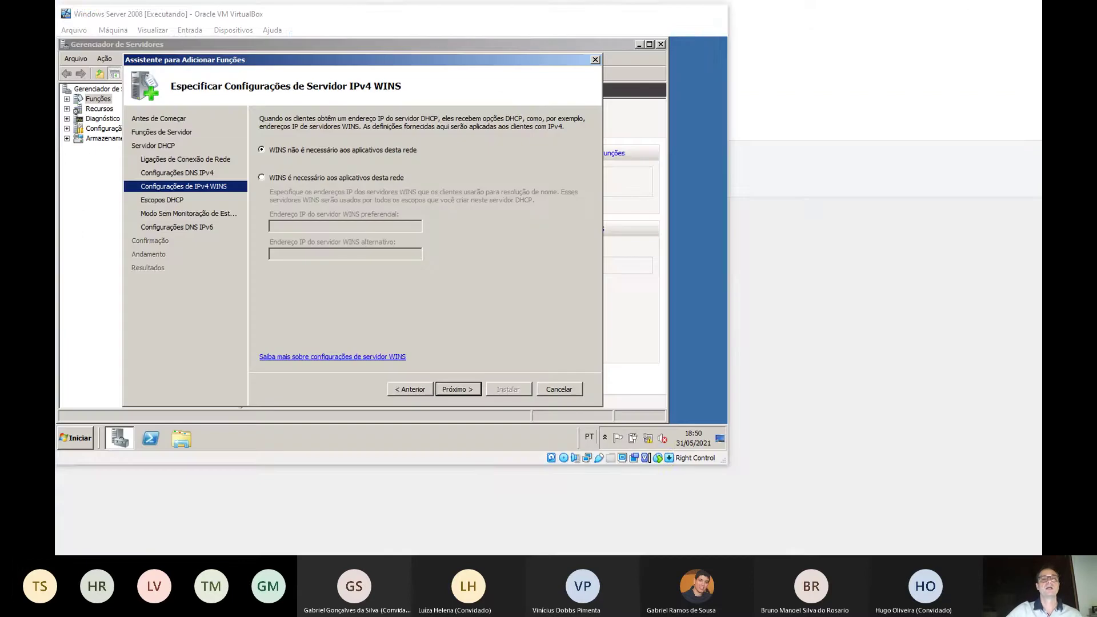
# Switch back to the VirtualBox server, continue with WINS not required for this network, and start adding a DHCP scope
pyautogui.click(392, 505)
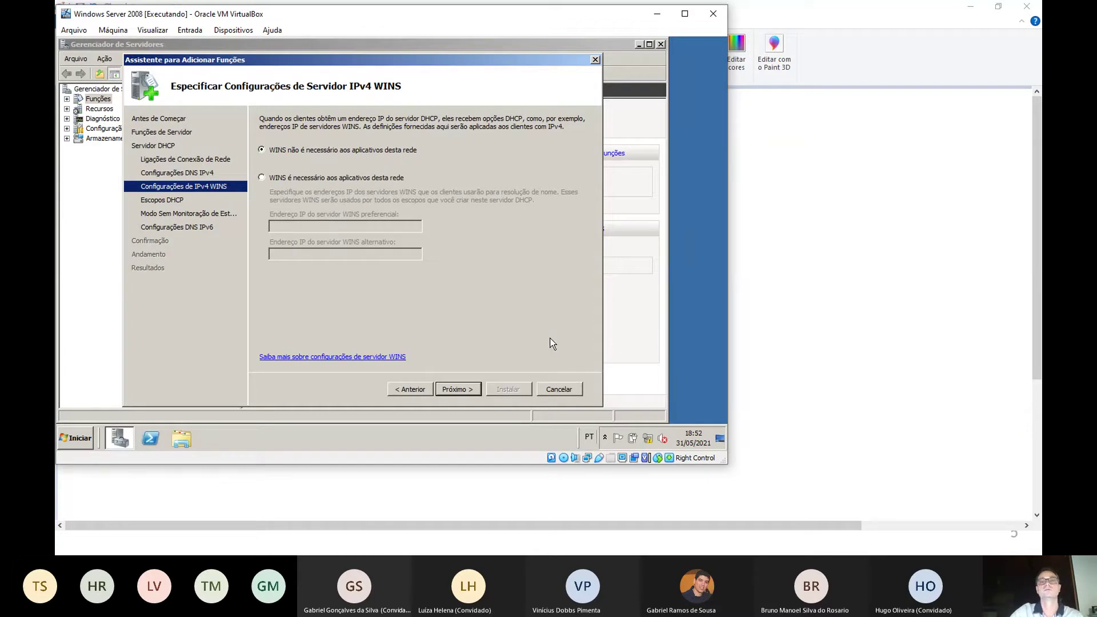
pyautogui.click(457, 390)
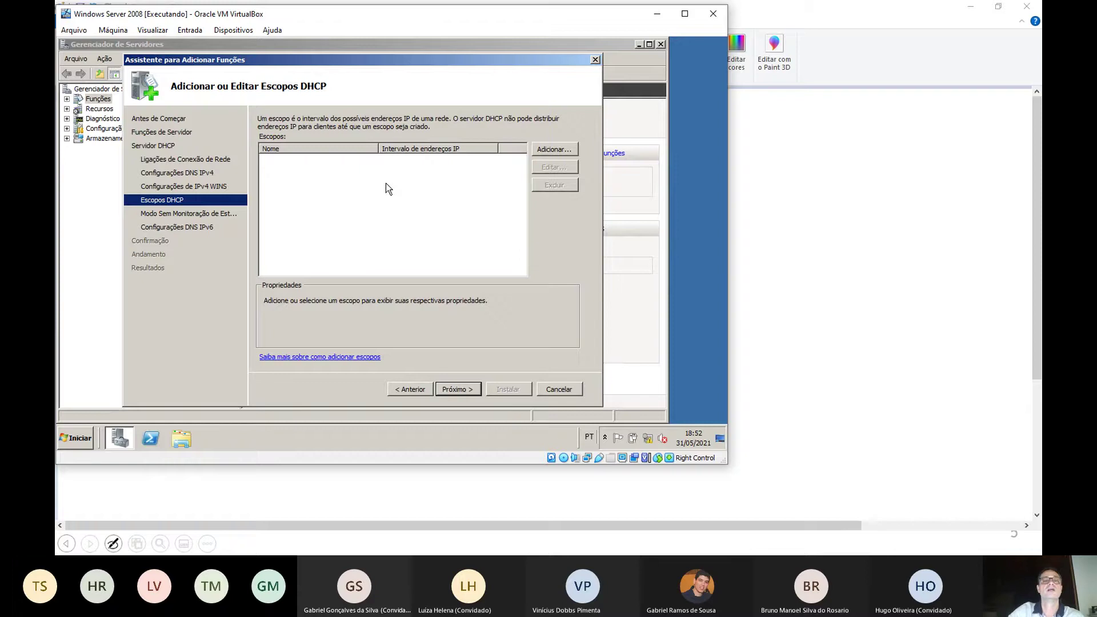
pyautogui.click(552, 149)
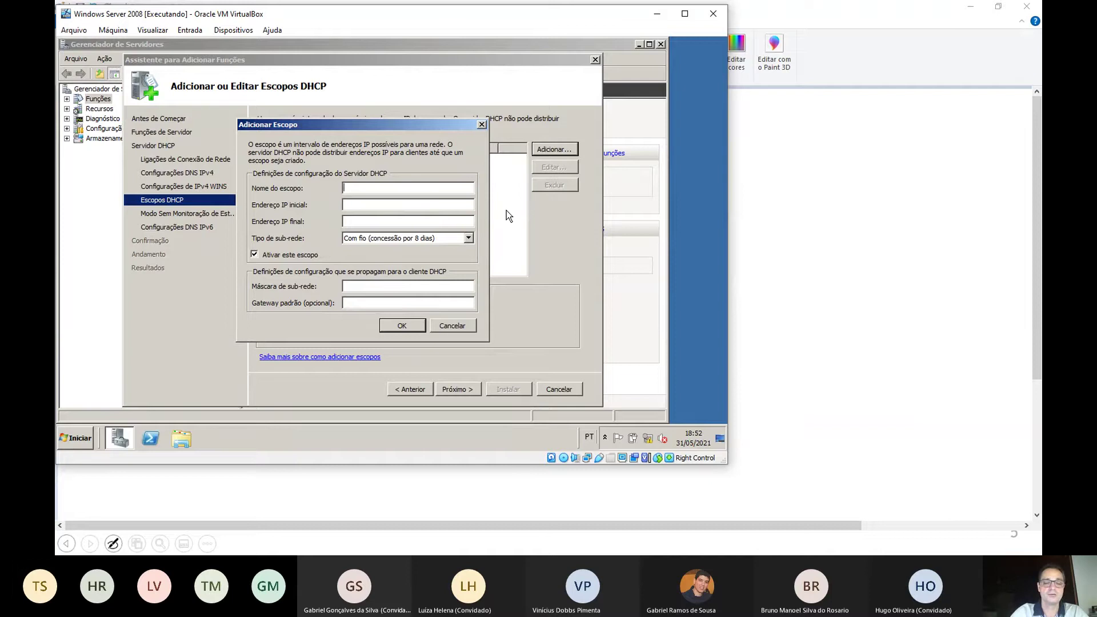
# Name the scope labso and set its address range from 192.168.0.100 to 192.168.0.199
pyautogui.write('bso')
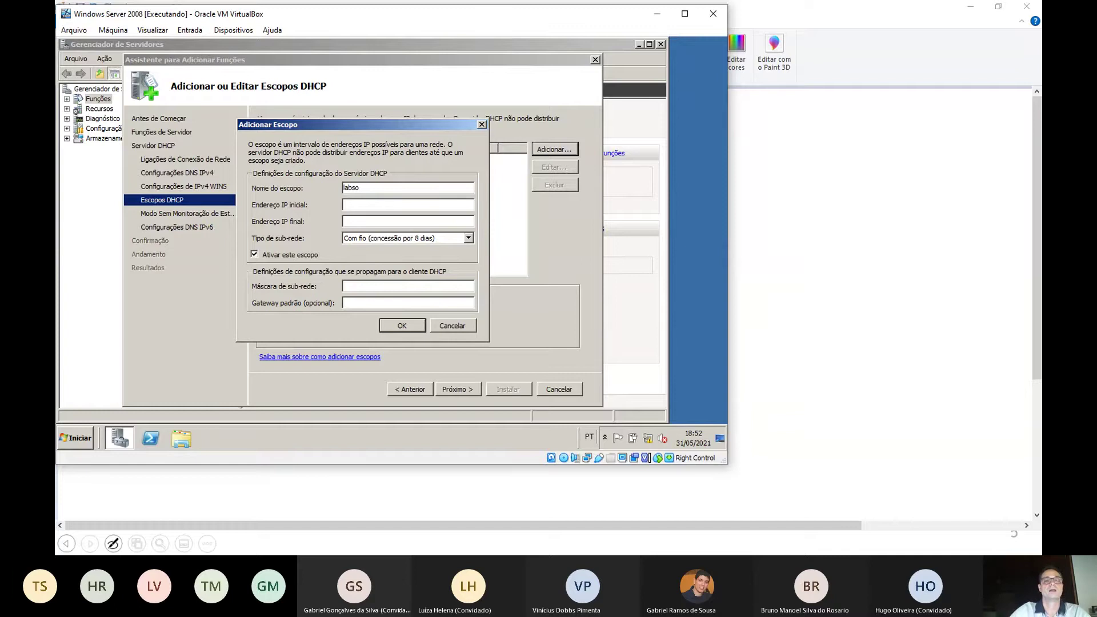
pyautogui.click(383, 221)
pyautogui.click(382, 207)
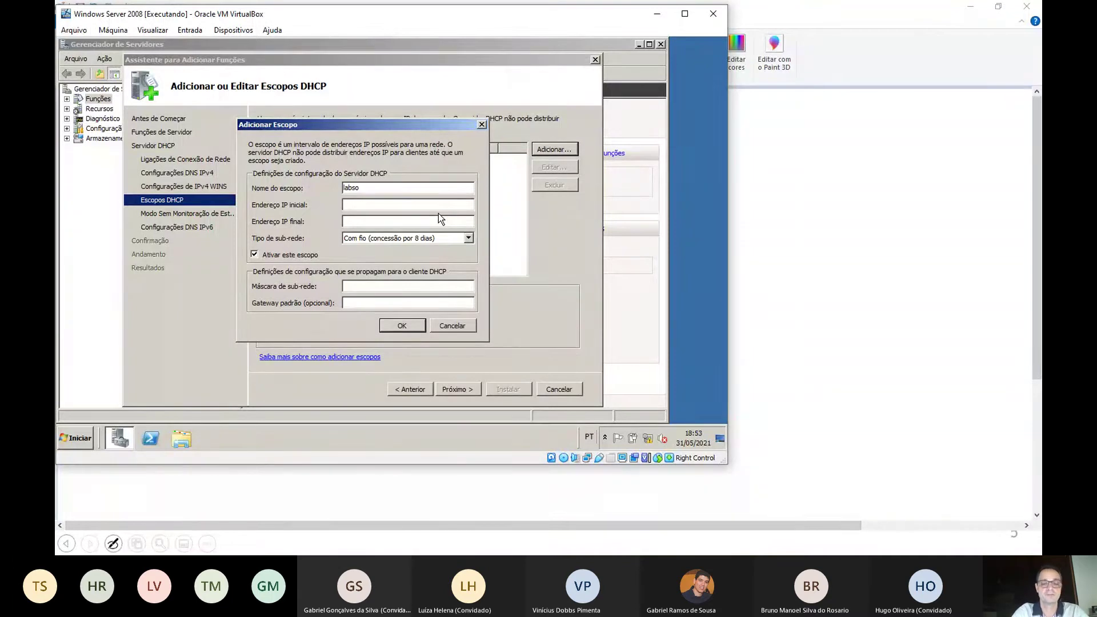
pyautogui.write('192.168.0.10')
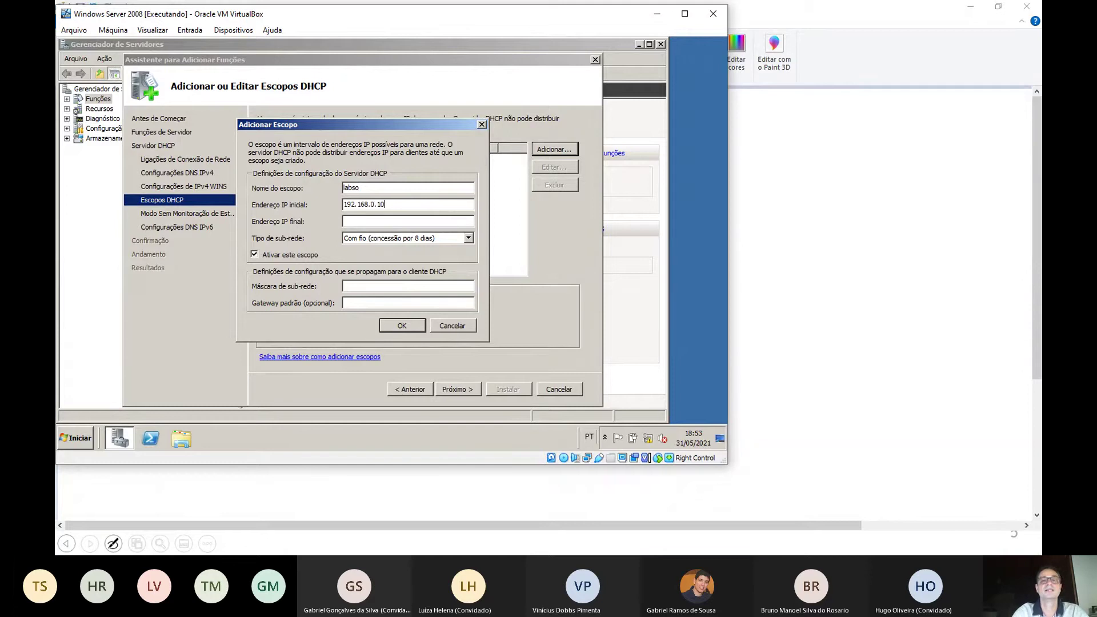
pyautogui.write('0')
pyautogui.press('Tab')
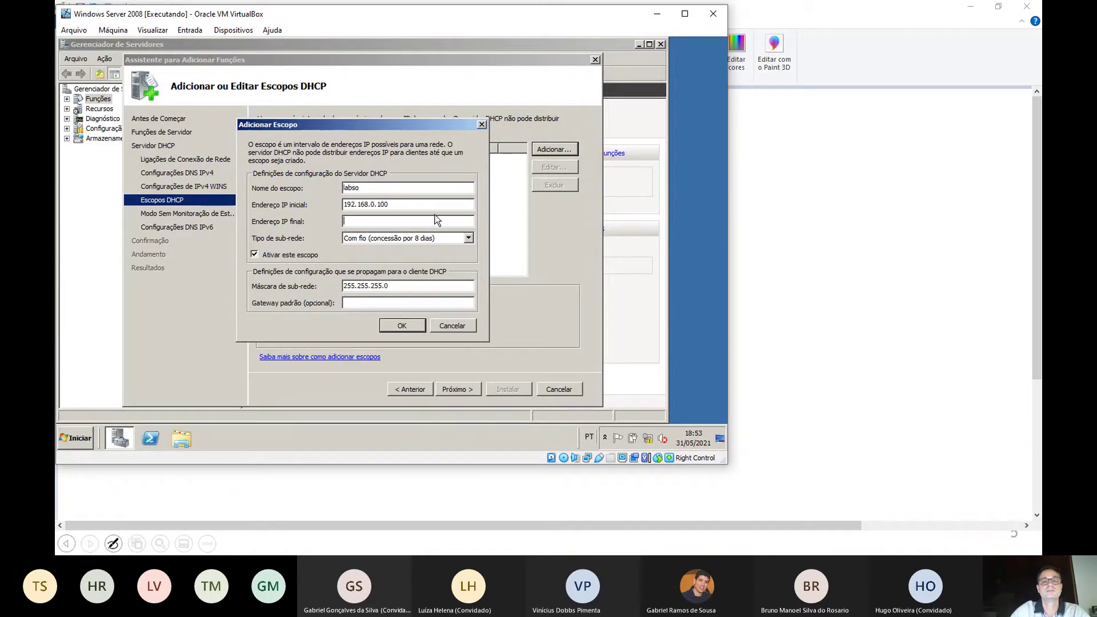
pyautogui.write('192.1')
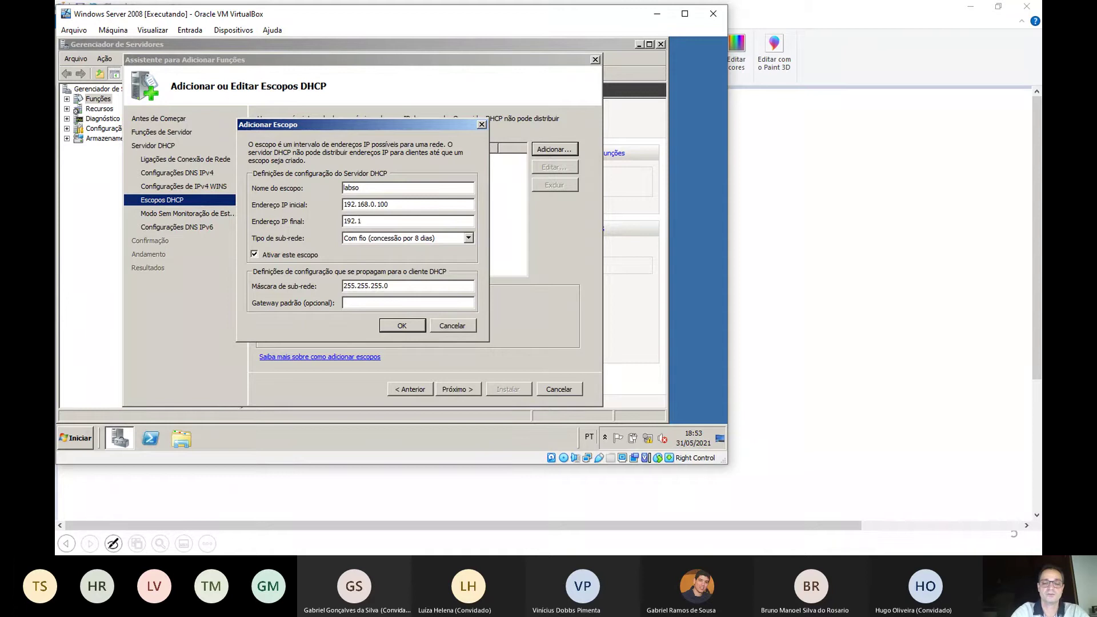
pyautogui.write('68.0.199')
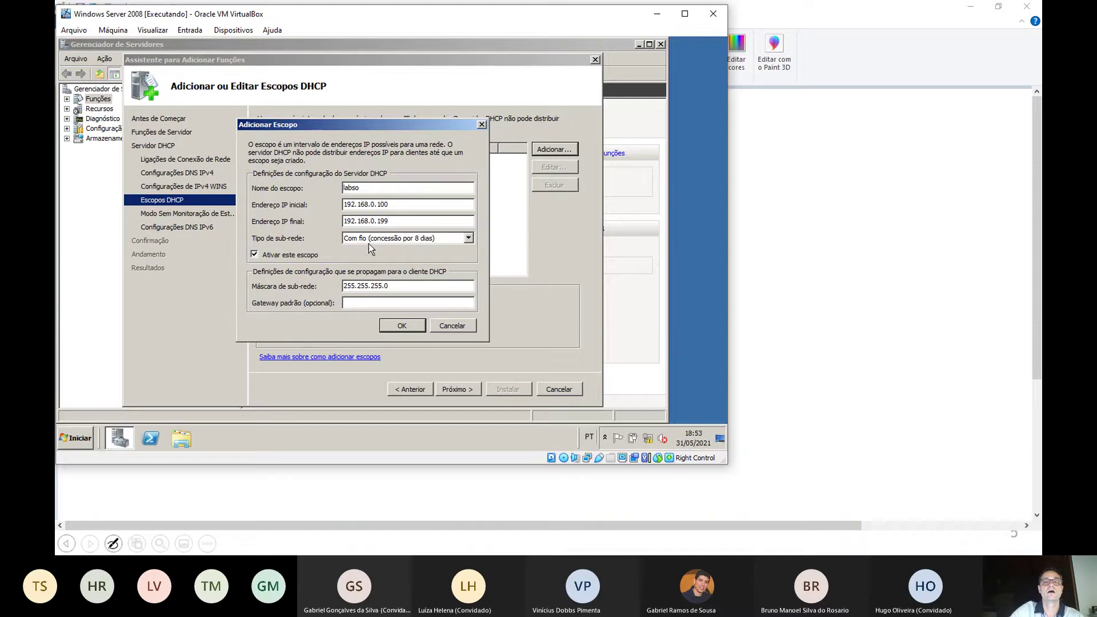
# Try the wireless eight-hour lease as the scope's subnet type and return to the wired 8-day lease
pyautogui.click(460, 240)
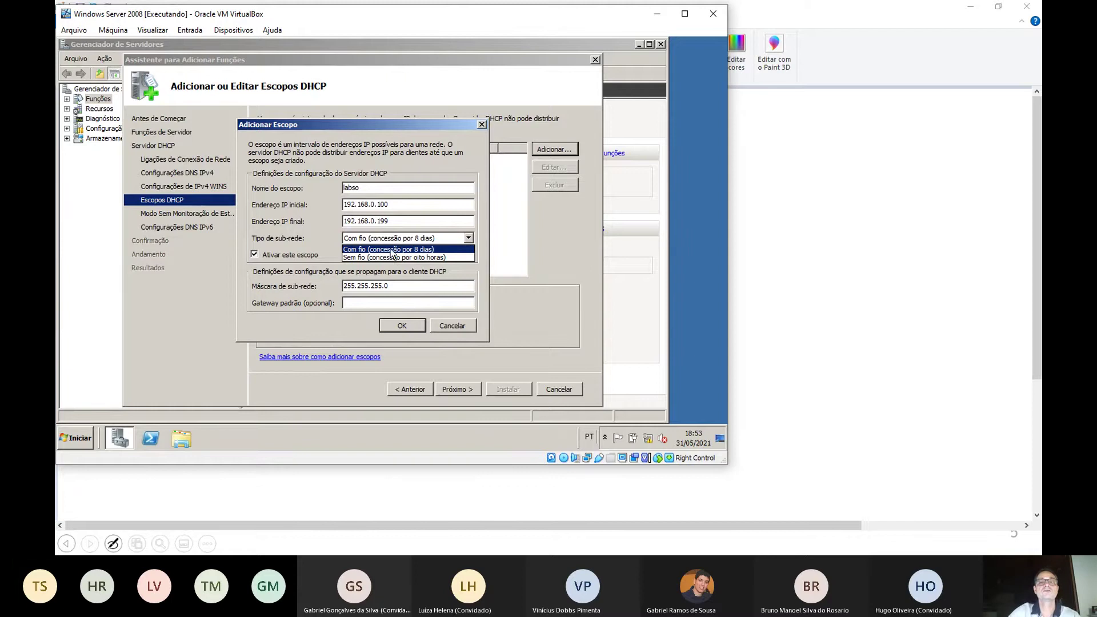
pyautogui.click(403, 267)
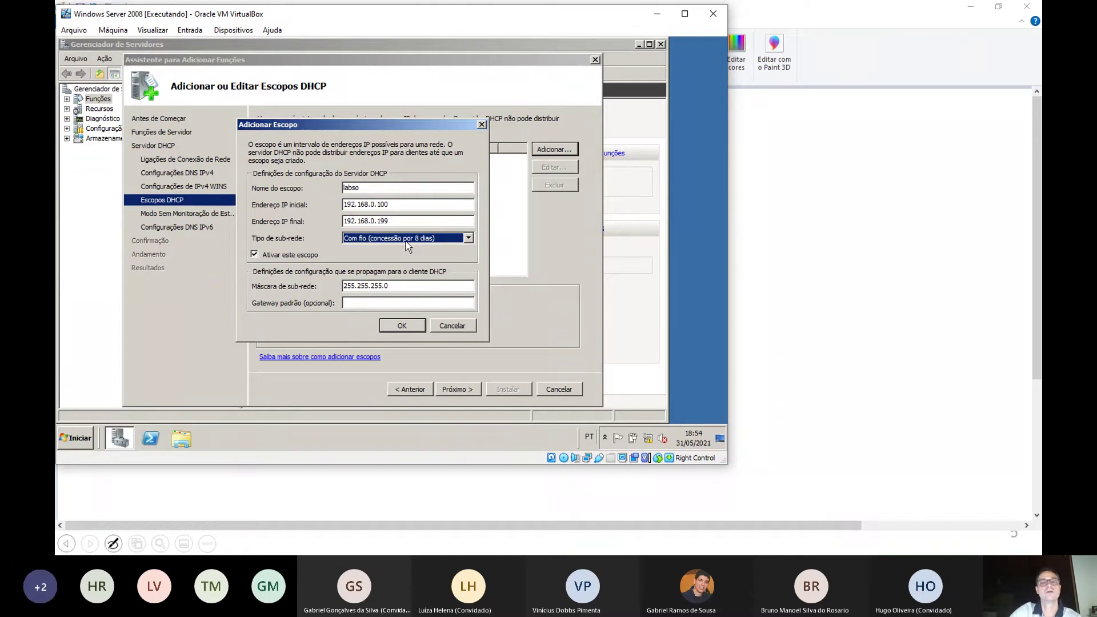
pyautogui.click(448, 237)
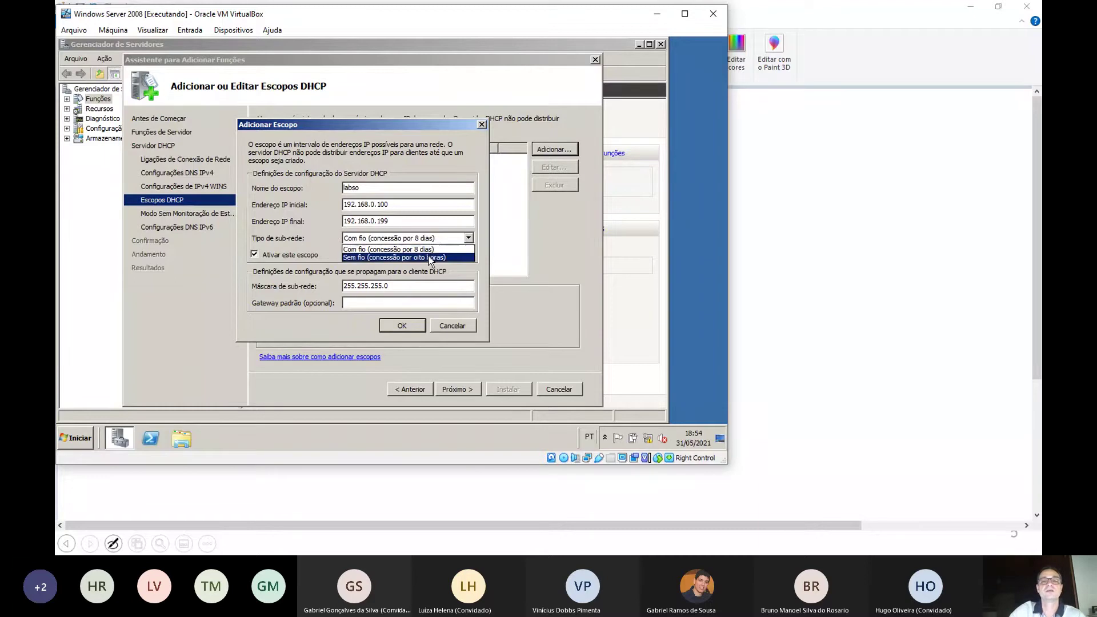
pyautogui.click(430, 257)
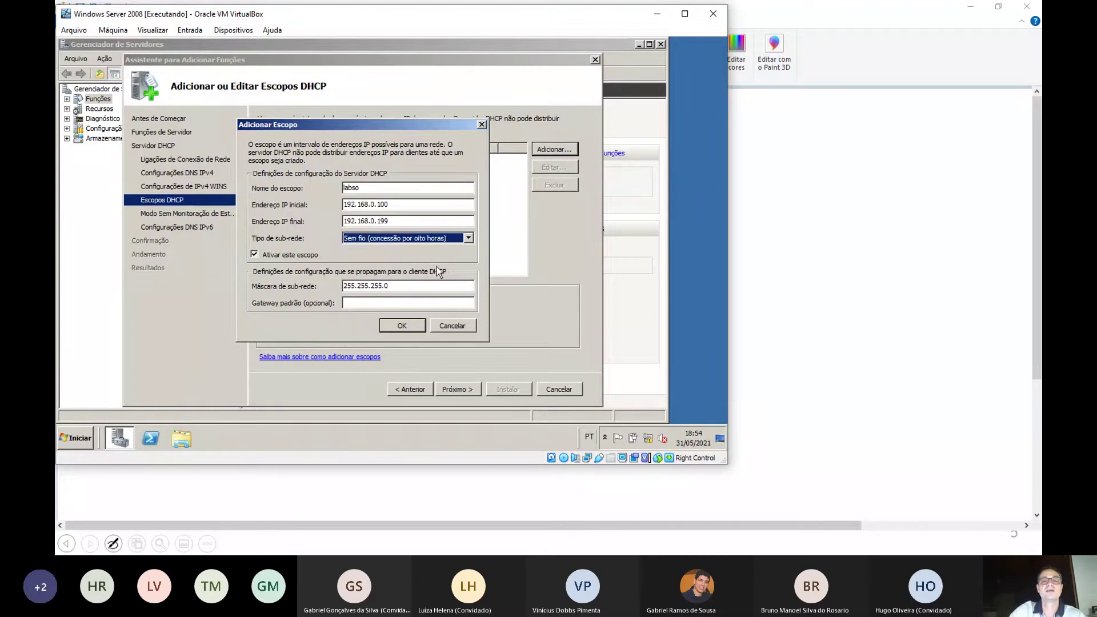
pyautogui.click(403, 238)
pyautogui.click(395, 250)
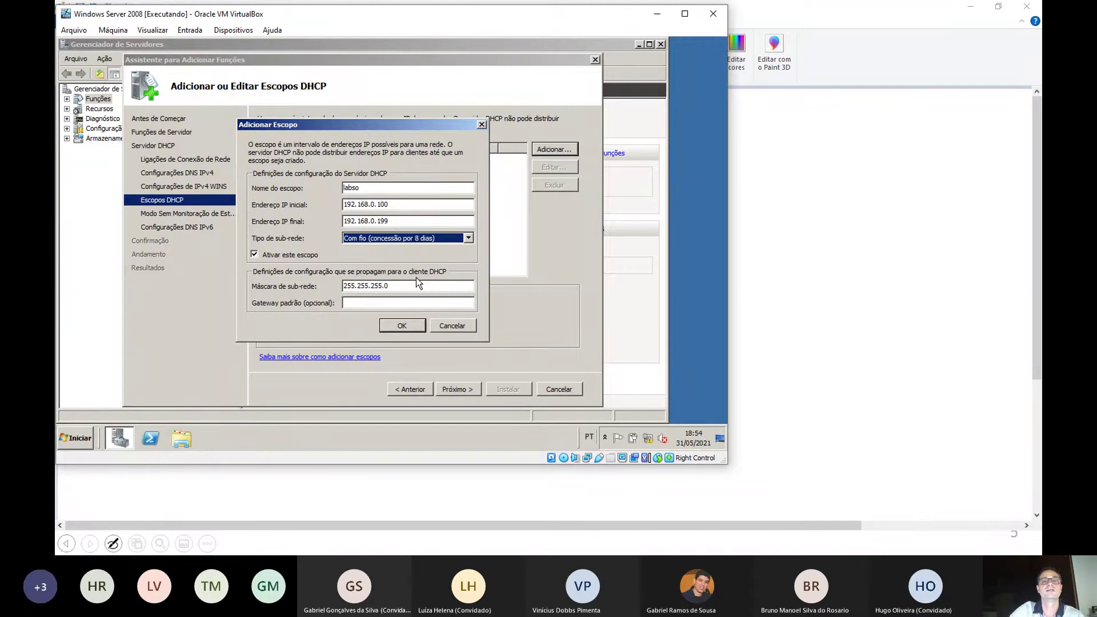
pyautogui.click(433, 239)
pyautogui.click(444, 257)
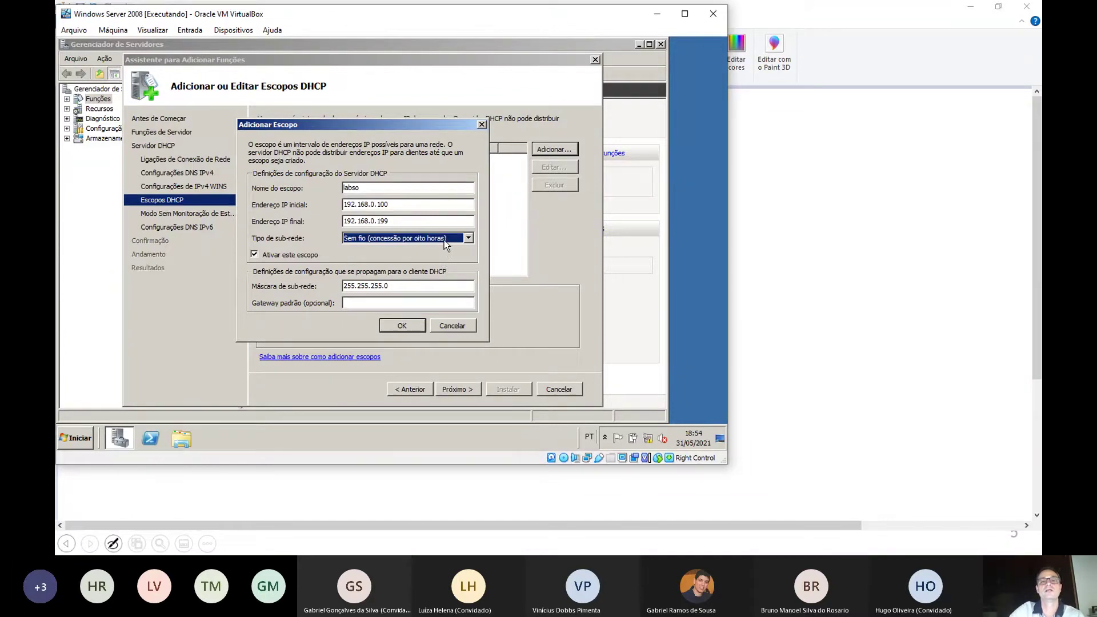
pyautogui.click(446, 237)
pyautogui.click(444, 250)
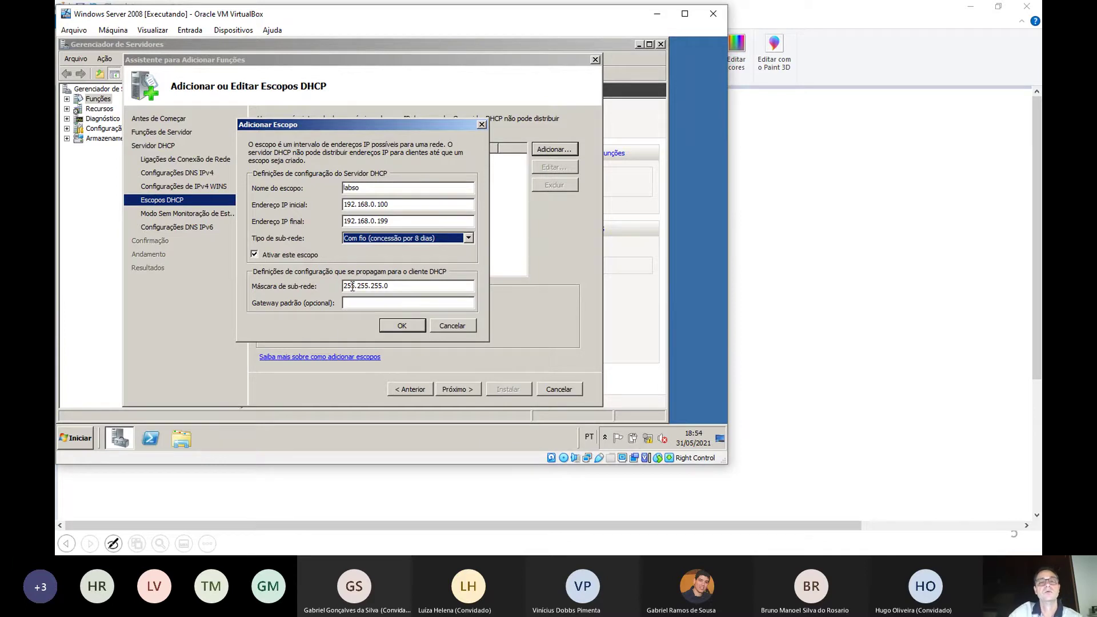
# Set the scope's default gateway to 192.168.0.1
pyautogui.click(388, 286)
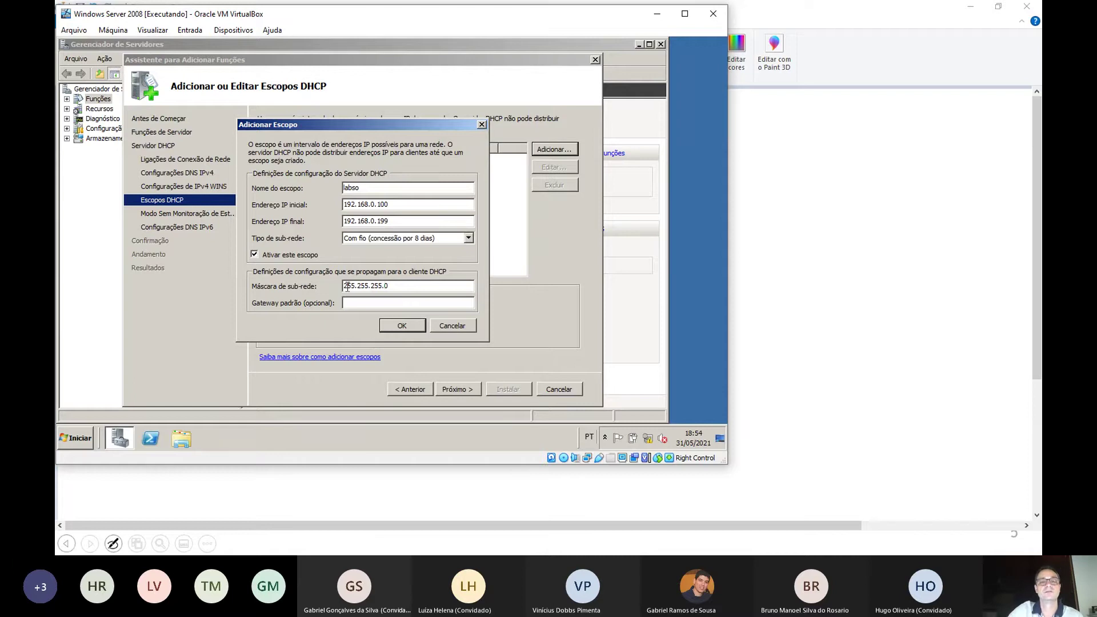
pyautogui.click(387, 204)
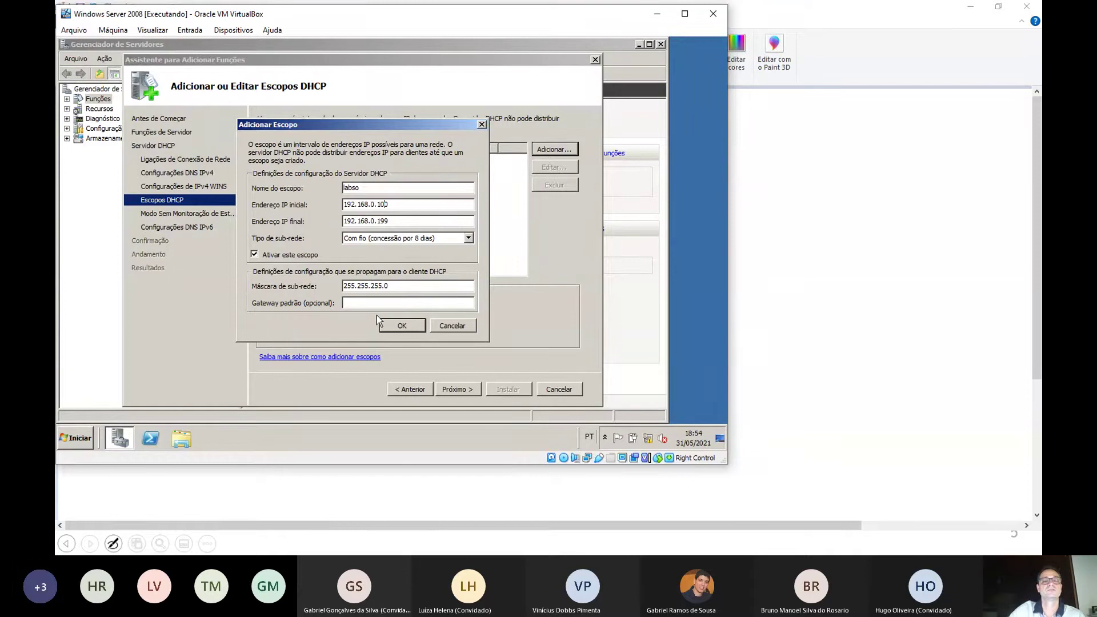
pyautogui.click(427, 301)
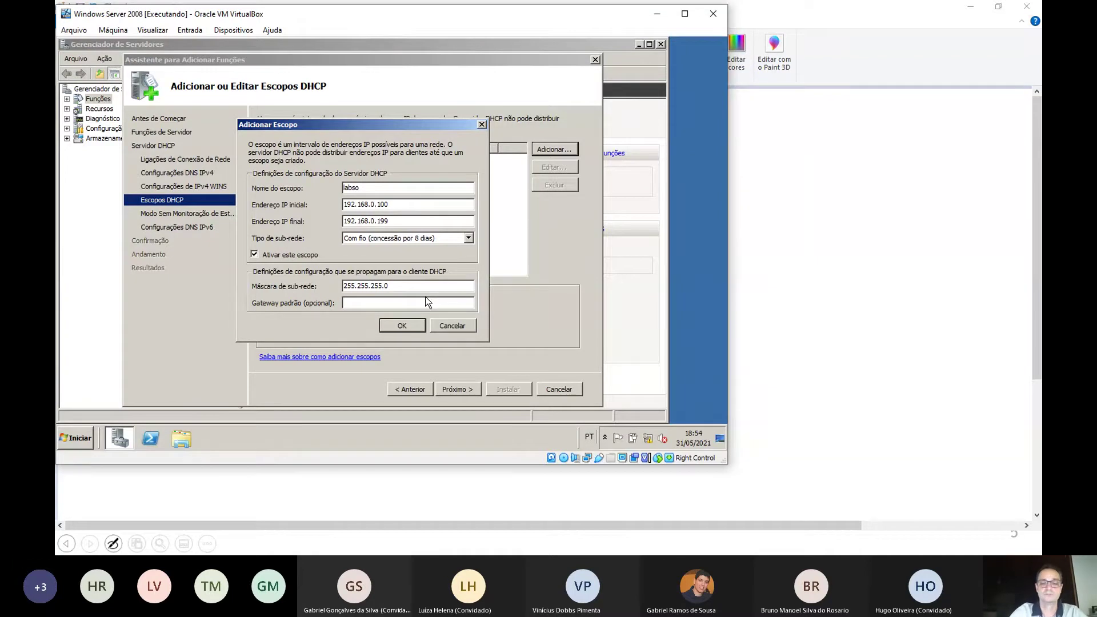
pyautogui.write('192.168')
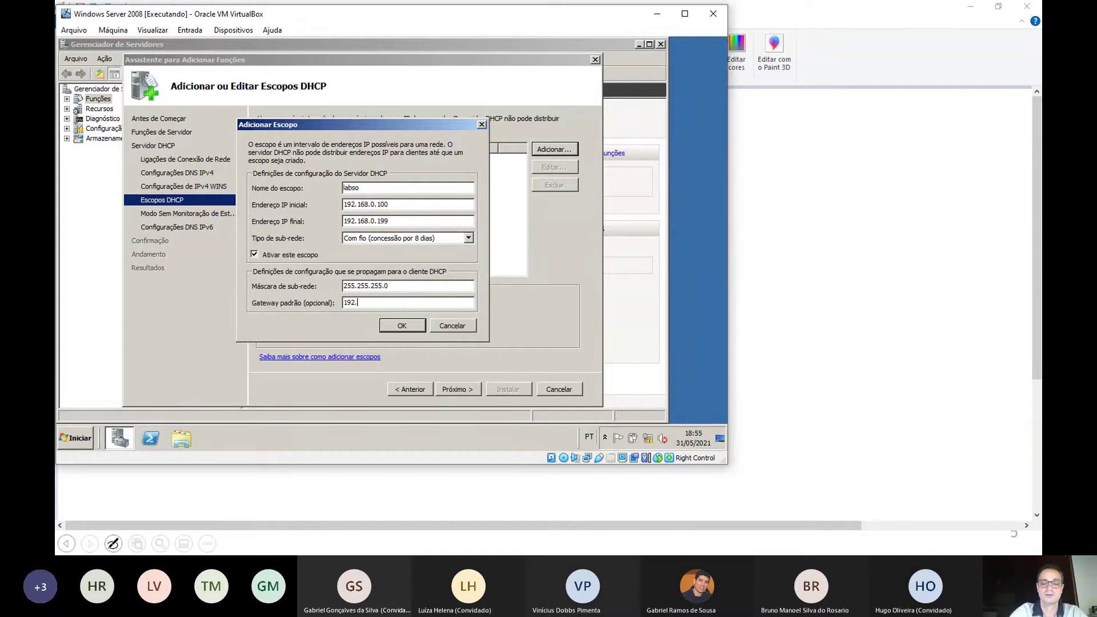
pyautogui.press('BackSpace')
pyautogui.press('BackSpace')
pyautogui.press('BackSpace')
pyautogui.press('BackSpace')
pyautogui.press('BackSpace')
pyautogui.press('BackSpace')
pyautogui.press('BackSpace')
pyautogui.write('192.168.0')
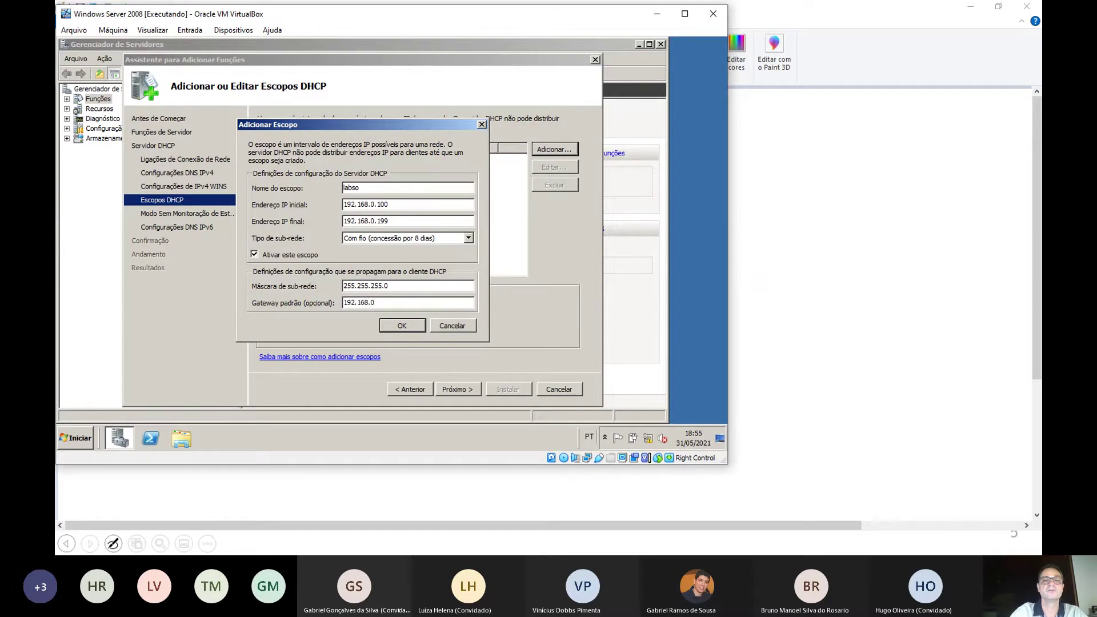
pyautogui.write('.1')
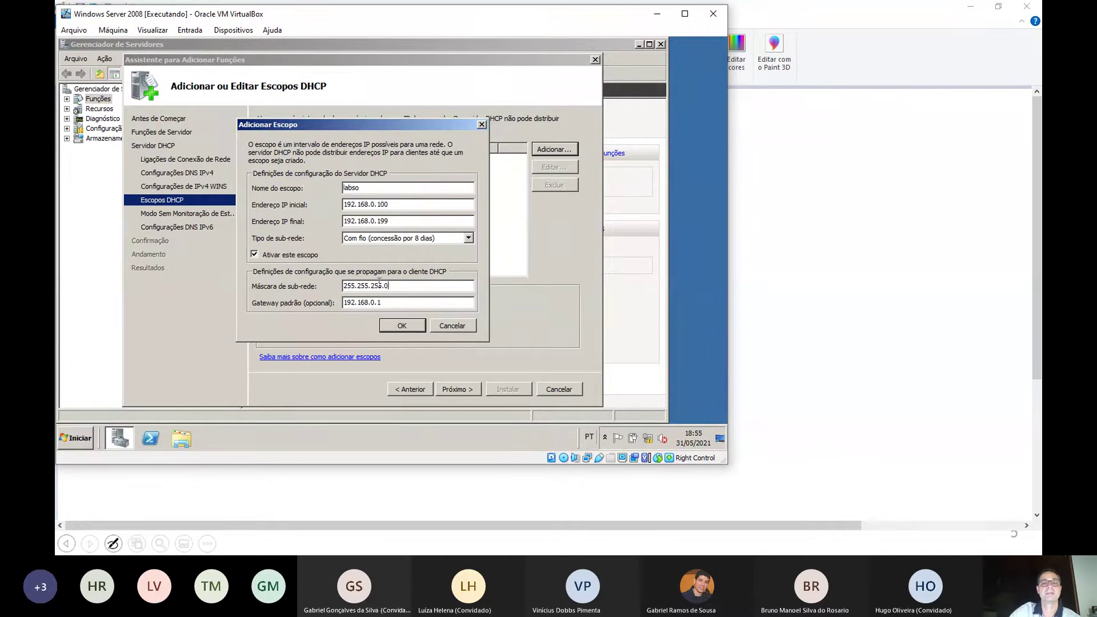
# Check the scope's subnet mask and gateway entries, and add the scope to the list
pyautogui.moveTo(399, 286); pyautogui.dragTo(329, 281)
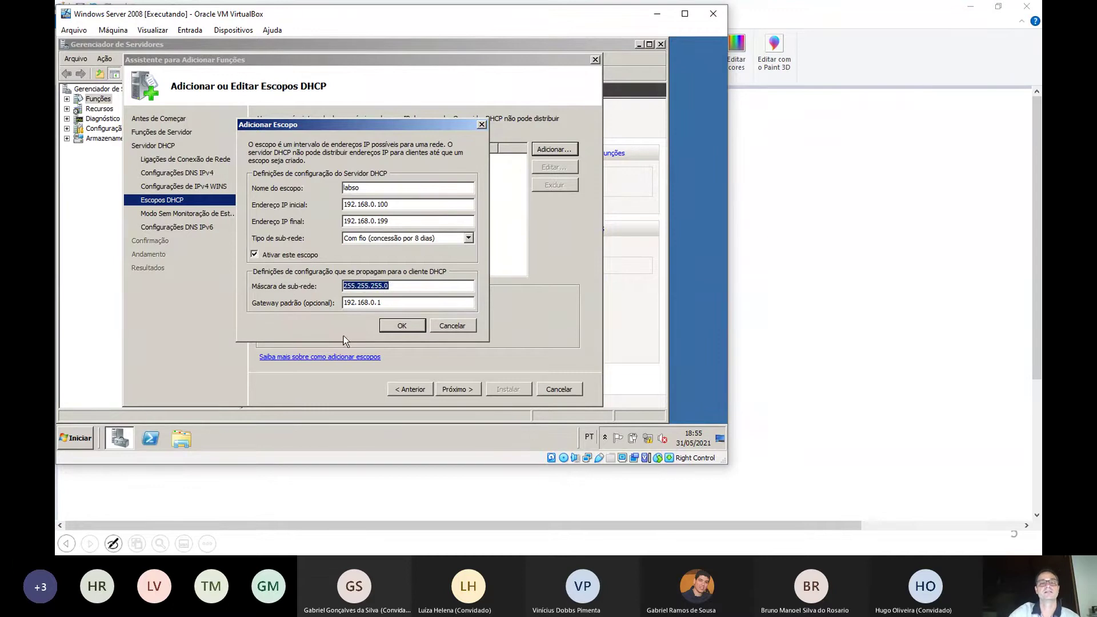
pyautogui.moveTo(387, 304); pyautogui.dragTo(340, 305)
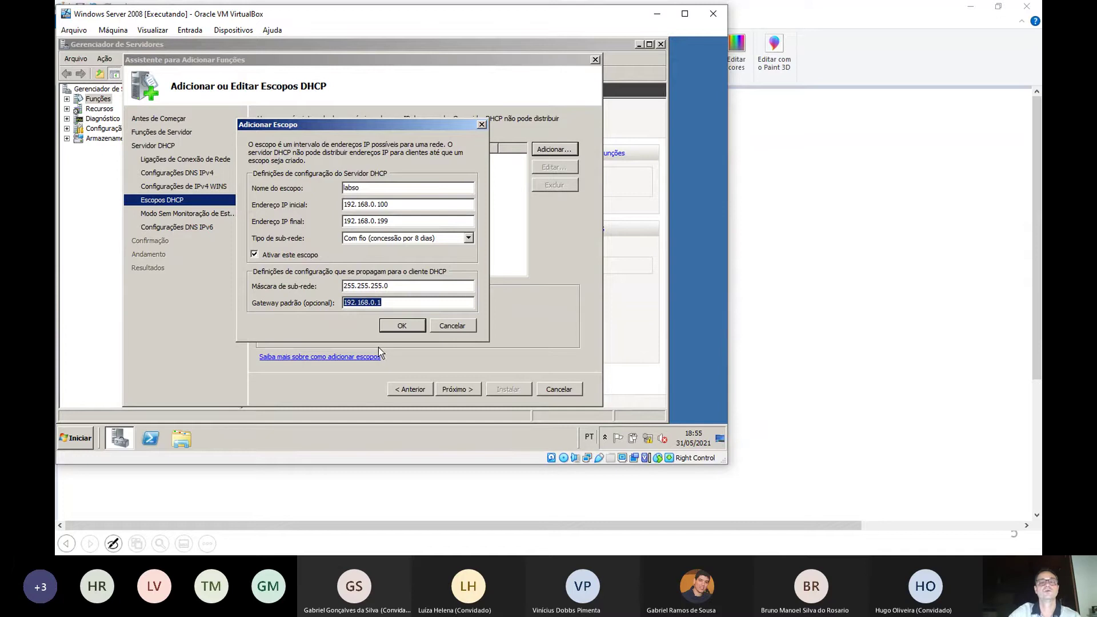
pyautogui.click(400, 326)
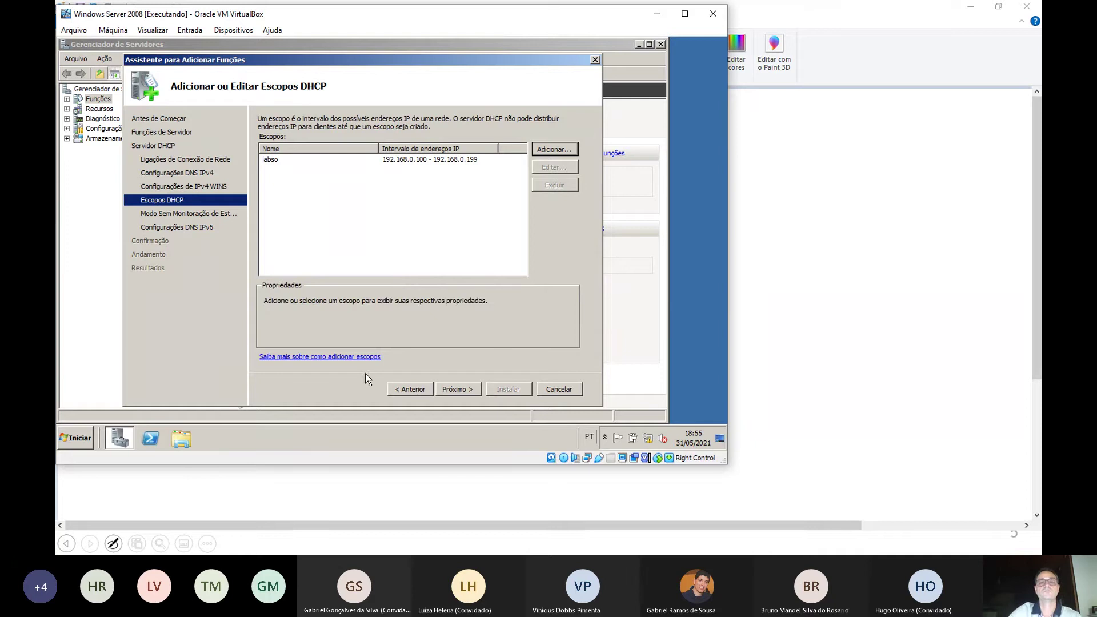
# Continue to the DHCPv6 settings and disable stateless mode for this server
pyautogui.click(455, 390)
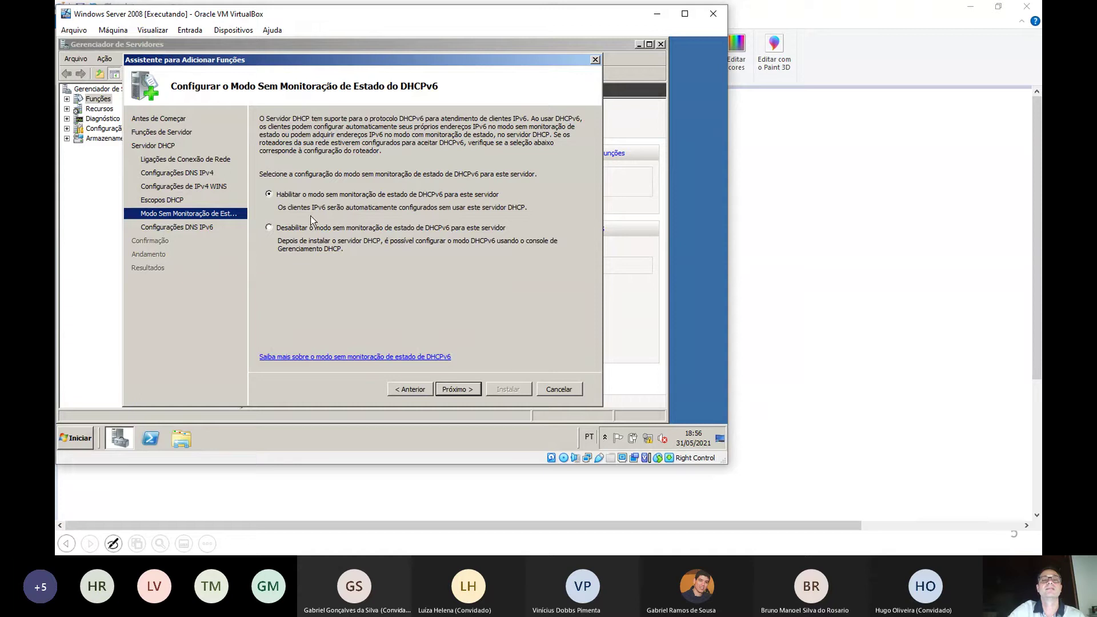
pyautogui.click(285, 229)
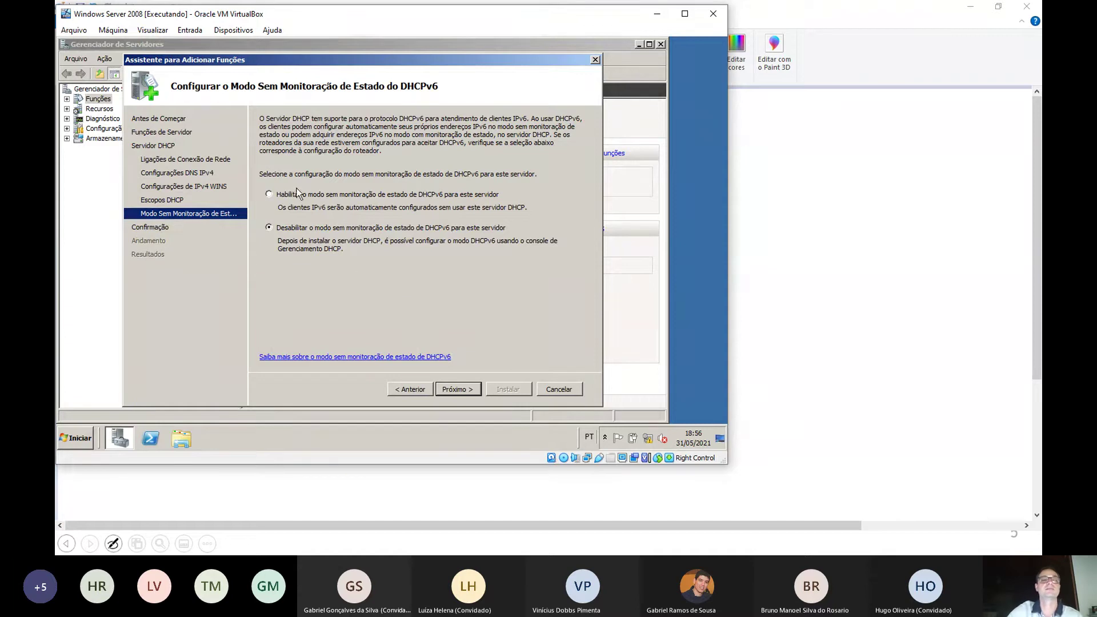
pyautogui.click(269, 195)
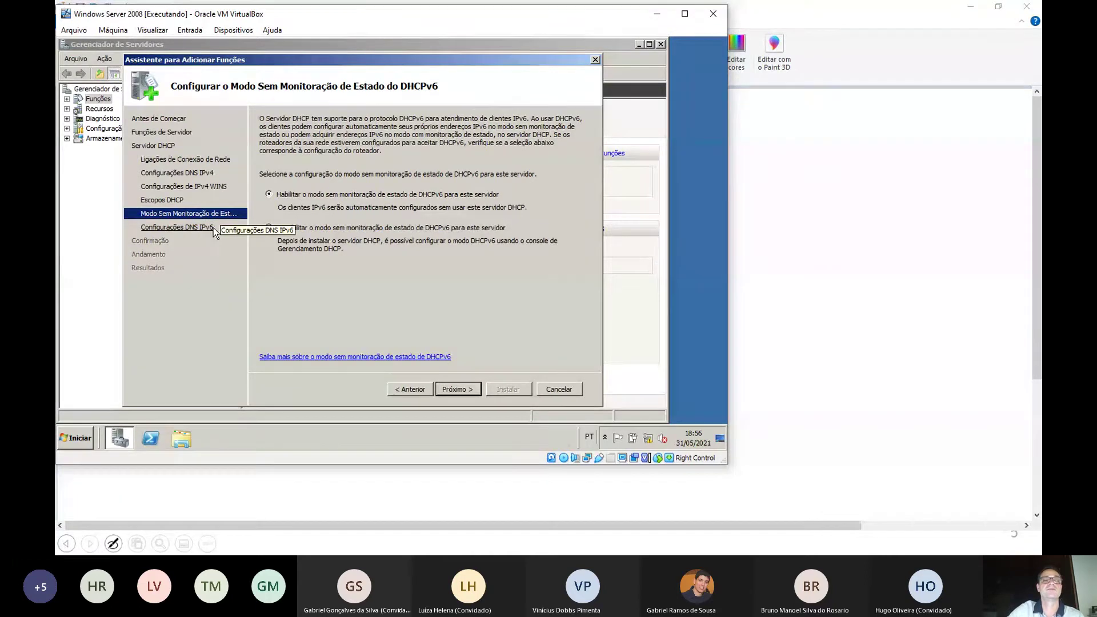
pyautogui.click(270, 228)
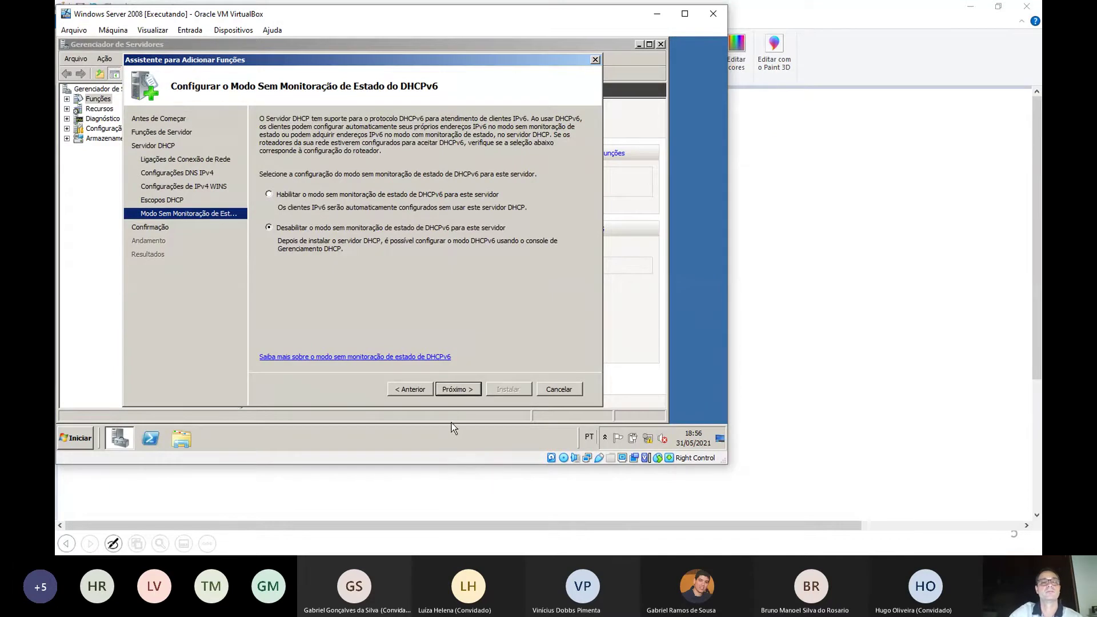
# Accept the installation selections, install the DHCP server role and close the wizard
pyautogui.click(455, 391)
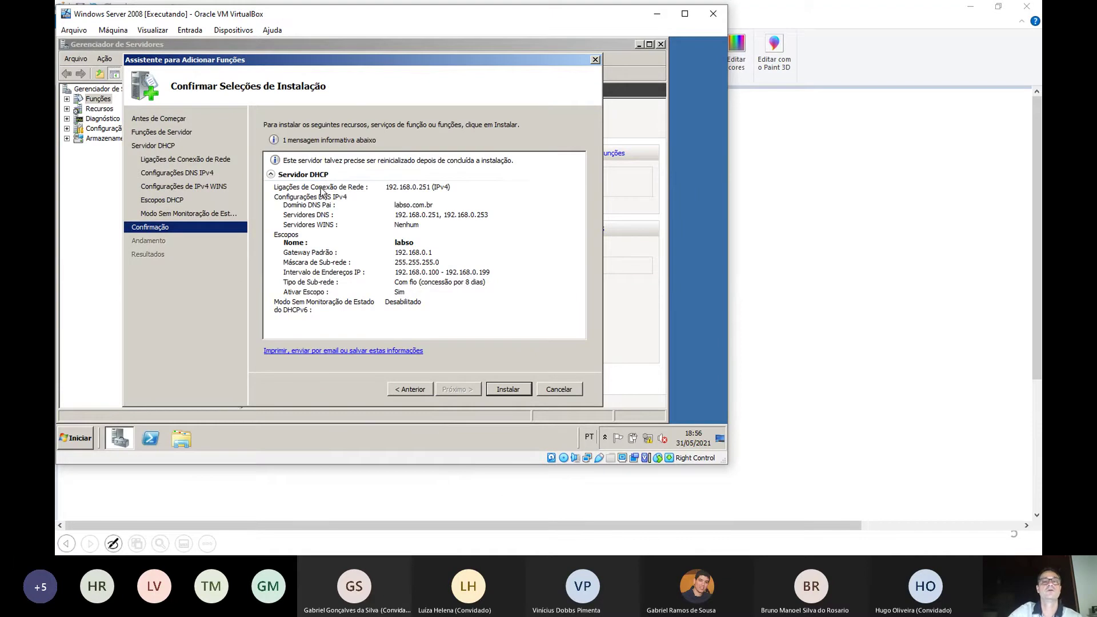
pyautogui.click(507, 389)
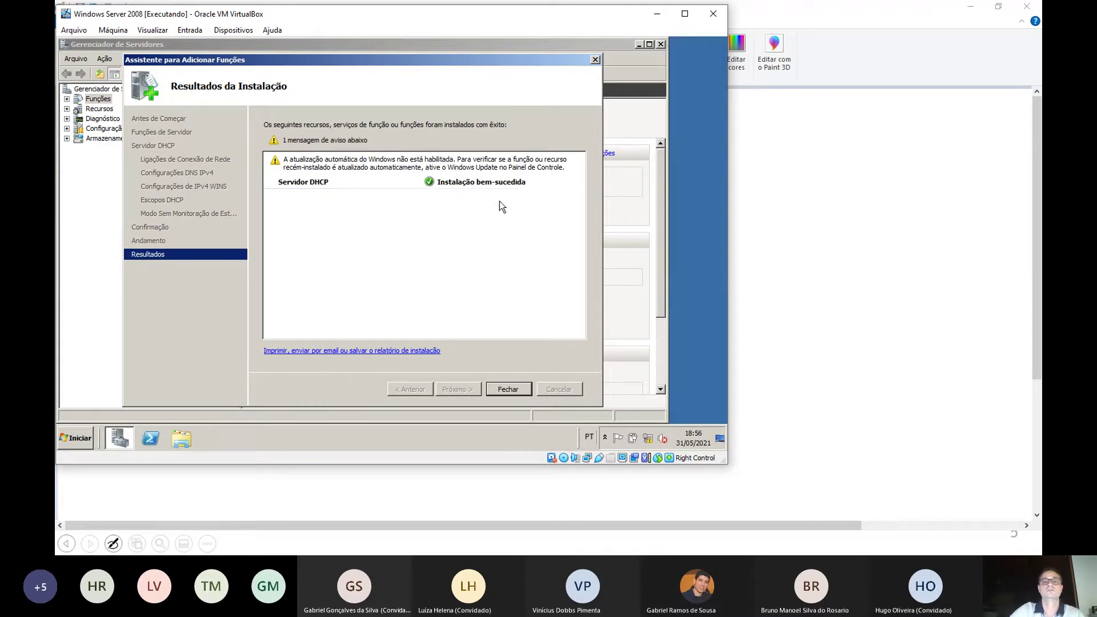
pyautogui.click(513, 390)
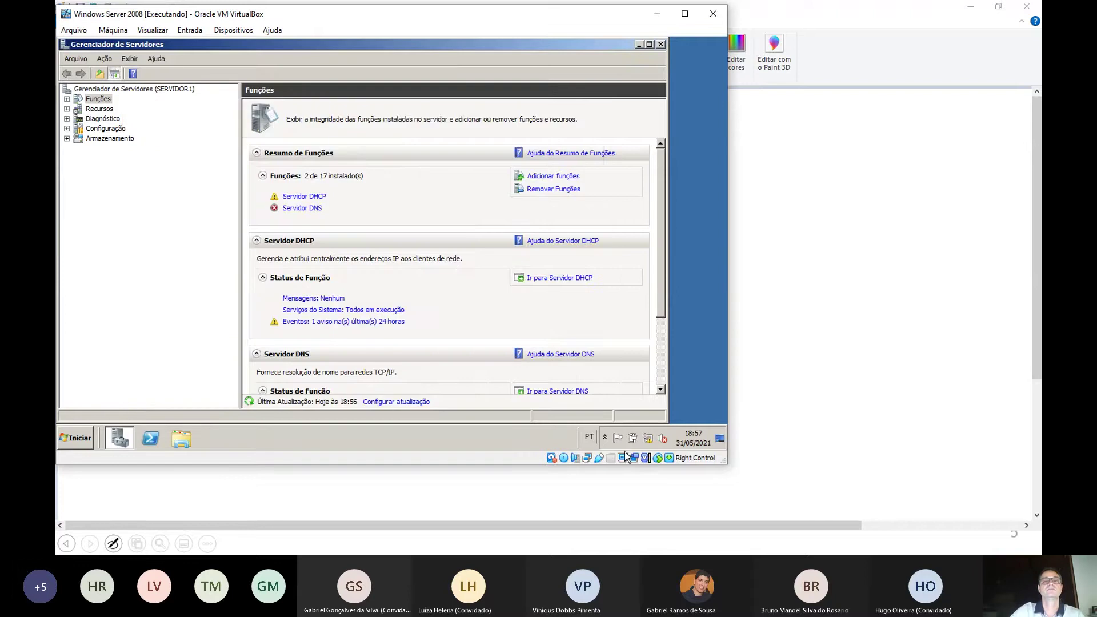
# Close Server Manager, and view the standalone DHCP administrative console before closing it
pyautogui.click(661, 44)
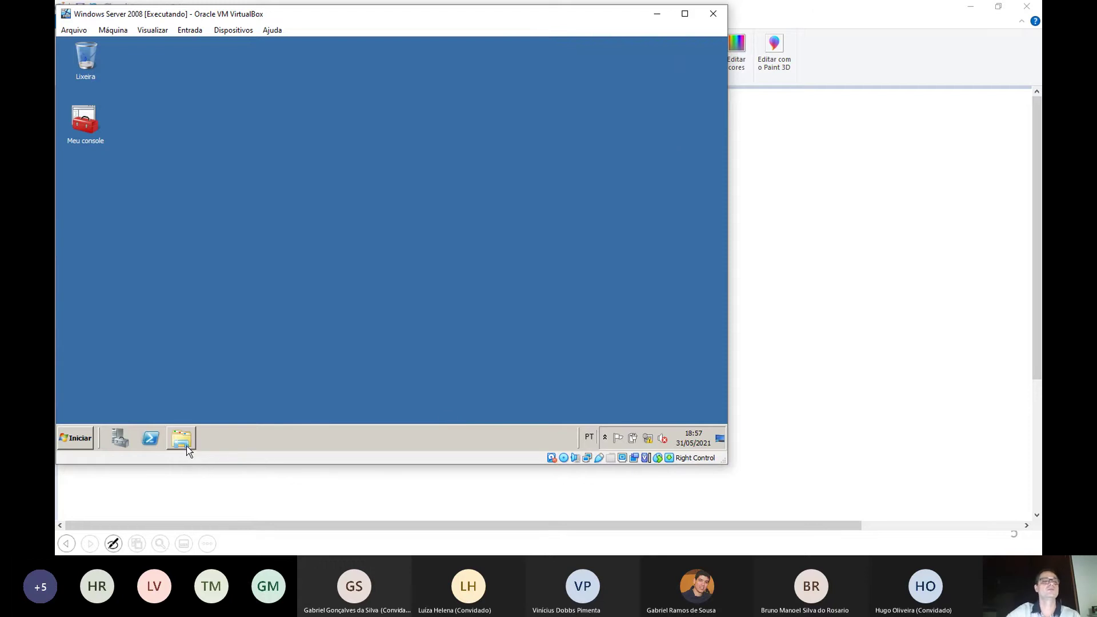
pyautogui.click(72, 440)
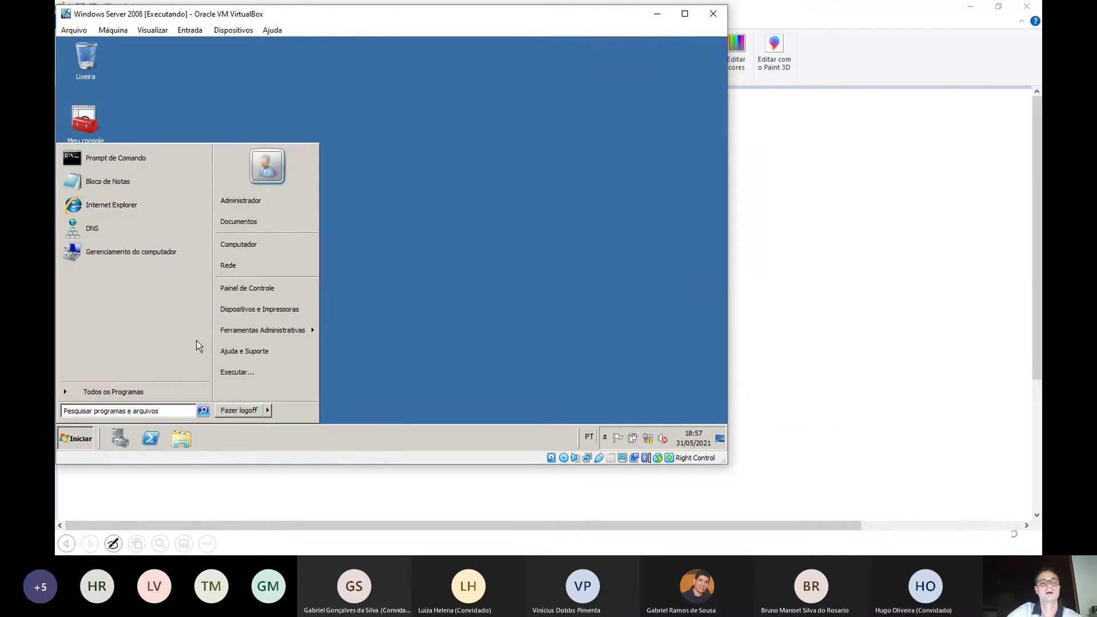
pyautogui.moveTo(236, 335)
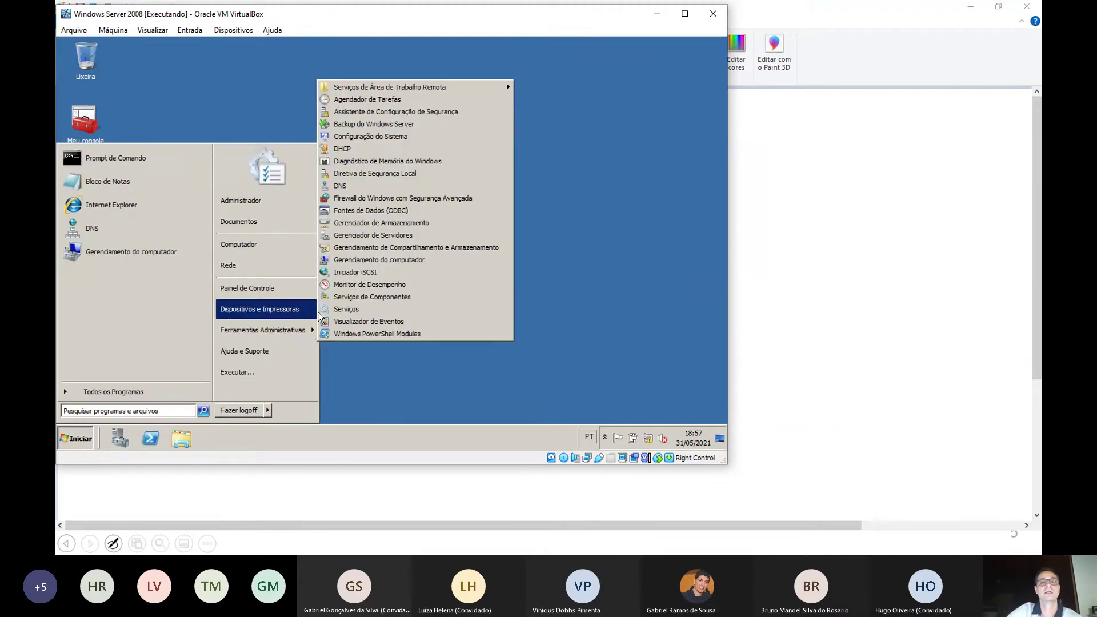
pyautogui.click(348, 151)
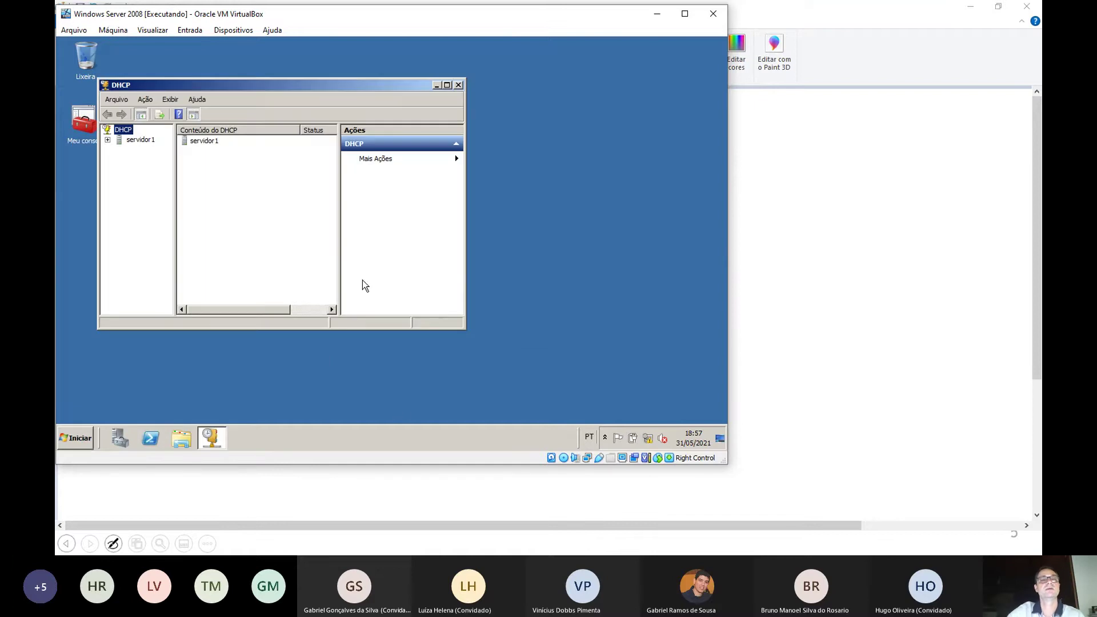
pyautogui.moveTo(344, 87); pyautogui.dragTo(418, 68)
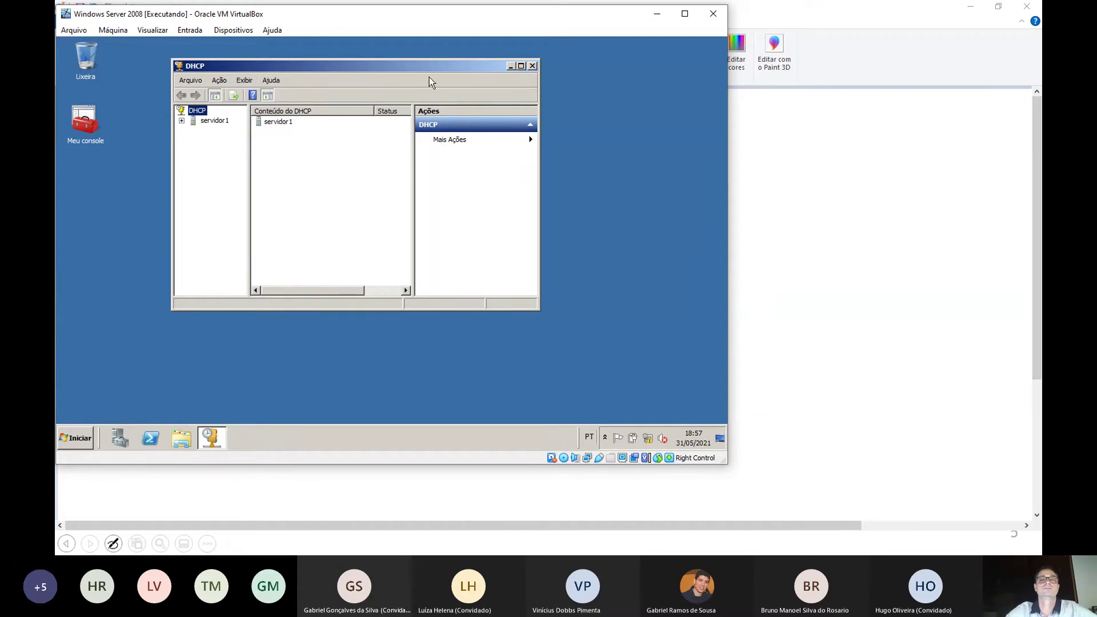
pyautogui.click(532, 66)
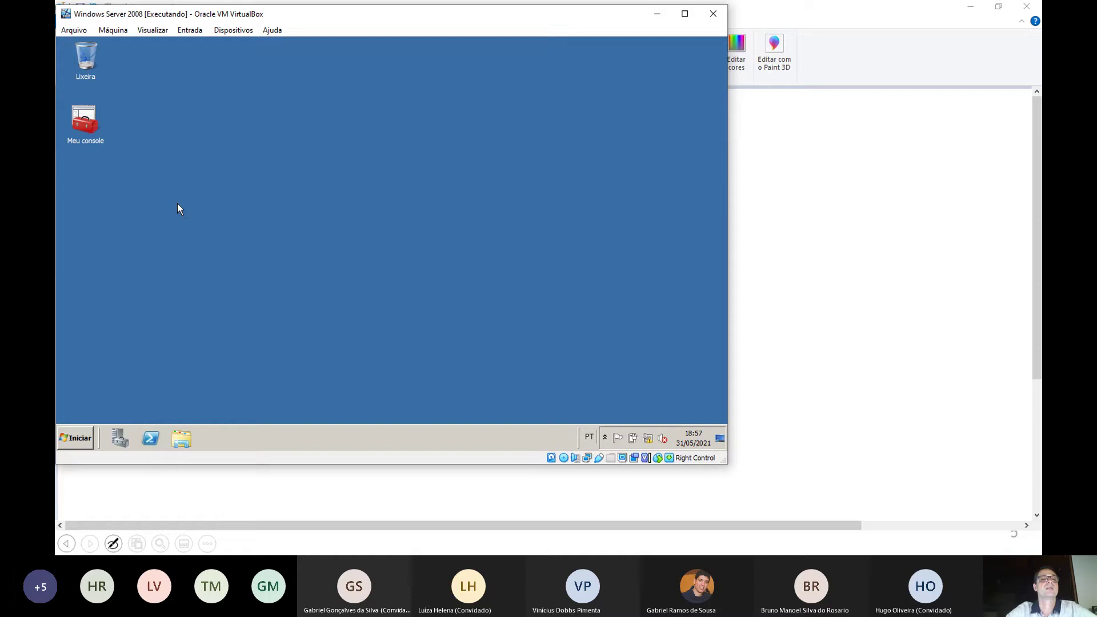
# Open the saved Meu console, close its duplicate window without saving, and shrink and reposition the remaining one
pyautogui.click(87, 122)
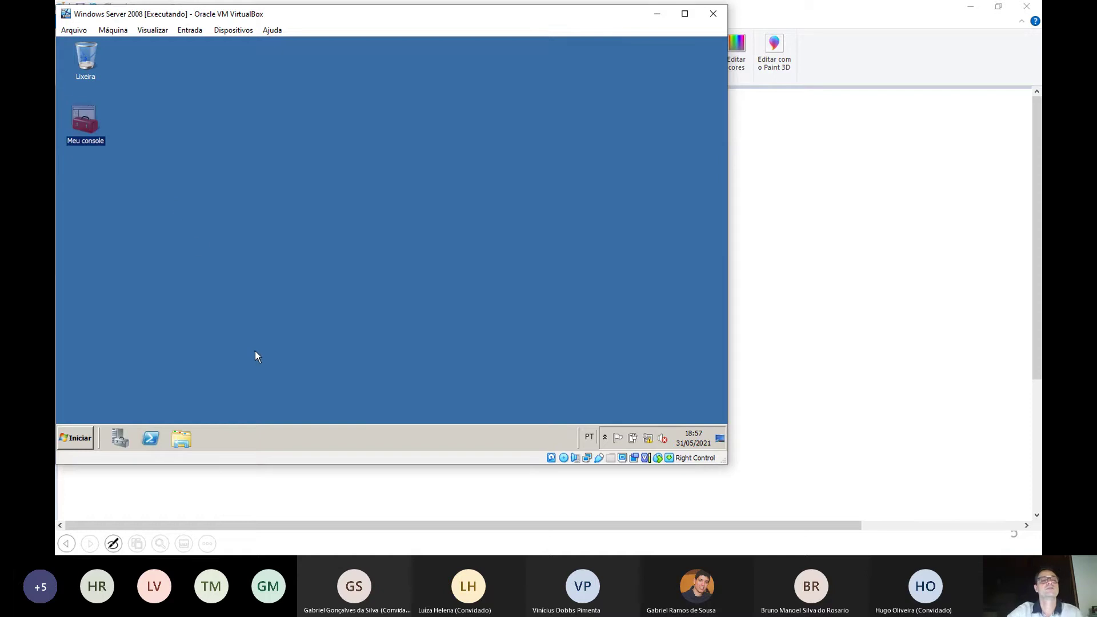
pyautogui.doubleClick(91, 133)
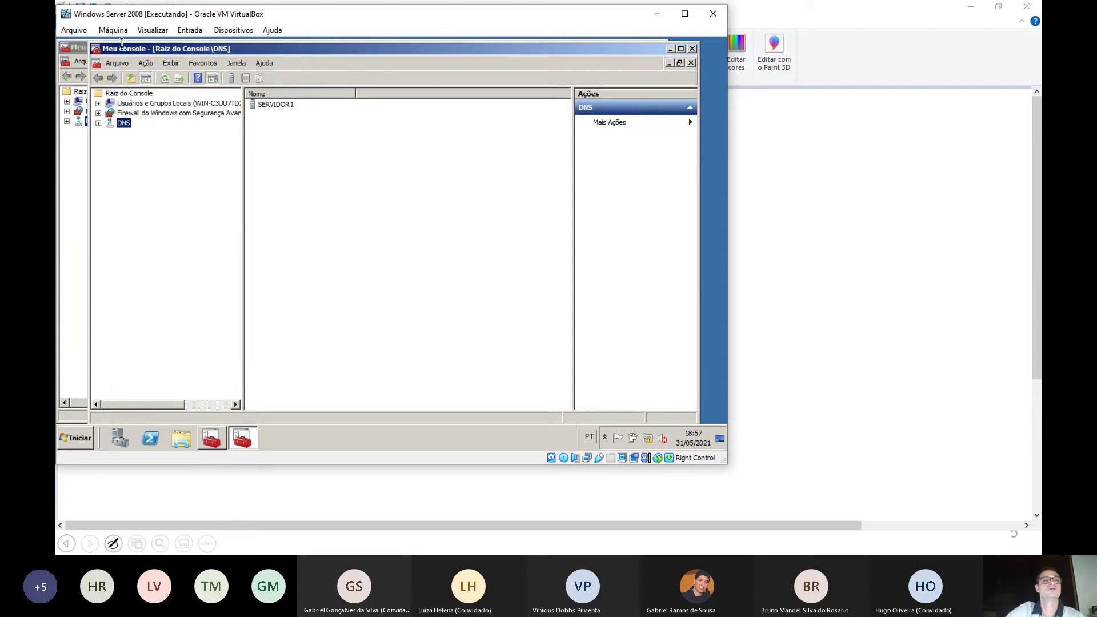
pyautogui.click(691, 49)
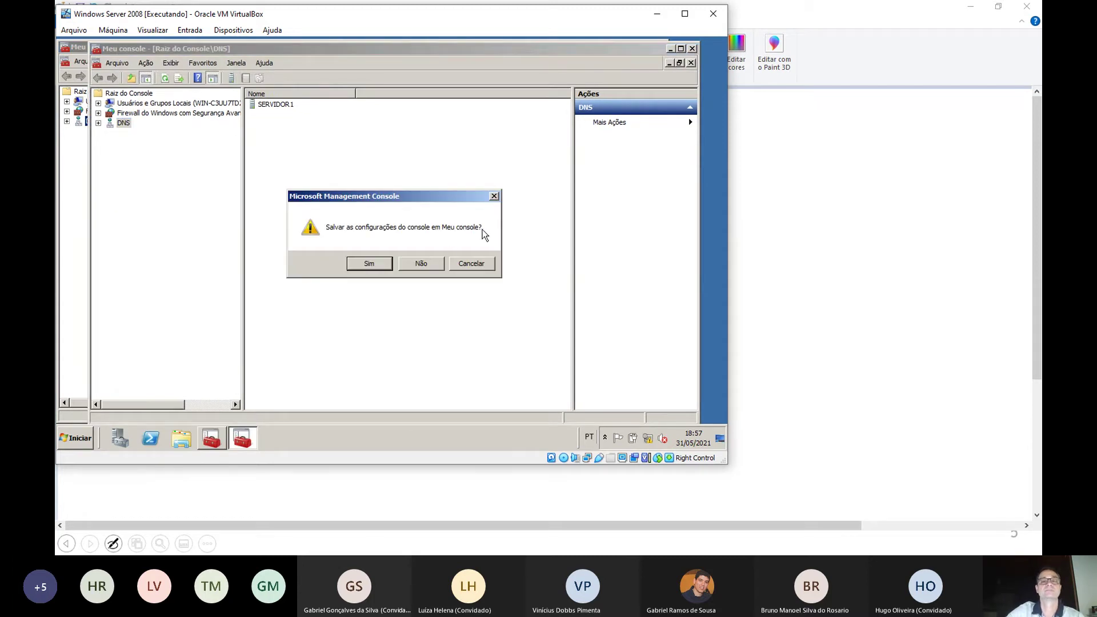
pyautogui.click(427, 264)
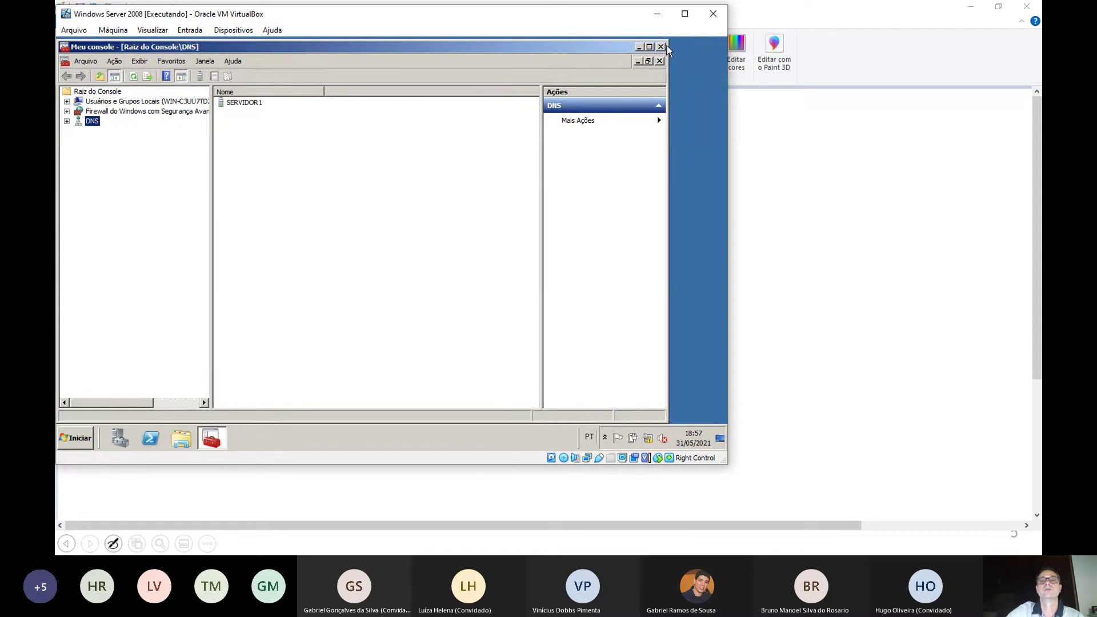
pyautogui.moveTo(667, 41); pyautogui.dragTo(576, 158)
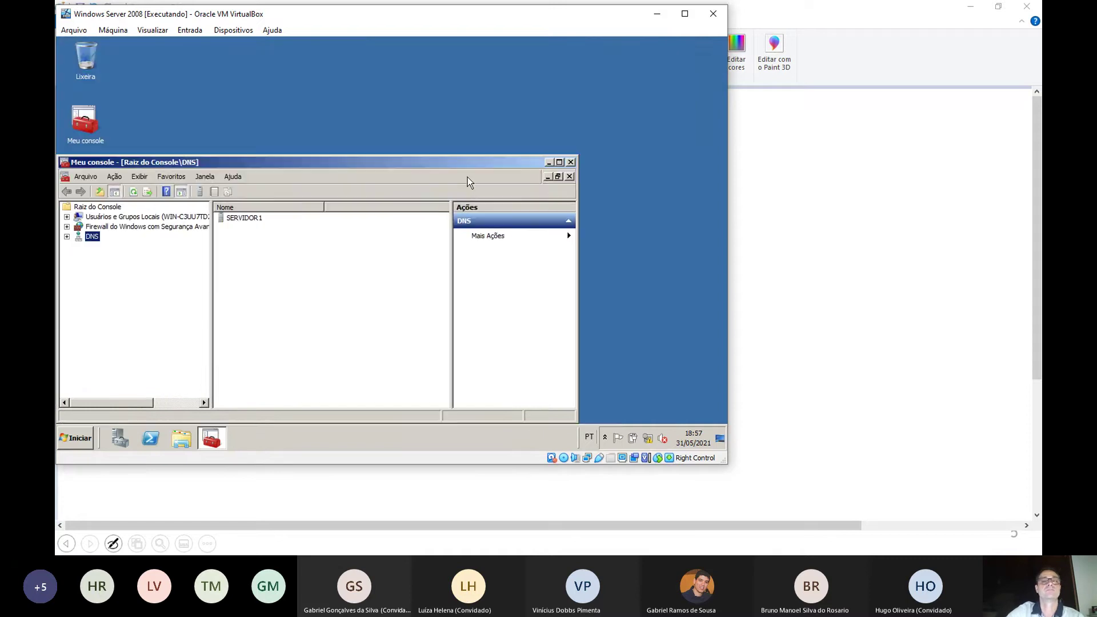
pyautogui.moveTo(467, 164); pyautogui.dragTo(534, 72)
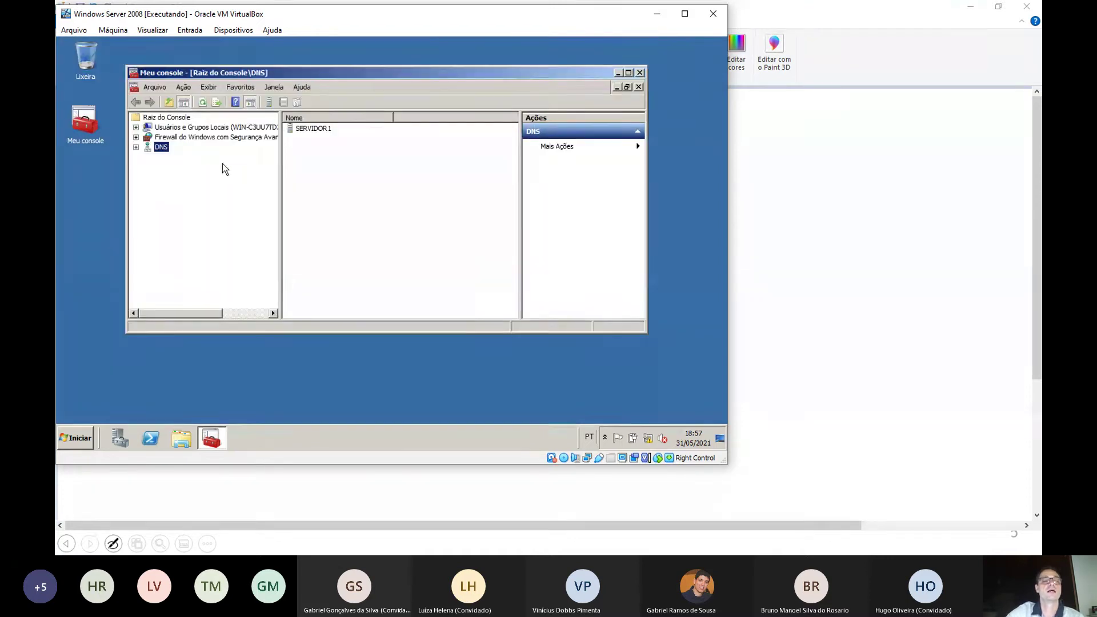
# Review the Local Users and Groups, Windows Firewall and DNS snap-ins in the console
pyautogui.click(201, 129)
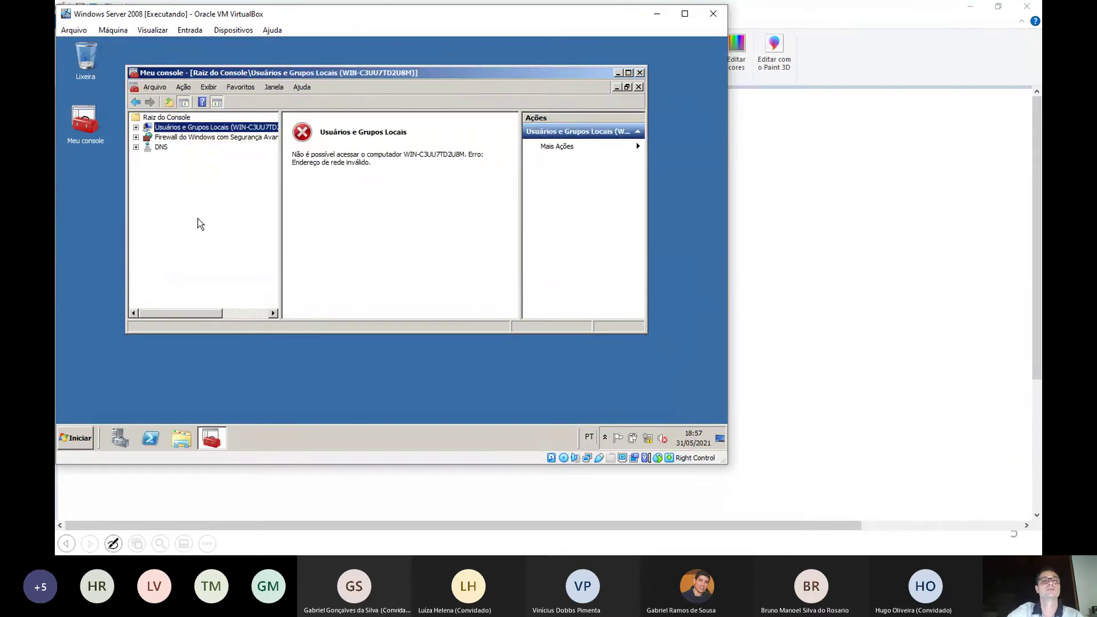
pyautogui.click(202, 138)
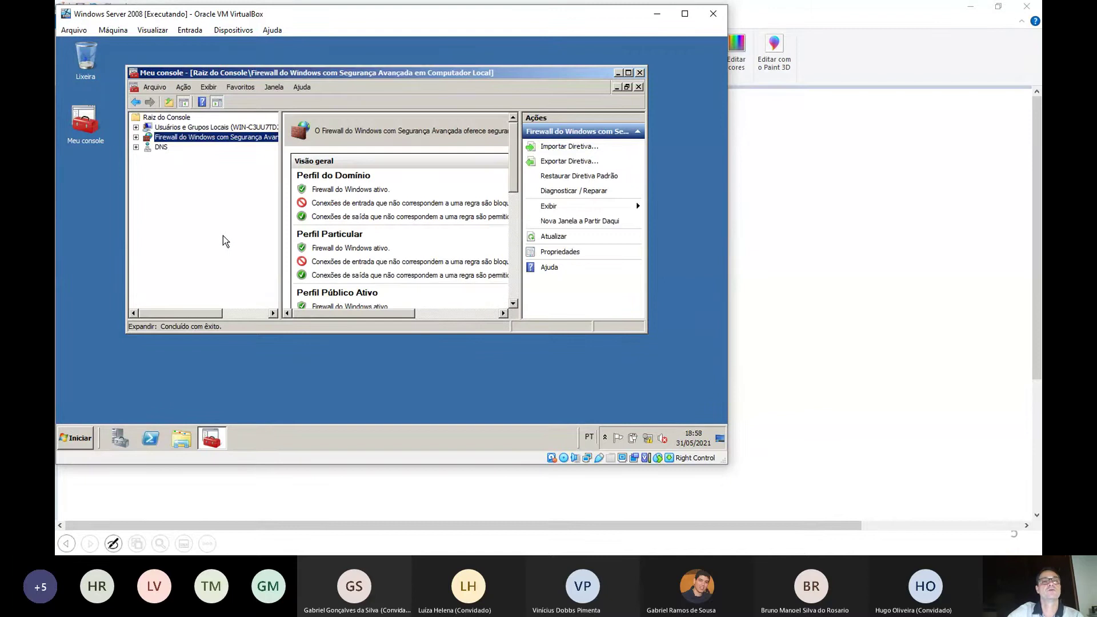
pyautogui.click(162, 147)
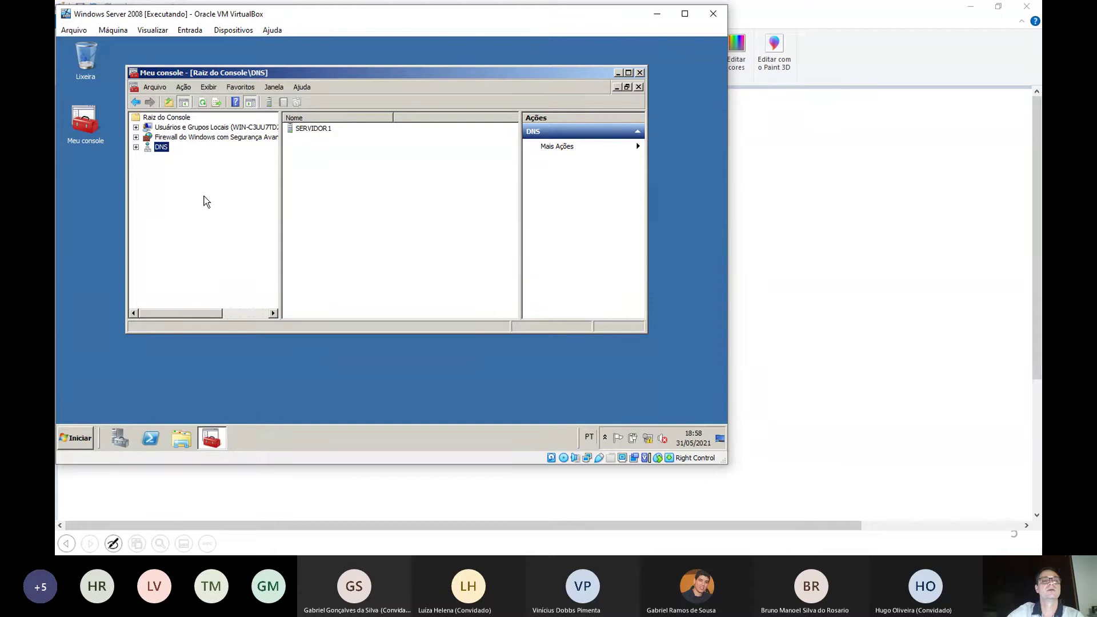
# Add the DHCP snap-in to the custom console alongside the existing snap-ins
pyautogui.click(154, 87)
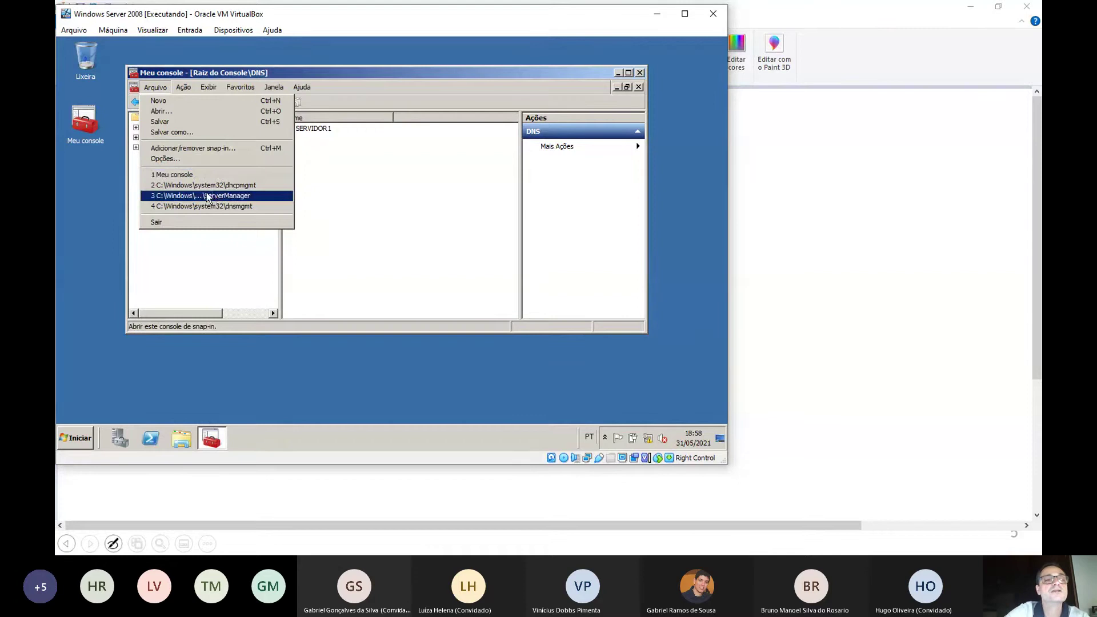
pyautogui.click(188, 149)
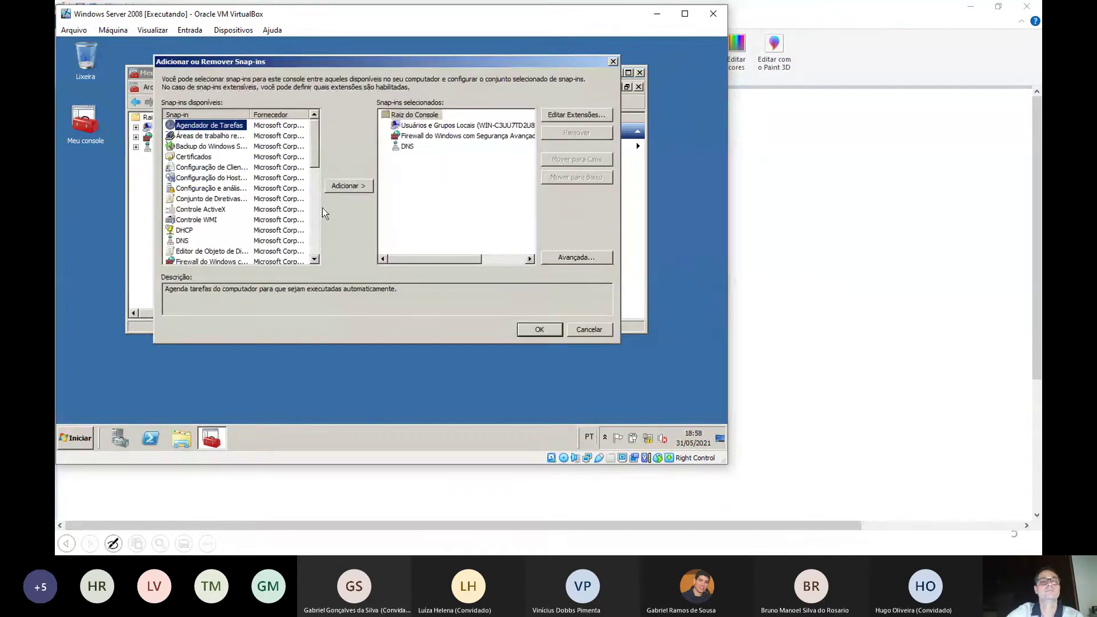
pyautogui.click(190, 232)
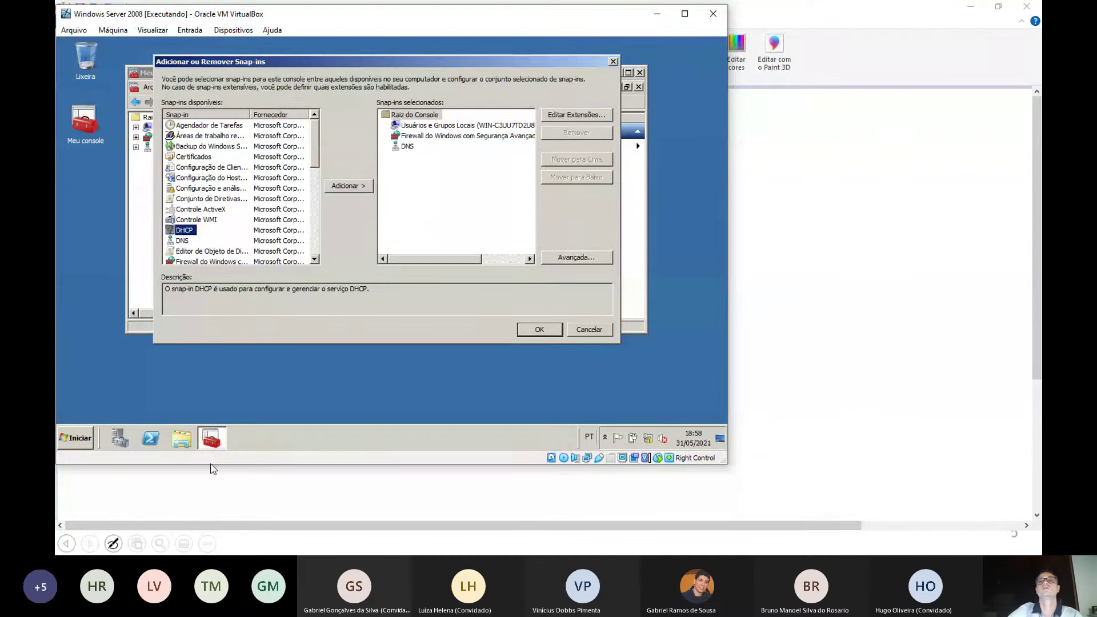
pyautogui.click(347, 186)
pyautogui.click(532, 327)
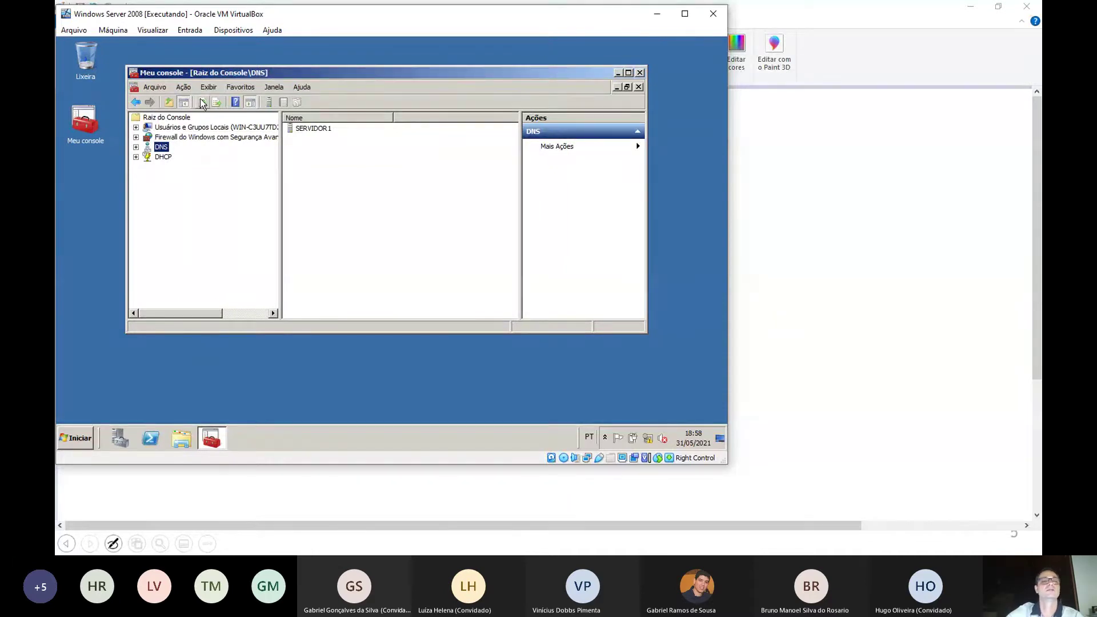
# Save the console with the DHCP snap-in, close it and reopen it from the desktop
pyautogui.click(157, 87)
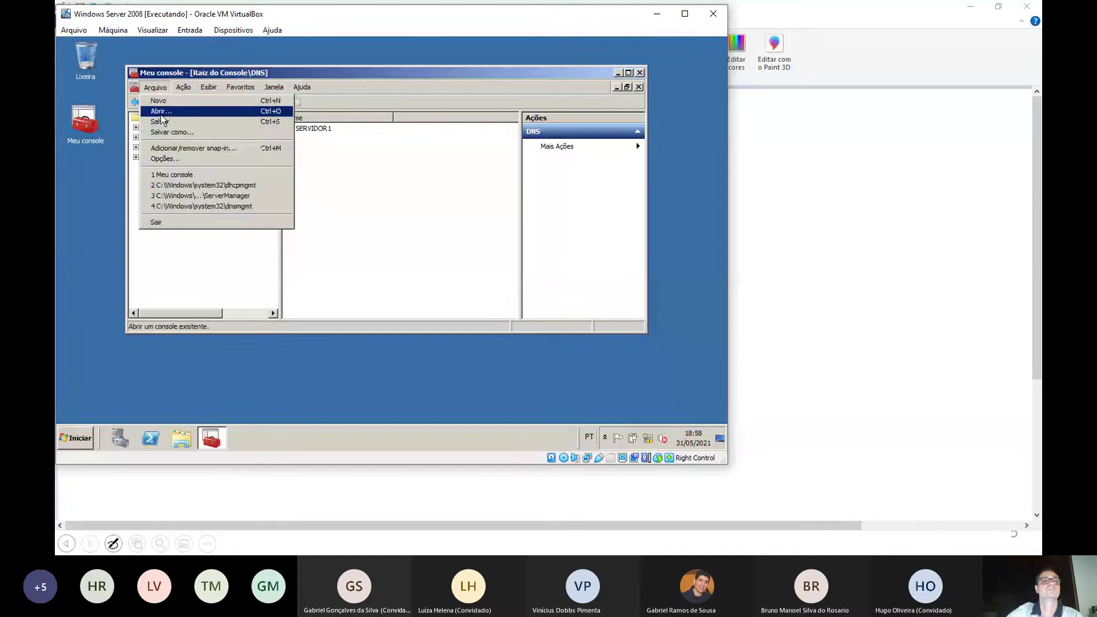
pyautogui.click(163, 121)
pyautogui.click(640, 74)
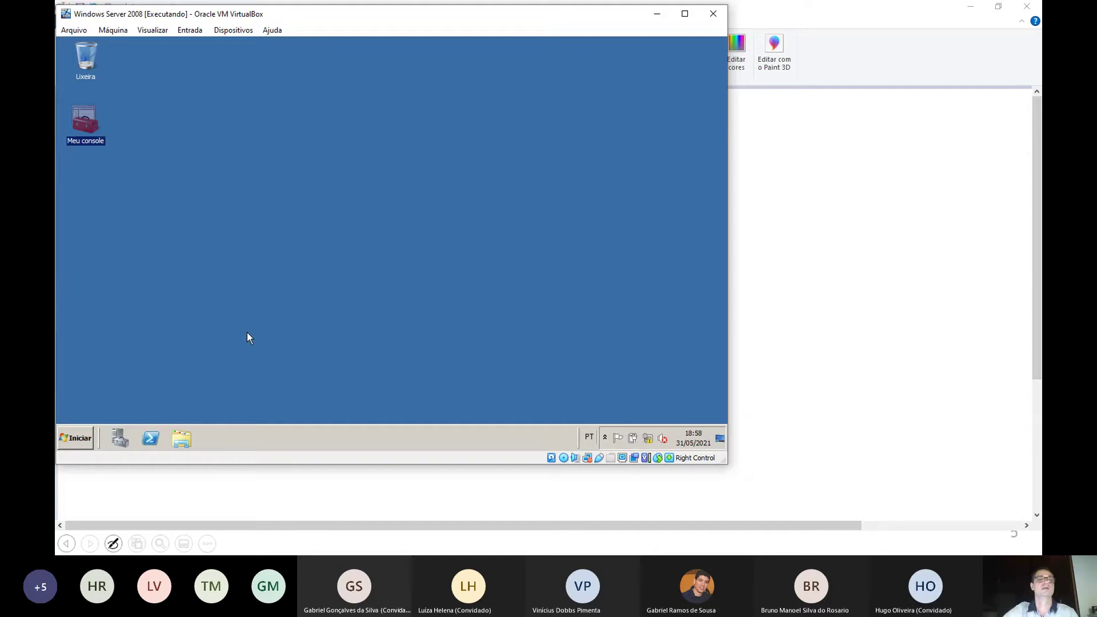
pyautogui.press('Return')
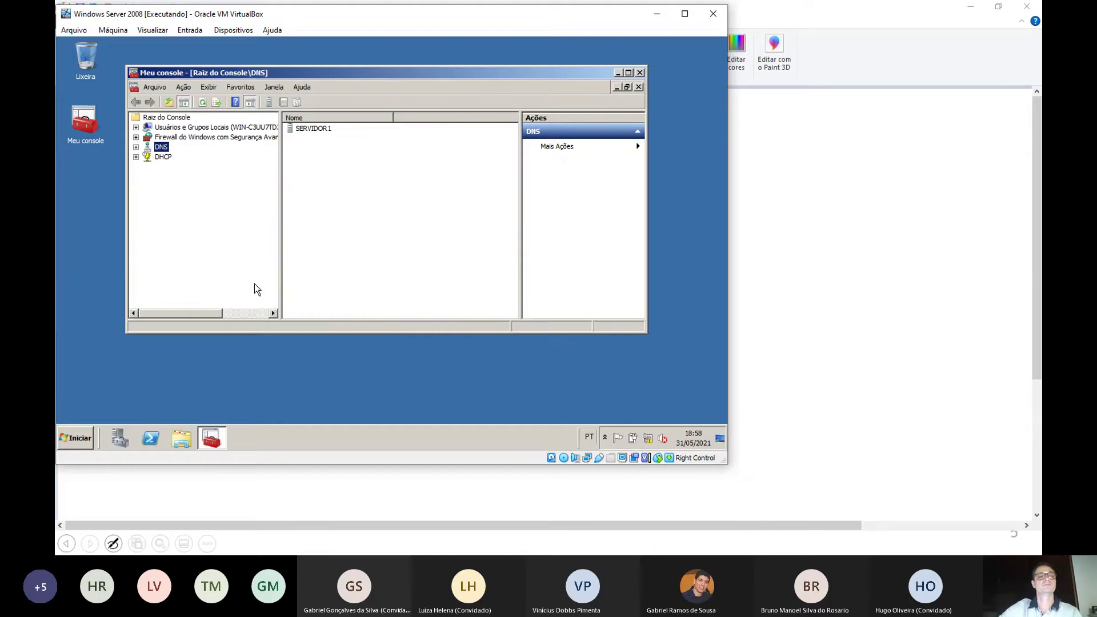
# Expand the DHCP snap-in down to servidor1 and examine the contents of its IPv6 and IPv4 nodes
pyautogui.press('Down')
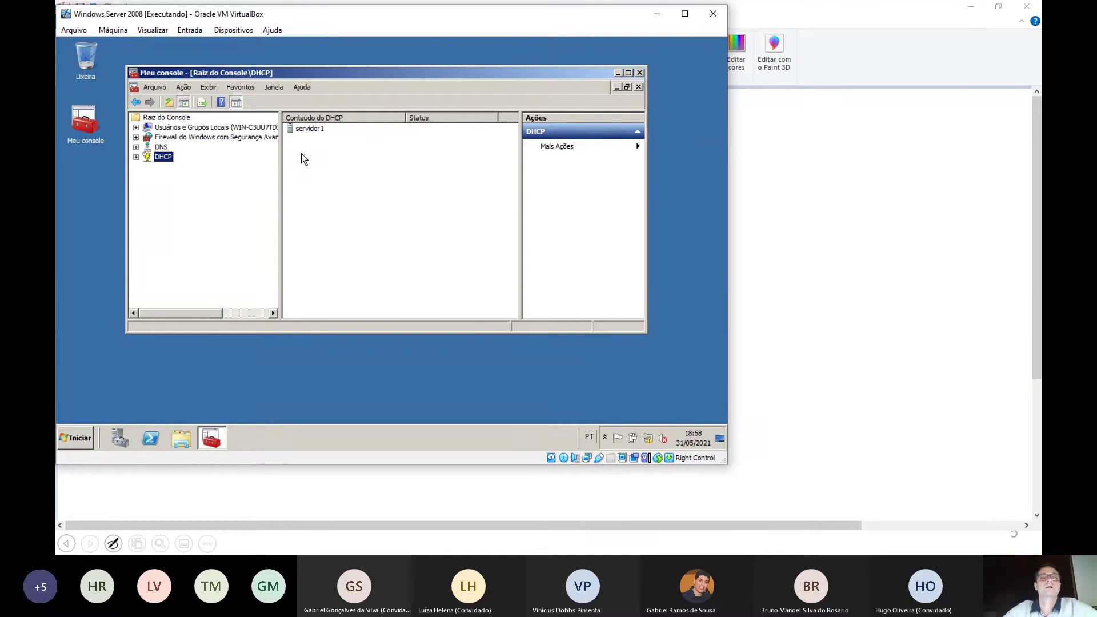
pyautogui.click(135, 156)
pyautogui.click(177, 168)
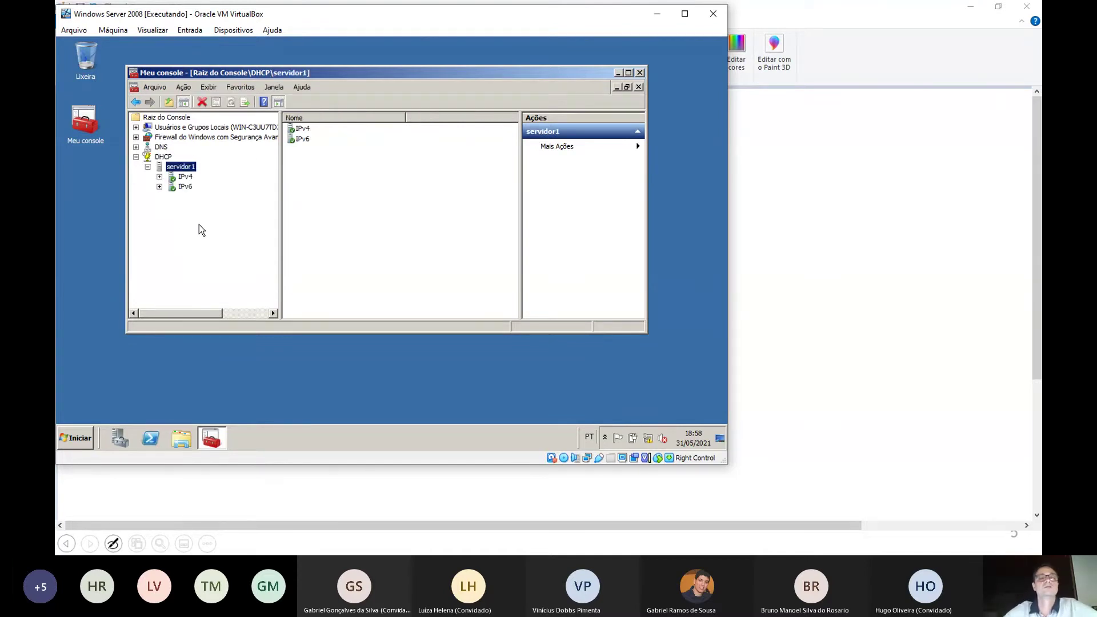
pyautogui.doubleClick(185, 187)
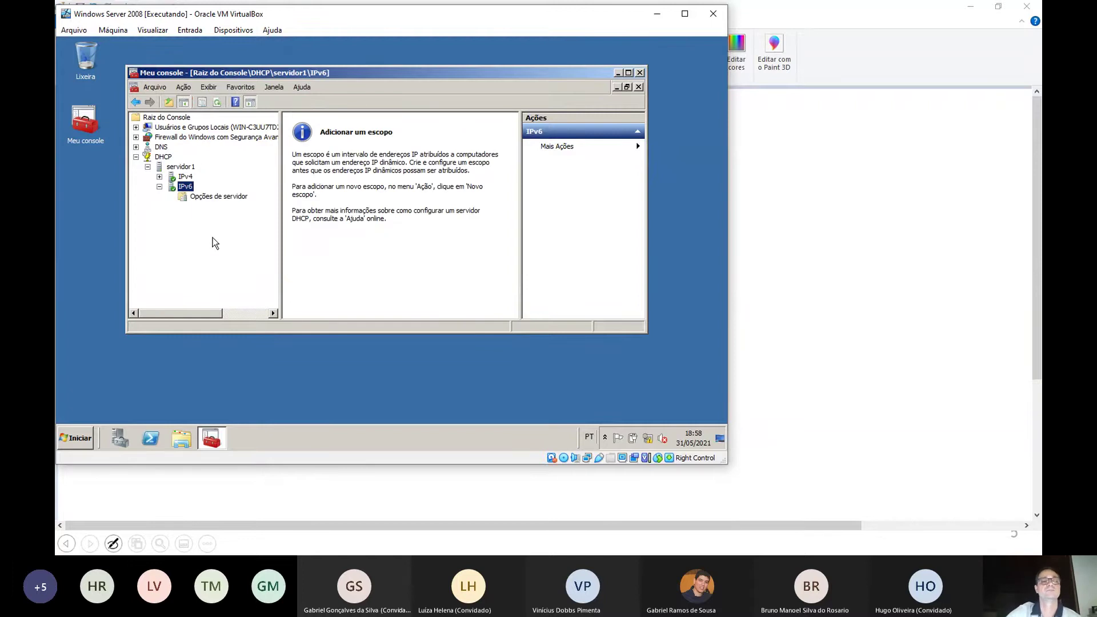
pyautogui.click(171, 179)
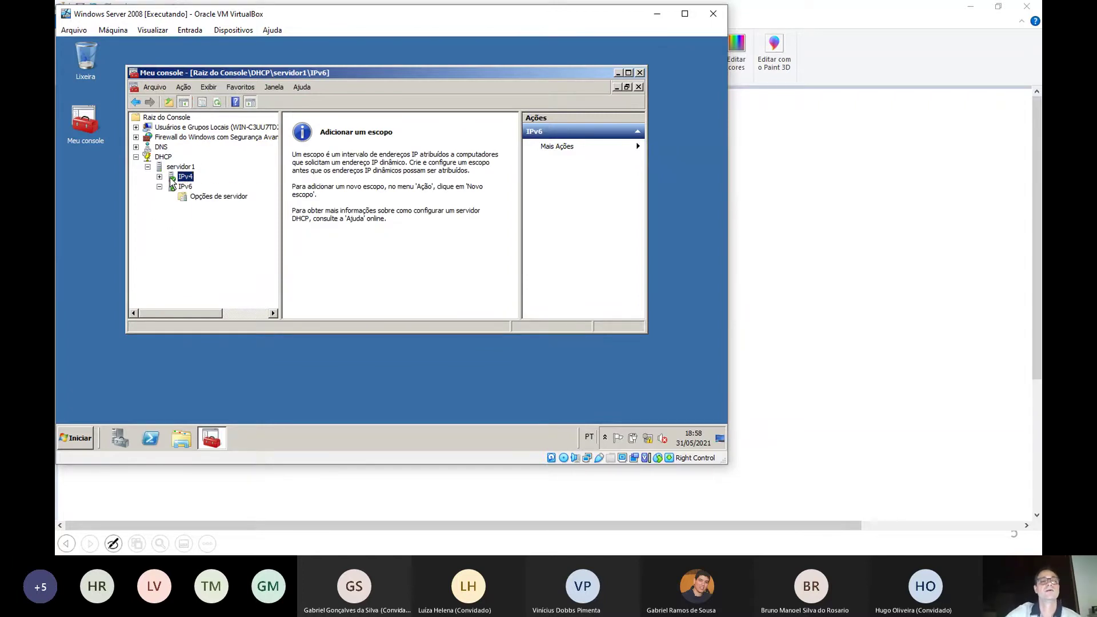
pyautogui.click(159, 216)
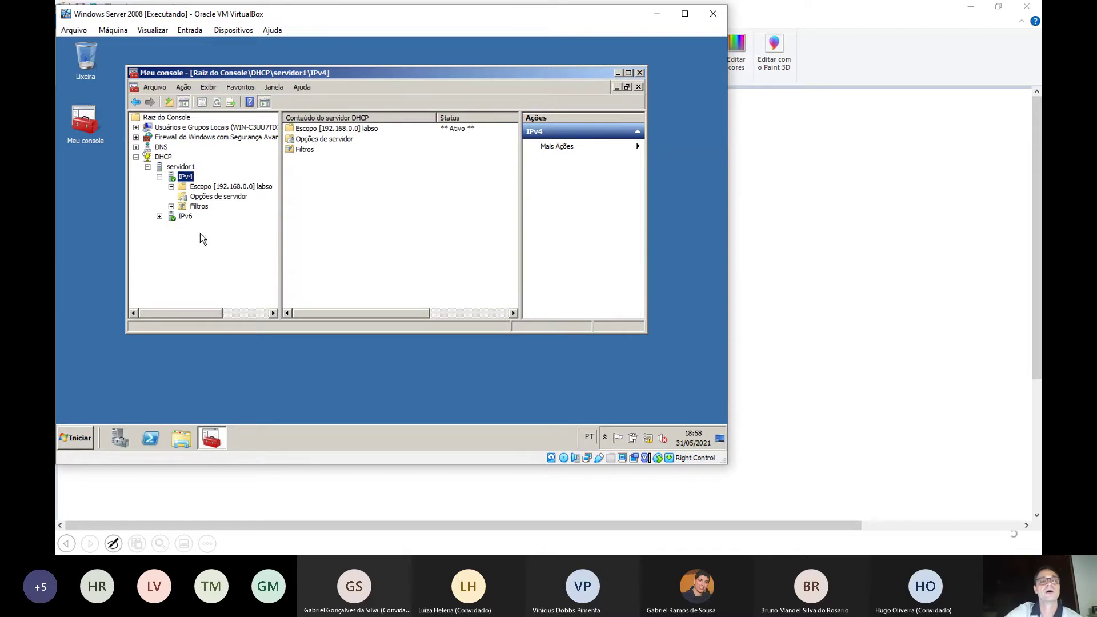
# Inspect the IPv4 server options 006 Servidores DNS and 015 Nome do Domínio DNS
pyautogui.click(212, 198)
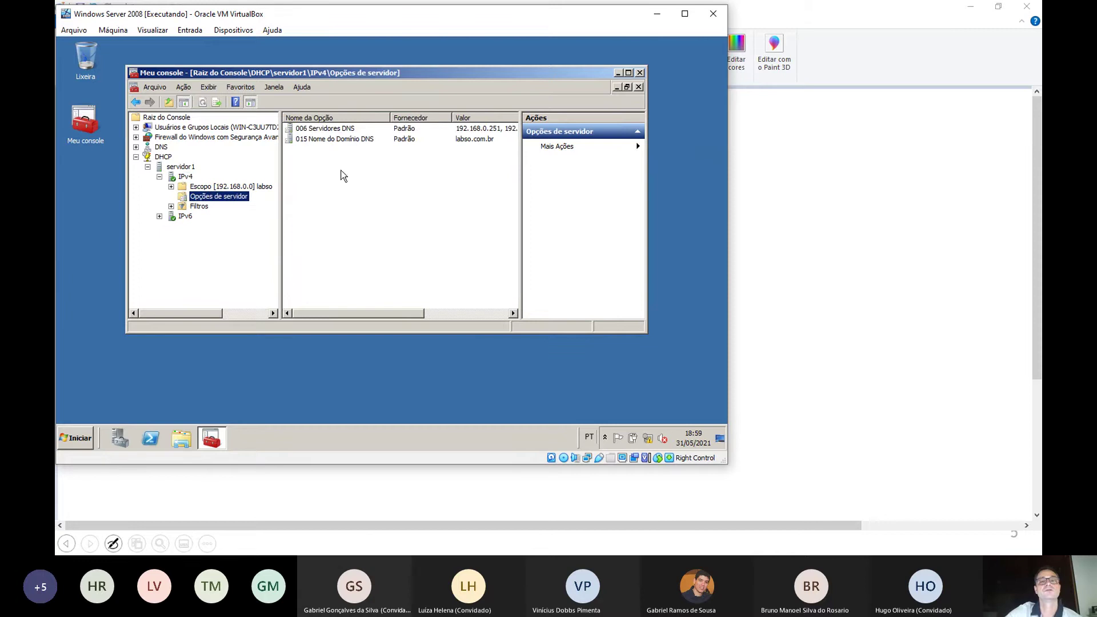
pyautogui.click(338, 133)
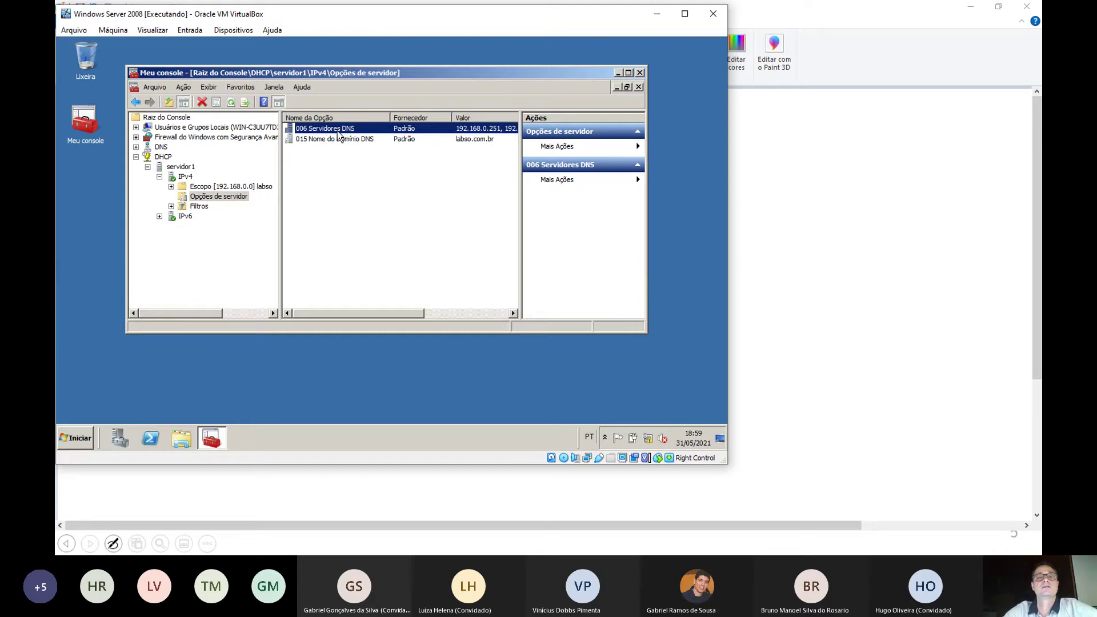
pyautogui.doubleClick(337, 132)
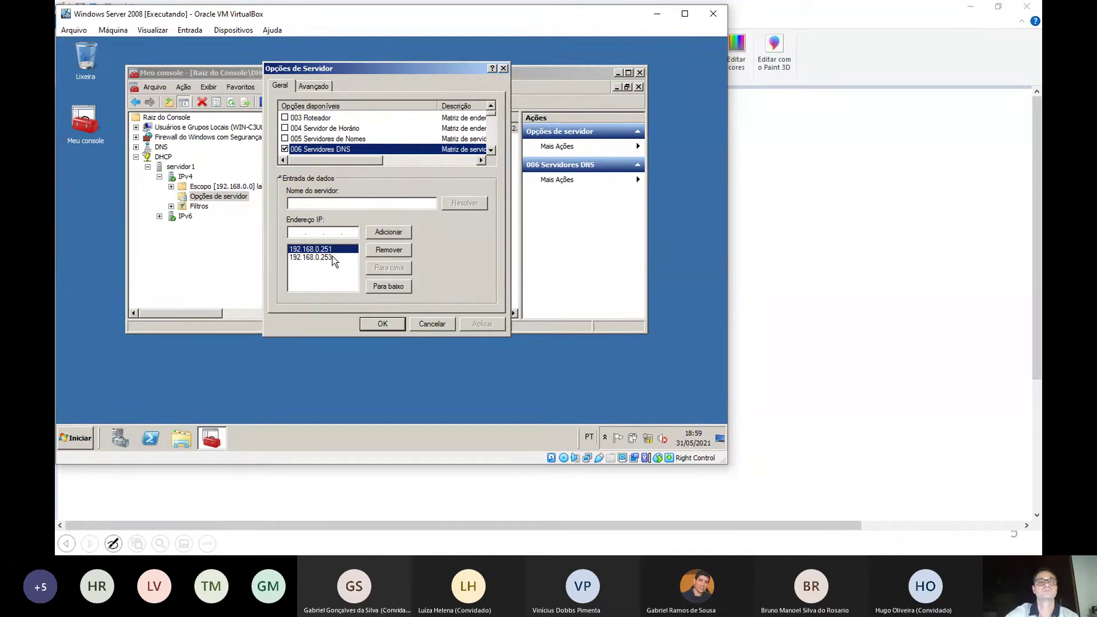
pyautogui.click(504, 69)
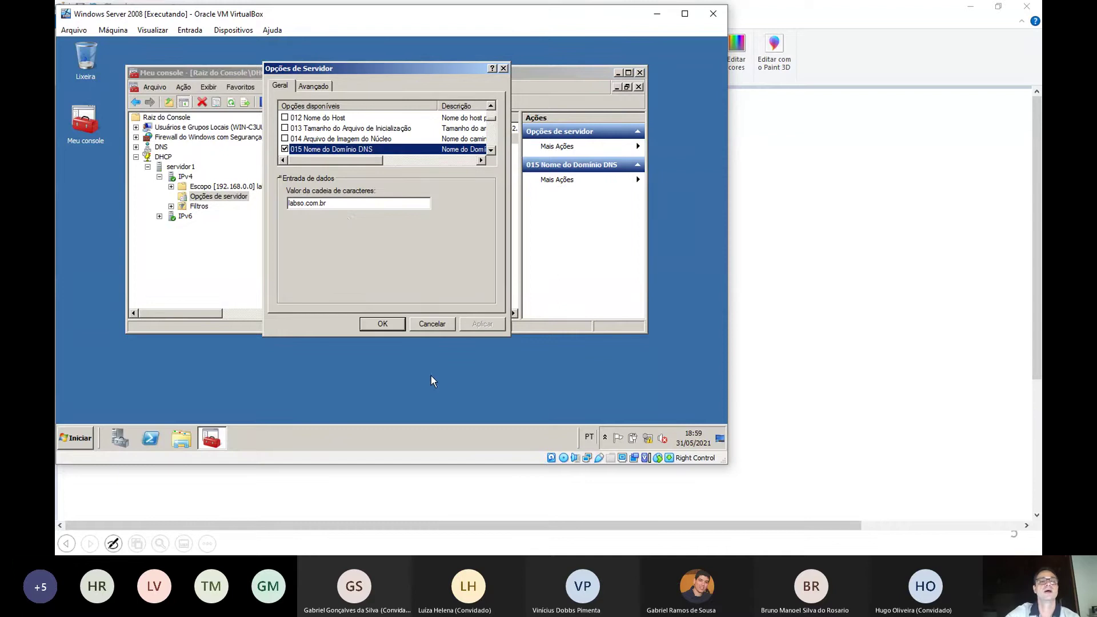
pyautogui.click(382, 324)
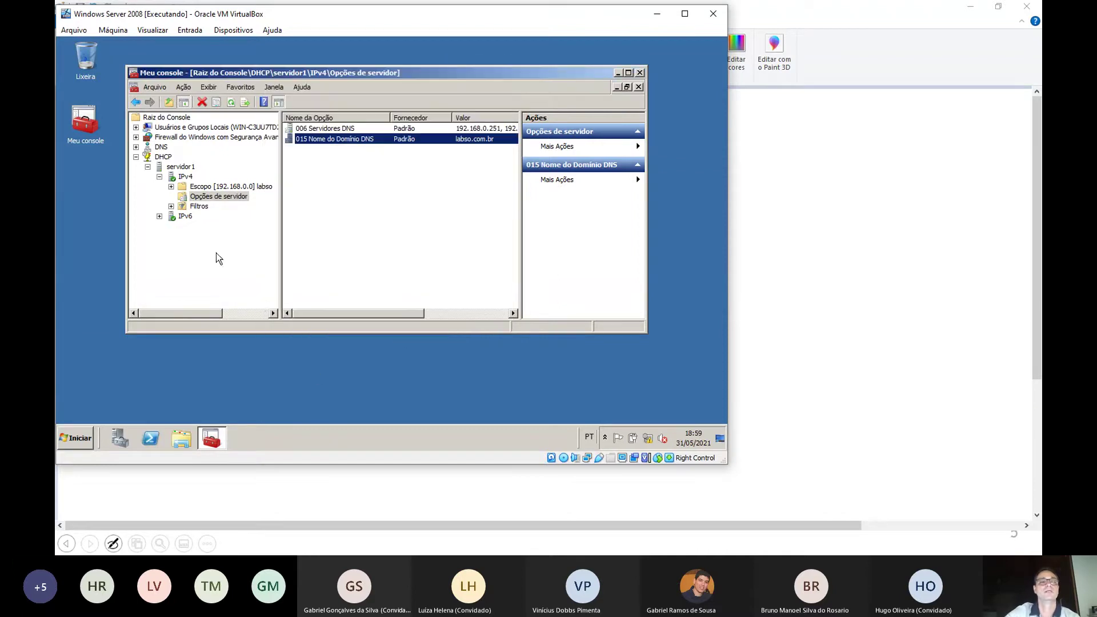
# Expand the labso IPv4 scope and check the start and end addresses in its address pool
pyautogui.doubleClick(200, 188)
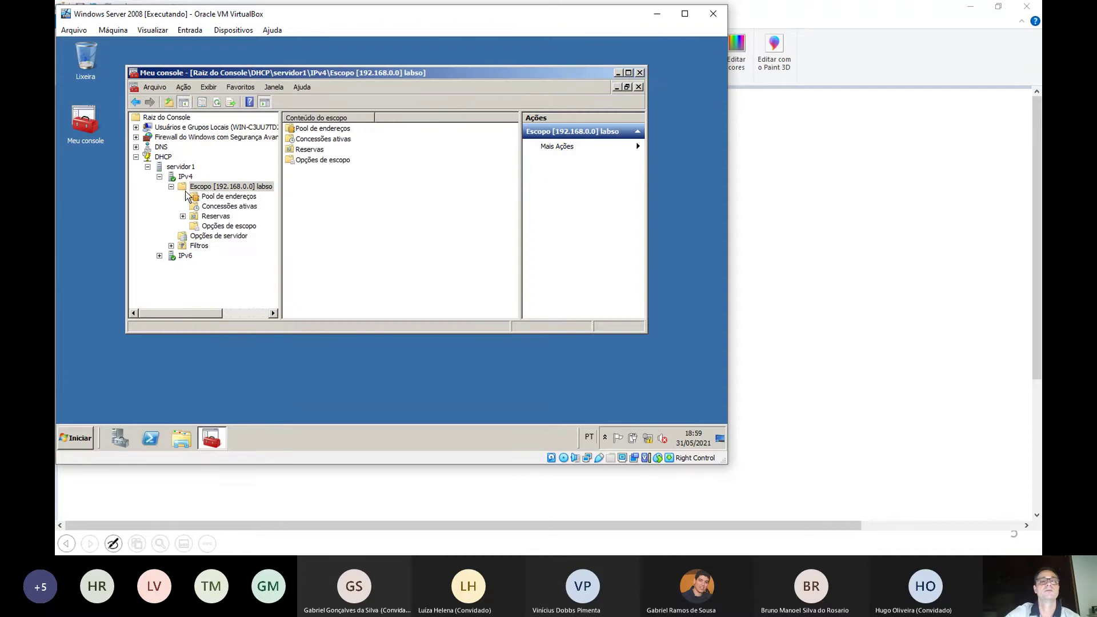
pyautogui.click(248, 197)
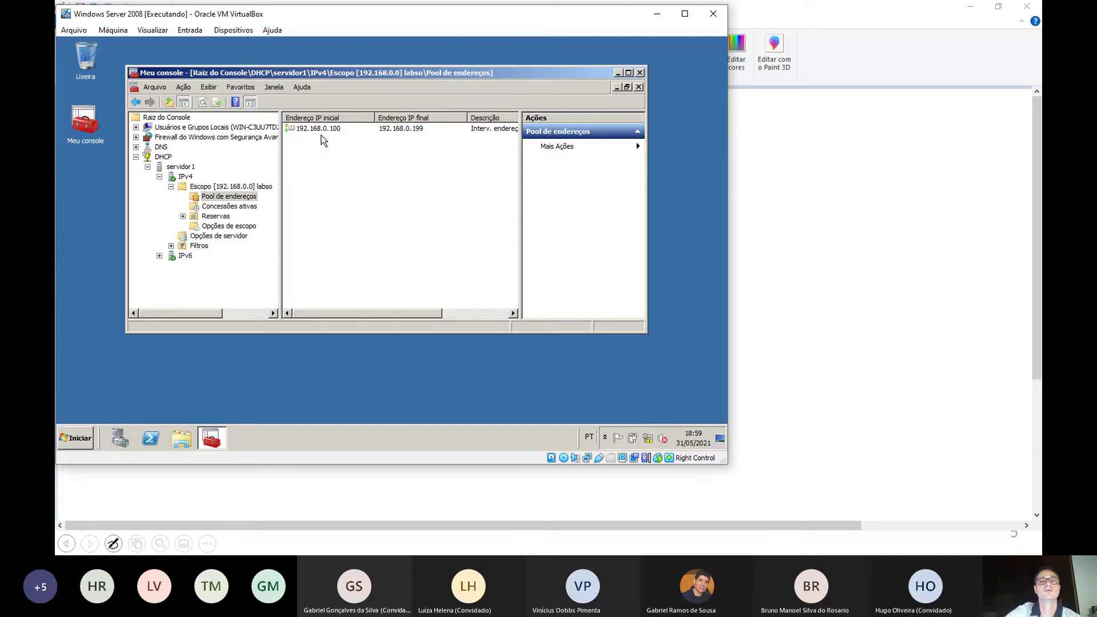
pyautogui.click(413, 132)
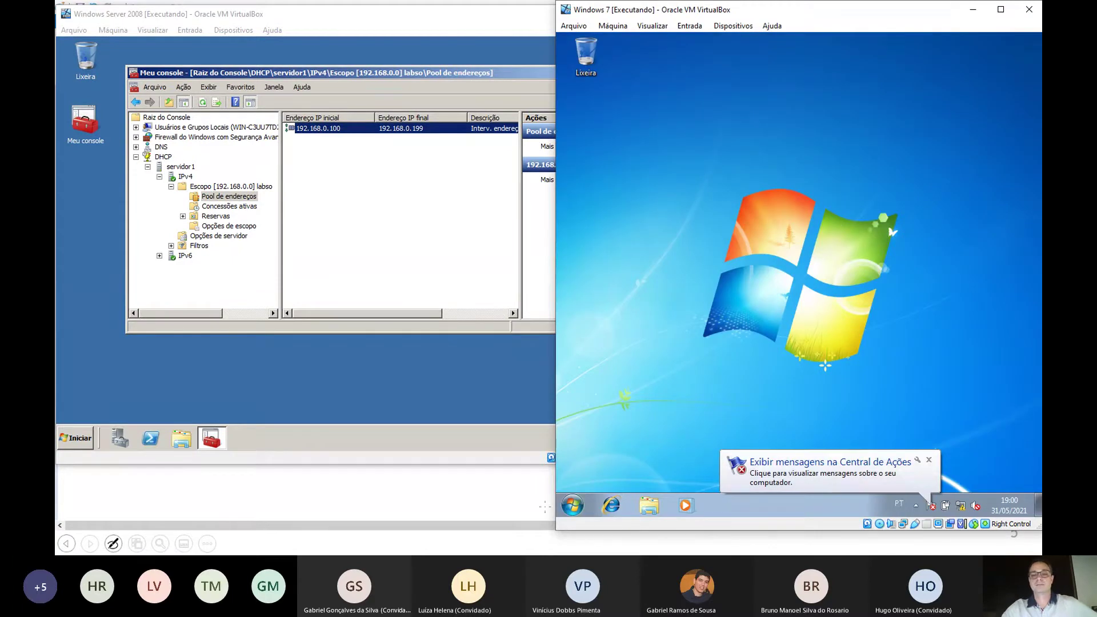
# Open a command prompt on the Windows 7 client, enlarge its window downward and dismiss the Windows activation notice
pyautogui.click(572, 506)
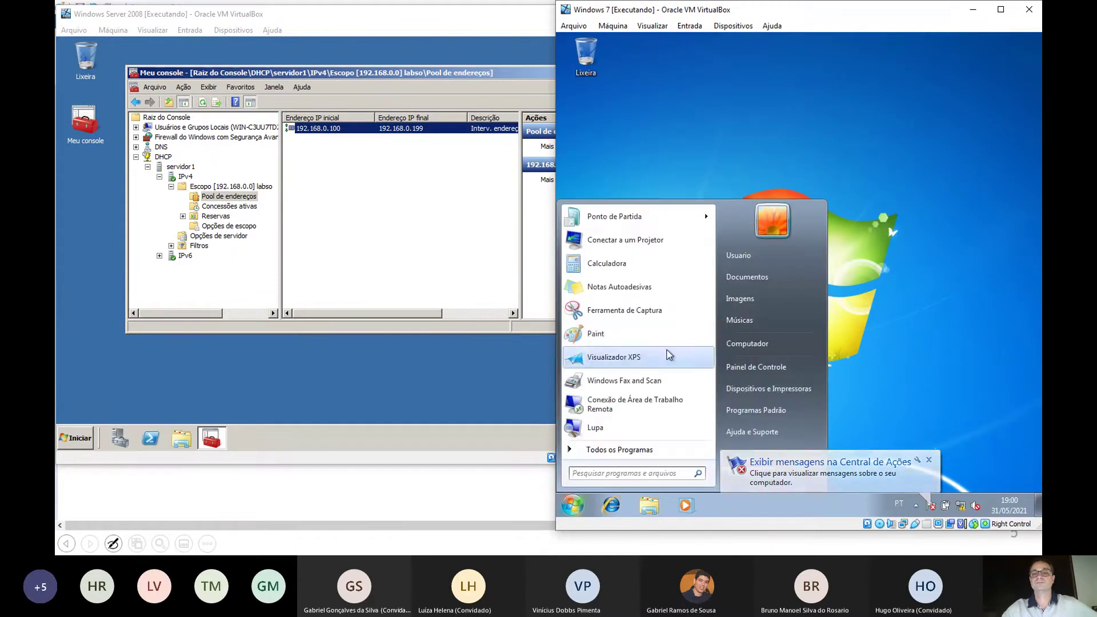
pyautogui.write('cmd')
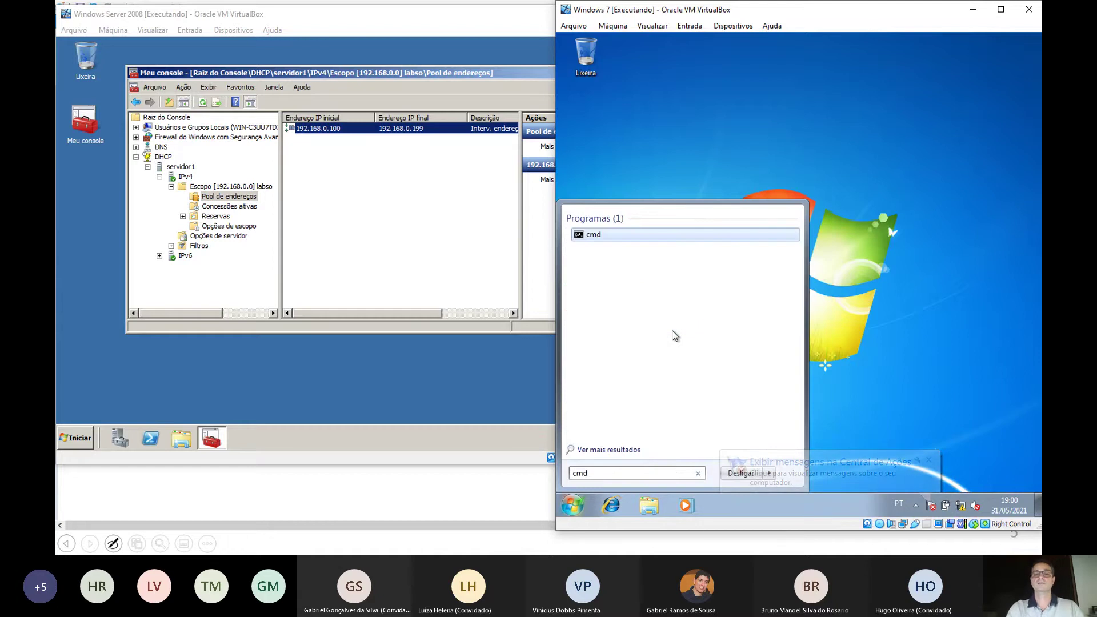
pyautogui.press('Return')
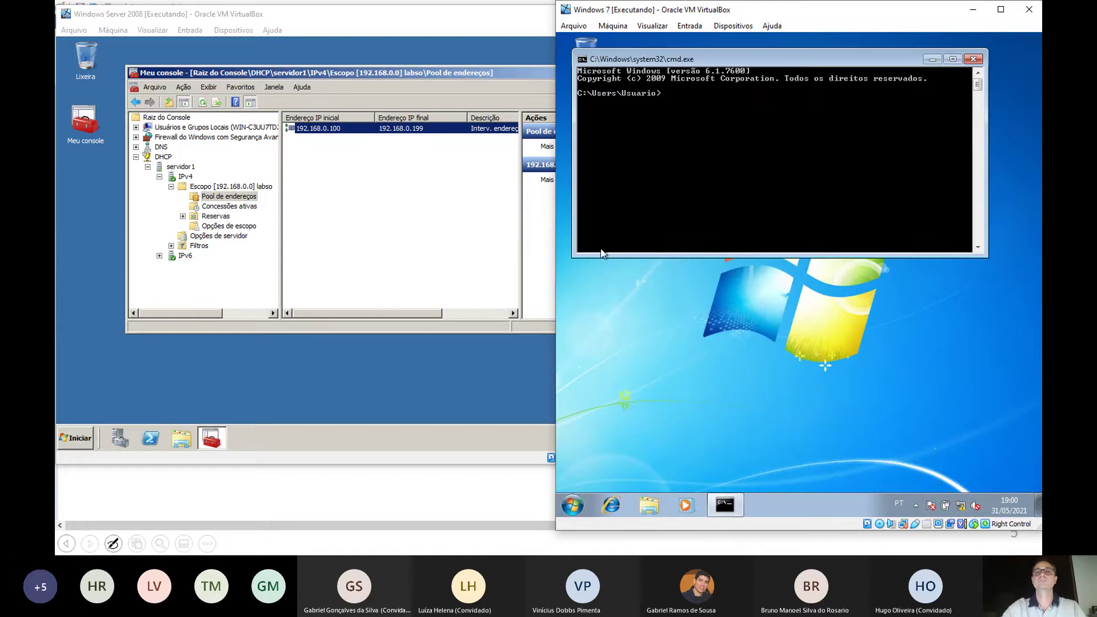
pyautogui.moveTo(686, 259); pyautogui.dragTo(695, 443)
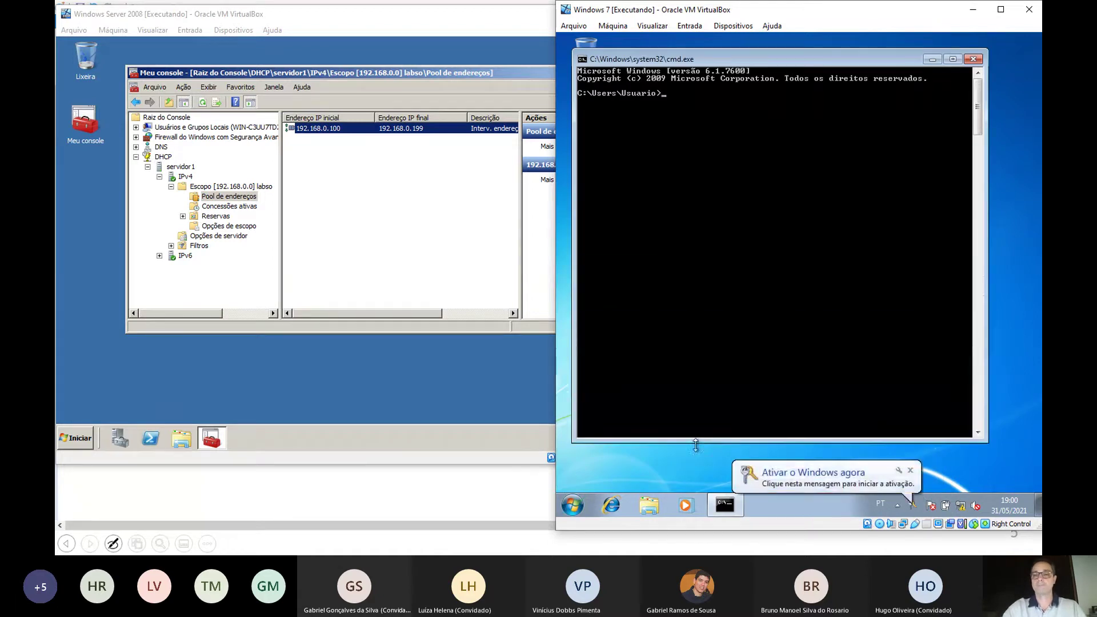
pyautogui.click(909, 471)
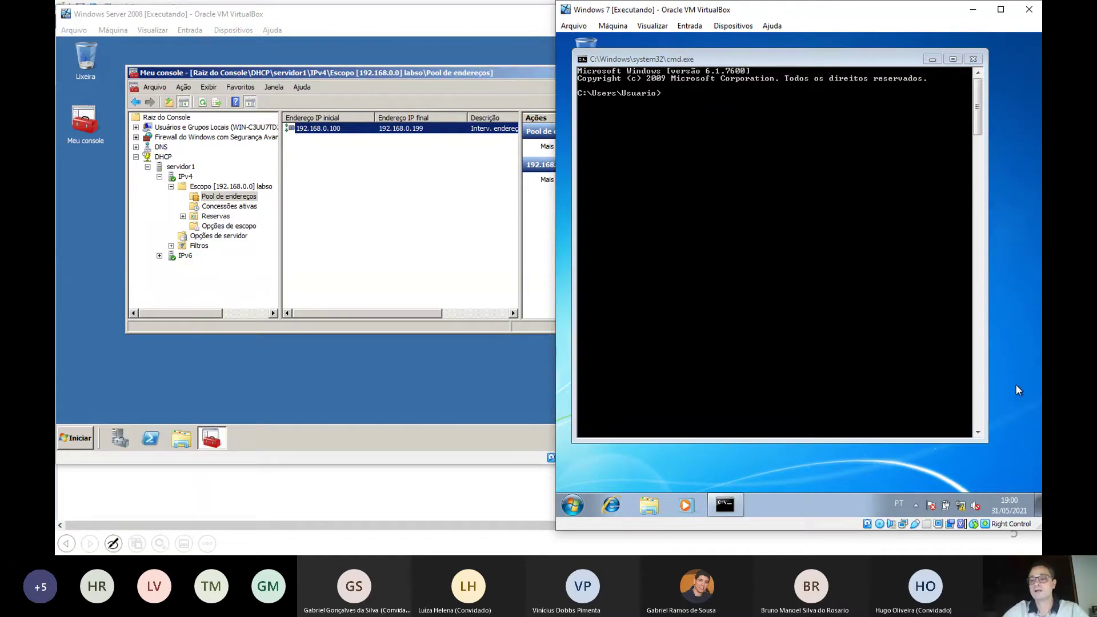
# Open the Windows 7 network and sharing center and check the virtual machine's network adapter attachment without changing it
pyautogui.rightClick(964, 506)
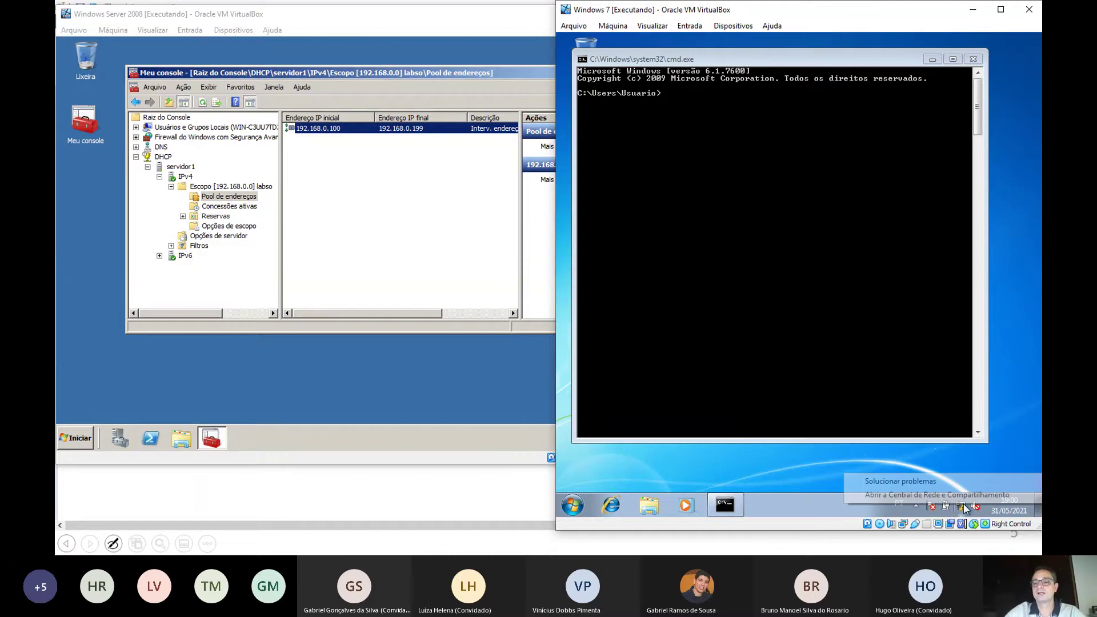
pyautogui.click(951, 496)
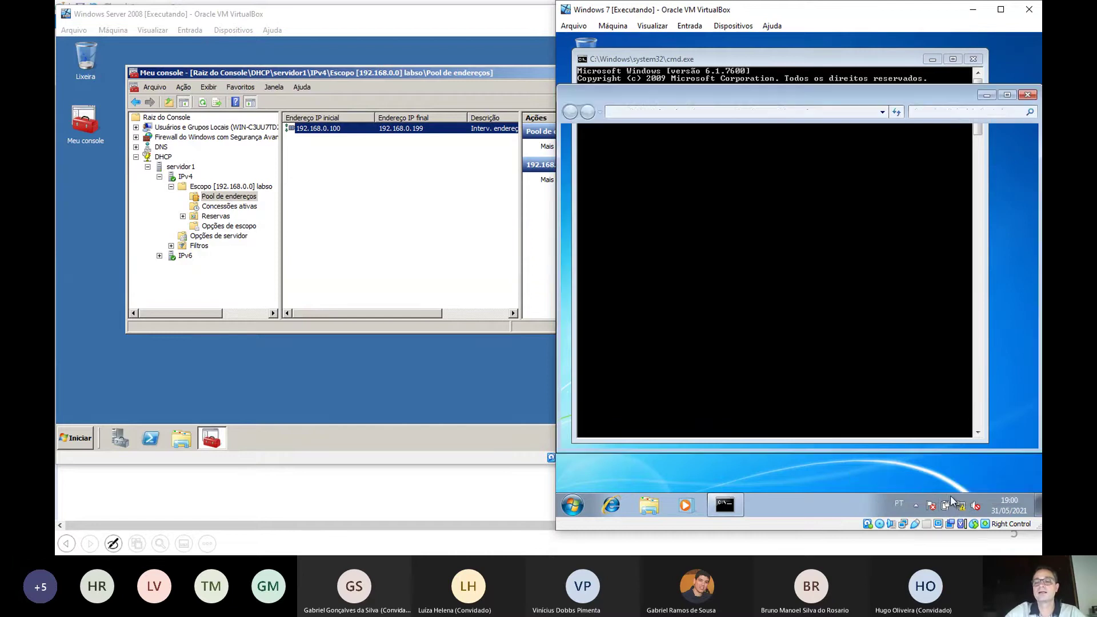
pyautogui.rightClick(903, 524)
pyautogui.click(919, 517)
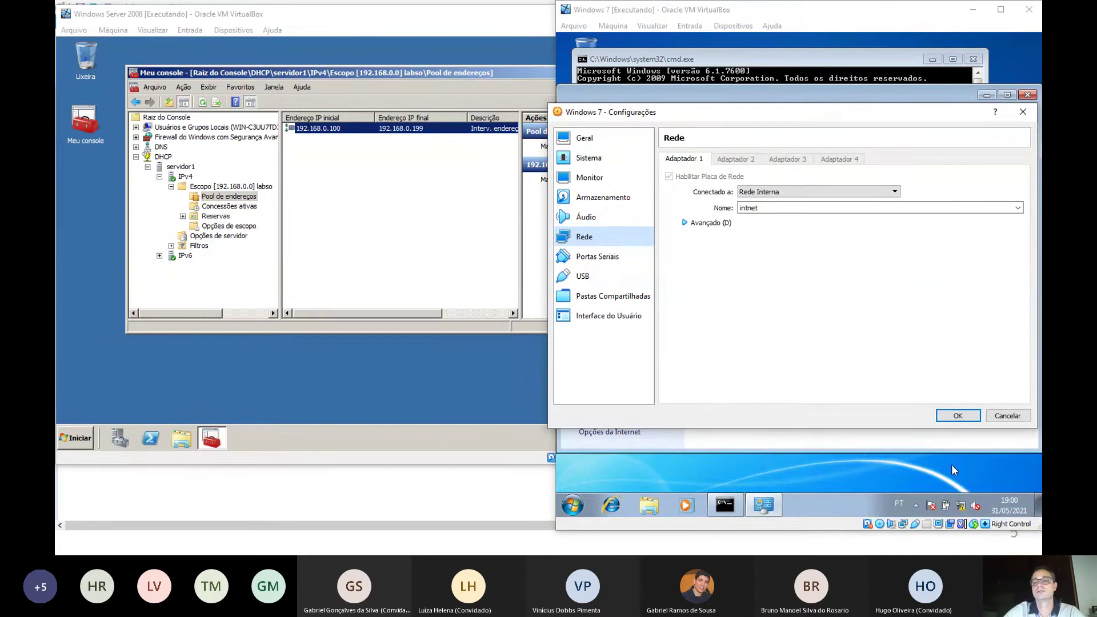
pyautogui.click(1007, 416)
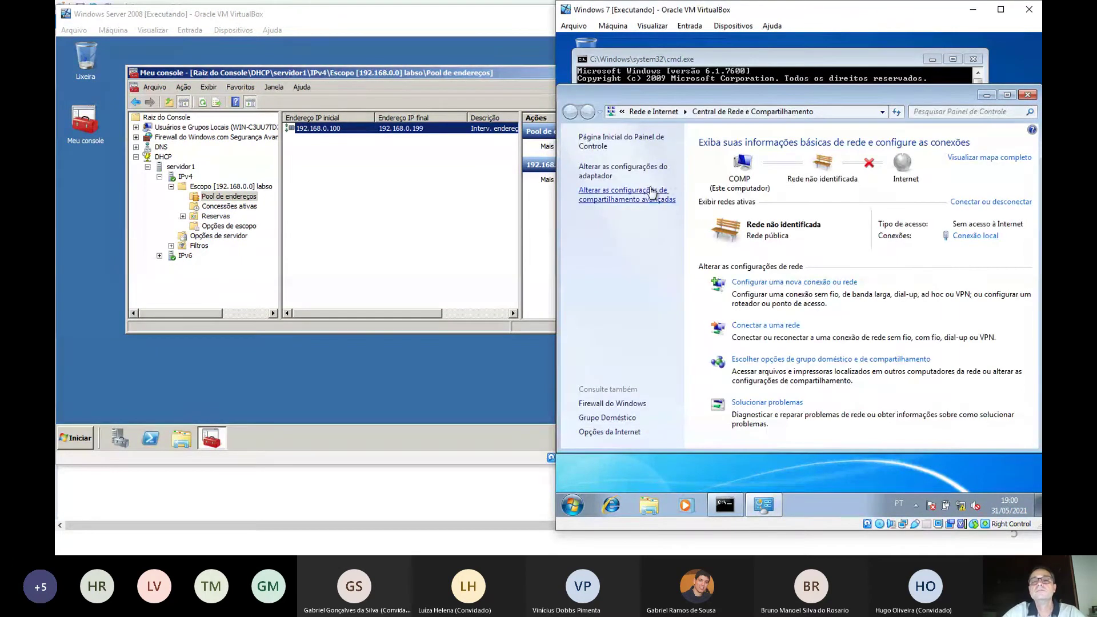
# Set the TCP/IPv4 properties of Conexão local to obtain the IP address and DNS server addresses automatically
pyautogui.click(640, 171)
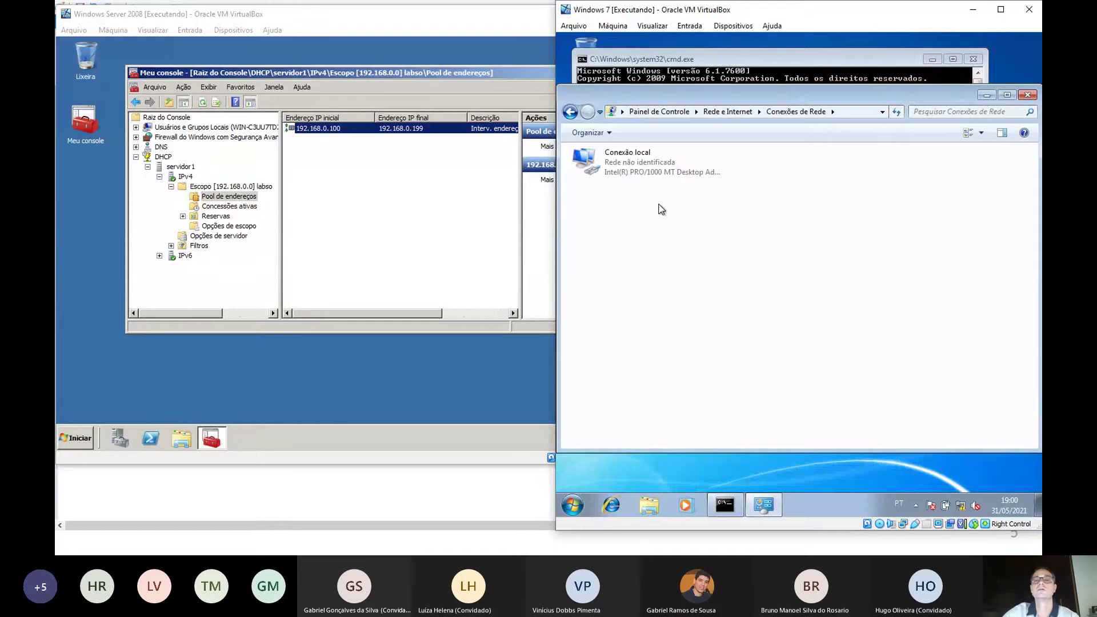
pyautogui.click(640, 170)
pyautogui.rightClick(640, 169)
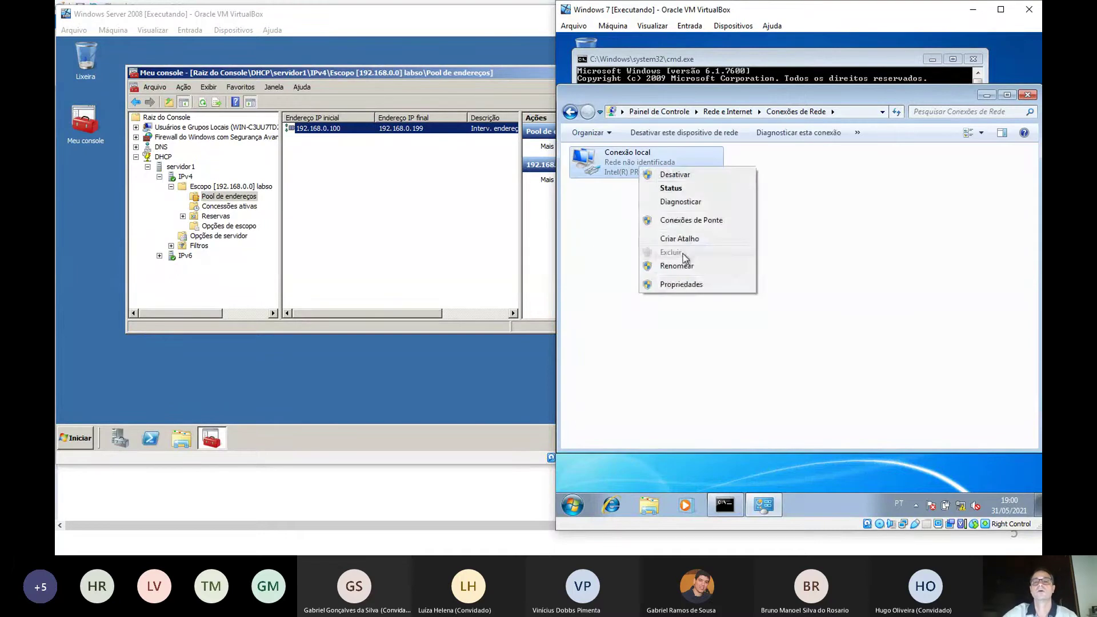
pyautogui.click(657, 284)
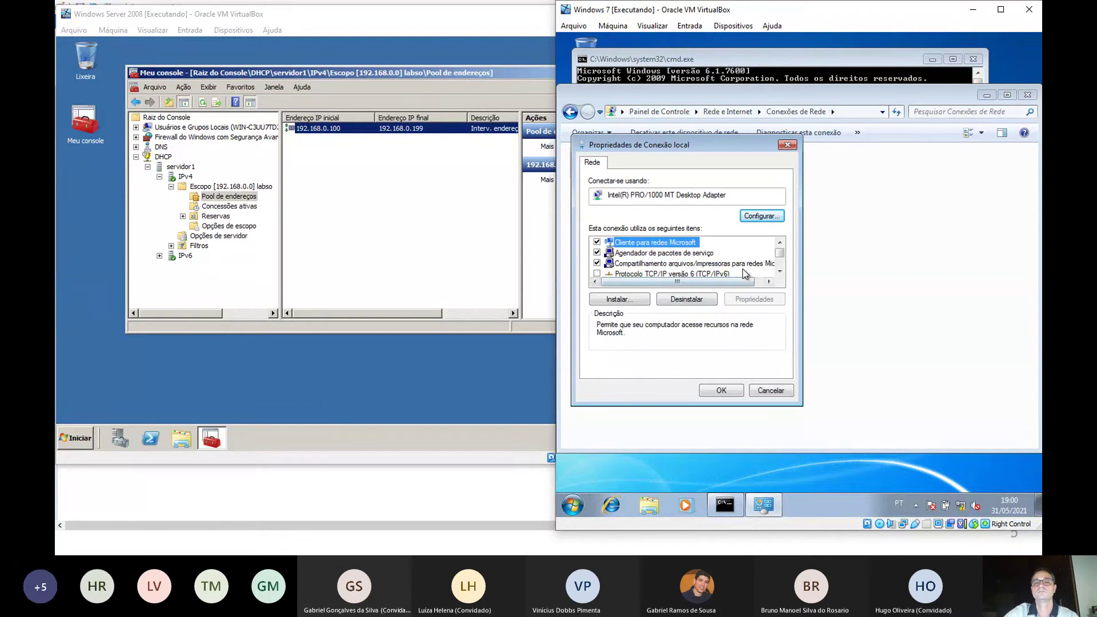
pyautogui.click(779, 271)
pyautogui.click(780, 271)
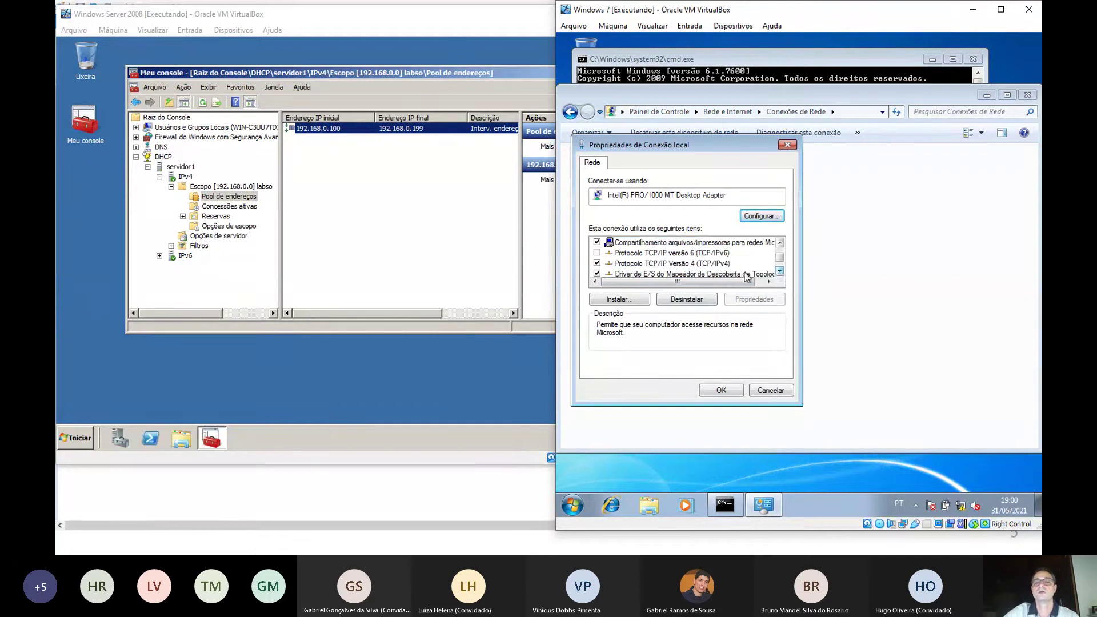
pyautogui.doubleClick(708, 265)
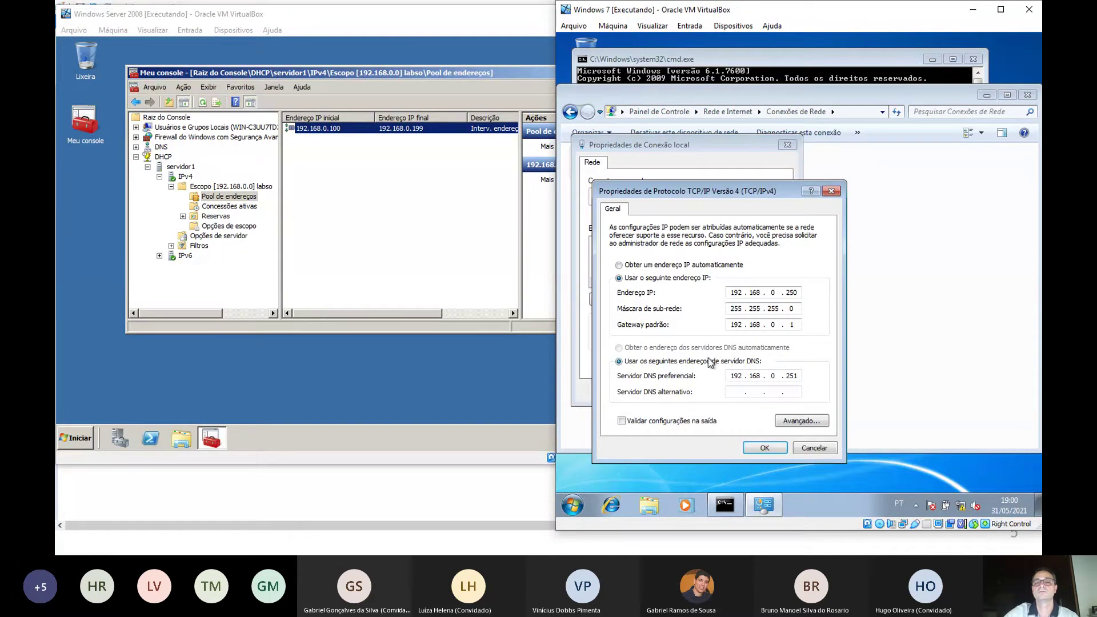
pyautogui.click(650, 265)
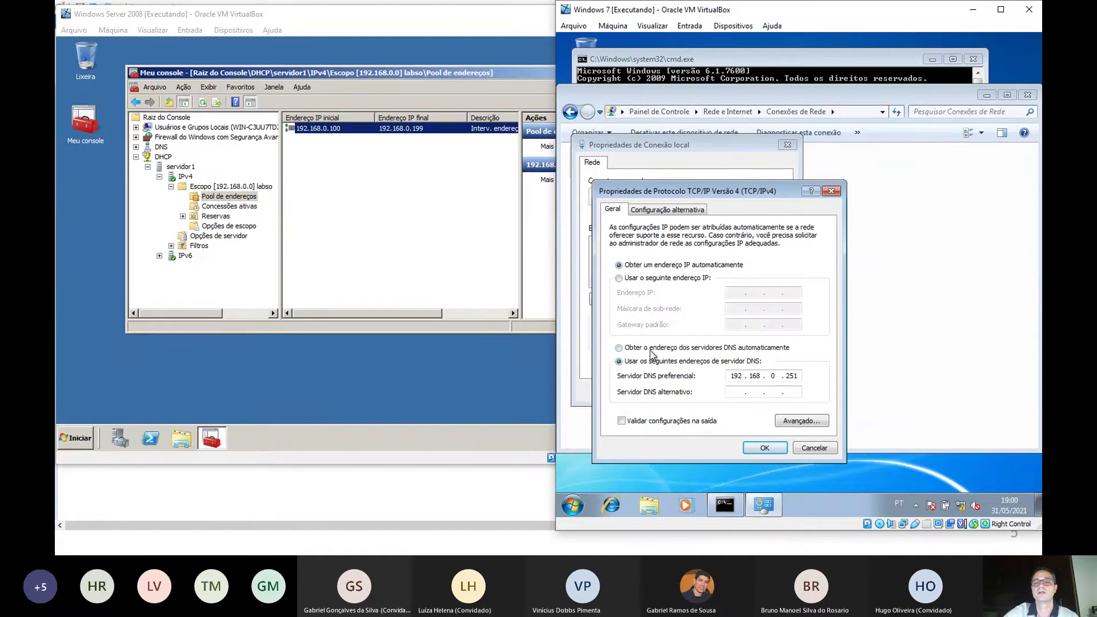
pyautogui.click(651, 348)
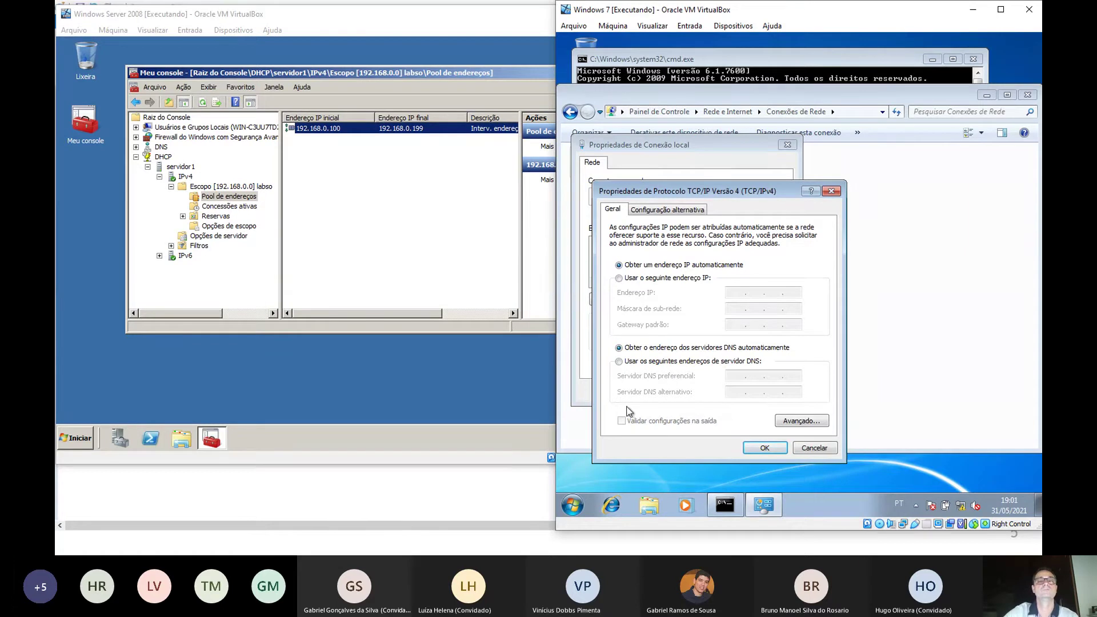
# Check the active leases of the labso scope on the server and refresh the list
pyautogui.click(228, 207)
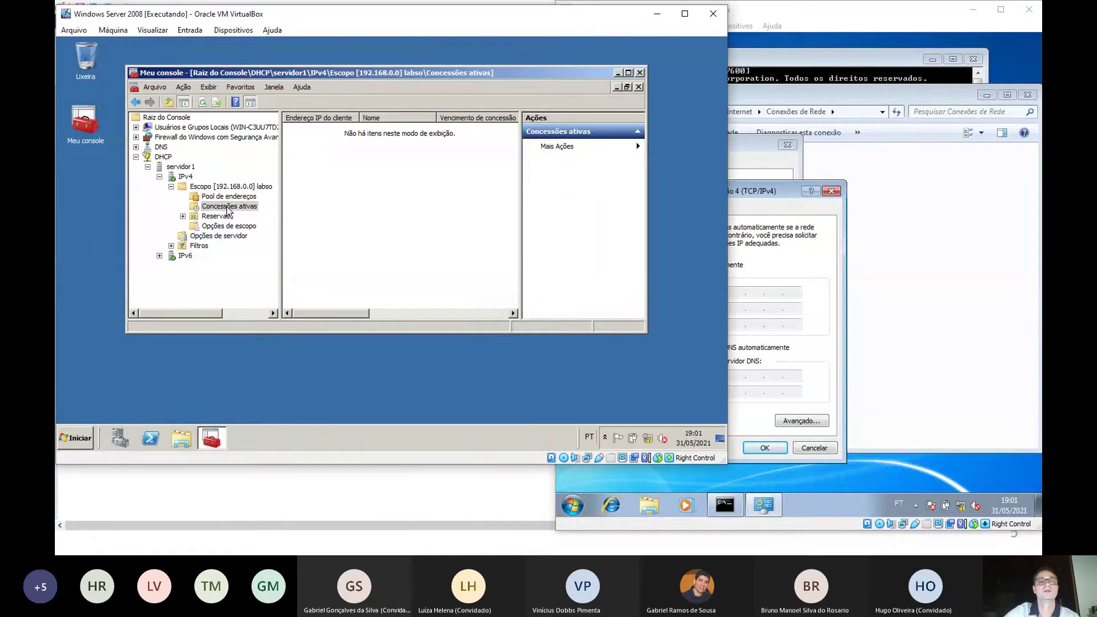
pyautogui.click(227, 208)
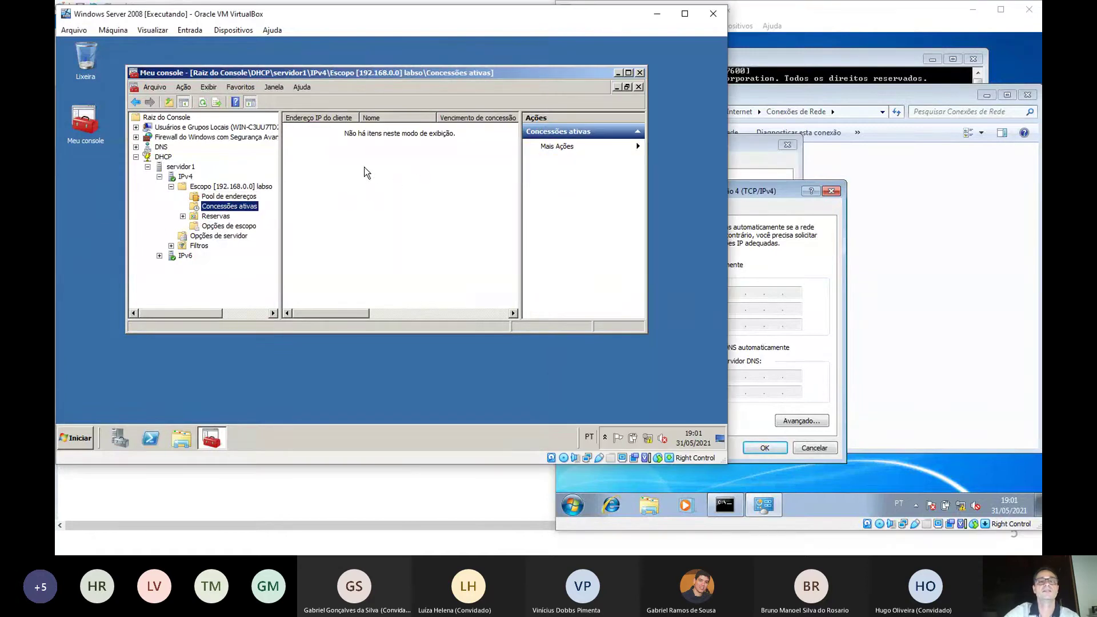
pyautogui.click(374, 187)
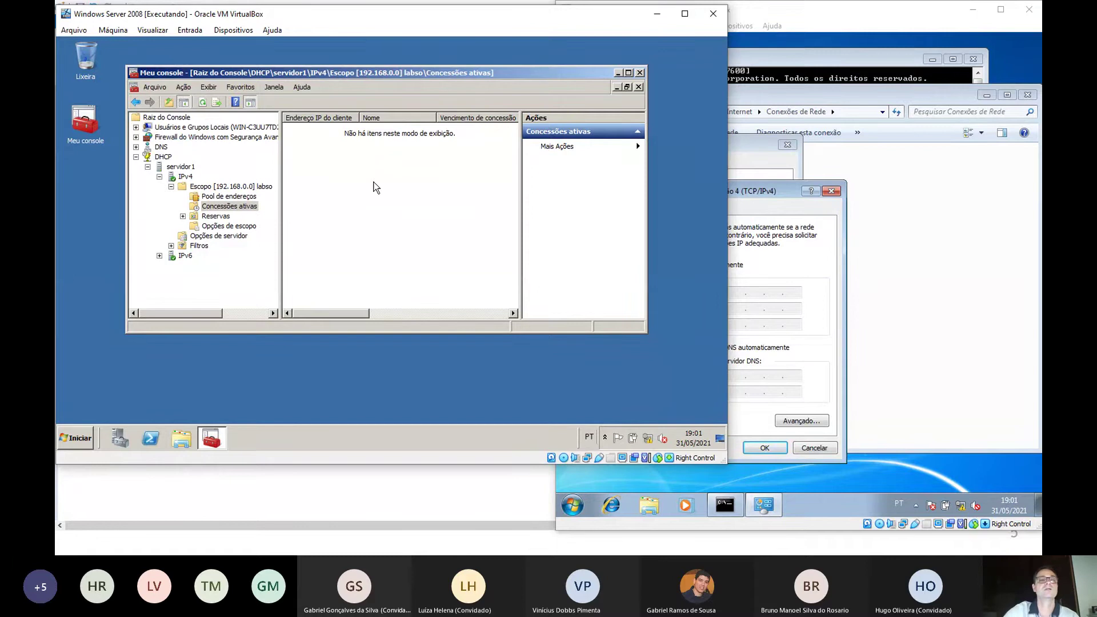
pyautogui.rightClick(346, 174)
pyautogui.click(372, 183)
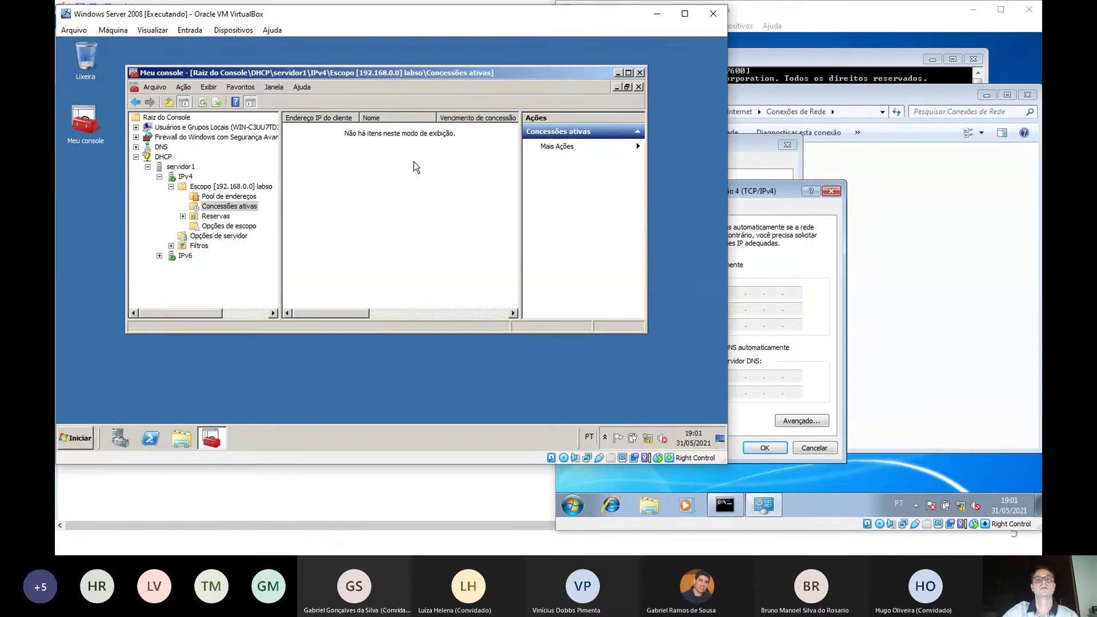
# Apply the client's TCP/IPv4 and Conexão local settings and close the network connections window
pyautogui.click(783, 198)
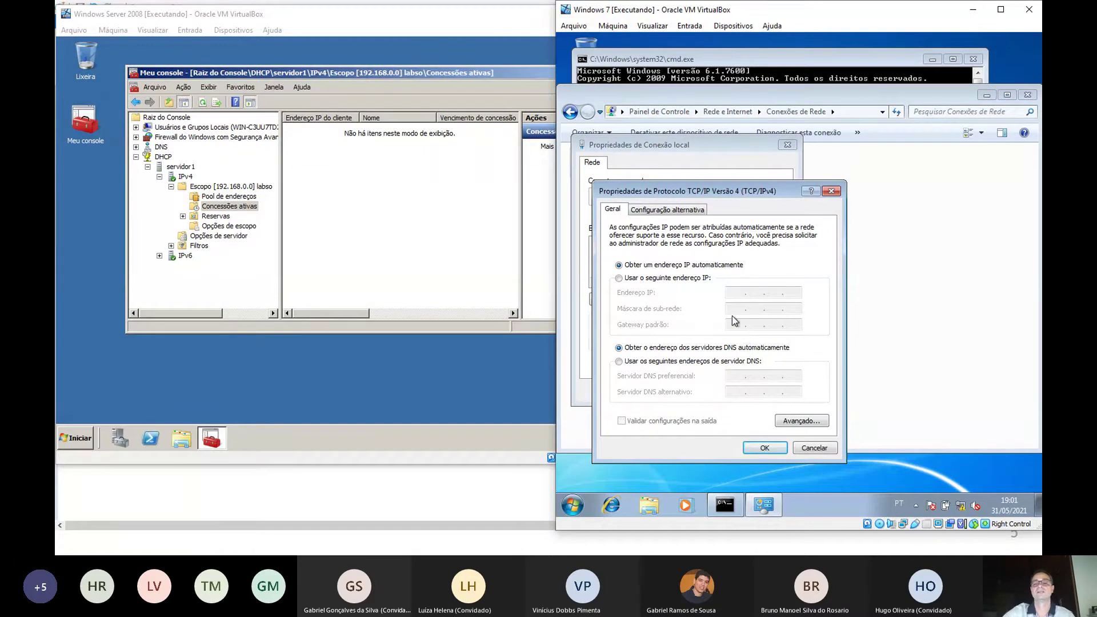
pyautogui.click(765, 448)
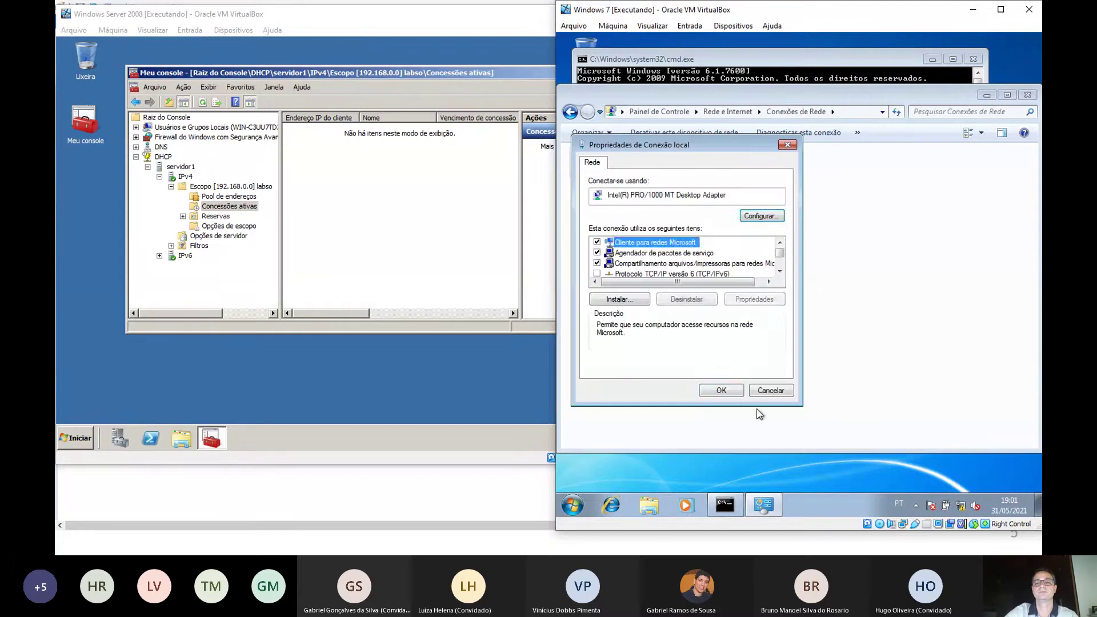
pyautogui.click(725, 392)
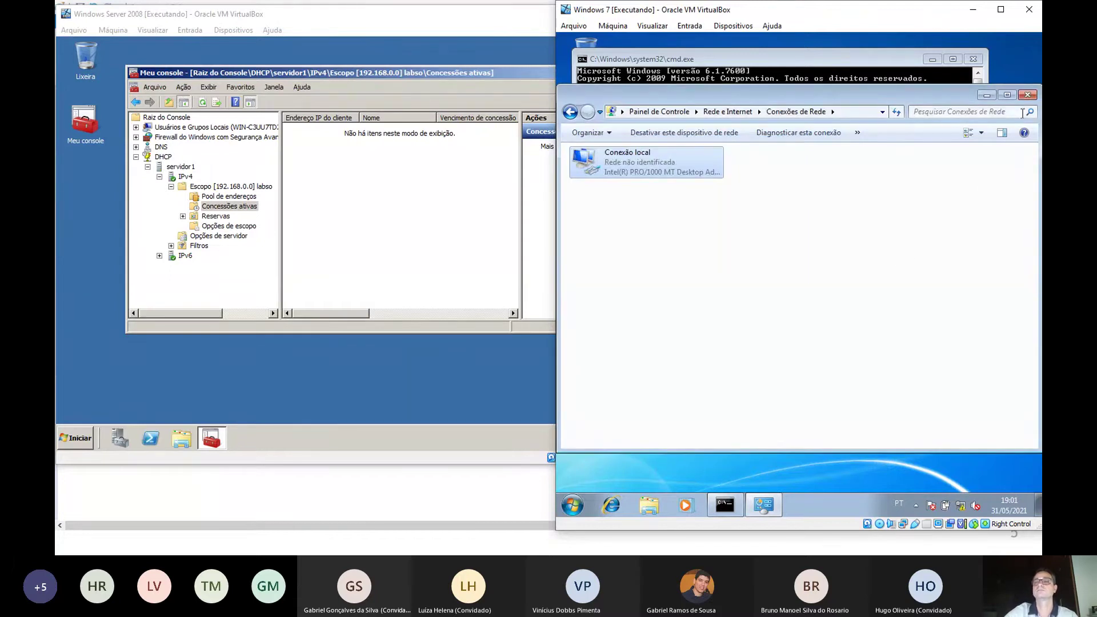
pyautogui.click(1028, 95)
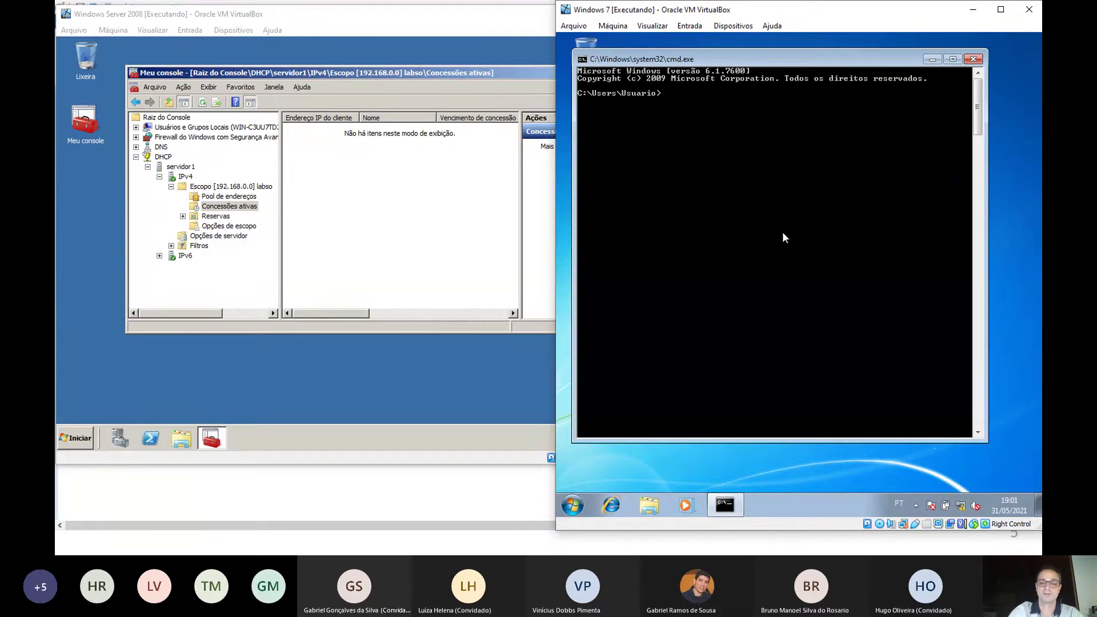
# Run ipconfig /all in the Windows 7 command prompt to examine the client's IP configuration
pyautogui.write('ipconfig')
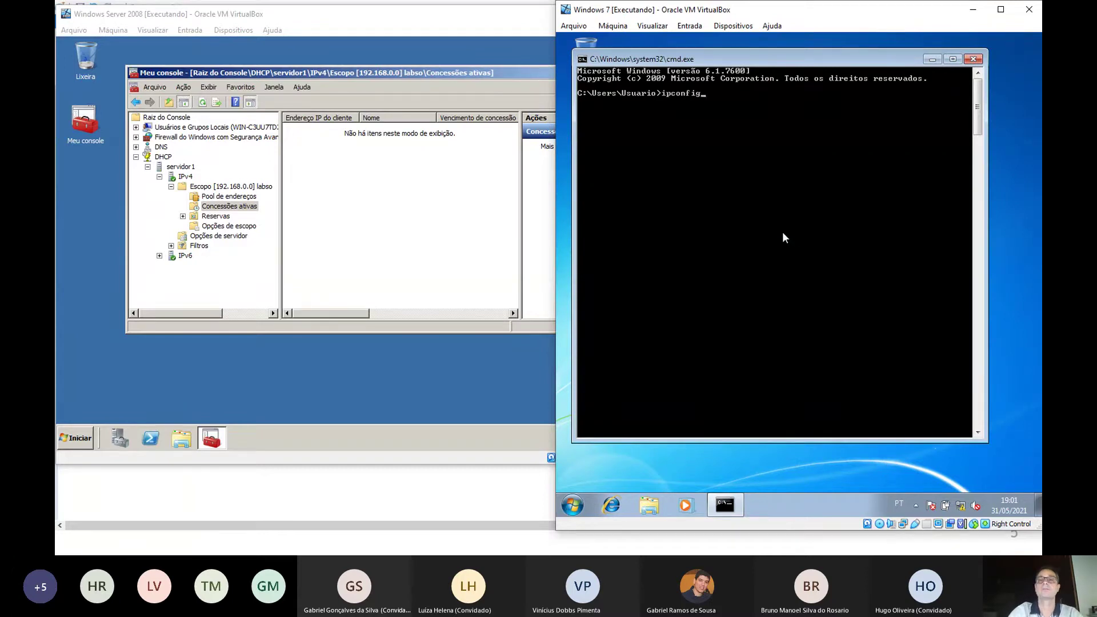
pyautogui.write(' /a')
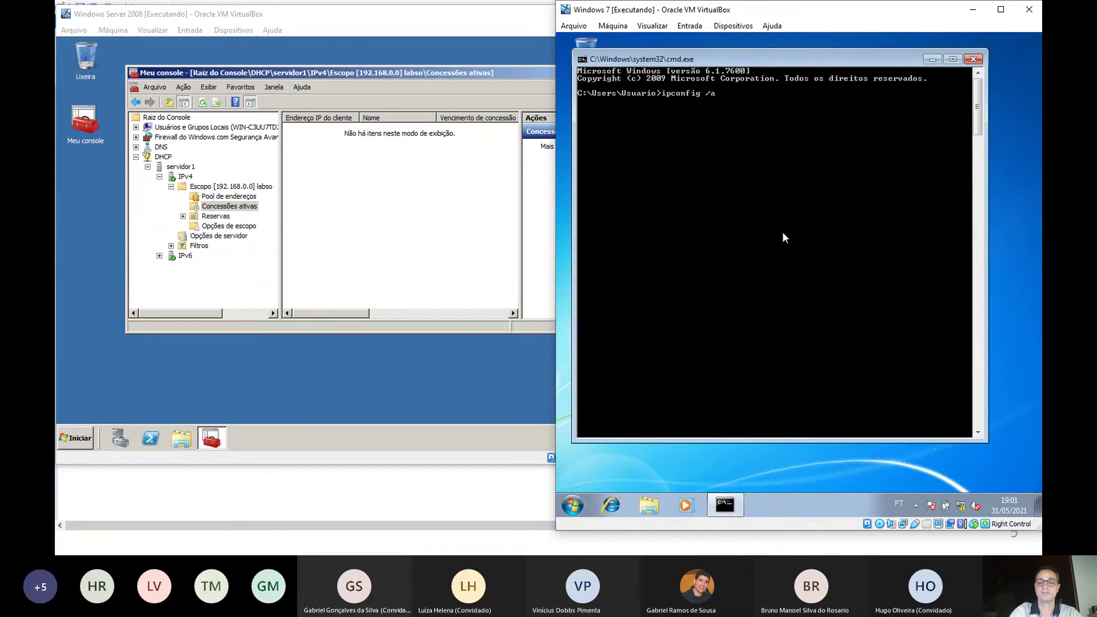
pyautogui.write('ll')
pyautogui.press('Return')
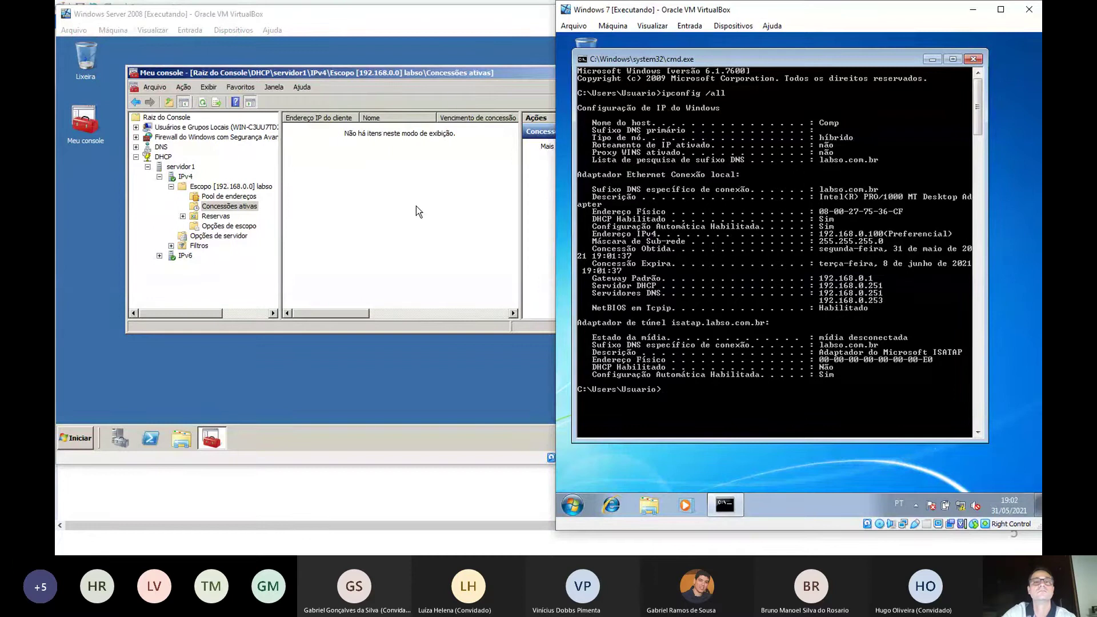
# Refresh the active leases of the labso scope on the server to look for the client's lease
pyautogui.click(395, 204)
pyautogui.rightClick(370, 182)
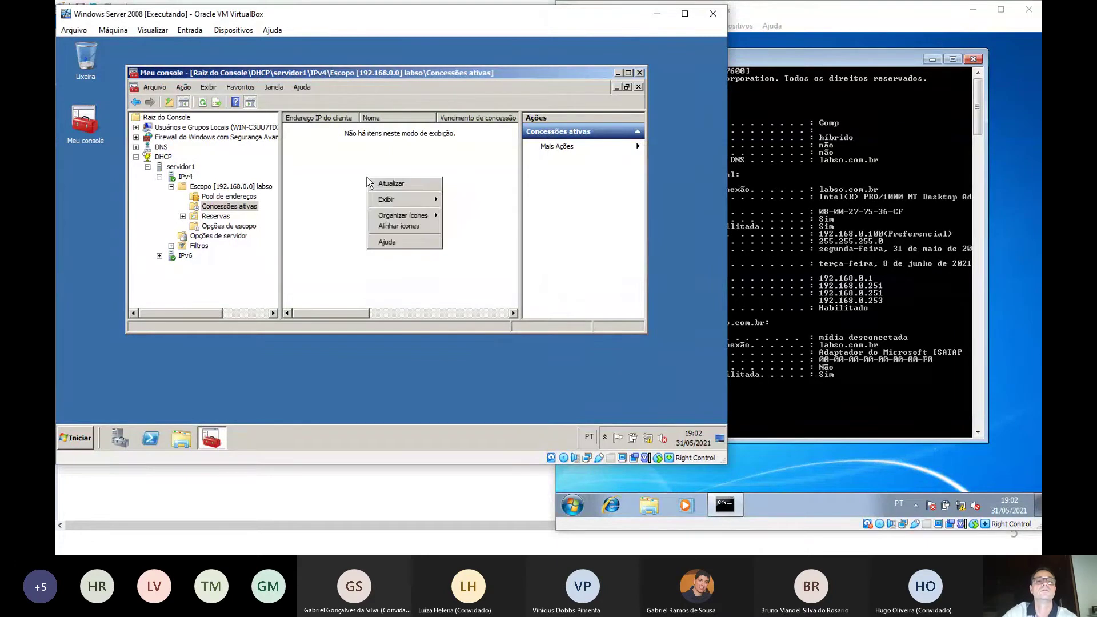
pyautogui.click(389, 184)
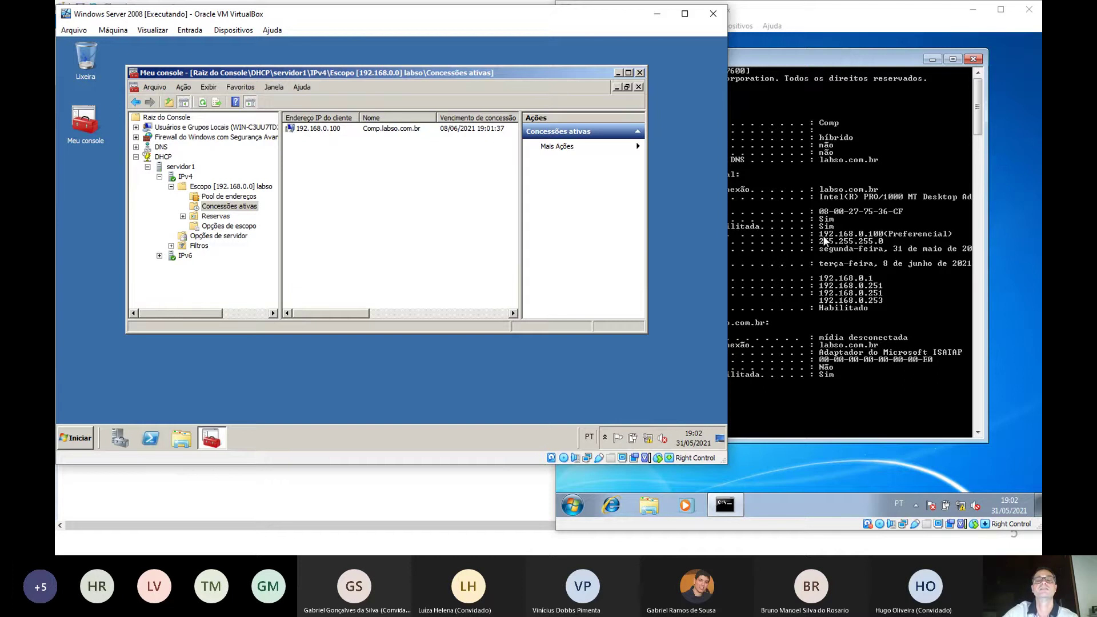
# Check the Windows 7 computer name in the system properties and close the window
pyautogui.click(809, 230)
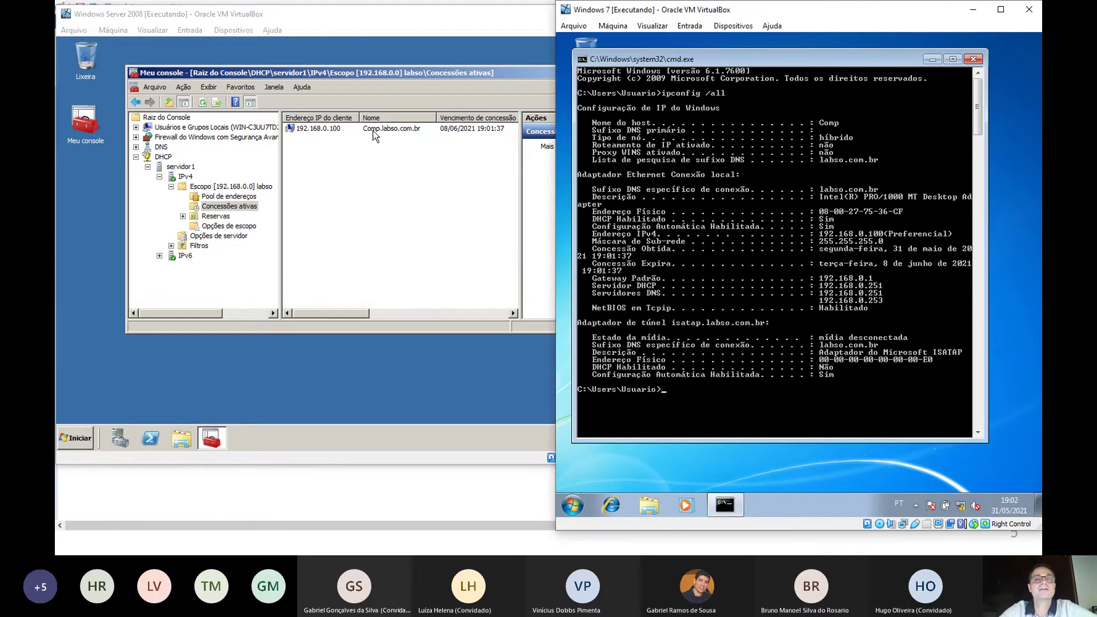
pyautogui.click(571, 513)
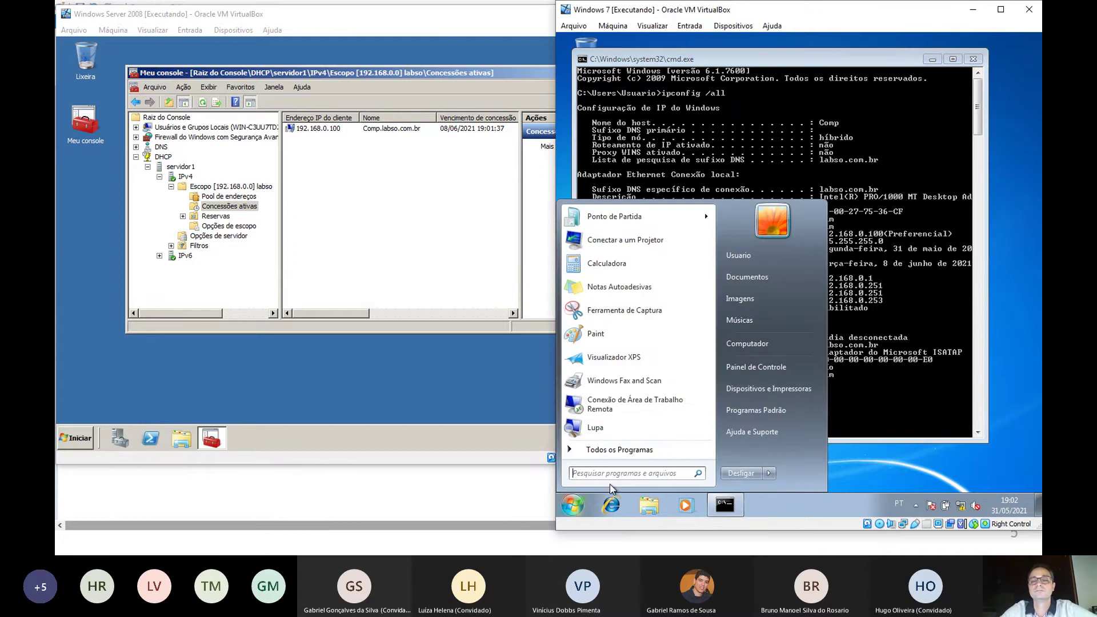
pyautogui.rightClick(753, 345)
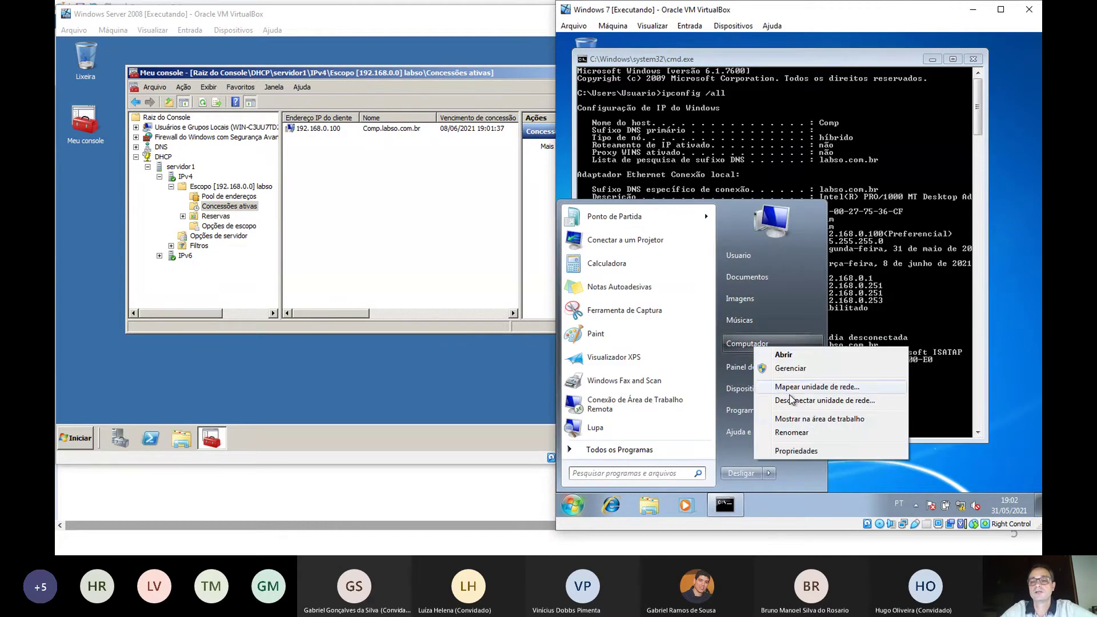
pyautogui.click(800, 451)
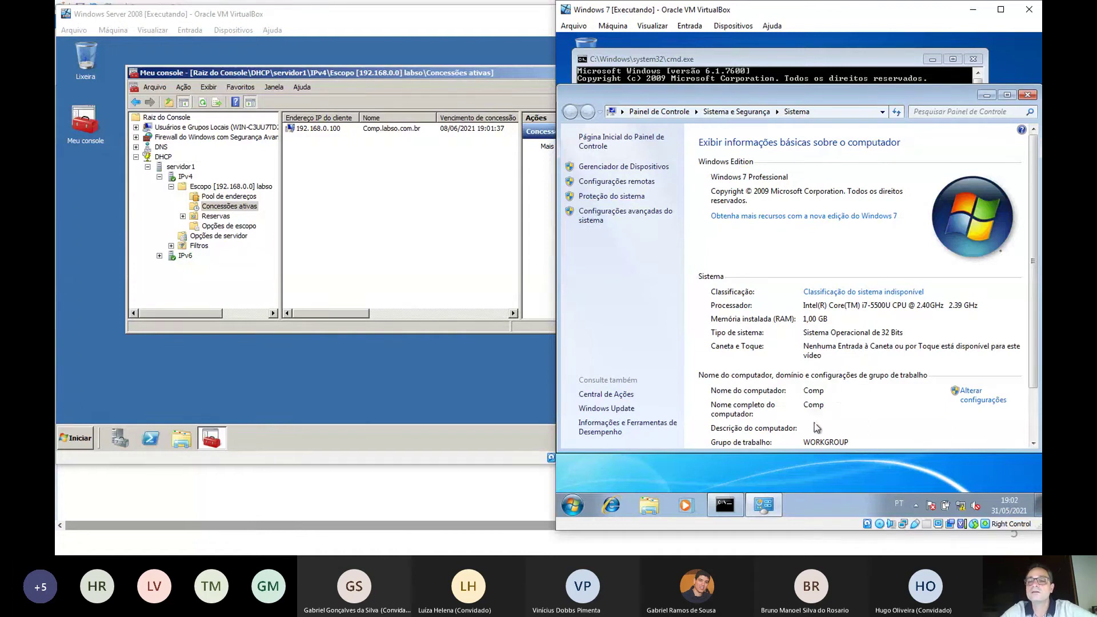
pyautogui.click(1027, 94)
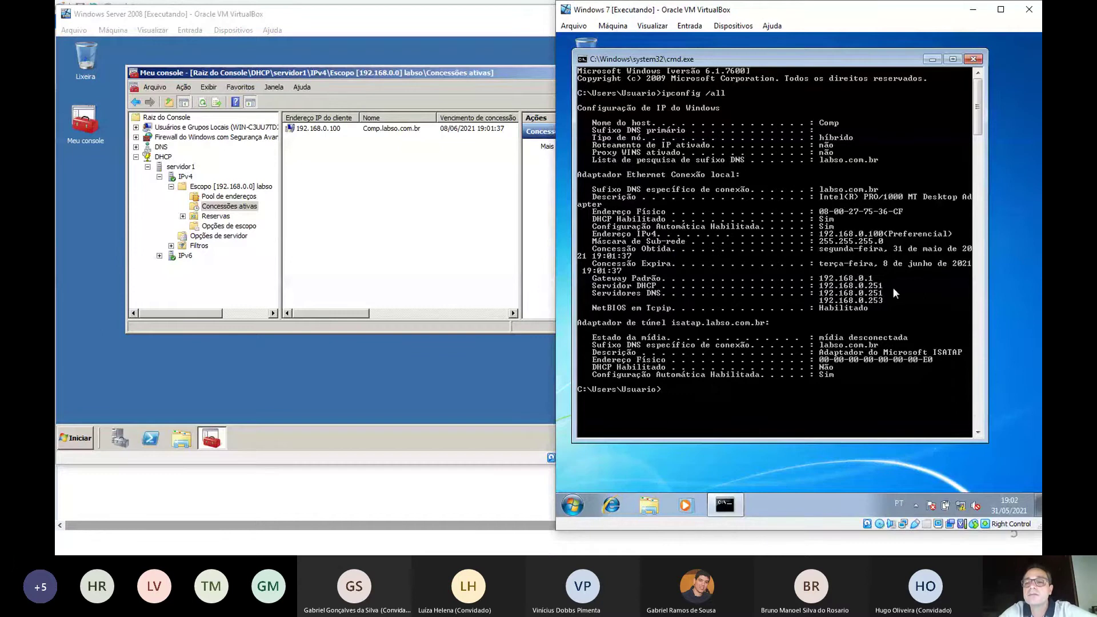
# Mark the IPv4 address, then the gateway, DHCP and DNS server lines in the ipconfig output to examine the leased settings
pyautogui.rightClick(830, 235)
pyautogui.click(835, 244)
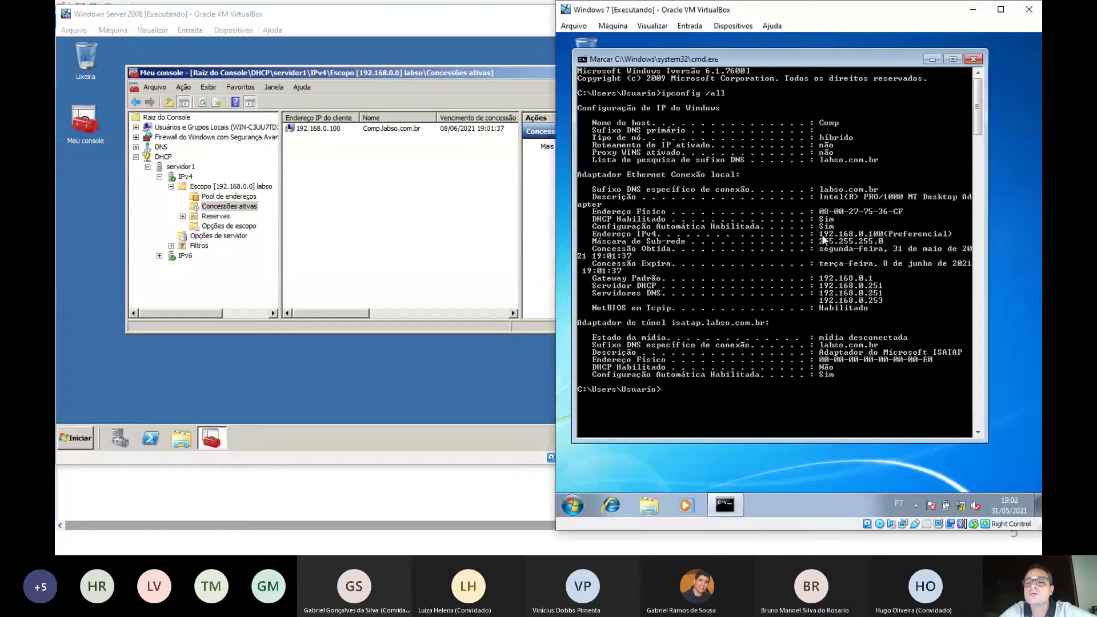
pyautogui.moveTo(820, 234); pyautogui.dragTo(956, 236)
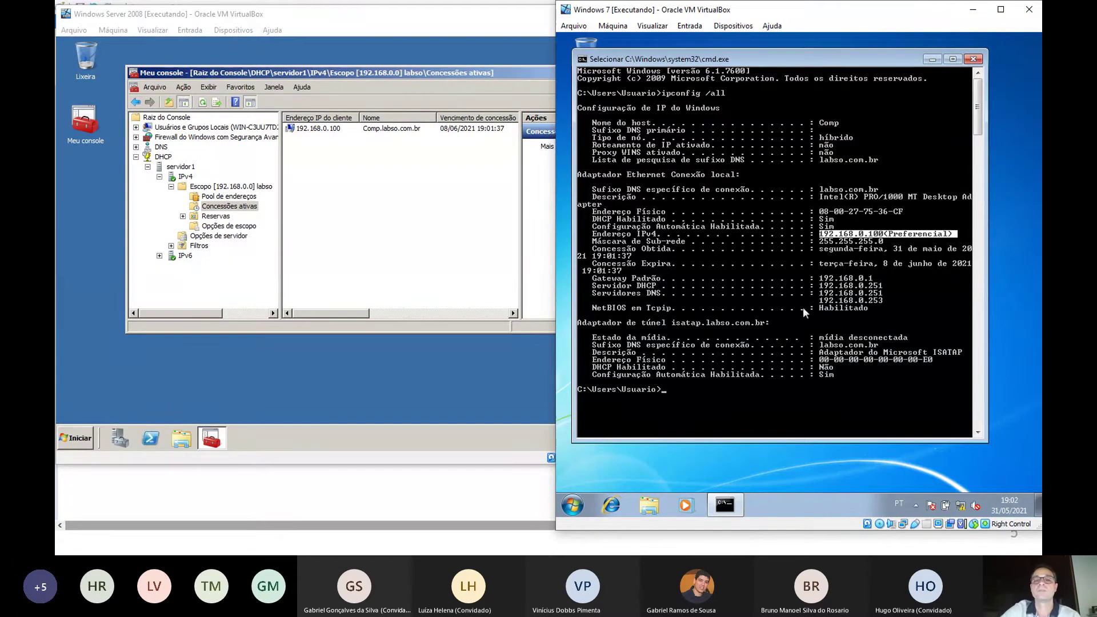
pyautogui.press('Return')
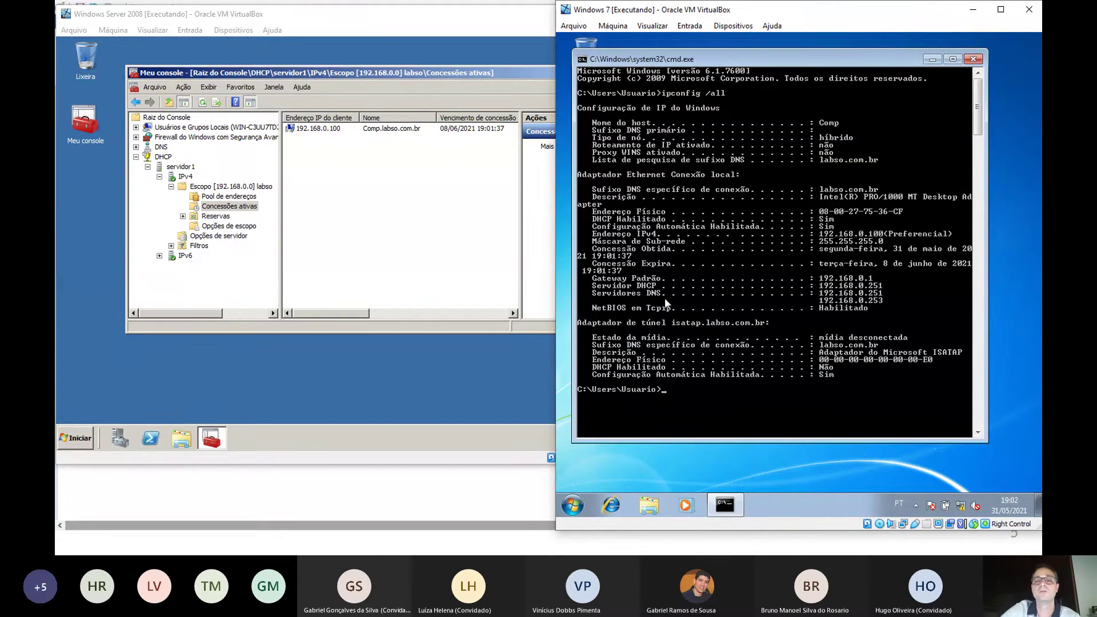
pyautogui.rightClick(579, 279)
pyautogui.click(584, 283)
pyautogui.moveTo(583, 279); pyautogui.dragTo(889, 312)
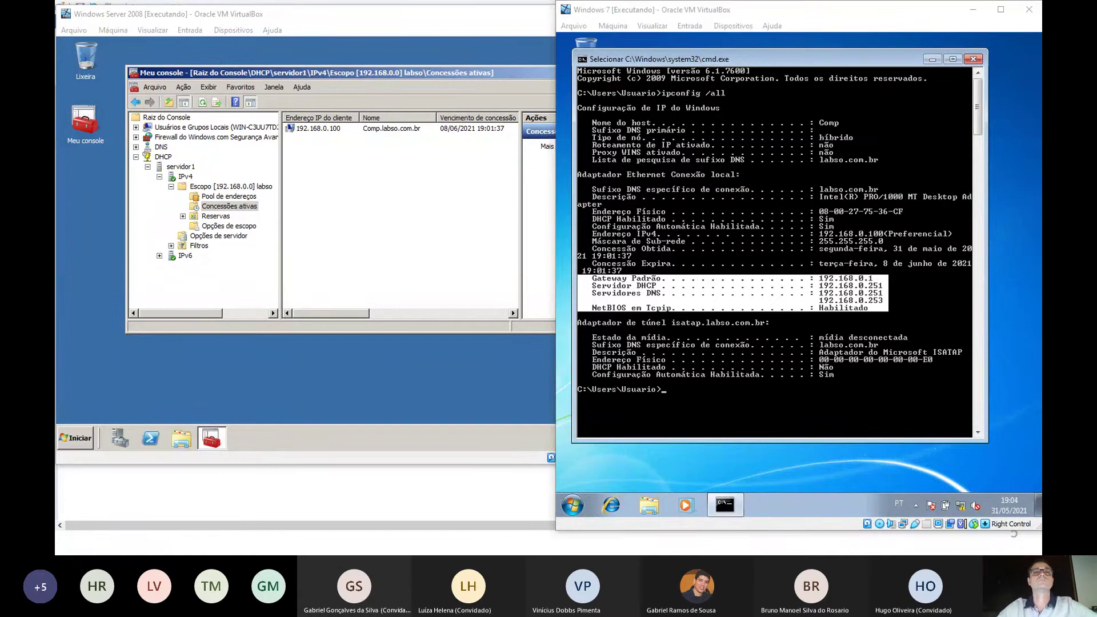
pyautogui.hotkey('alt', 'Tab')
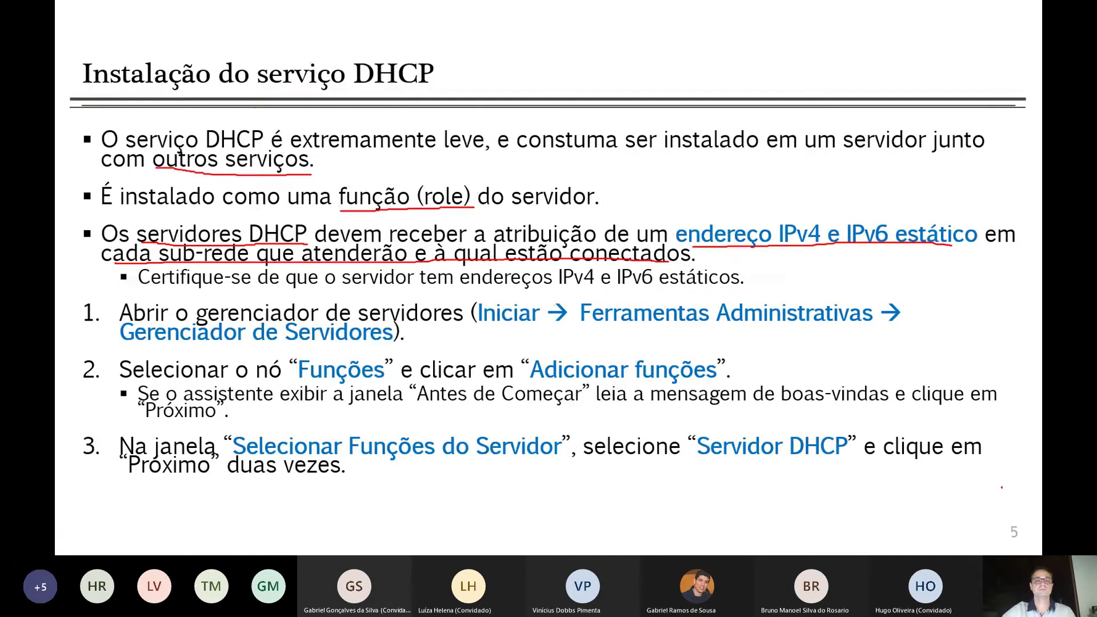
pyautogui.moveTo(835, 490); pyautogui.dragTo(942, 495)
pyautogui.press('Right')
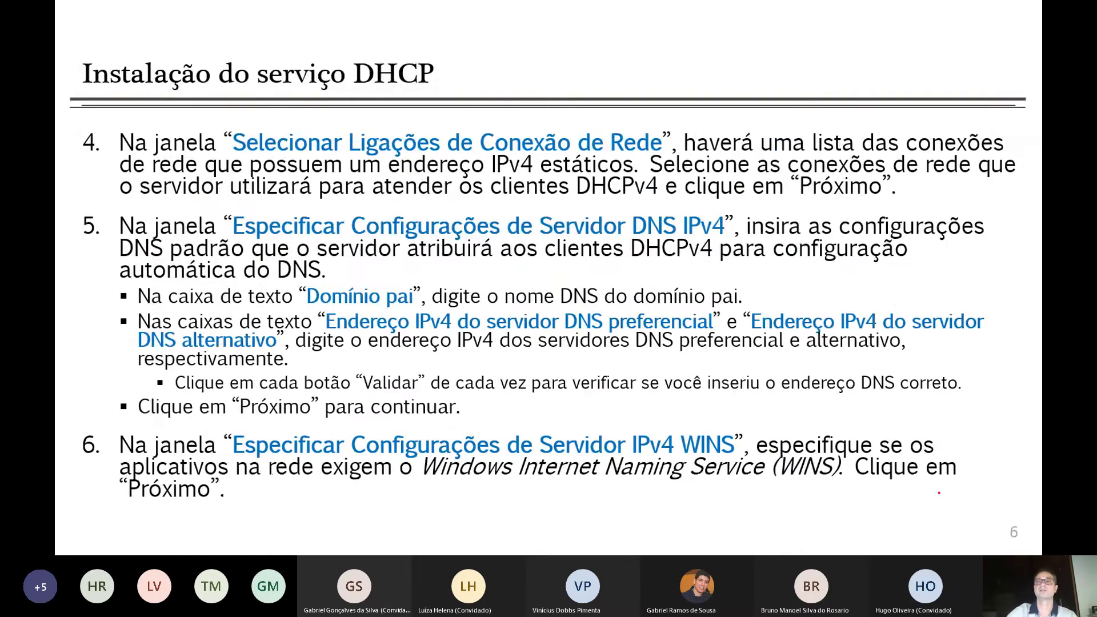
pyautogui.press('Right')
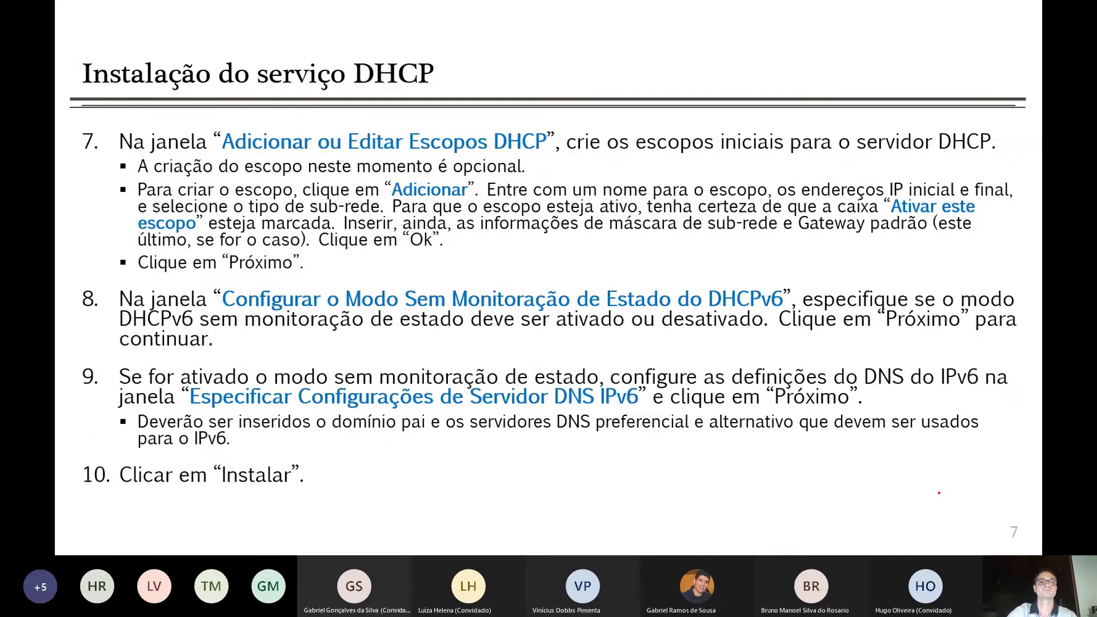
pyautogui.press('Right')
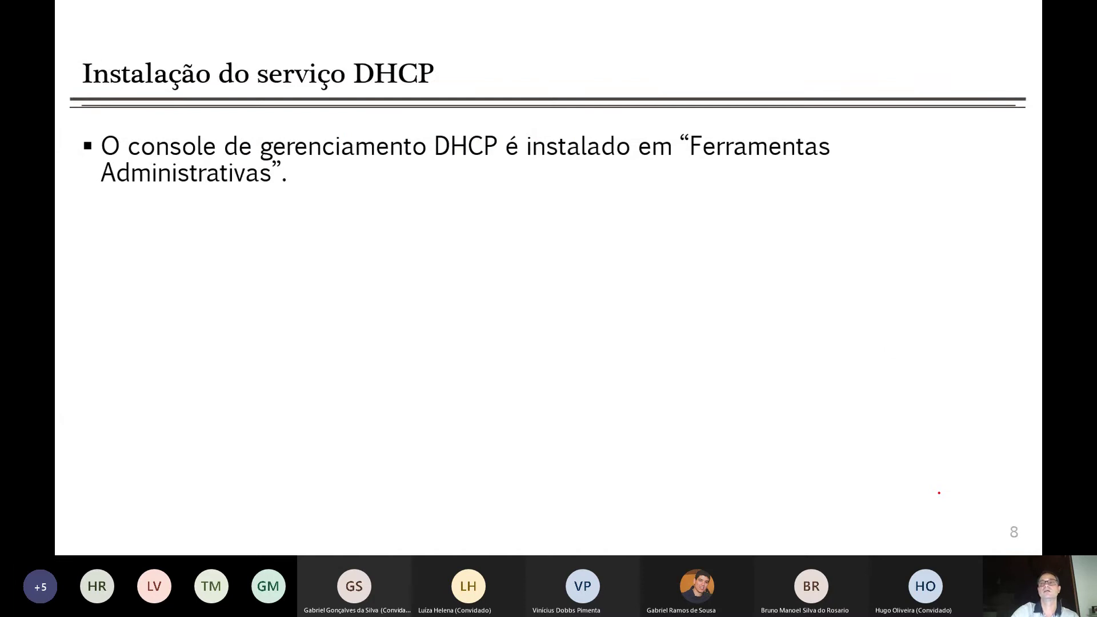
pyautogui.press('Right')
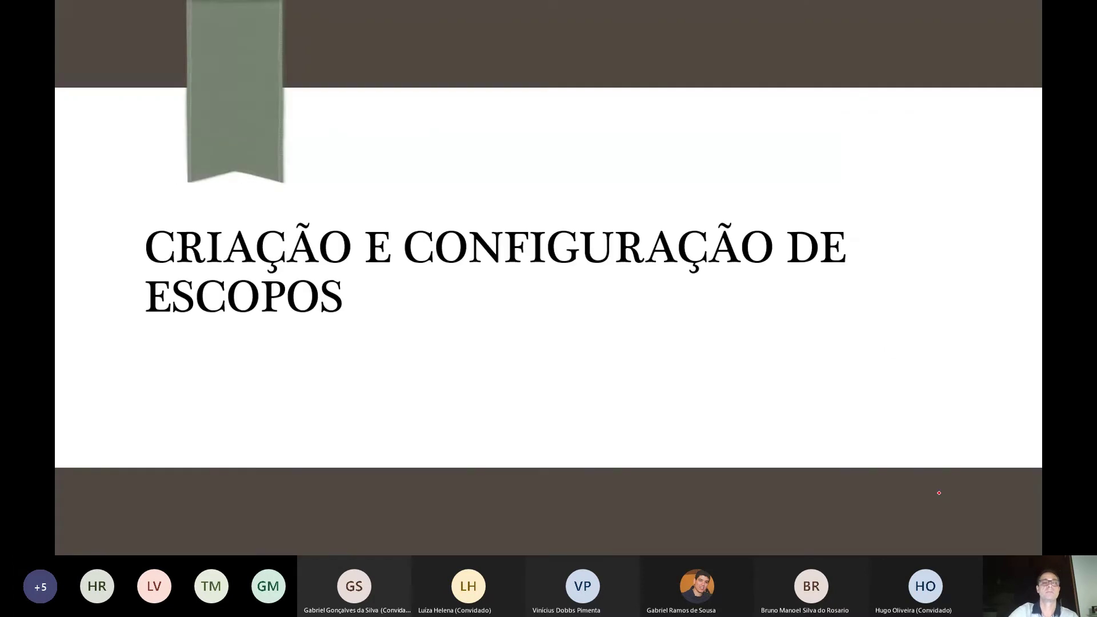
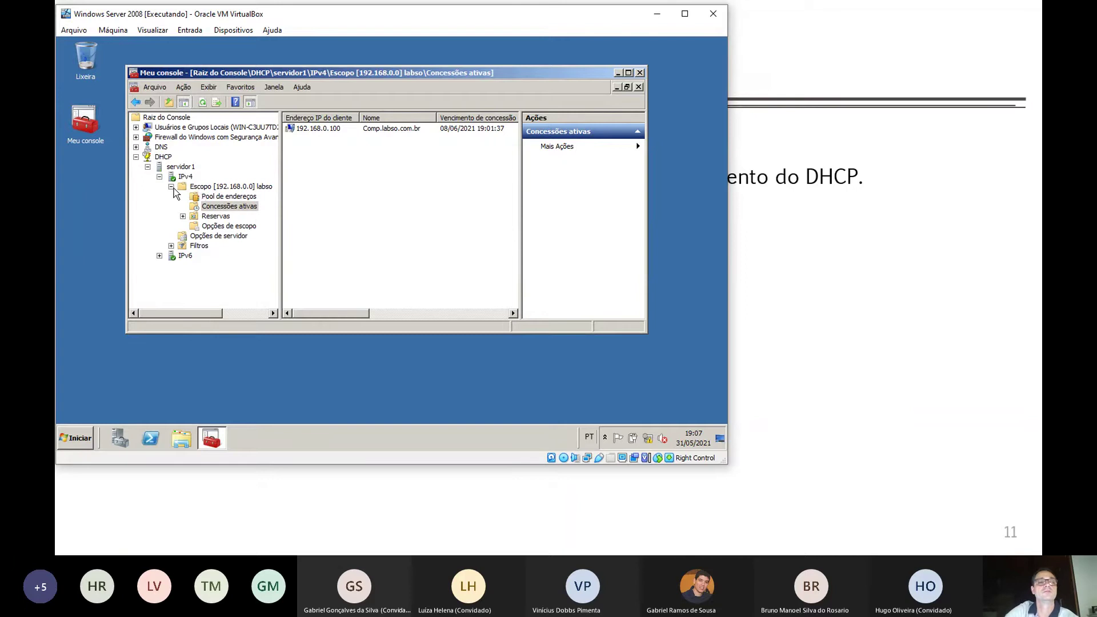
# Delete the active IPv4 scope labso (192.168.0.0) from servidor1, accepting its removal despite possible active clients
pyautogui.click(171, 186)
pyautogui.click(204, 188)
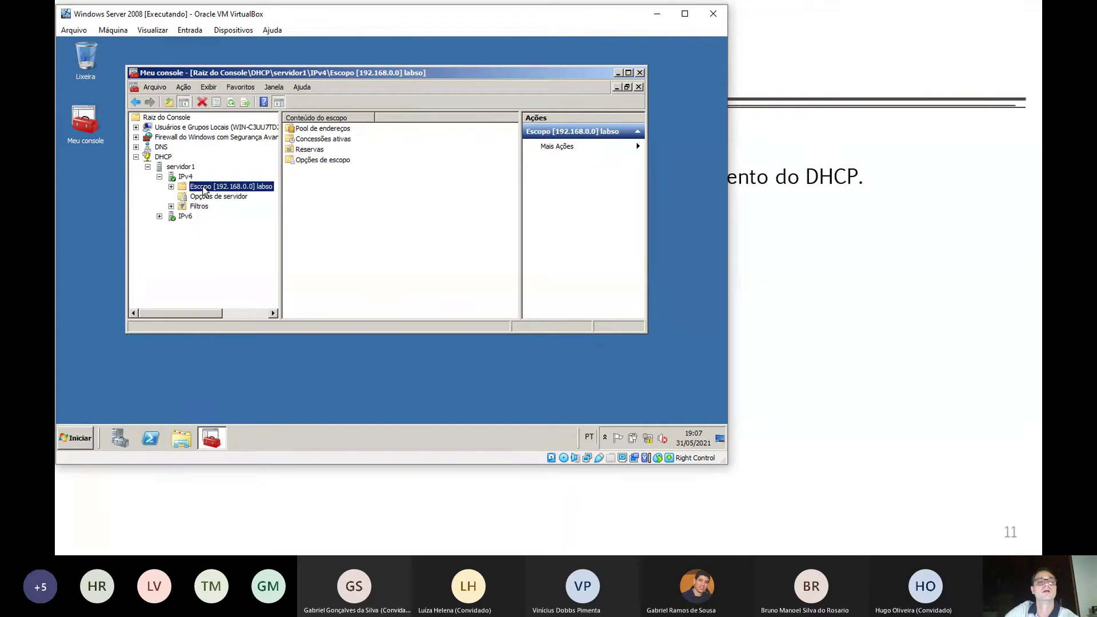
pyautogui.rightClick(204, 191)
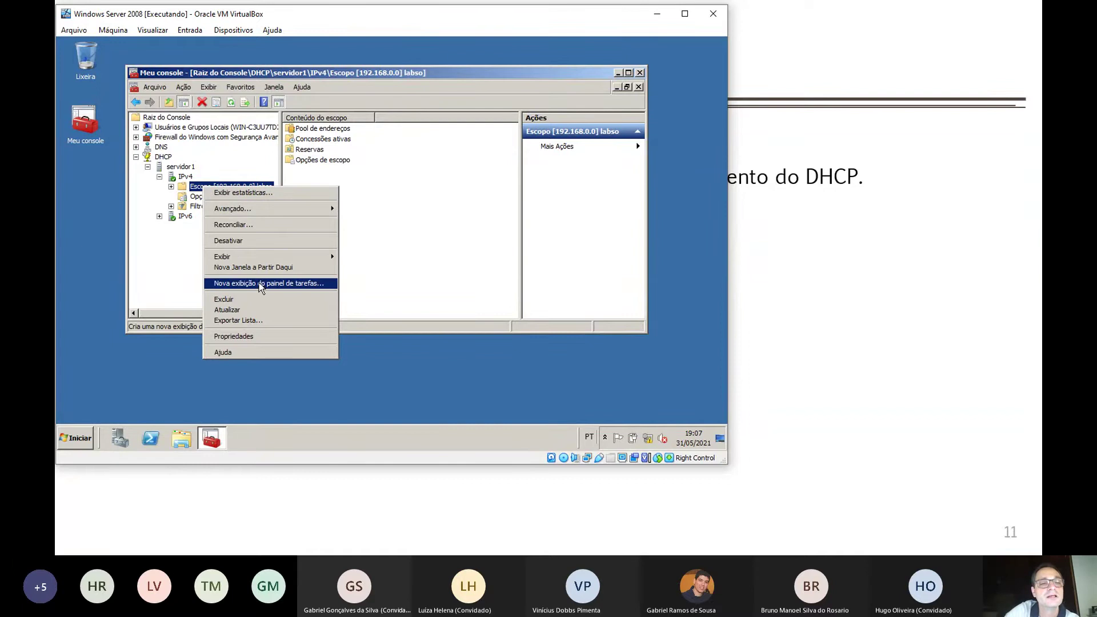
pyautogui.click(254, 299)
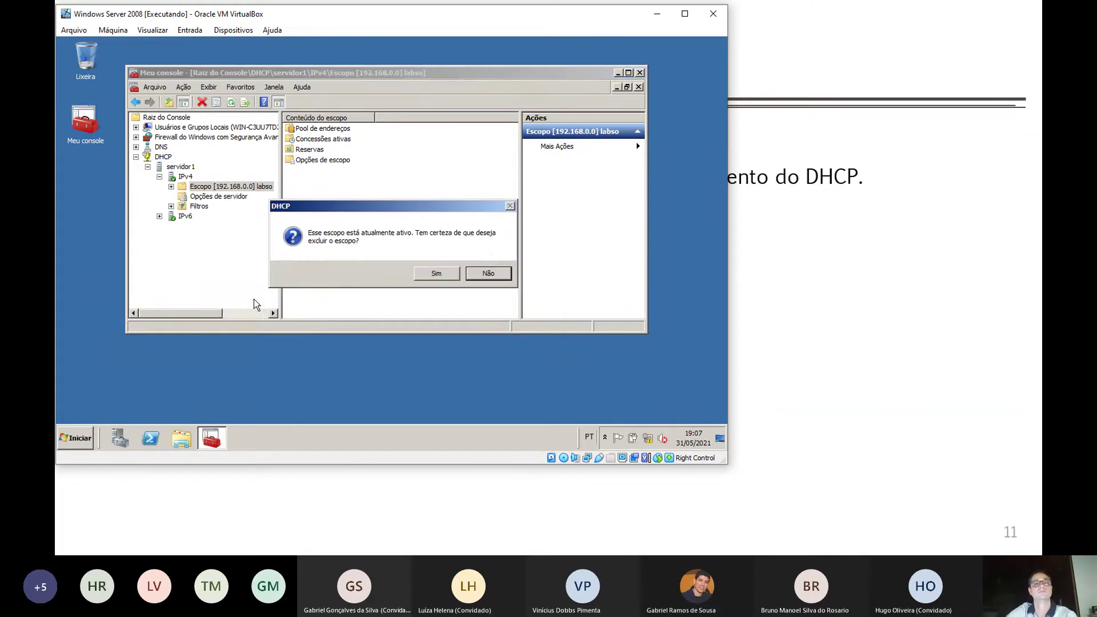
pyautogui.click(436, 273)
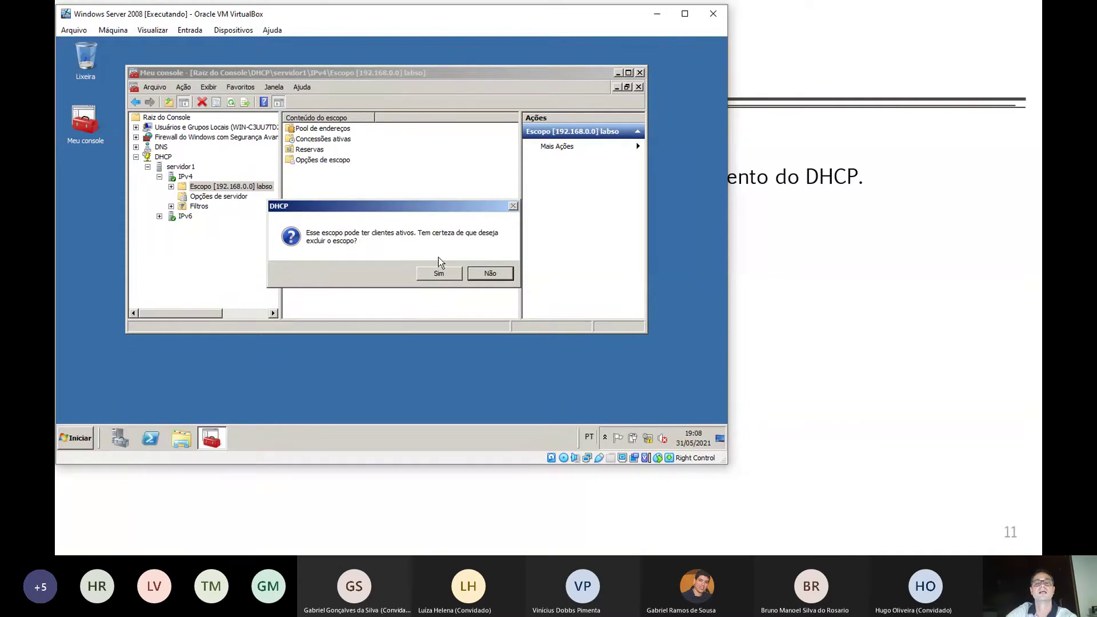
pyautogui.click(441, 274)
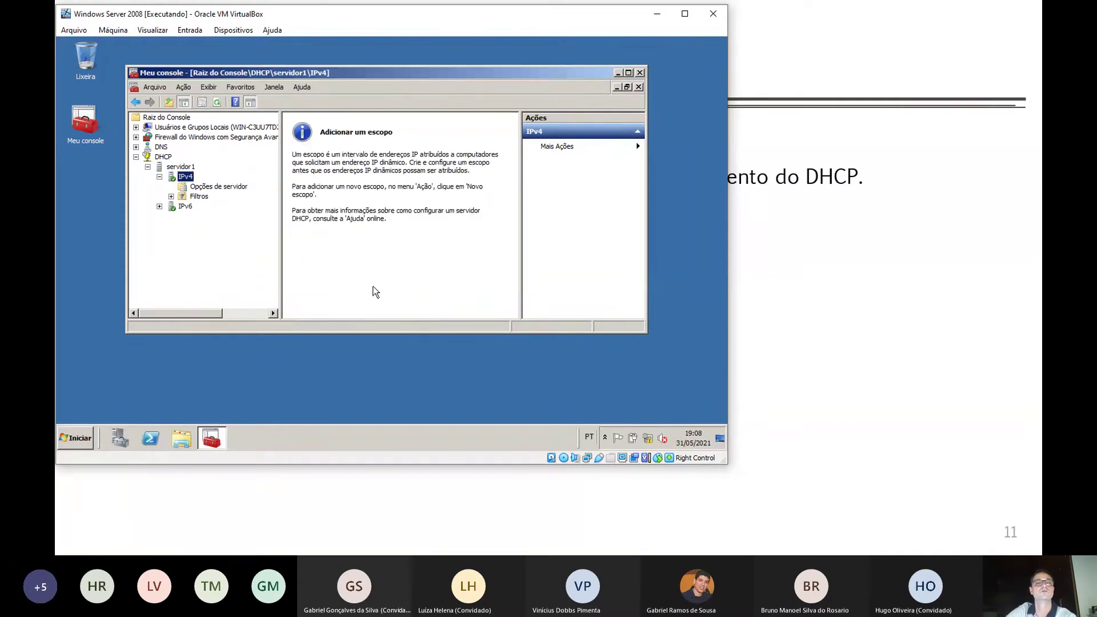
# Delete the IPv4 server options 015 Nome do Domínio DNS and 006 Servidores DNS
pyautogui.click(237, 187)
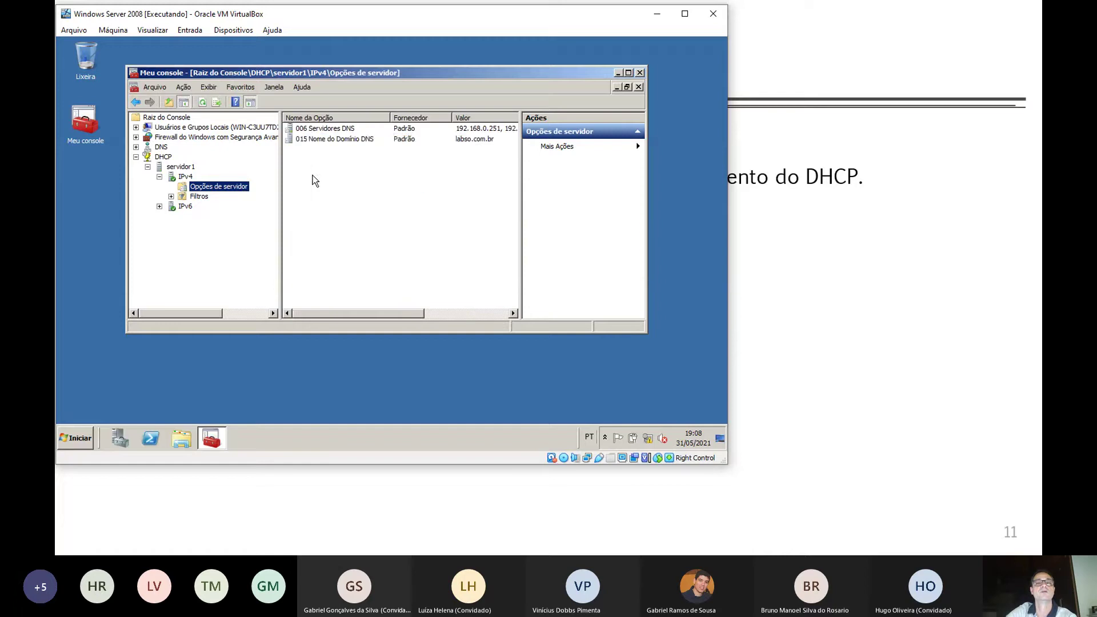
pyautogui.click(323, 139)
pyautogui.rightClick(324, 138)
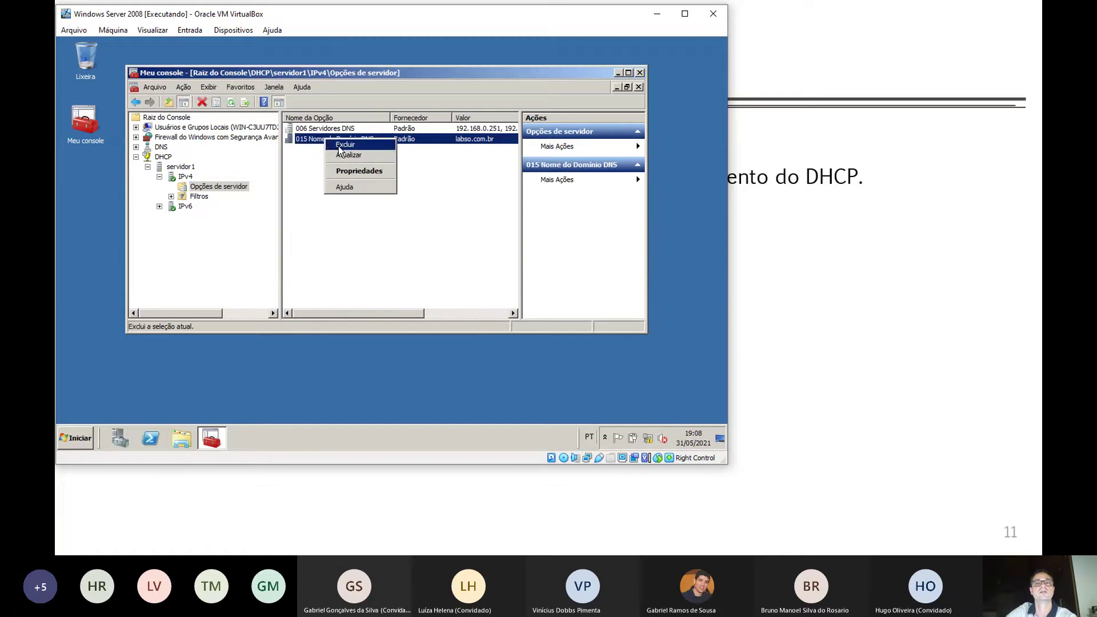
pyautogui.click(340, 144)
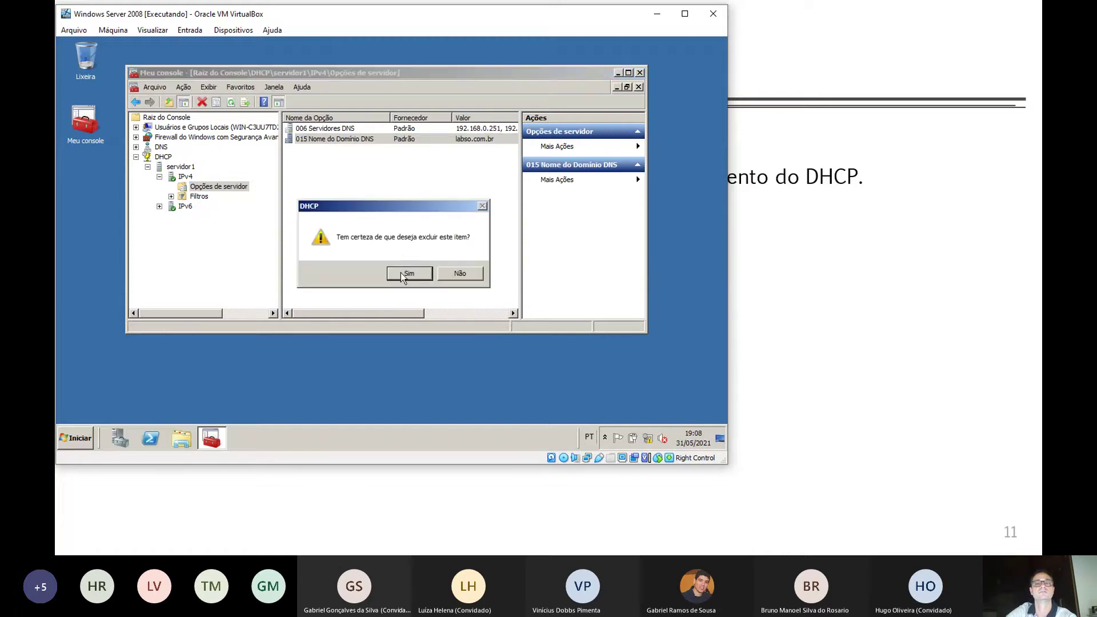
pyautogui.click(400, 273)
pyautogui.click(349, 130)
pyautogui.rightClick(347, 129)
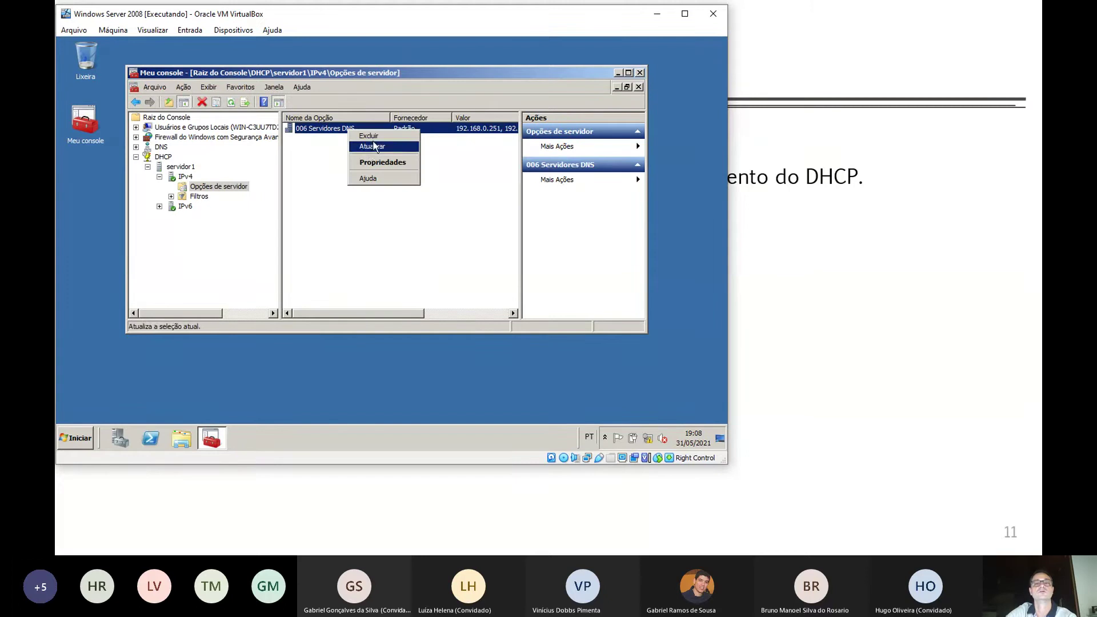
pyautogui.click(370, 136)
pyautogui.click(407, 272)
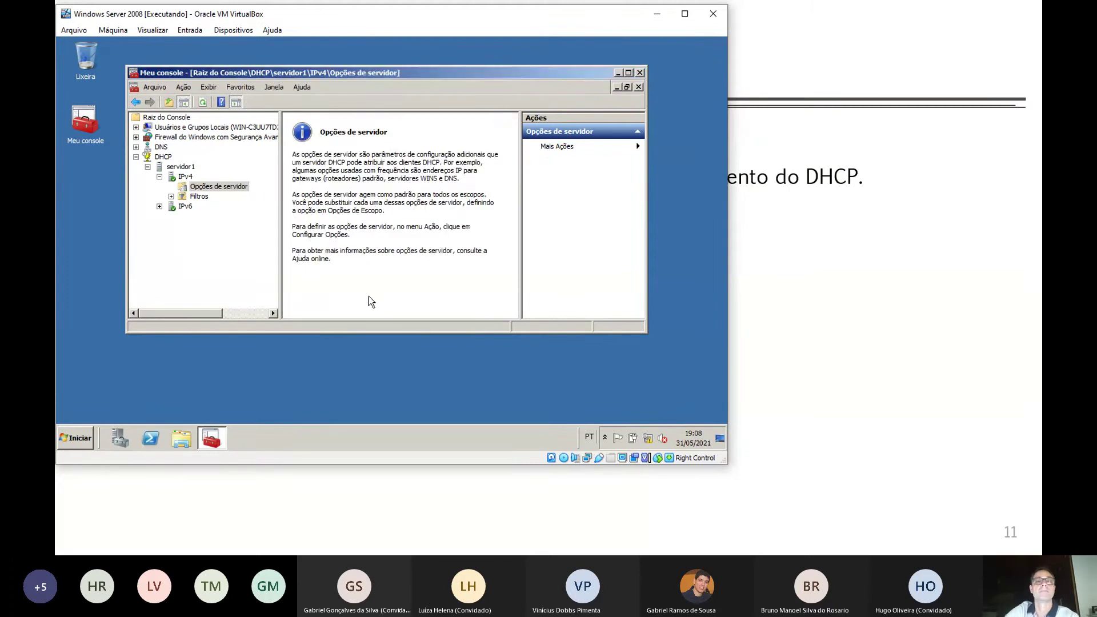
pyautogui.click(234, 258)
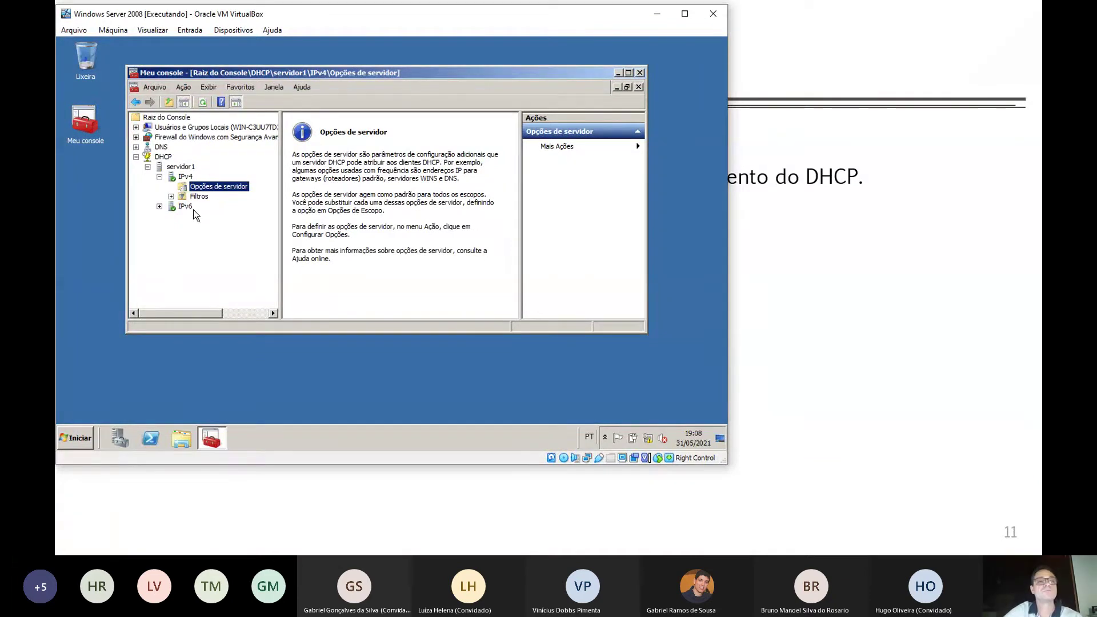
# Start a new IPv4 scope named labso2 with the description "Segundo escopo" and proceed to its address range
pyautogui.click(187, 177)
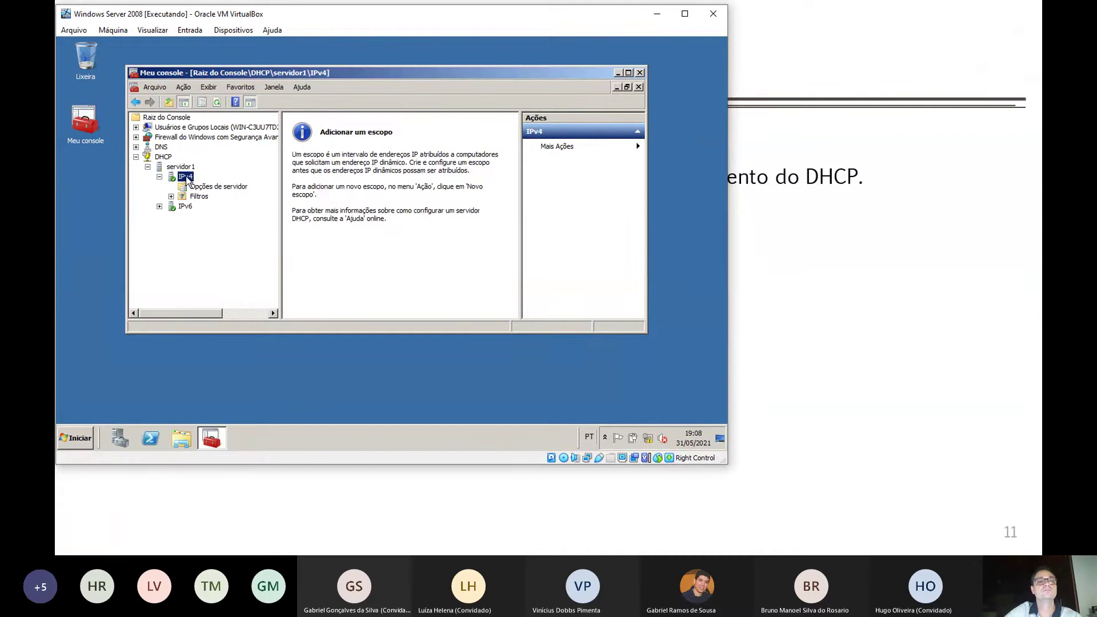
pyautogui.rightClick(191, 179)
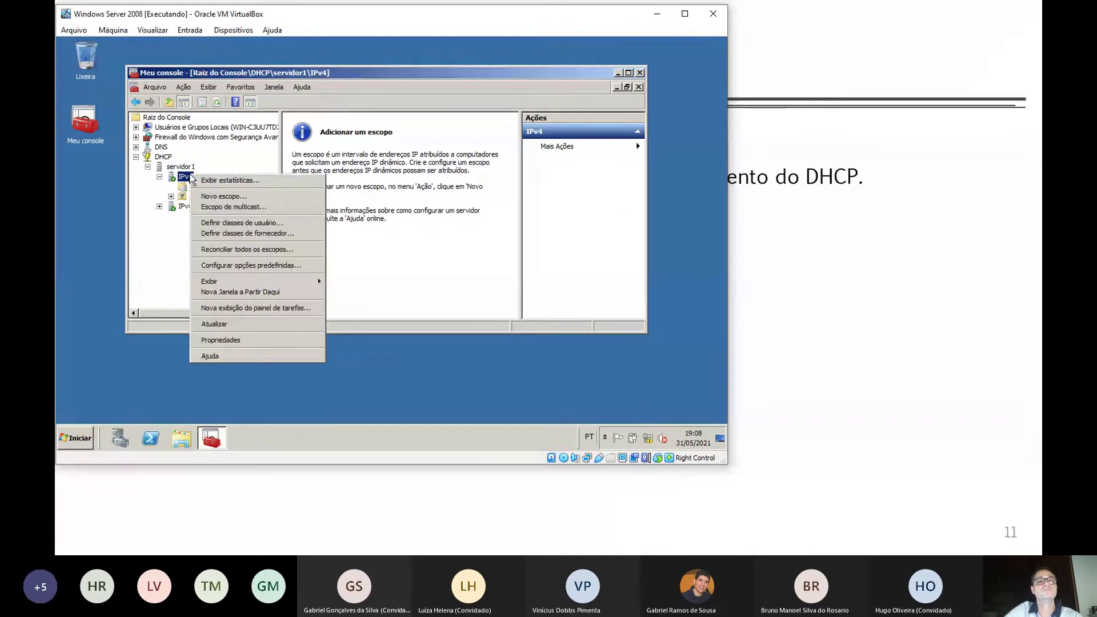
pyautogui.click(186, 178)
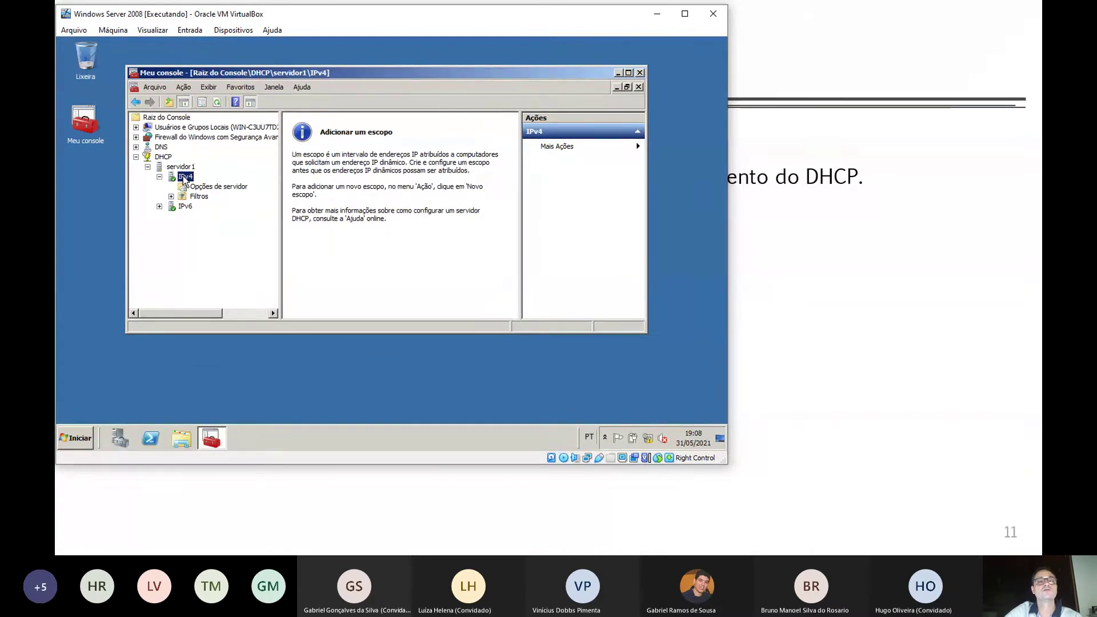
pyautogui.rightClick(184, 179)
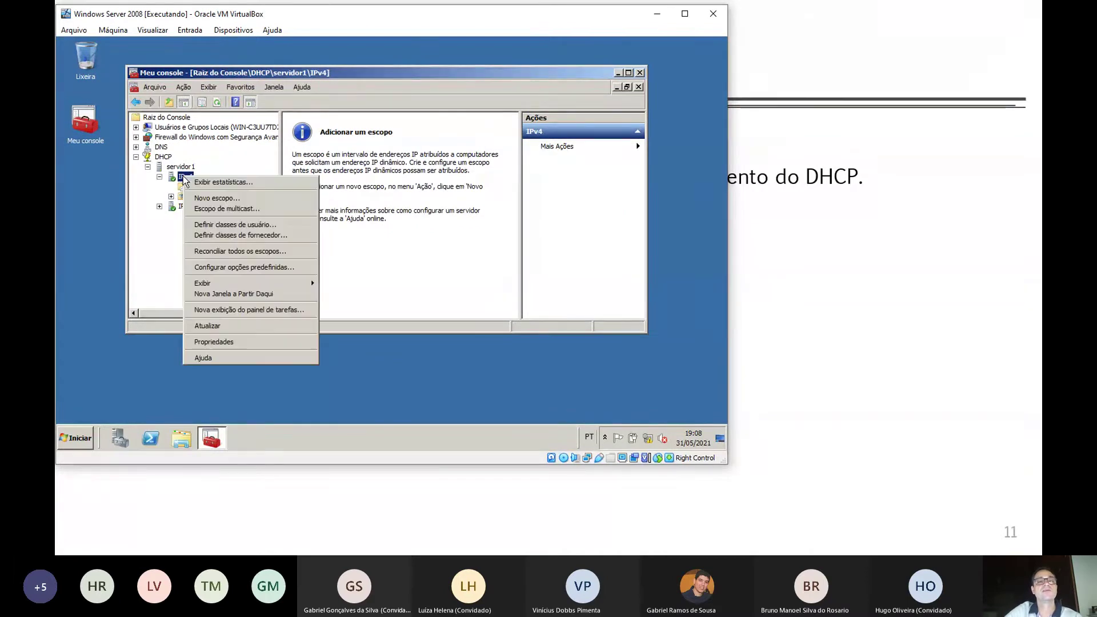
pyautogui.click(245, 198)
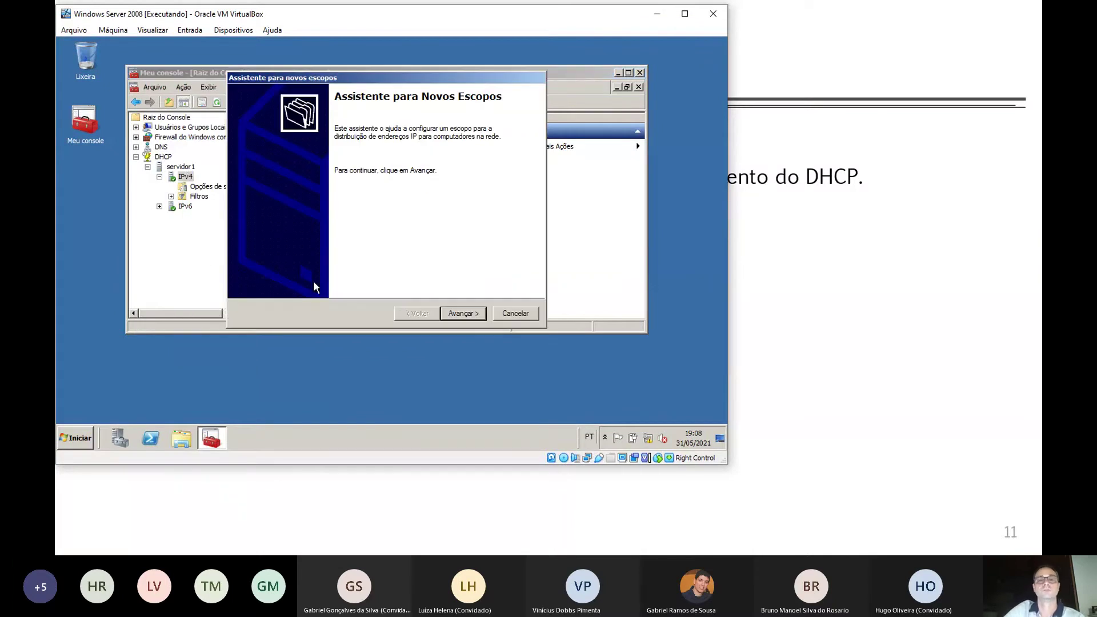
pyautogui.click(454, 313)
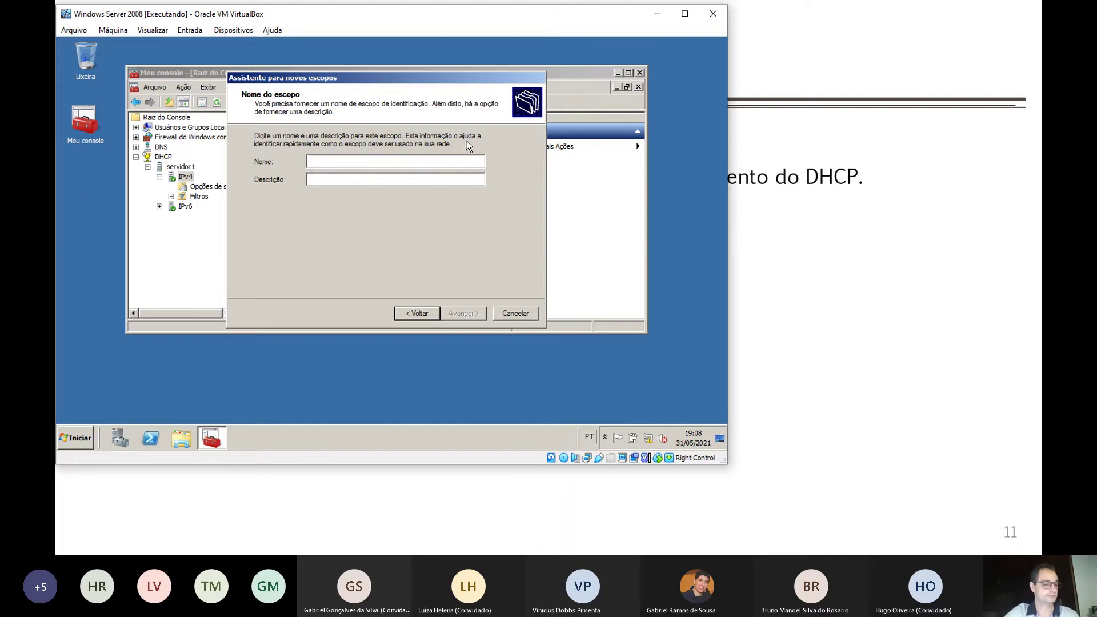
pyautogui.write('lab')
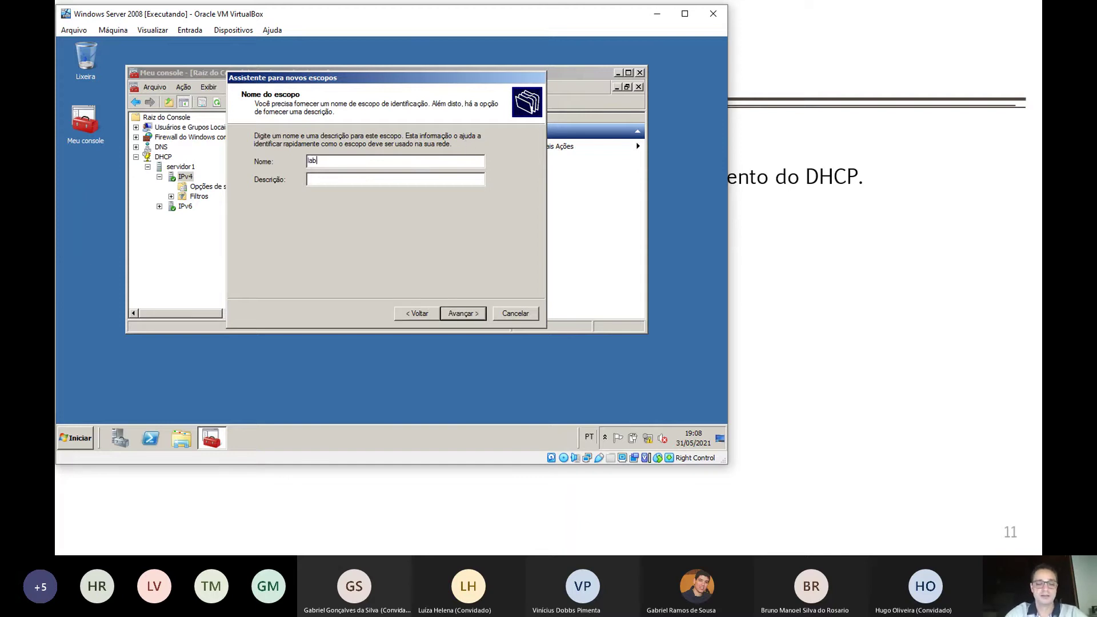
pyautogui.write('so2')
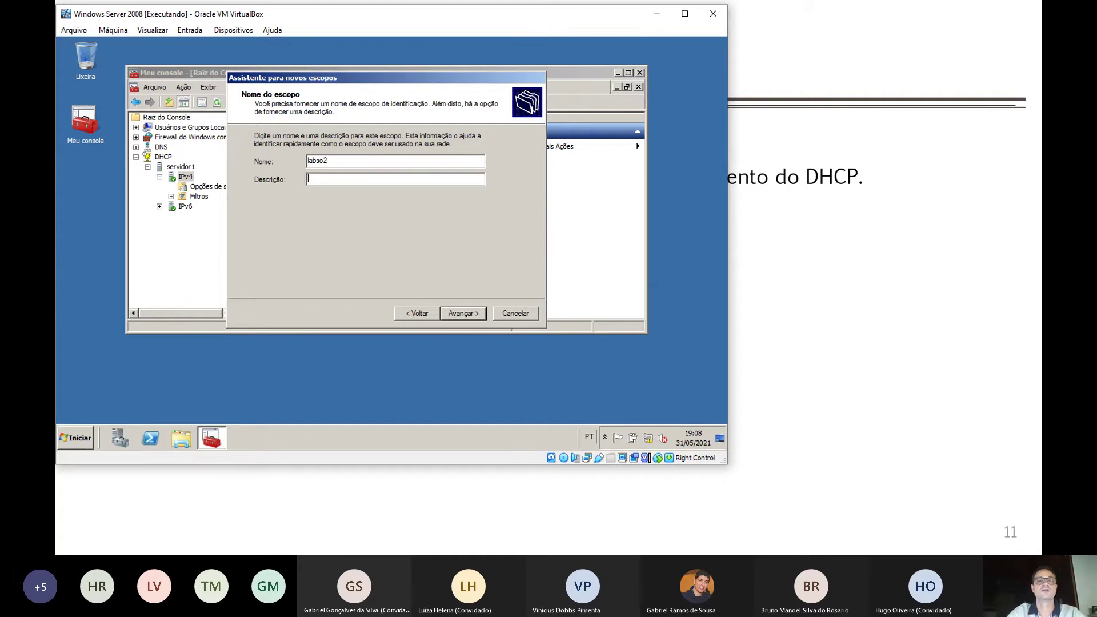
pyautogui.write('Seg')
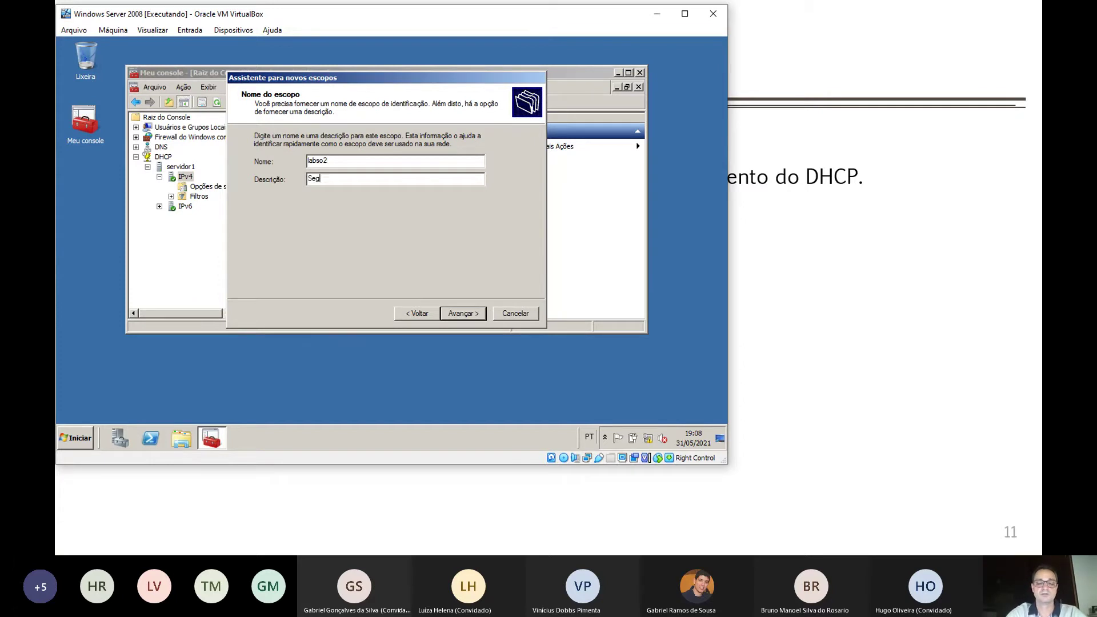
pyautogui.write('undo esc')
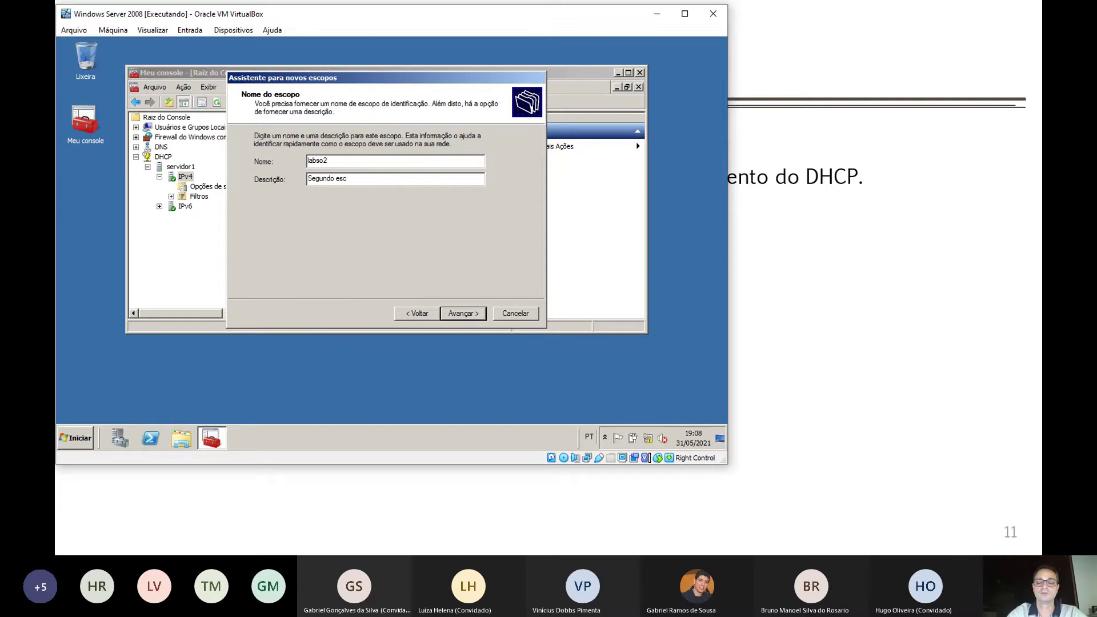
pyautogui.write('opo')
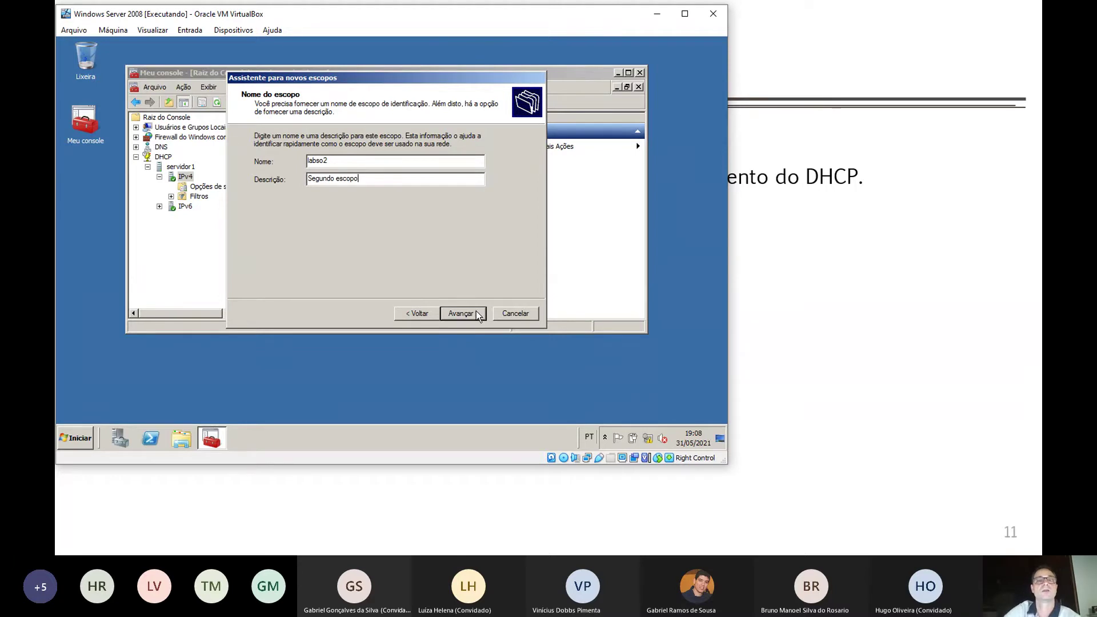
pyautogui.click(462, 314)
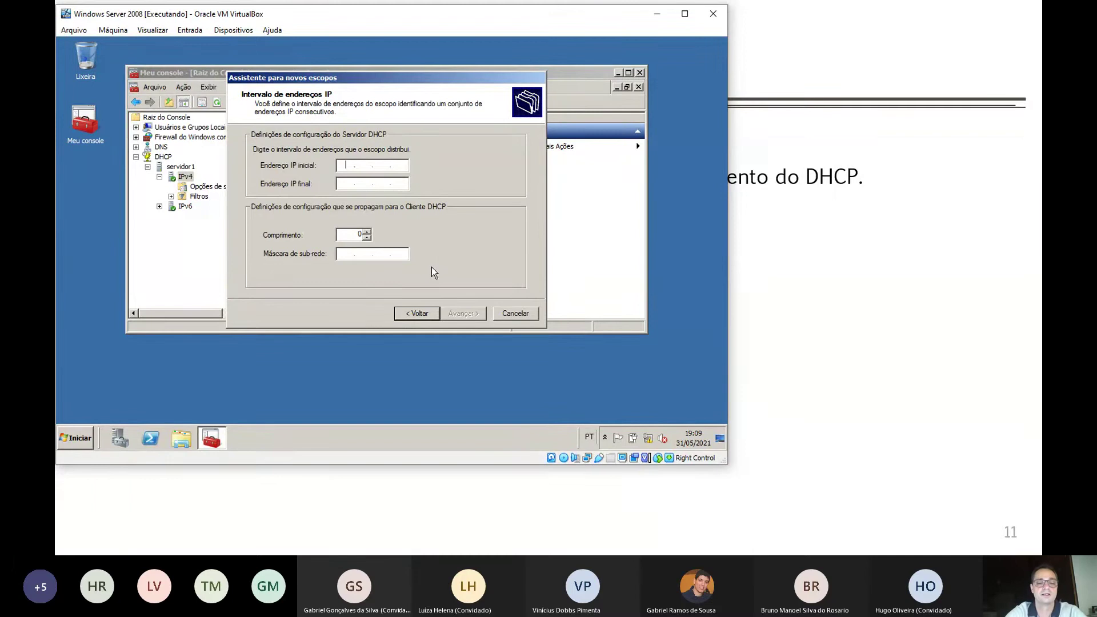
# Set the scope's address range from 192.168.0.100 to 192.168.0.199 and continue to the exclusions page
pyautogui.write('192 . ')
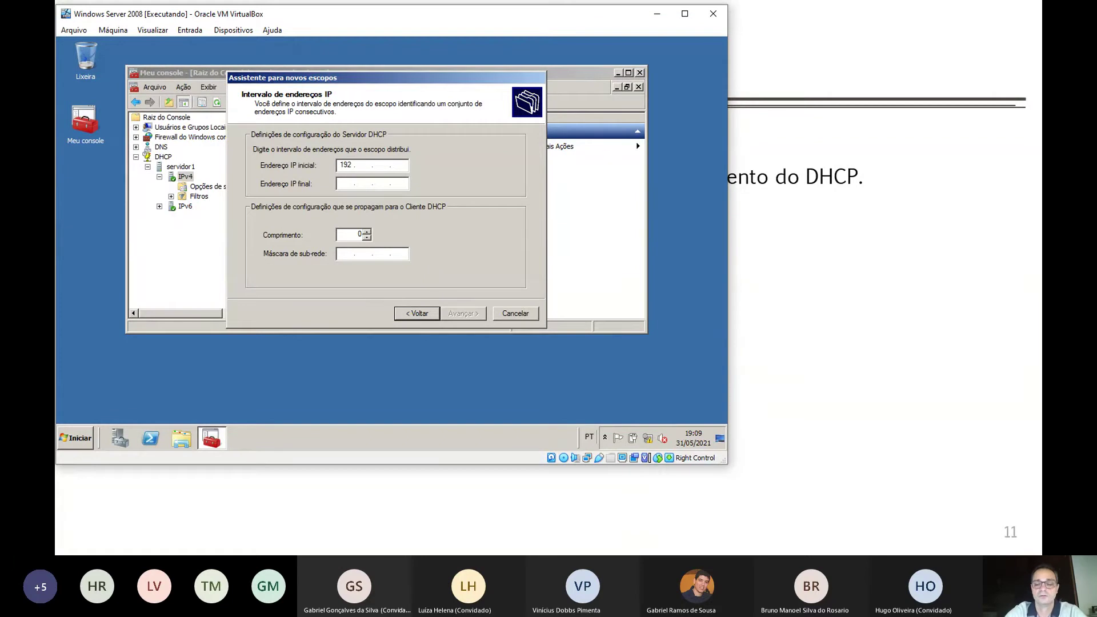
pyautogui.write('16 ')
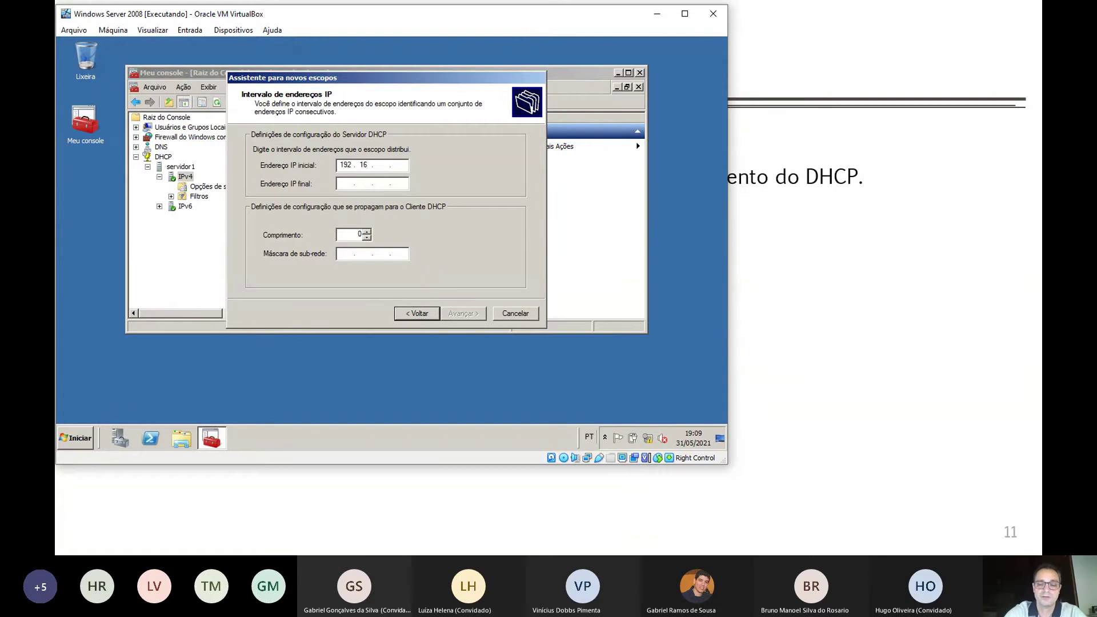
pyautogui.write('8 . 0 . ')
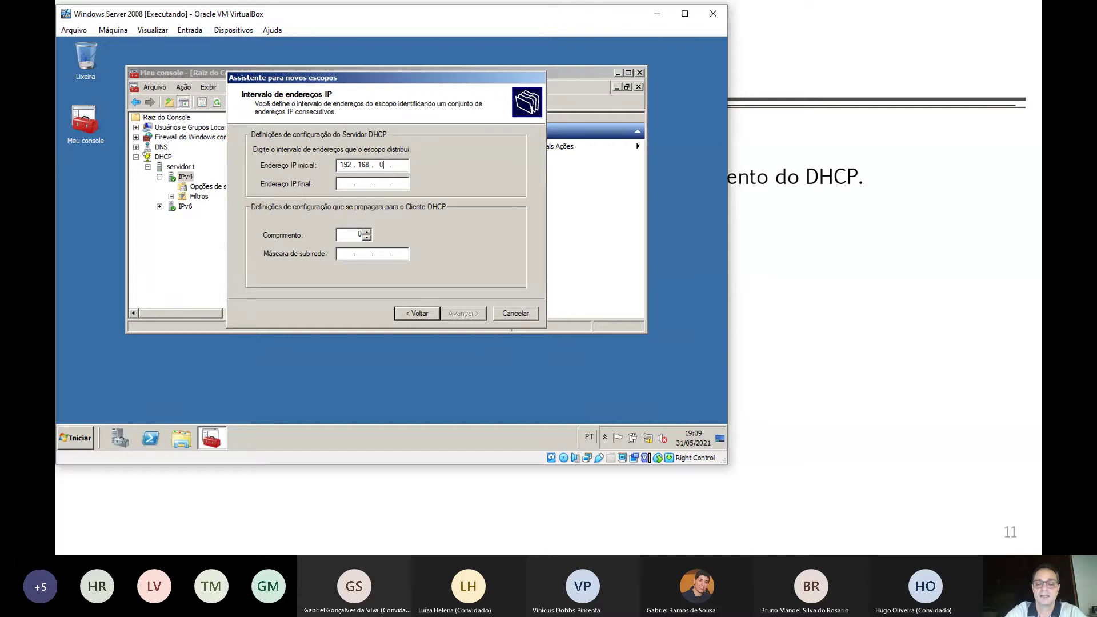
pyautogui.write('100')
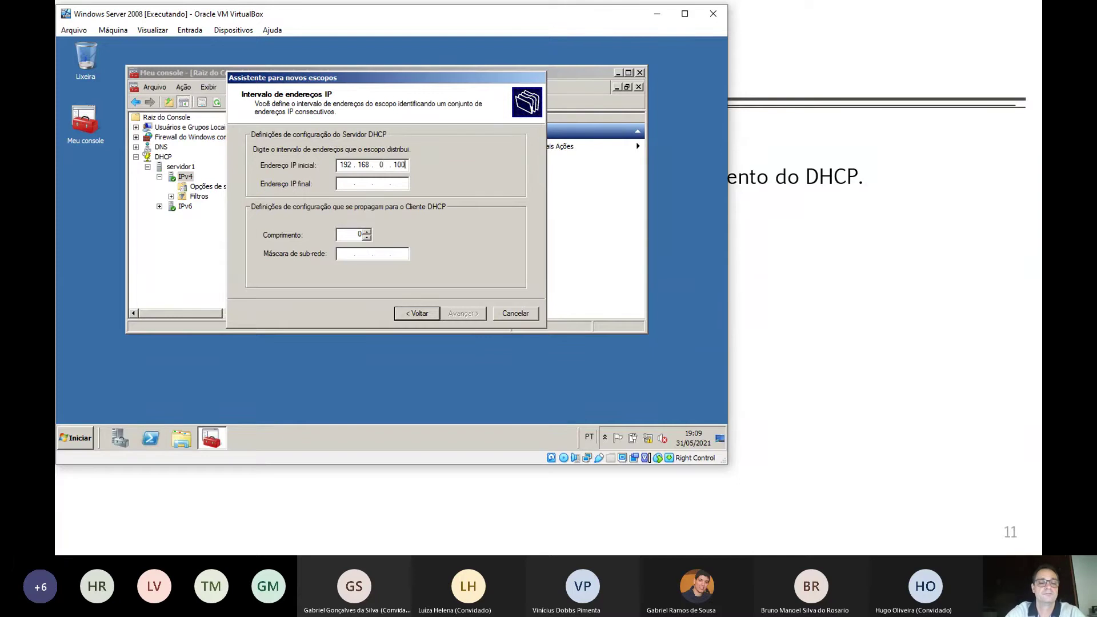
pyautogui.press('Tab')
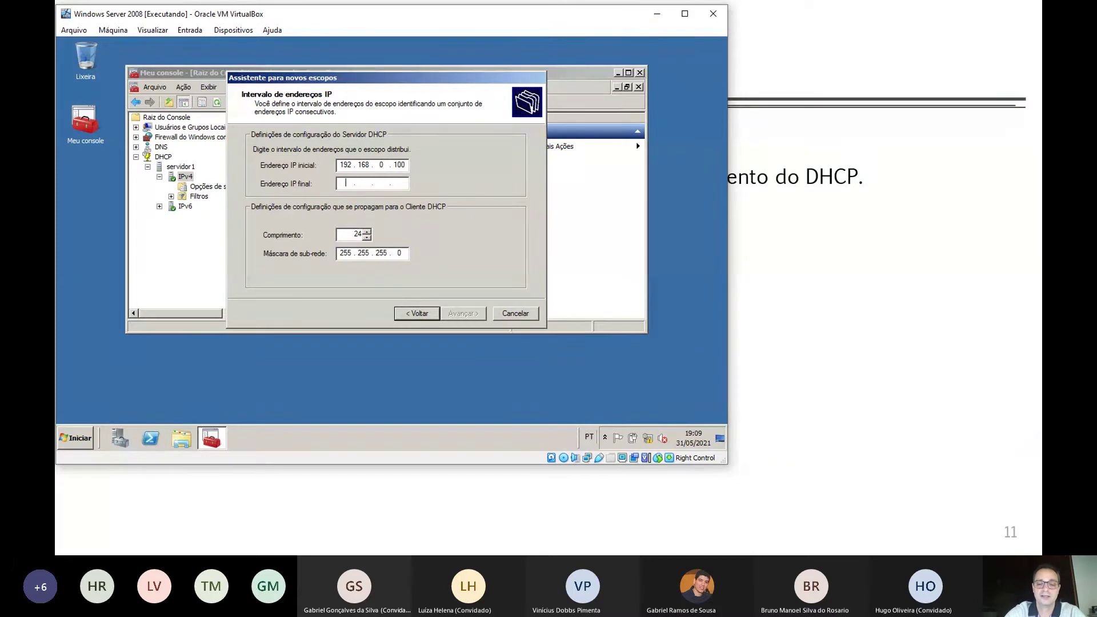
pyautogui.write('192 . 168 . ')
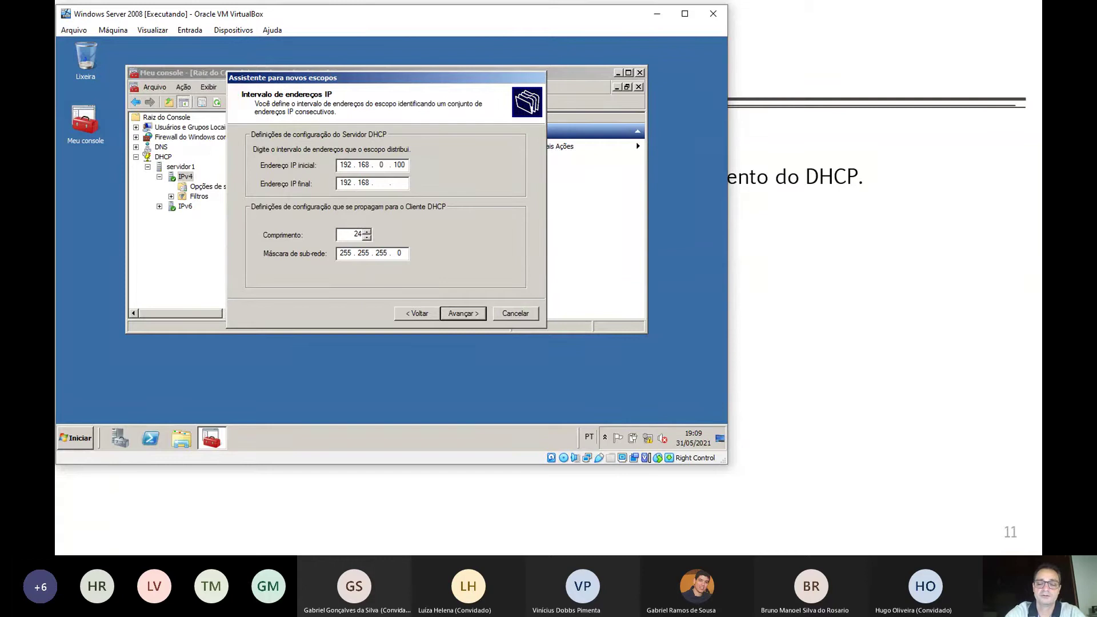
pyautogui.write('0 . 199')
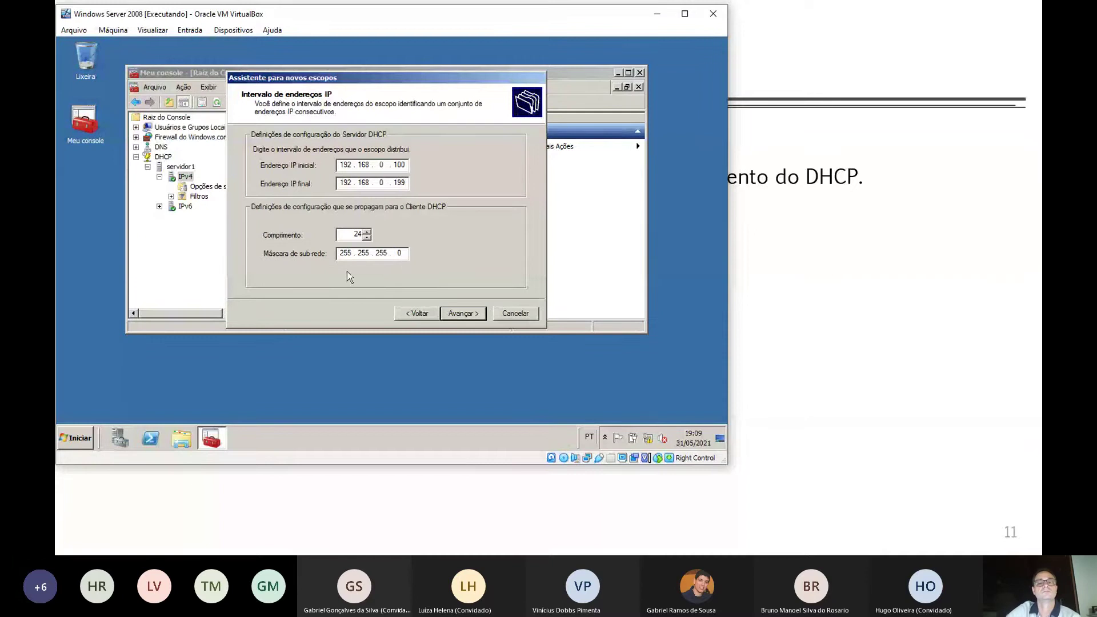
pyautogui.click(471, 313)
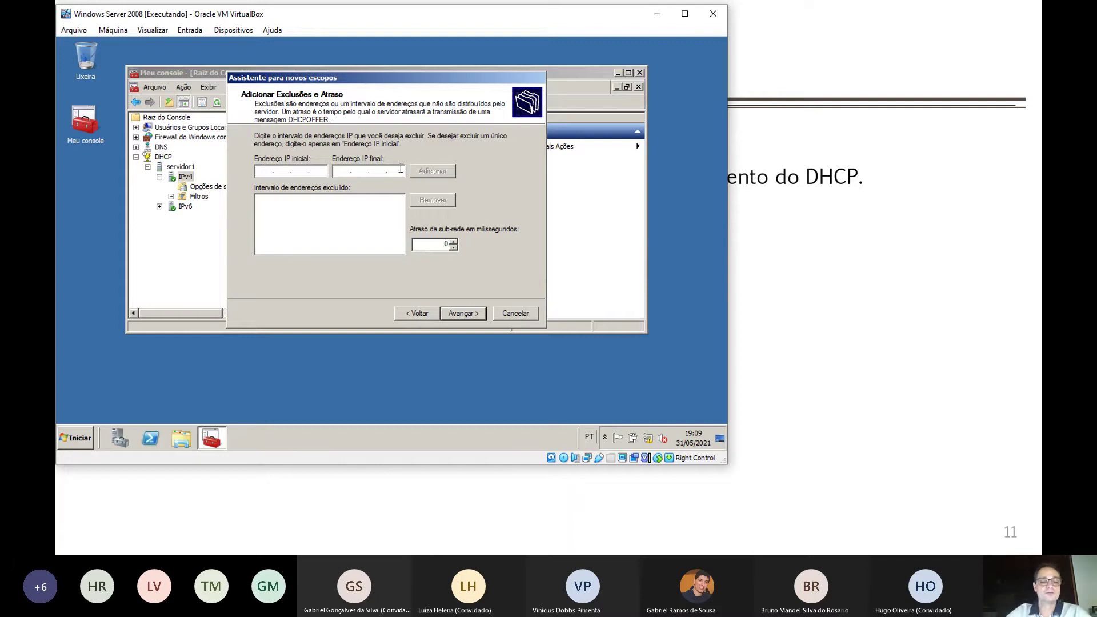
# Add an exclusion range from 192.168.0.151 to 192.168.0.159 to the new scope
pyautogui.write('192')
pyautogui.write('1')
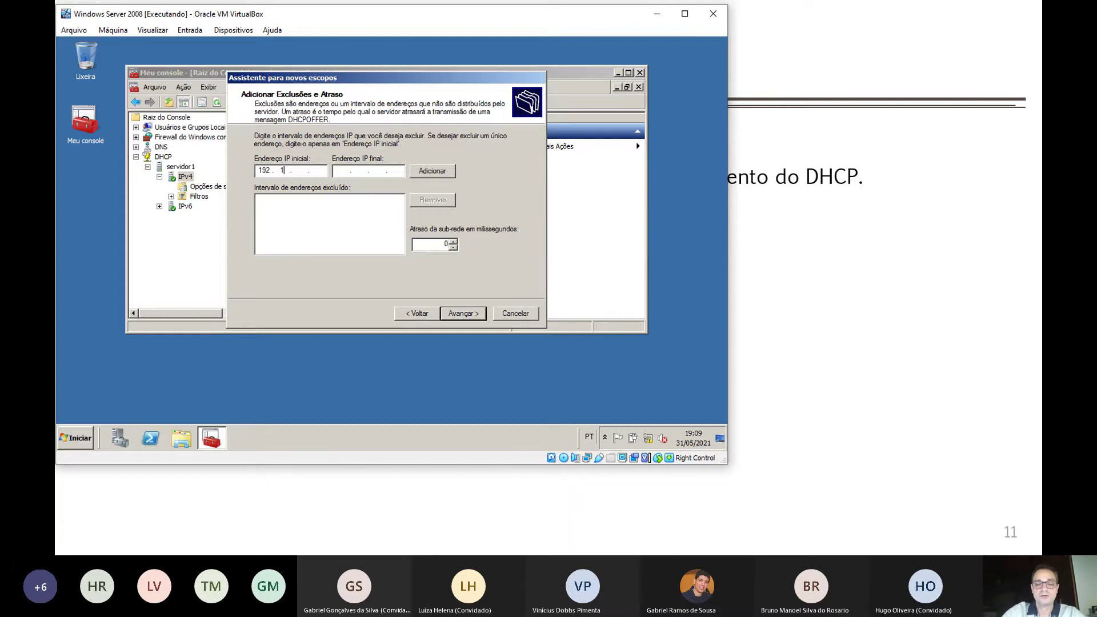
pyautogui.write('68')
pyautogui.write('0 ')
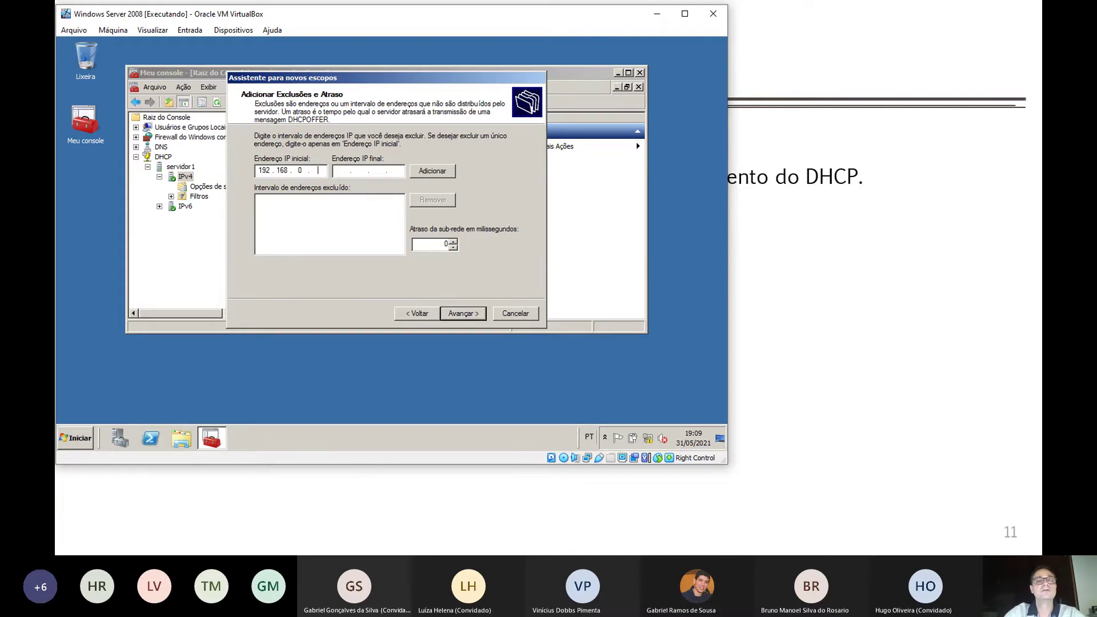
pyautogui.write('151')
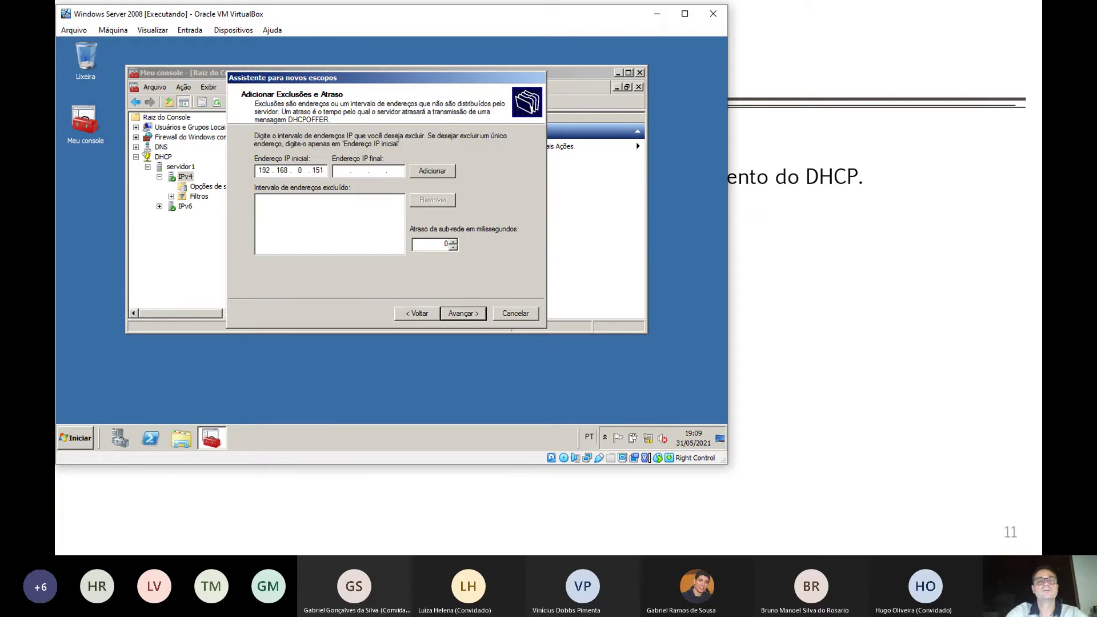
pyautogui.write('1 . . .')
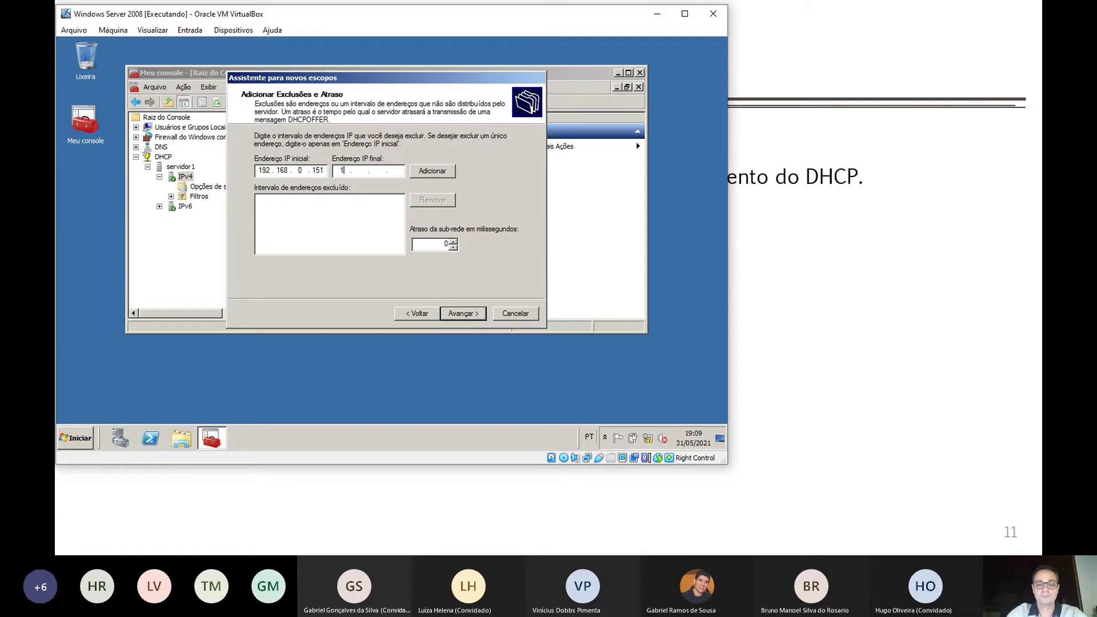
pyautogui.write('921680159')
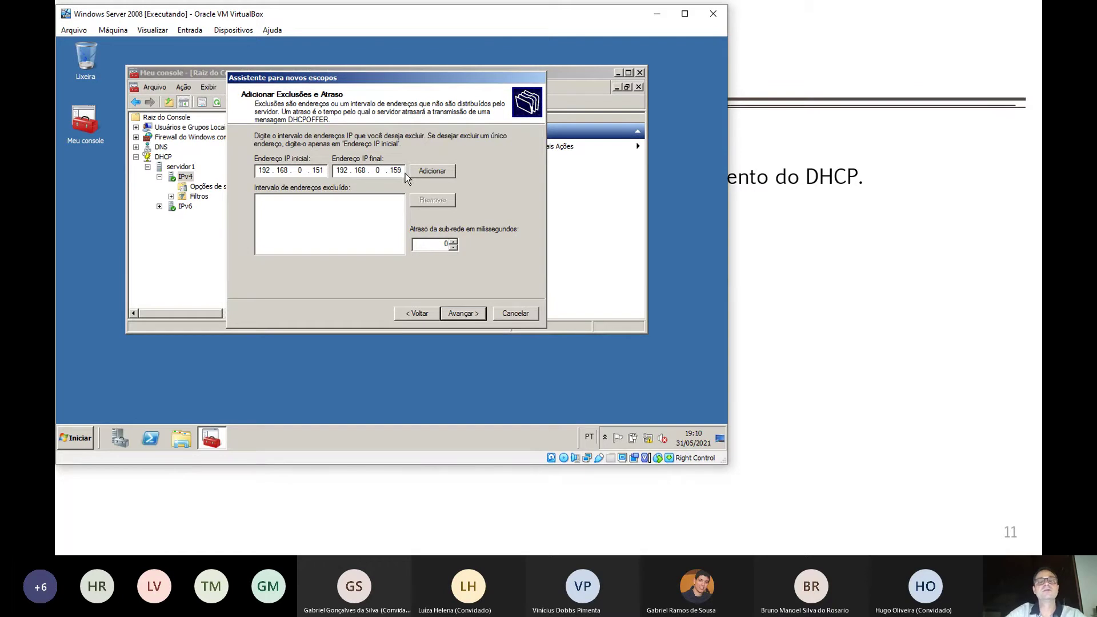
pyautogui.click(423, 170)
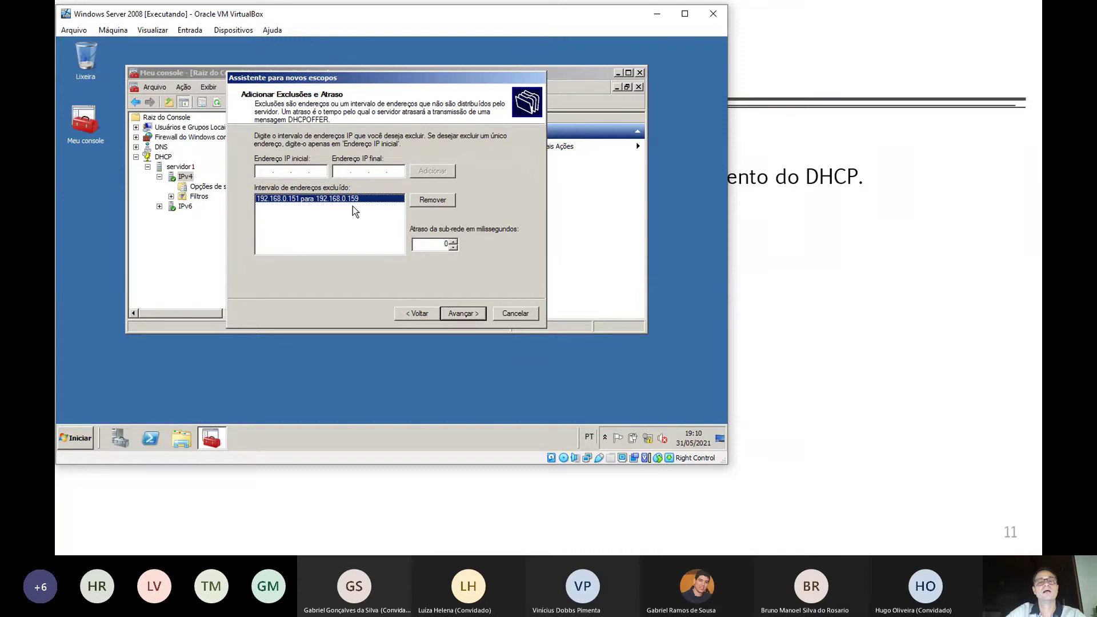
# Add a second exclusion range from 192.168.0.171 to 192.168.0.173 and continue to the lease duration
pyautogui.click(269, 171)
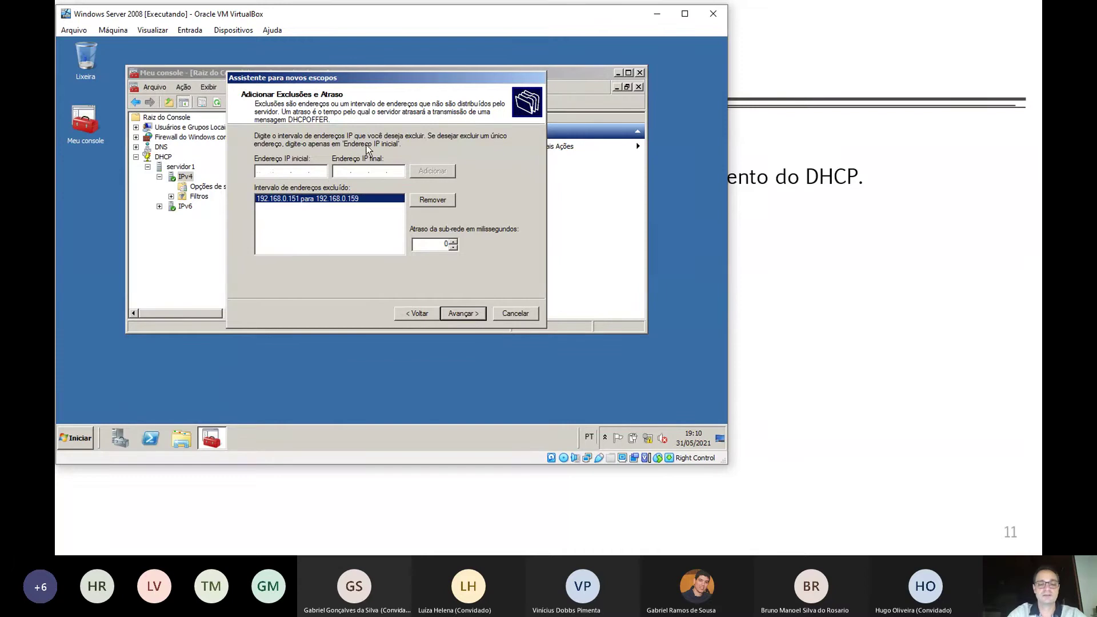
pyautogui.write('192168')
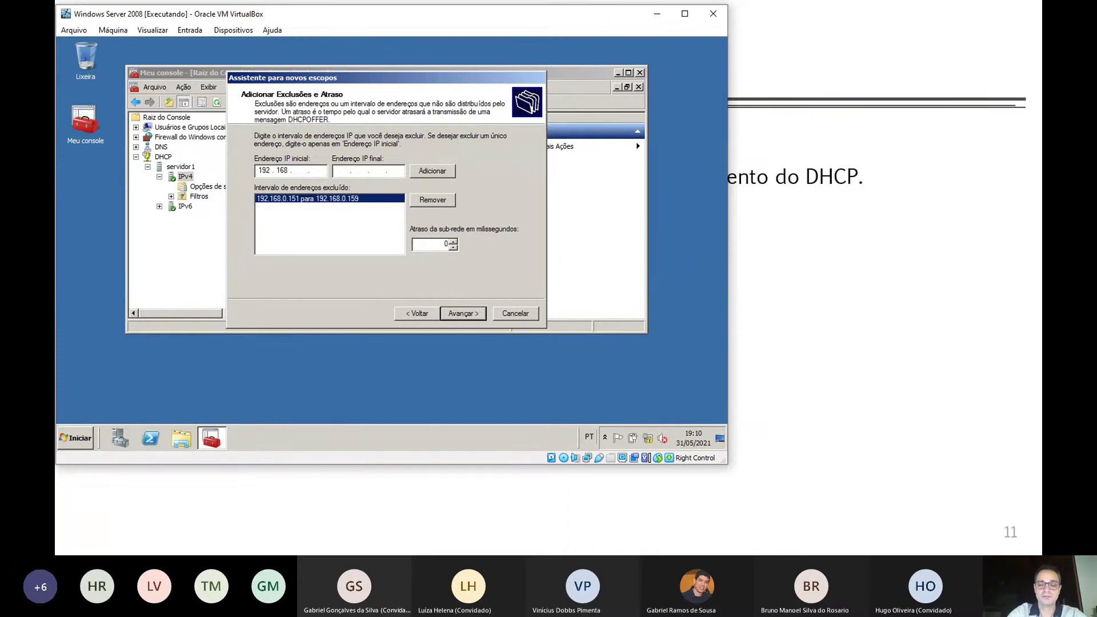
pyautogui.write('0 ')
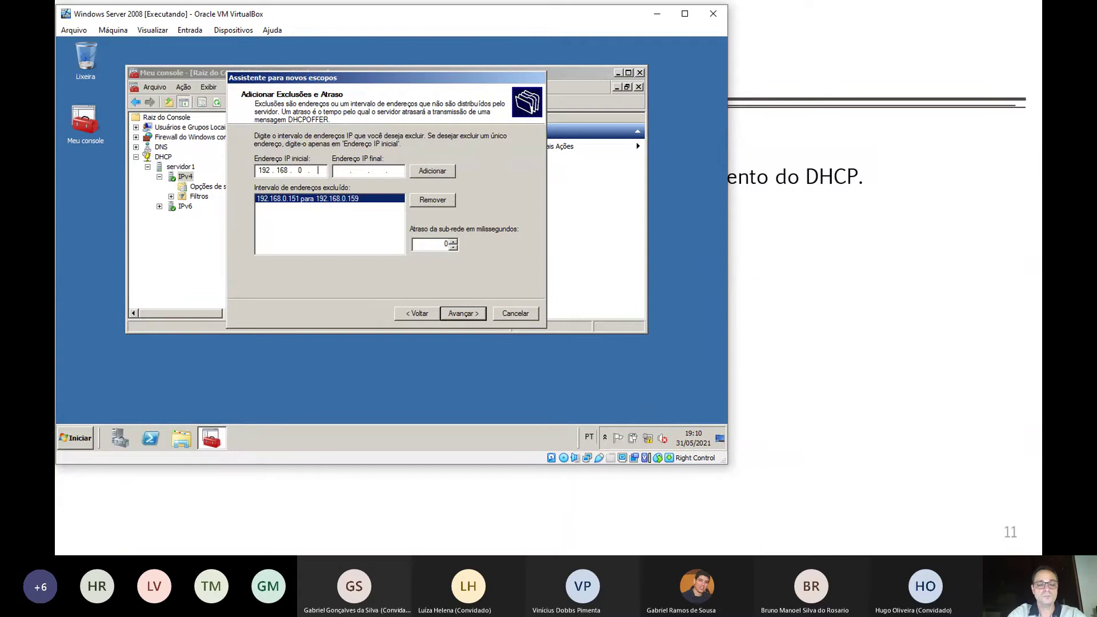
pyautogui.write('171192168')
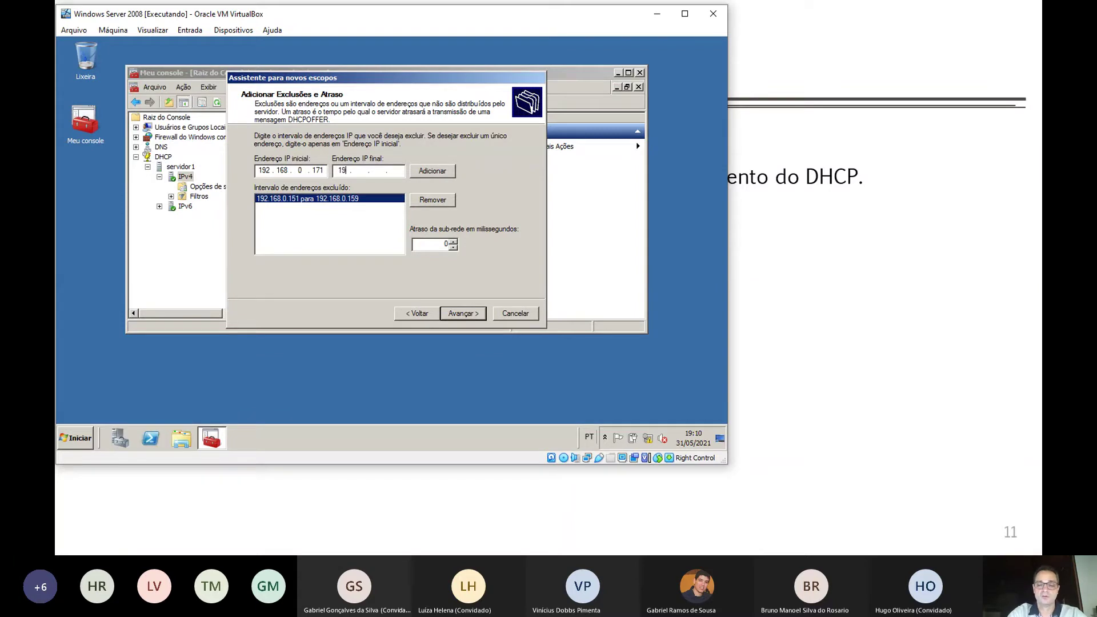
pyautogui.write('0 ')
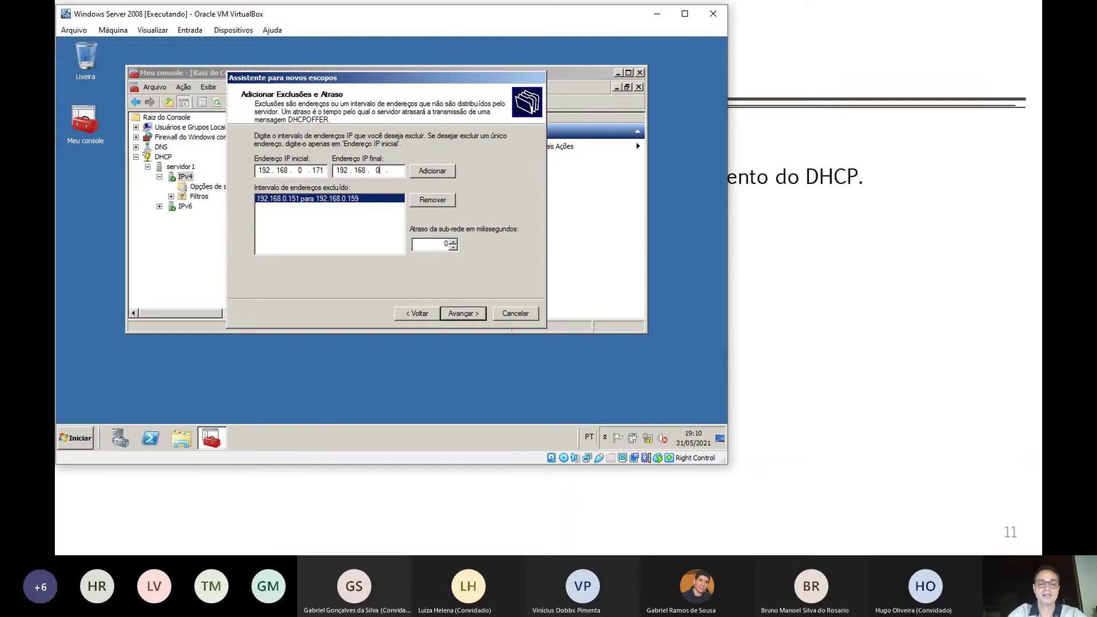
pyautogui.write('173')
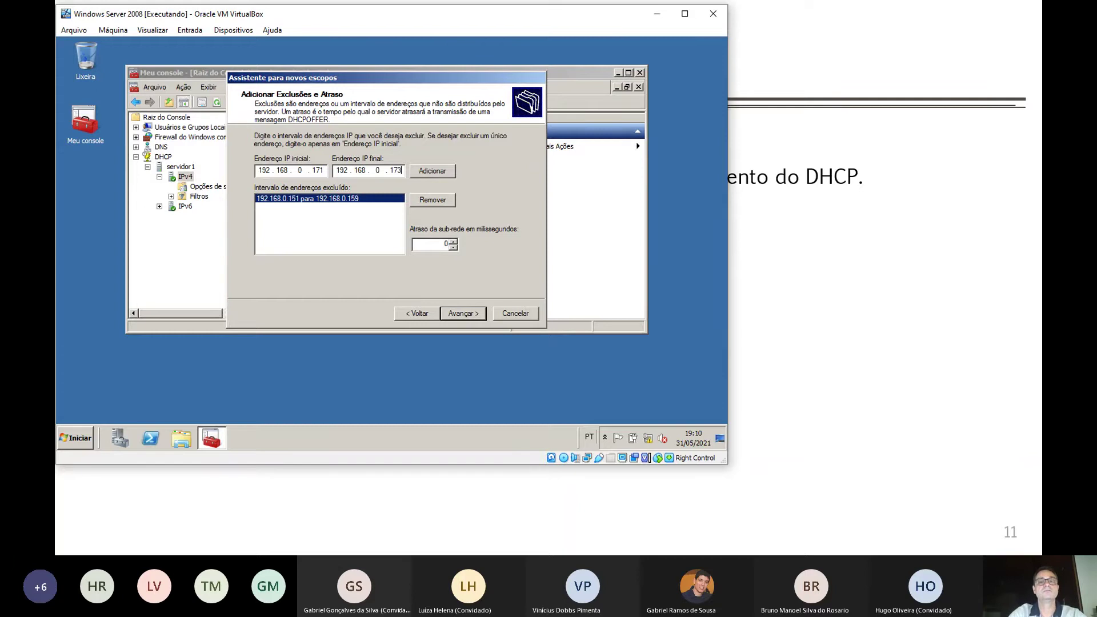
pyautogui.click(431, 170)
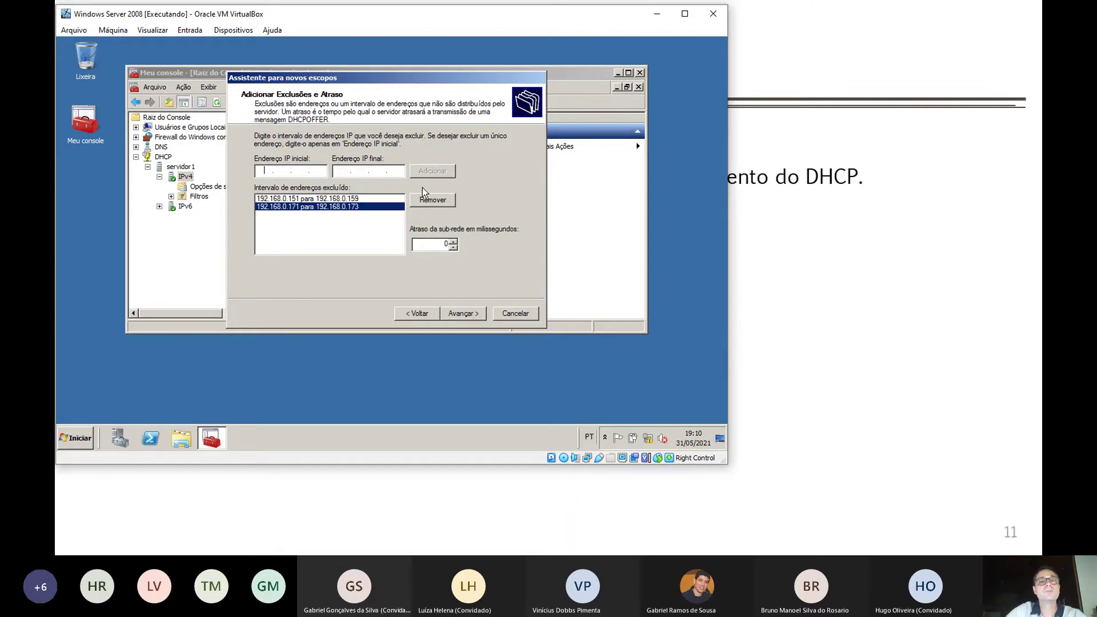
pyautogui.click(353, 207)
pyautogui.click(354, 199)
pyautogui.click(362, 206)
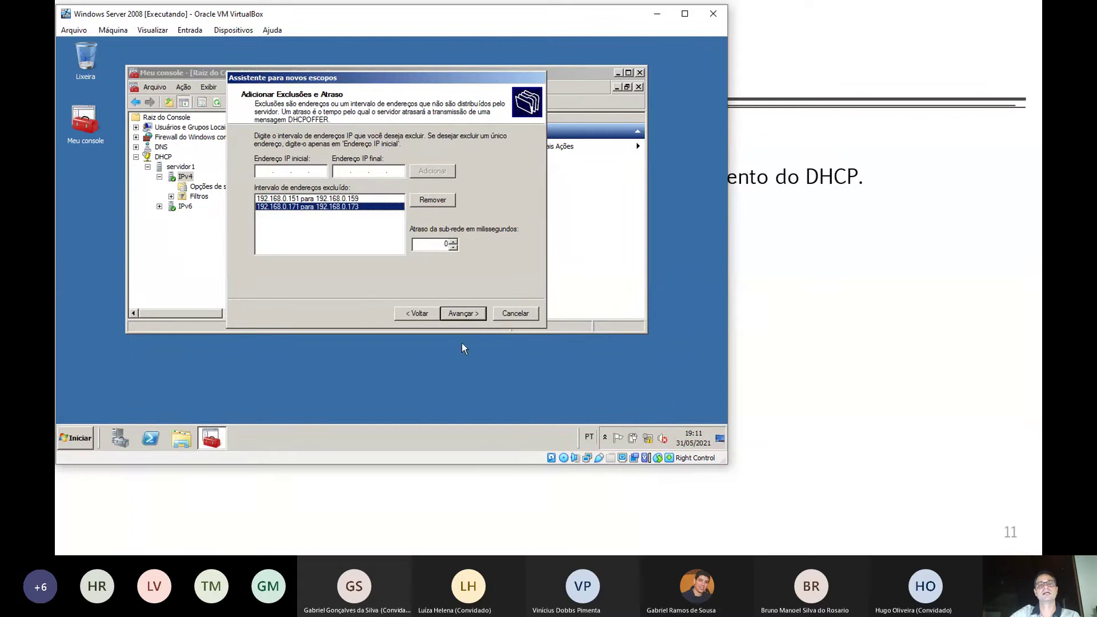
pyautogui.click(462, 313)
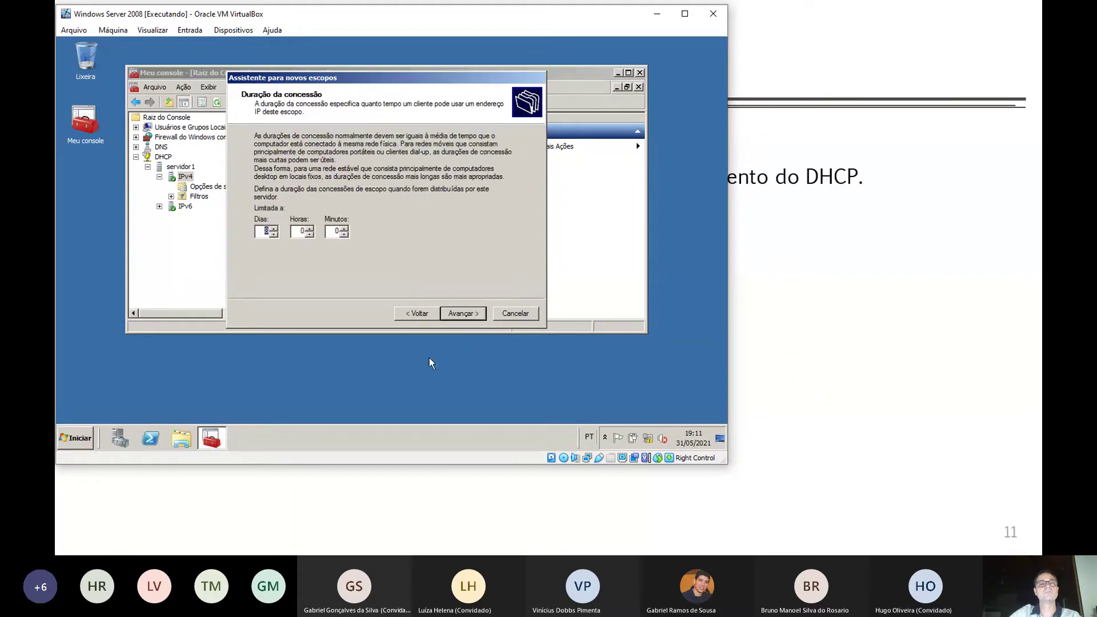
# Accept the default lease duration and choose to configure the scope's DHCP options now
pyautogui.click(268, 234)
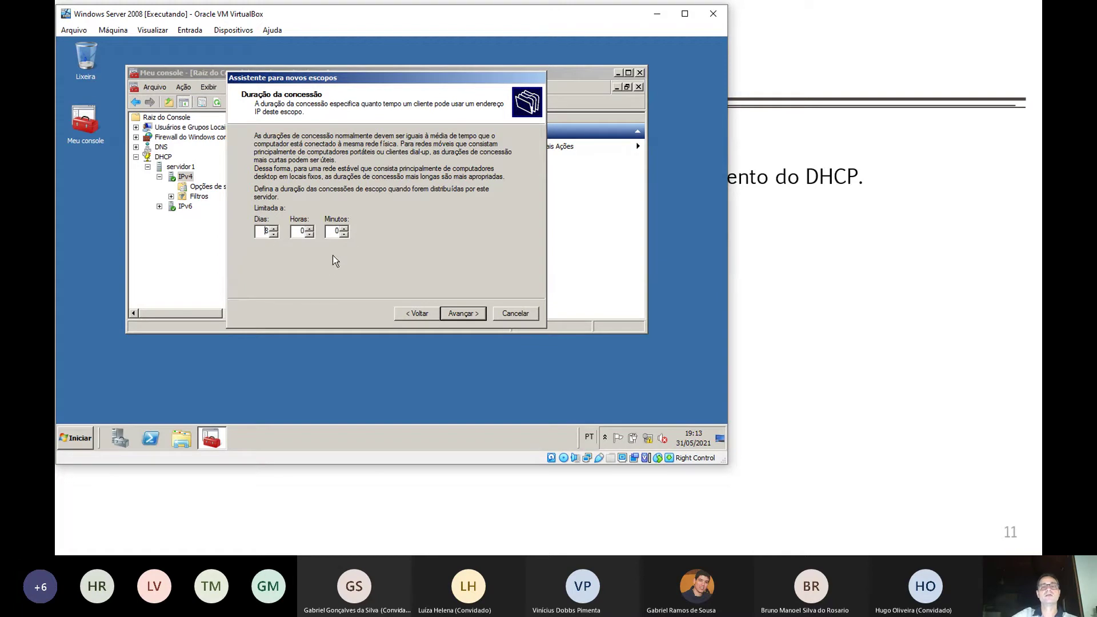
pyautogui.click(467, 313)
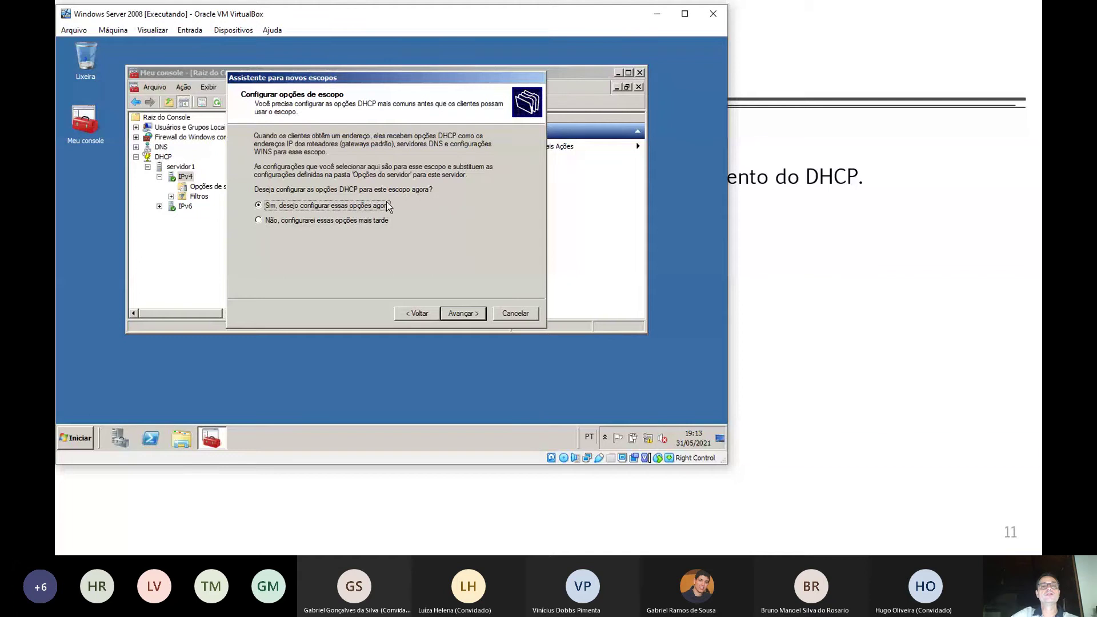
pyautogui.click(454, 313)
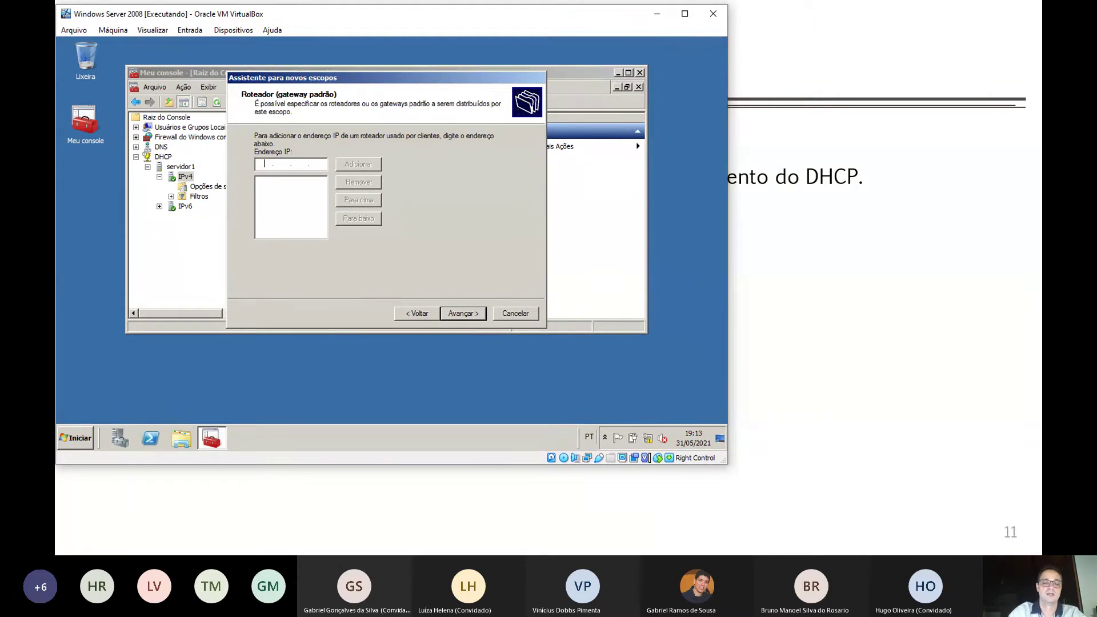
# Add 192.168.0.1 as the scope's default gateway and continue to the domain name and DNS settings
pyautogui.write('192 . 168 . ')
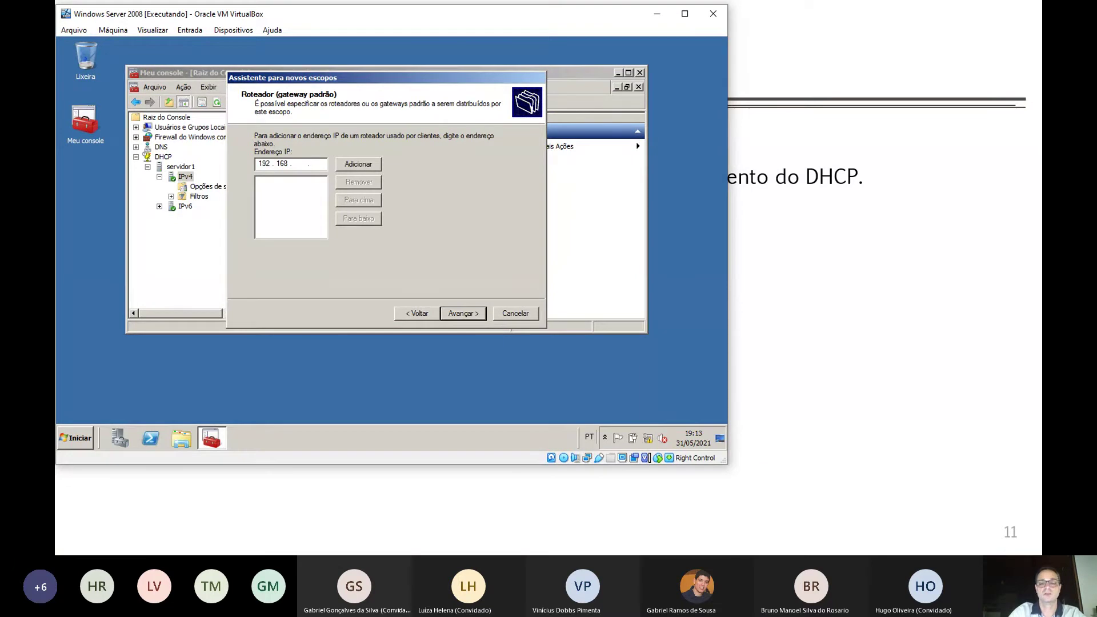
pyautogui.write('0 . 1')
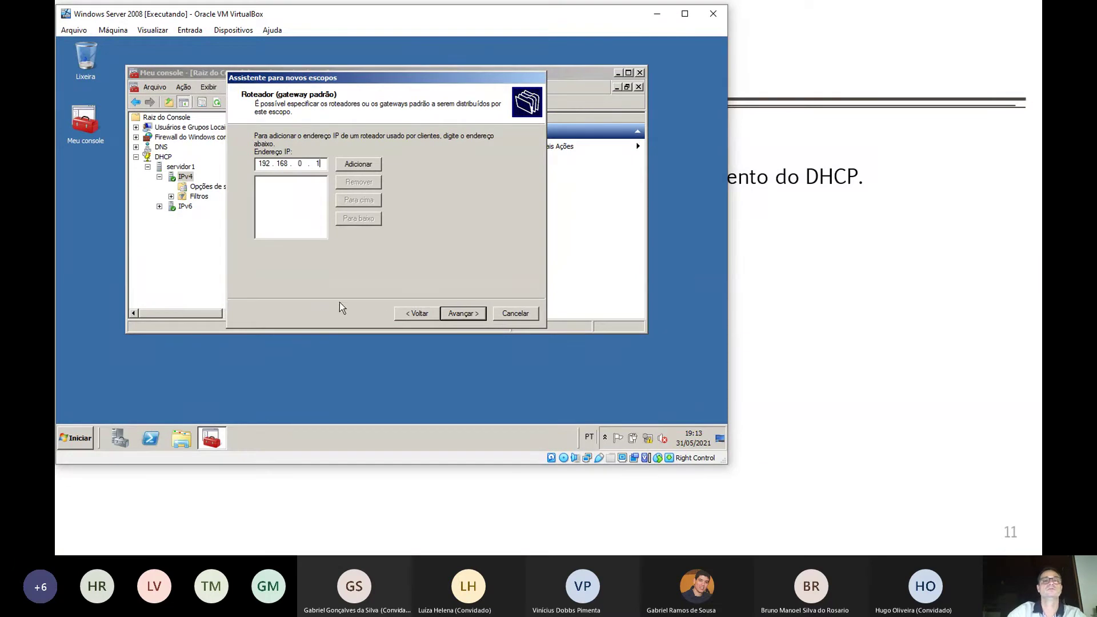
pyautogui.click(359, 169)
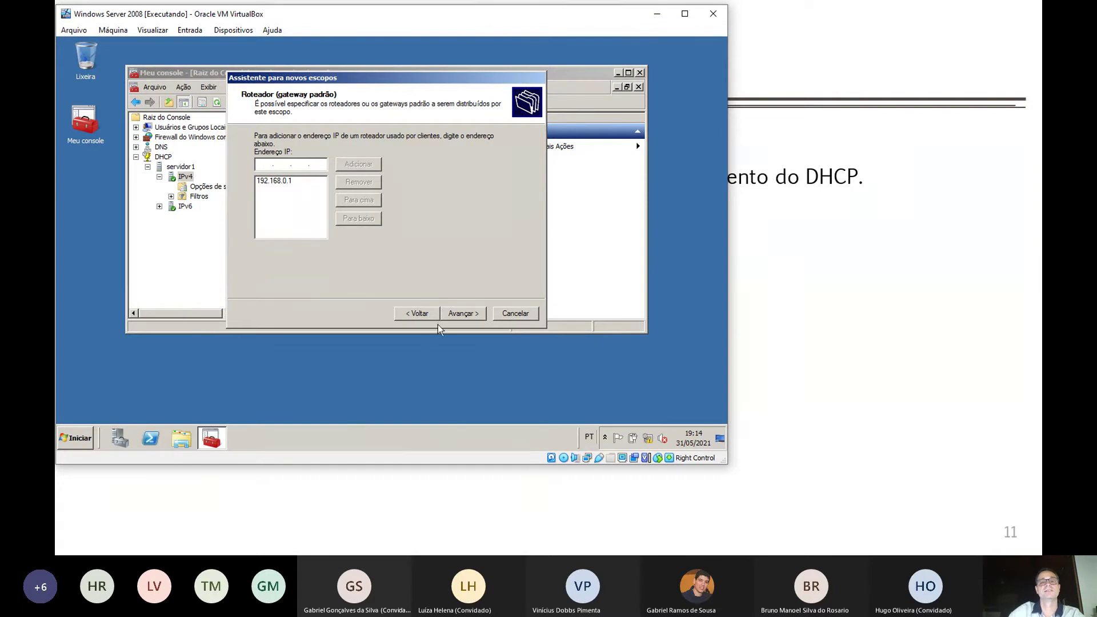
pyautogui.click(463, 314)
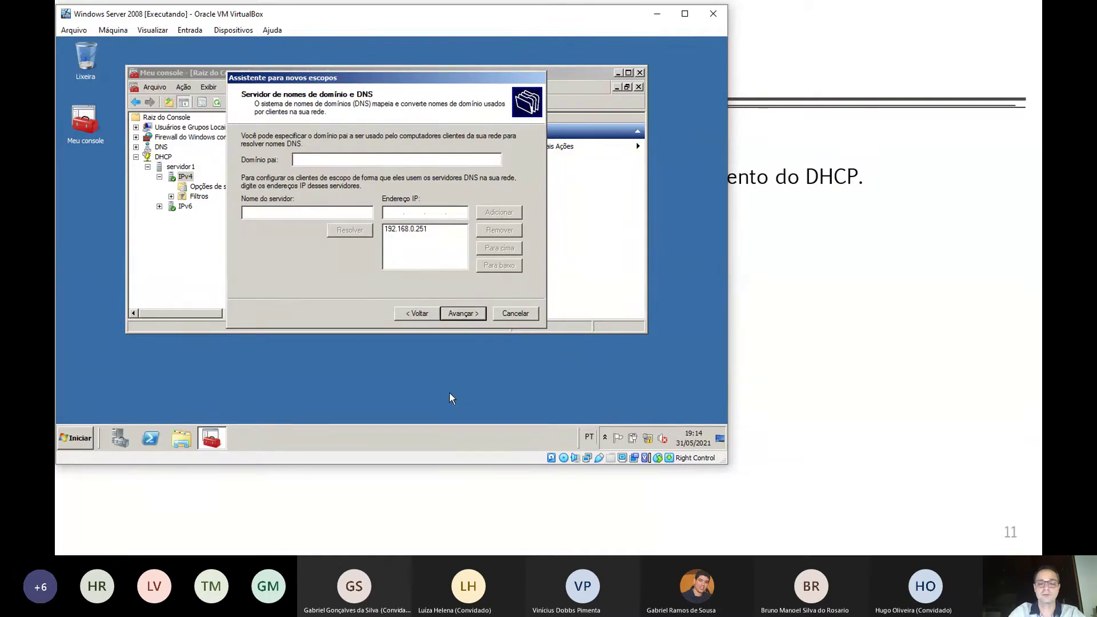
# Set the parent domain to labso.com.br, add DNS server 192.168.0.253 despite the validity warning, and continue to the WINS settings
pyautogui.write('labso.')
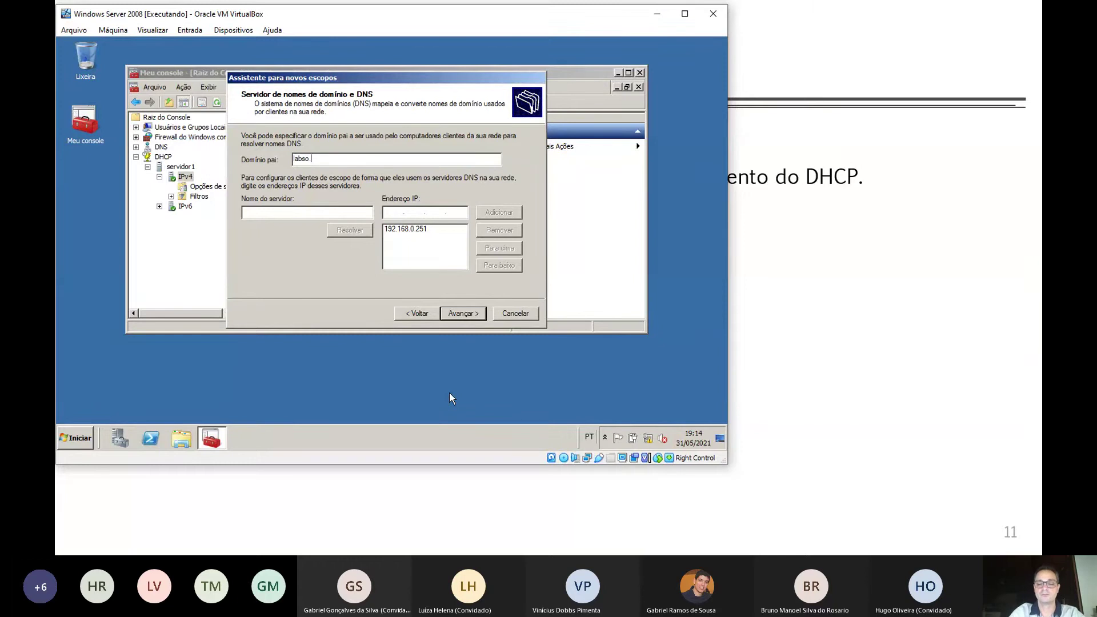
pyautogui.write('com.br')
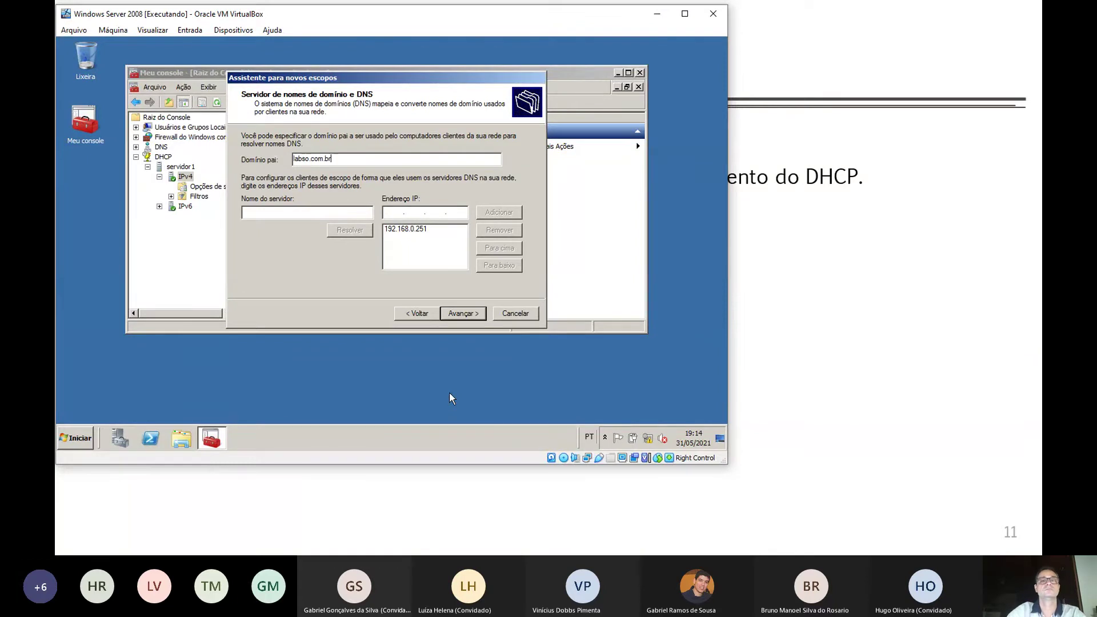
pyautogui.click(393, 214)
pyautogui.write('192 . 168 . 0 . ')
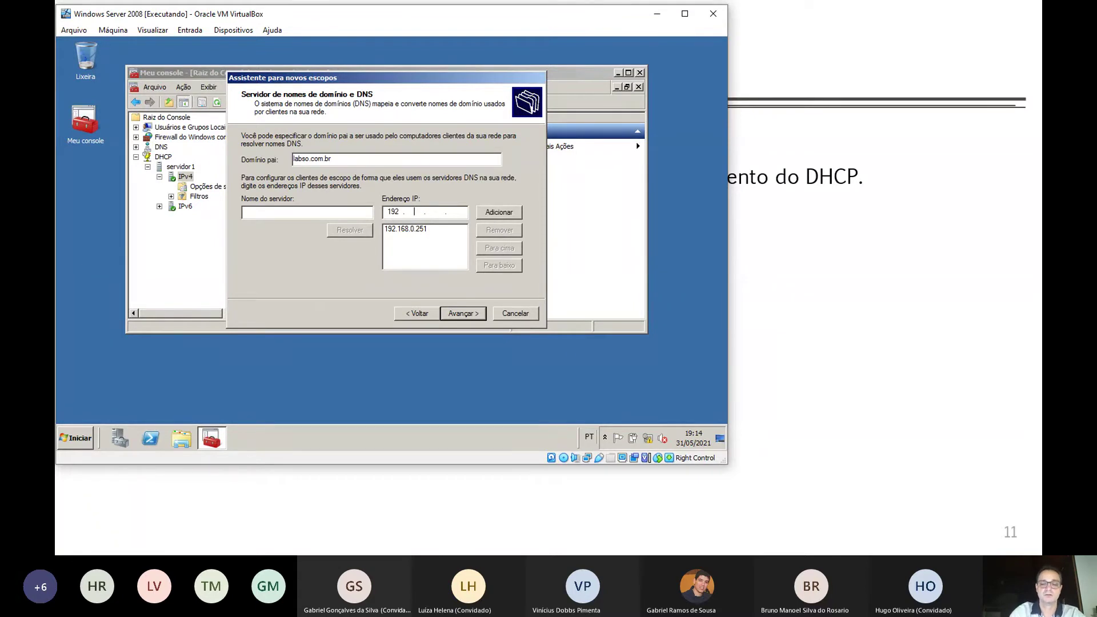
pyautogui.write('253')
pyautogui.click(505, 218)
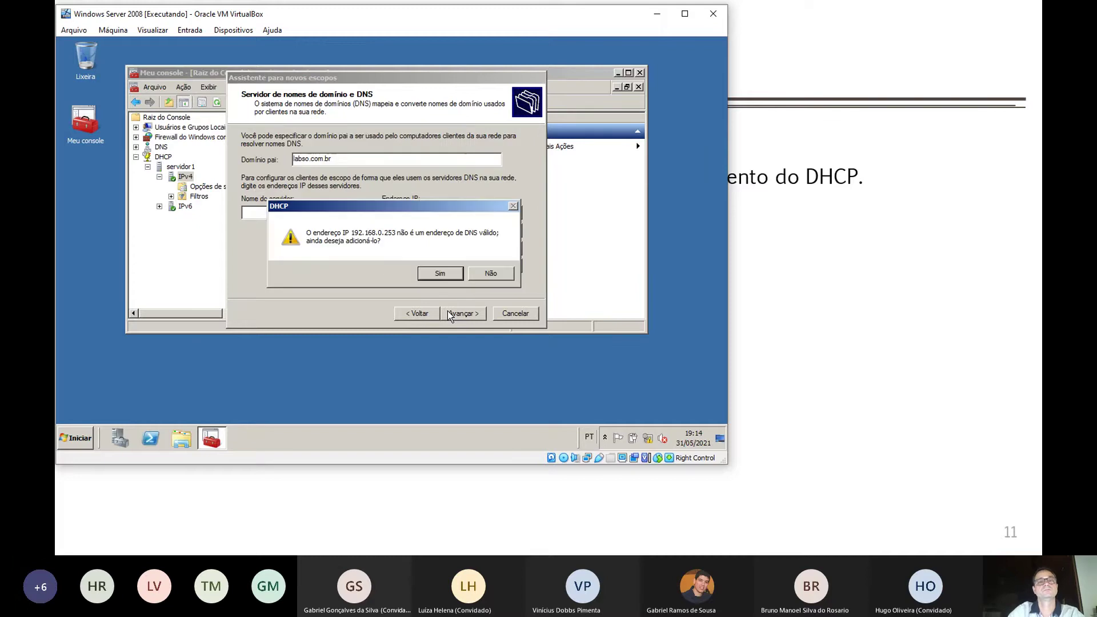
pyautogui.click(453, 275)
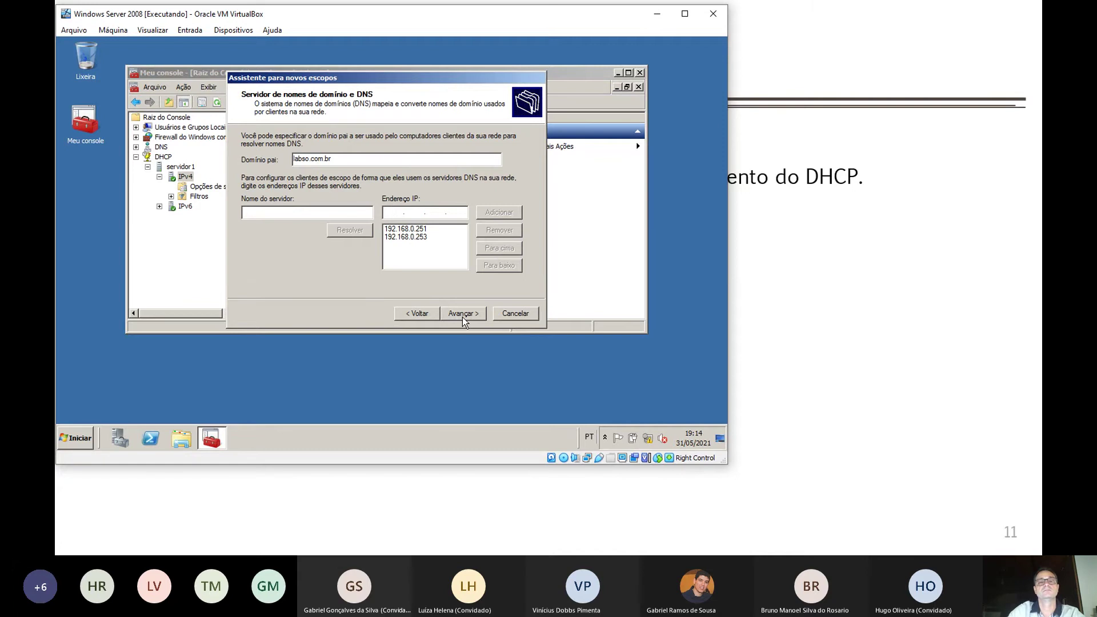
pyautogui.click(462, 316)
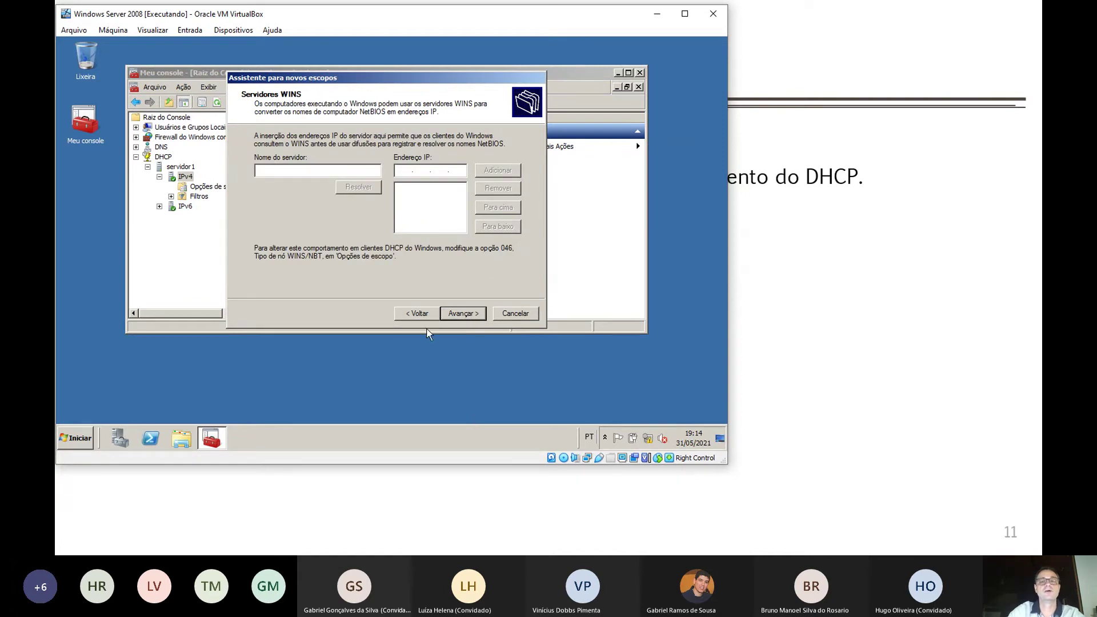
# Complete the new scope wizard without WINS servers, choosing to activate the scope now
pyautogui.click(463, 314)
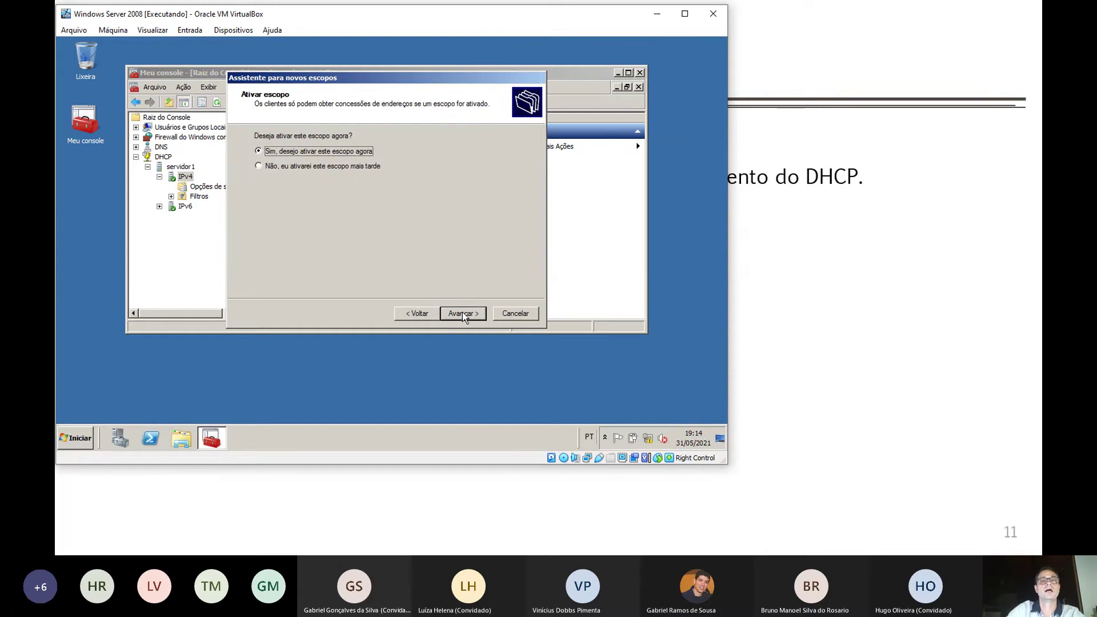
pyautogui.click(460, 318)
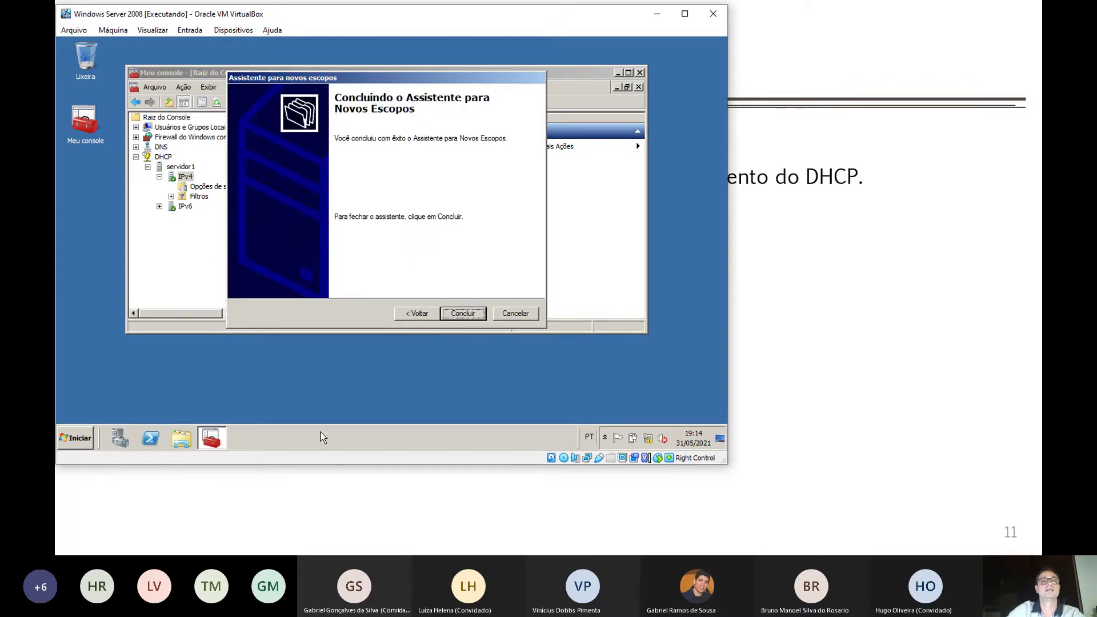
pyautogui.click(460, 313)
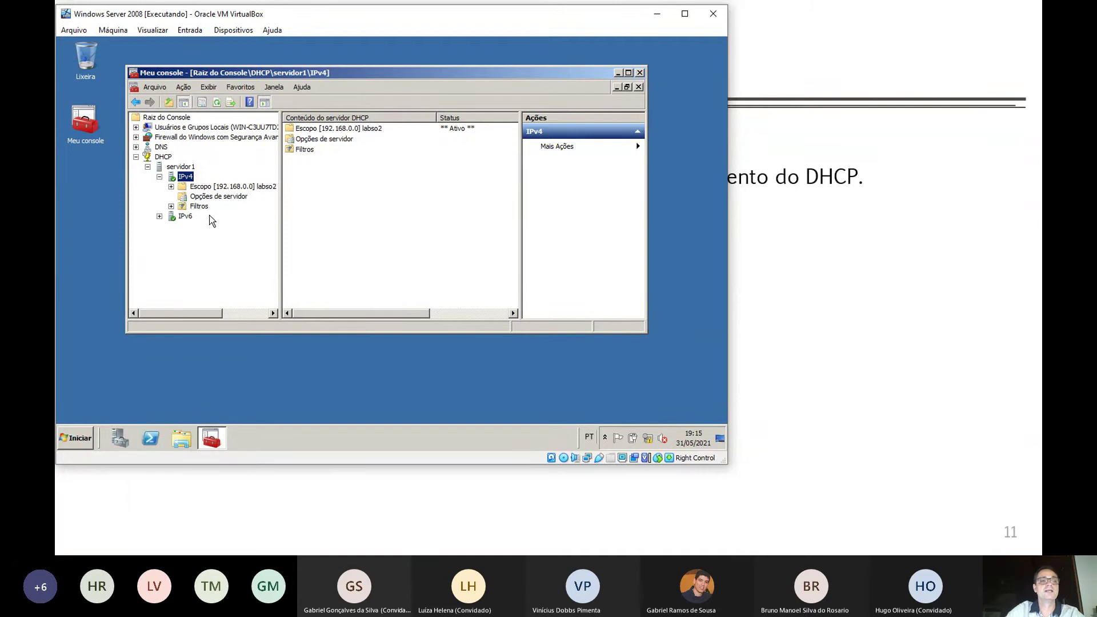
# Examine the server options and the router, DNS server and domain name entries in the labso2 scope's options
pyautogui.click(217, 196)
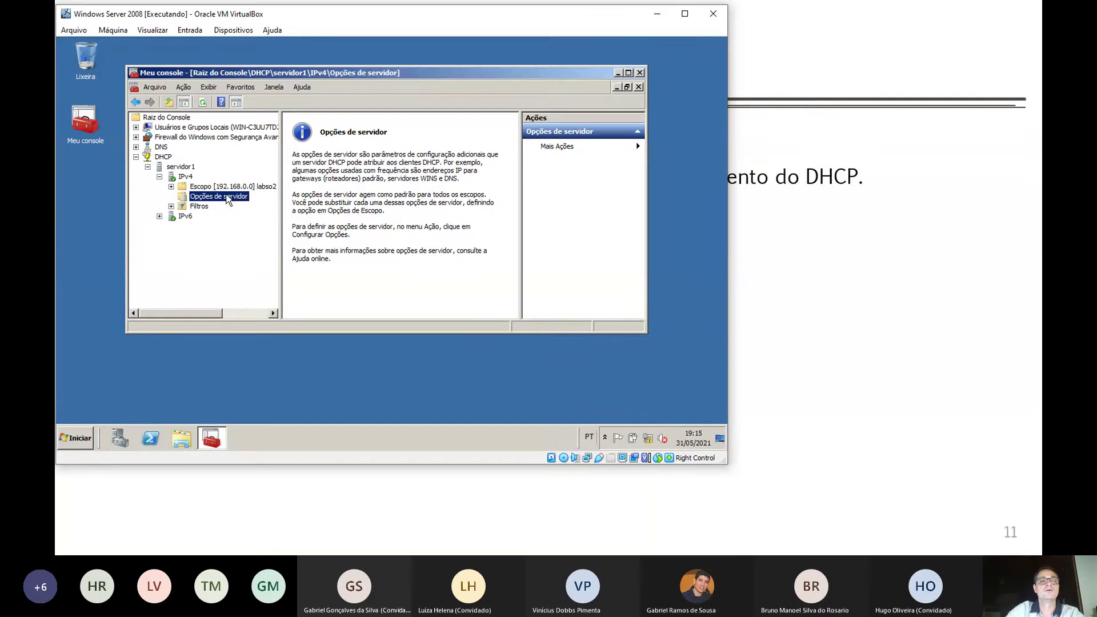
pyautogui.doubleClick(202, 187)
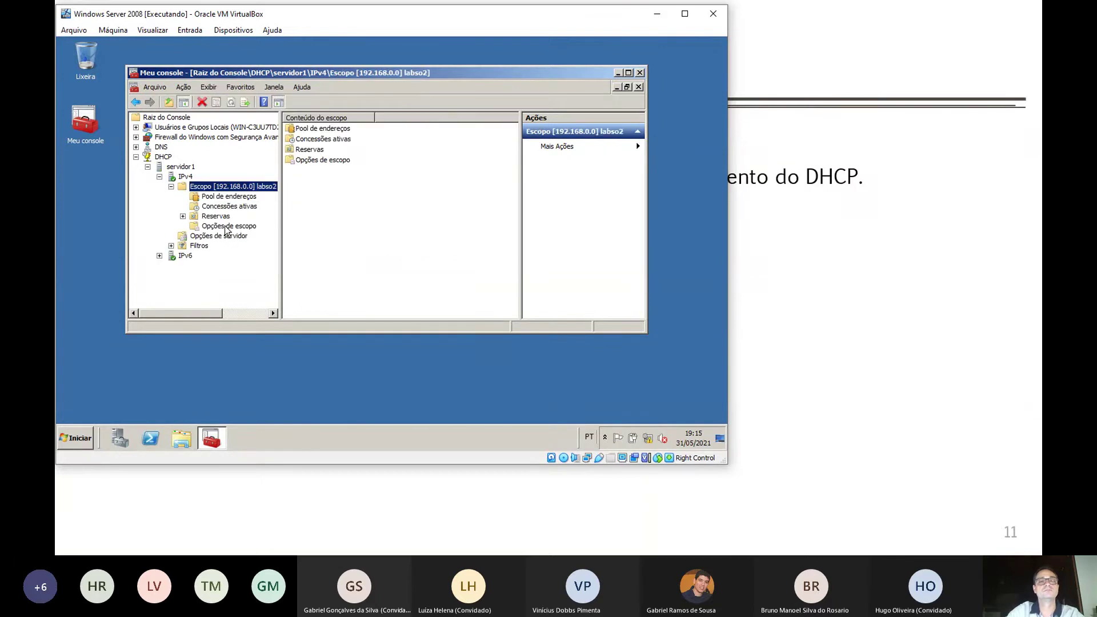
pyautogui.doubleClick(311, 161)
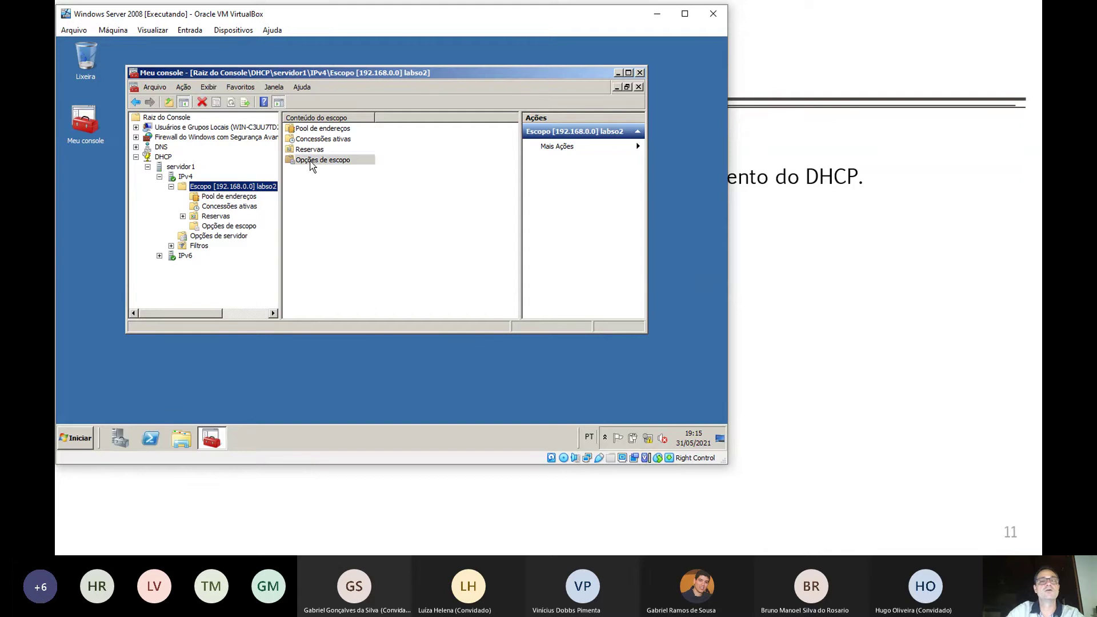
pyautogui.click(324, 129)
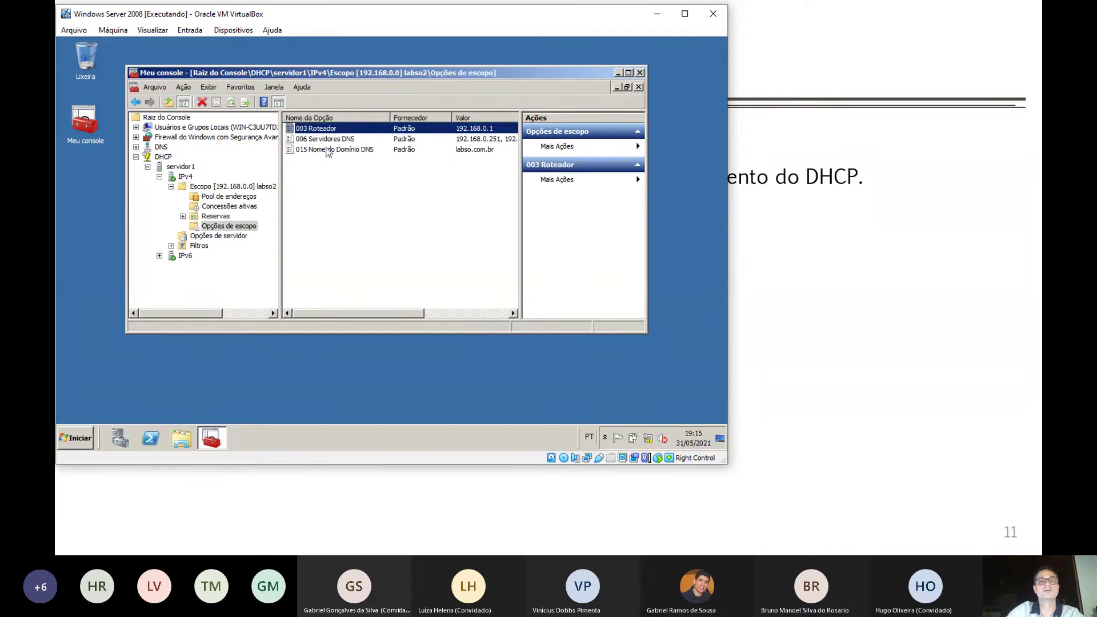
pyautogui.click(327, 140)
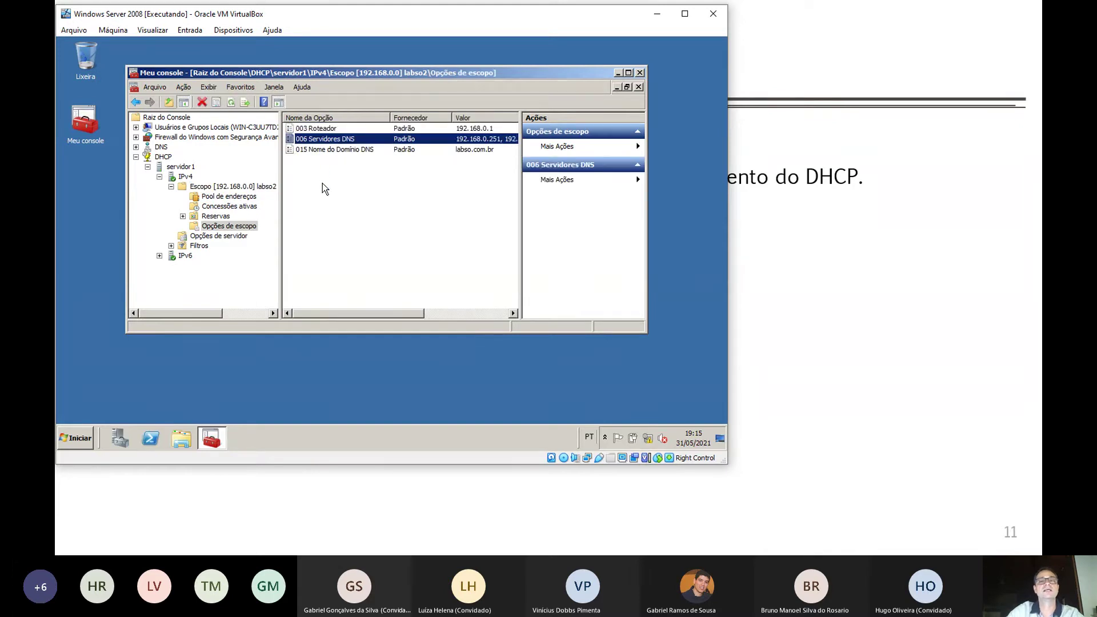
pyautogui.click(324, 152)
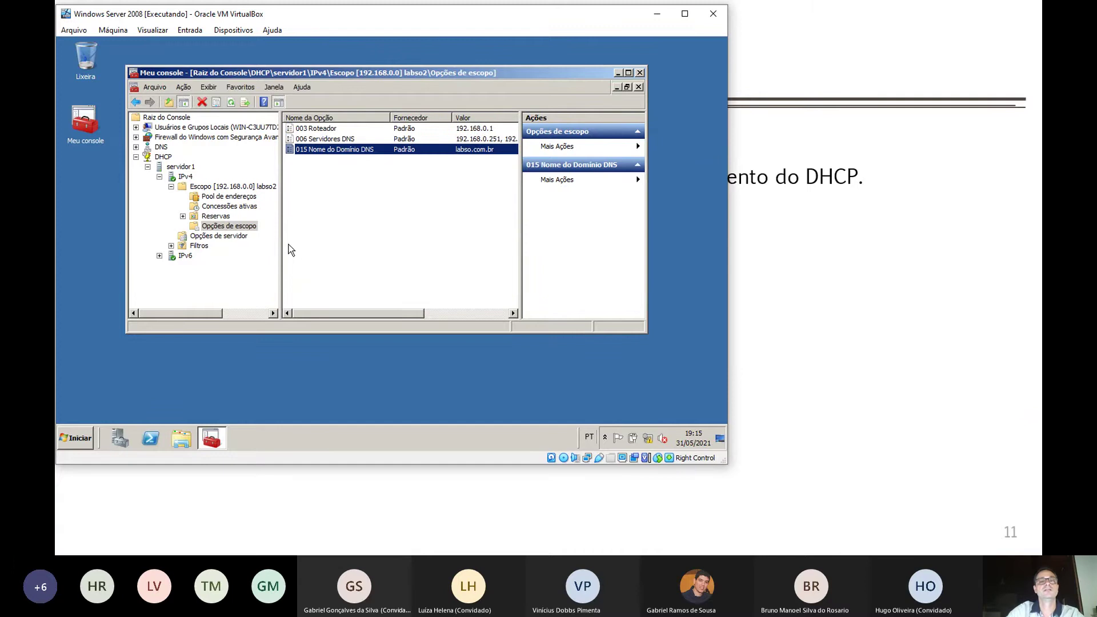
pyautogui.click(235, 236)
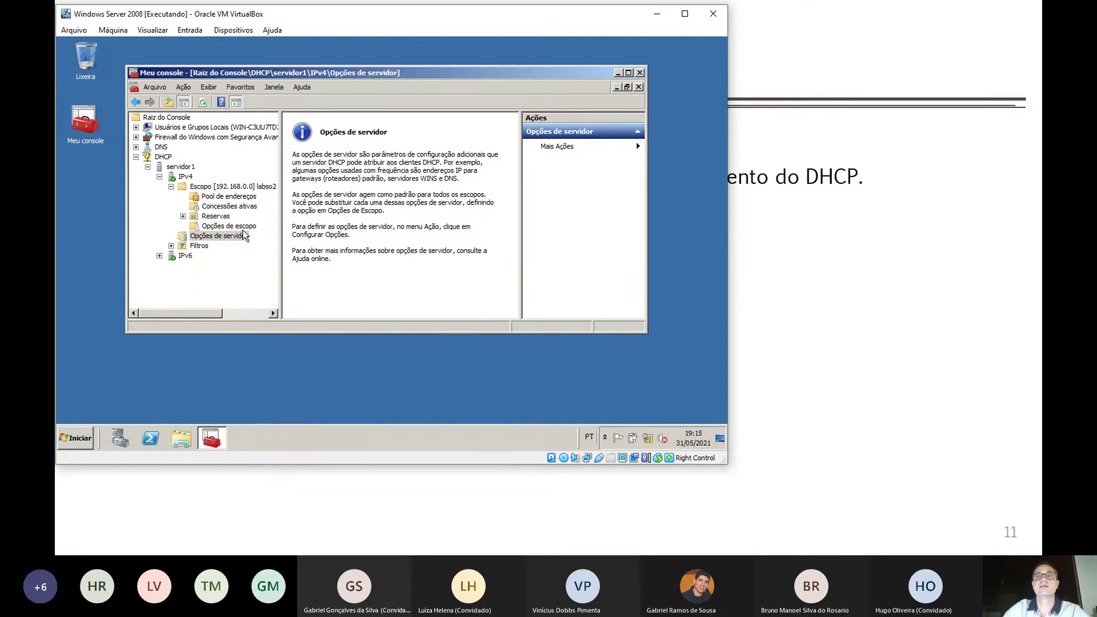
pyautogui.click(229, 188)
pyautogui.click(232, 237)
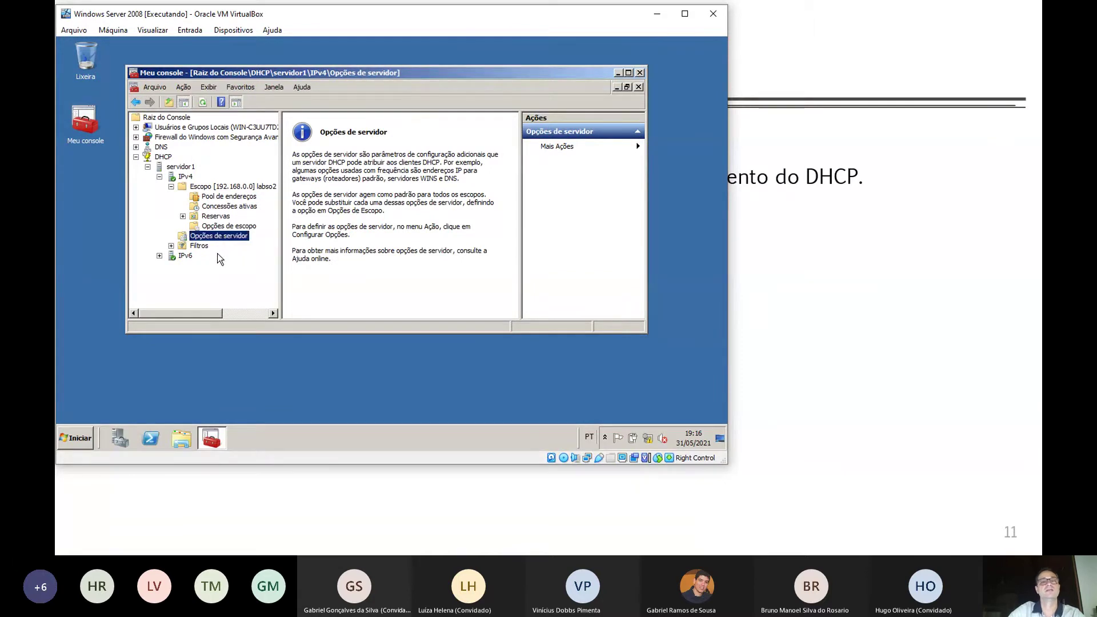
pyautogui.click(236, 228)
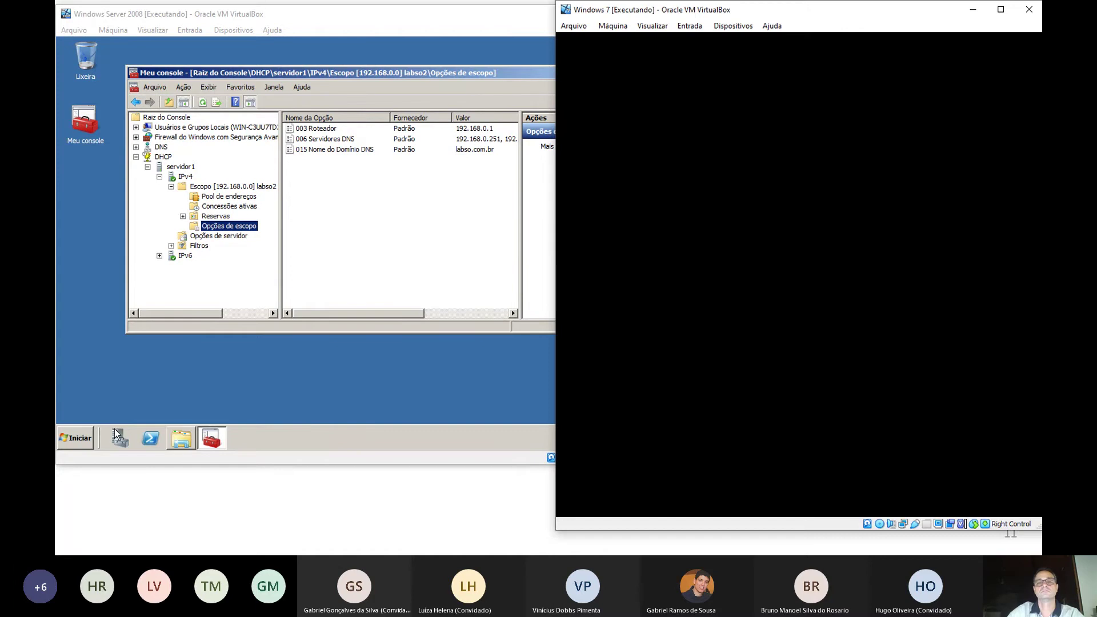
# Switch to the Windows 7 virtual machine and display its full IP configuration with ipconfig /all
pyautogui.click(743, 337)
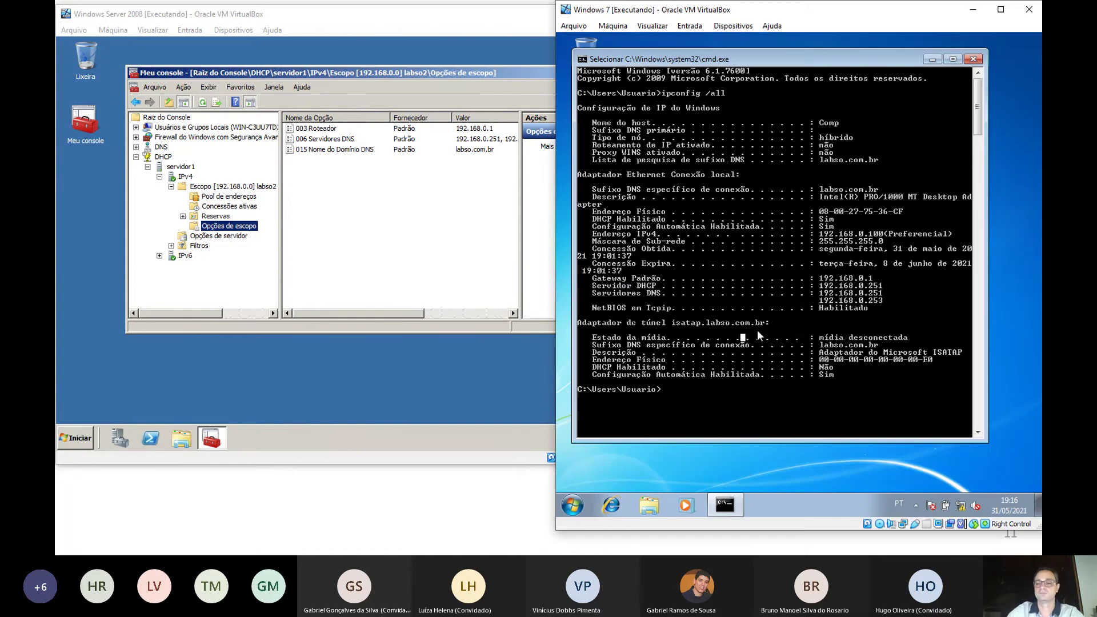
pyautogui.press('Escape')
pyautogui.press('Up')
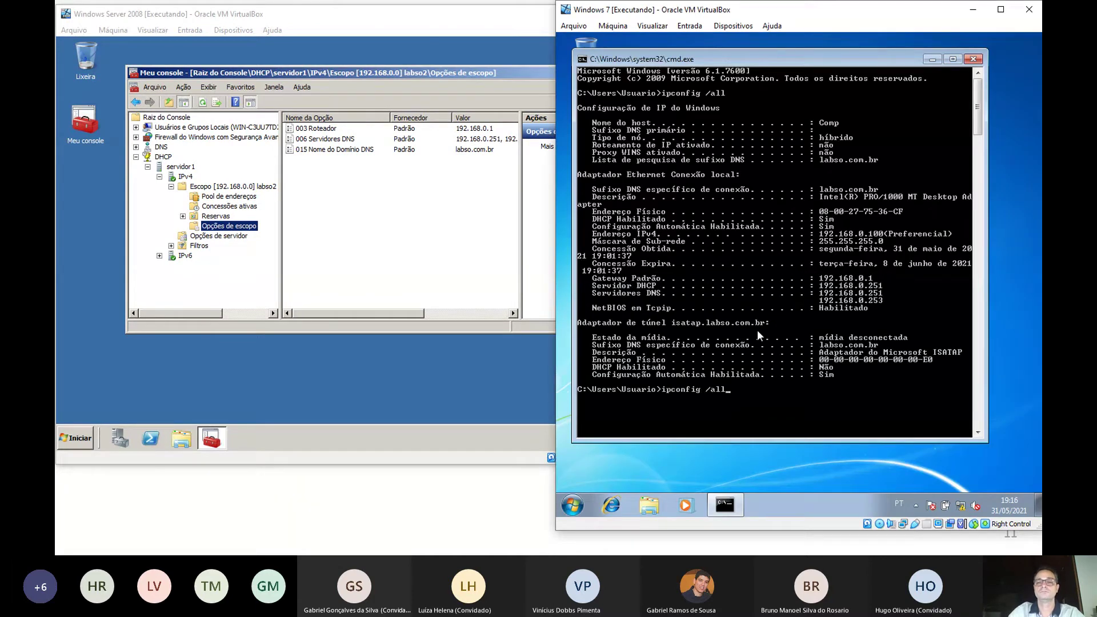
pyautogui.press('Return')
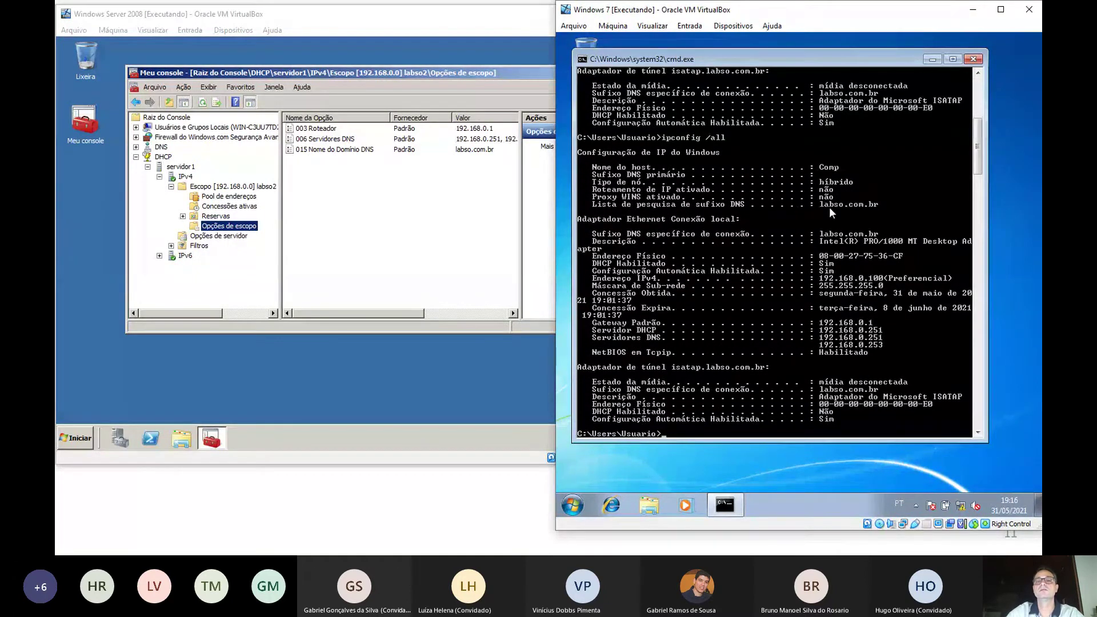
pyautogui.press('Return')
pyautogui.press('Return')
pyautogui.press('Return')
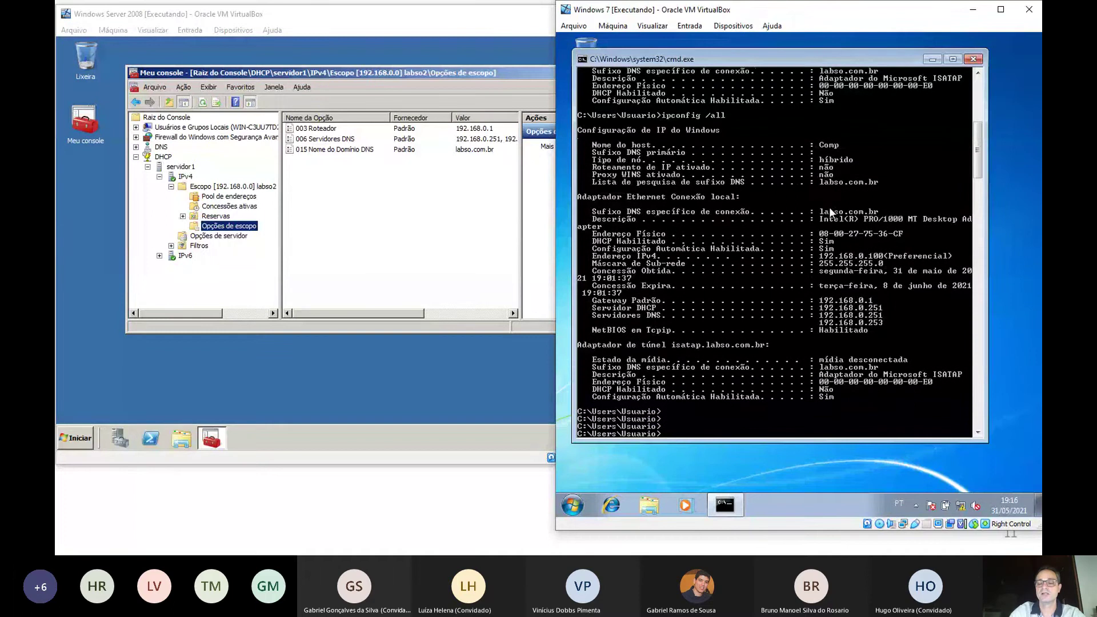
# Clear the client's command prompt with cls and release its DHCP lease with ipconfig /release
pyautogui.write('cls')
pyautogui.press('Return')
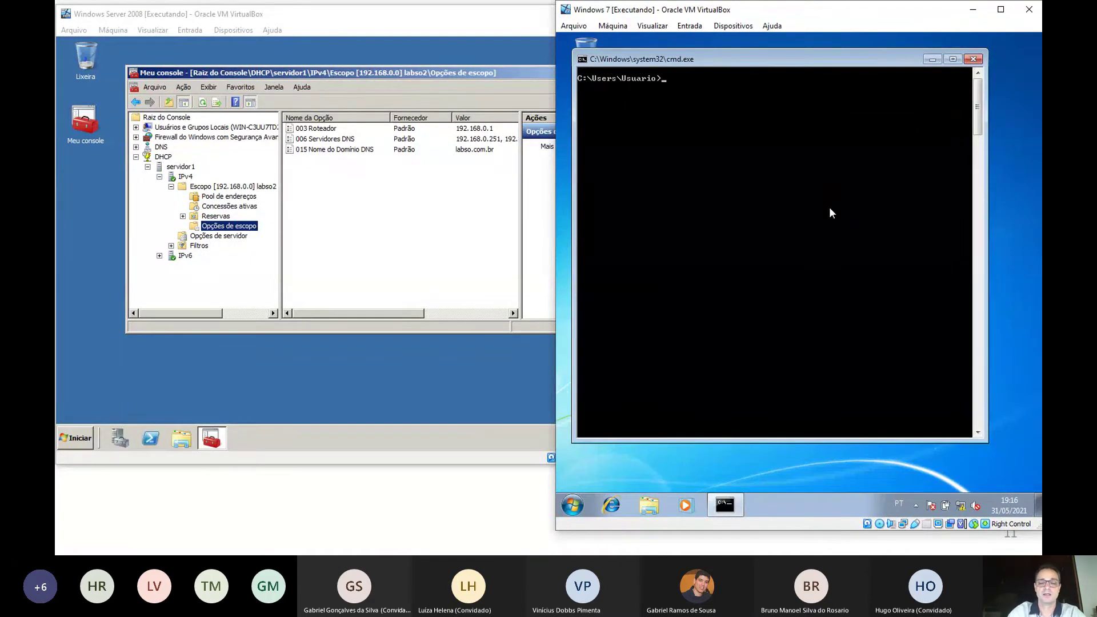
pyautogui.write('ipconfi')
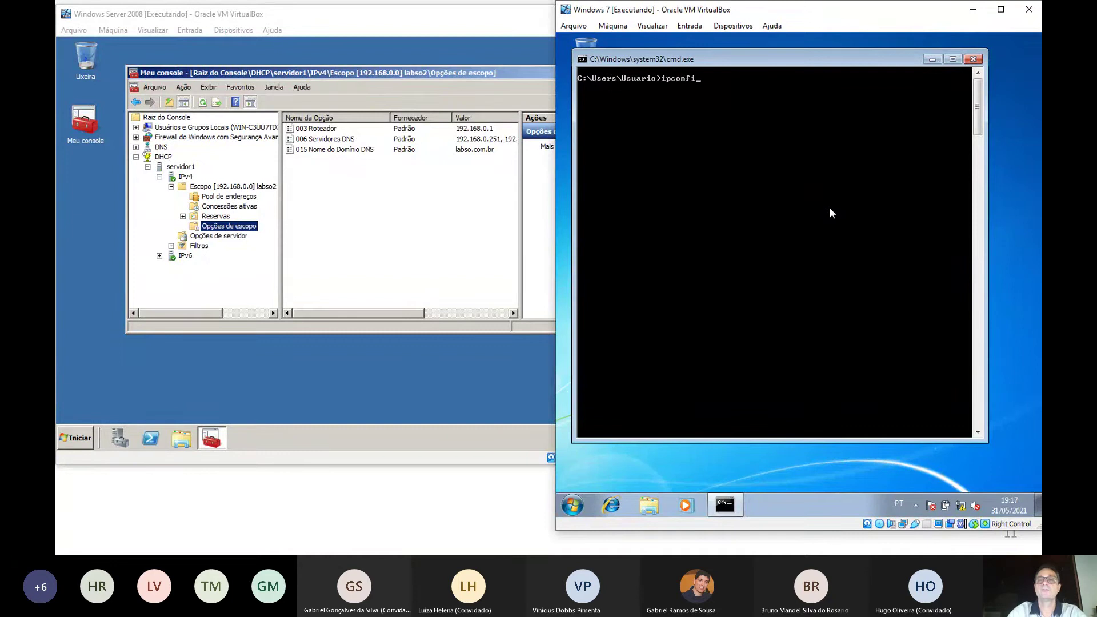
pyautogui.write('g /releae')
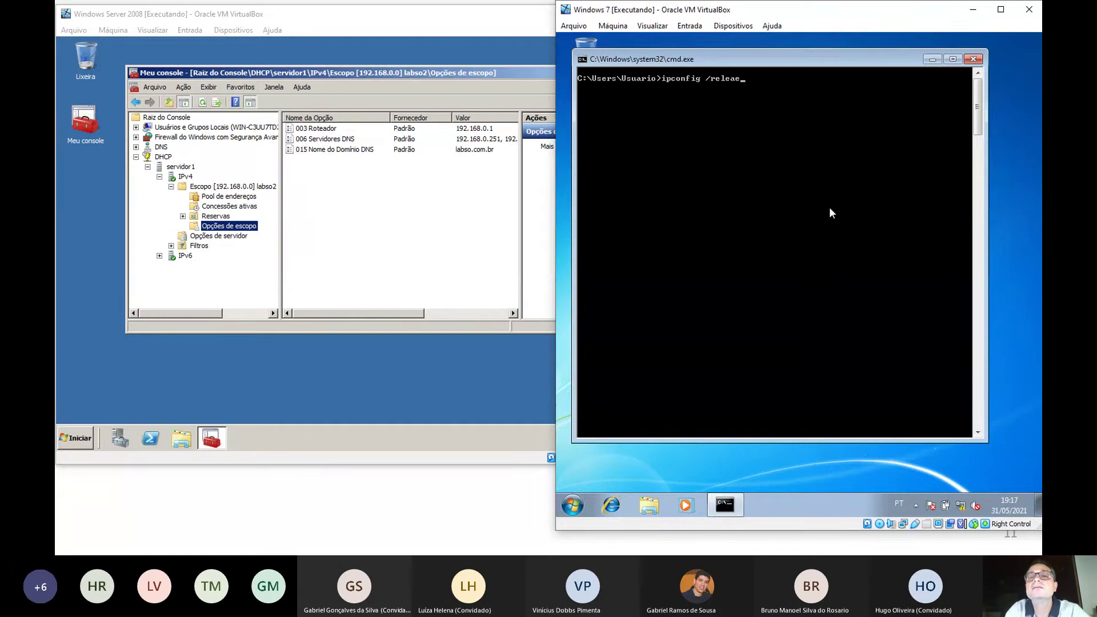
pyautogui.press('BackSpace')
pyautogui.write('se')
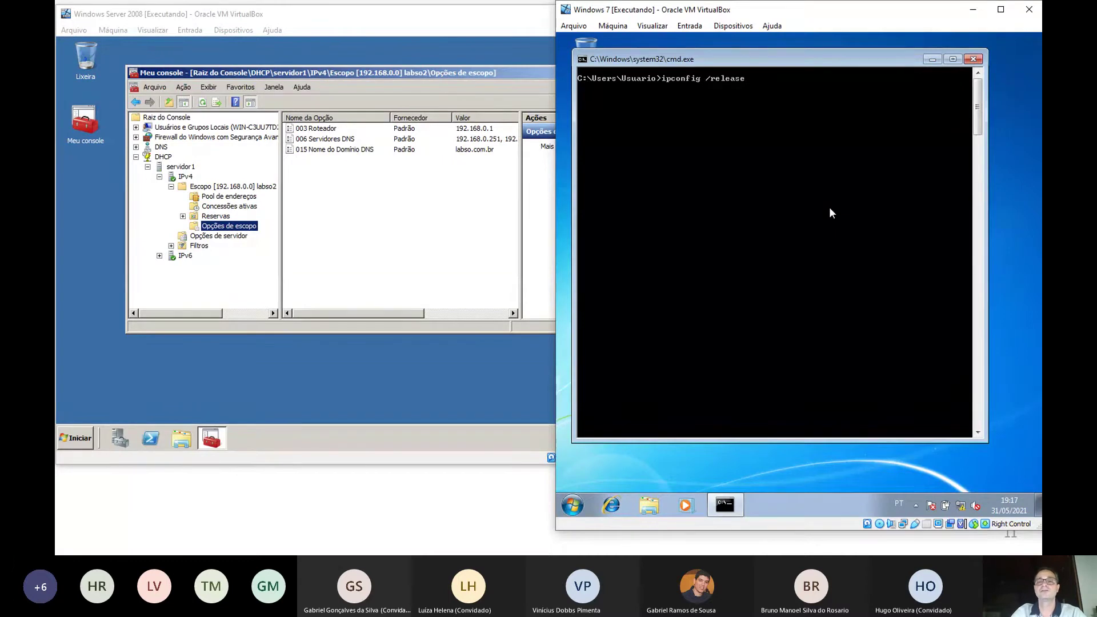
pyautogui.press('Return')
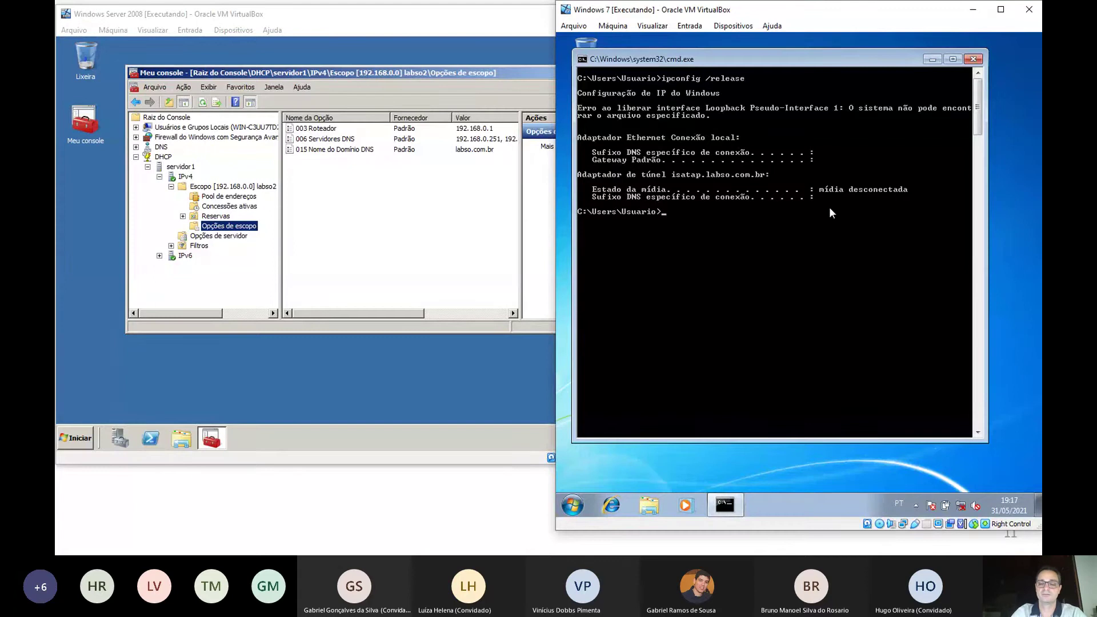
# Clear the console and check the client's full IP configuration again with ipconfig /all
pyautogui.write('cls')
pyautogui.press('Return')
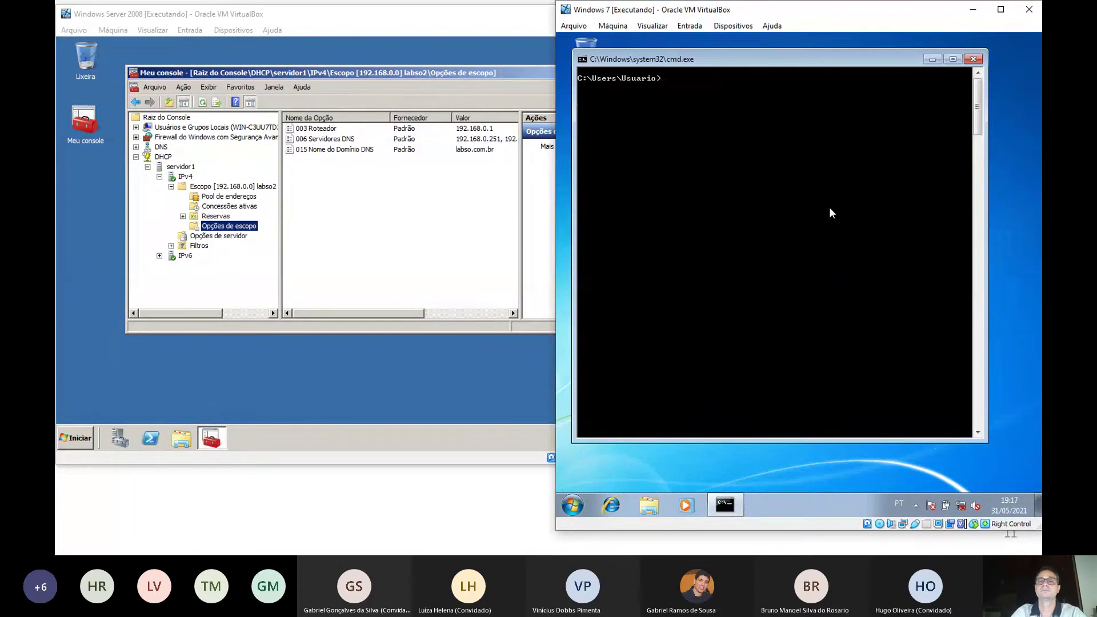
pyautogui.press('Up')
pyautogui.press('Up')
pyautogui.press('Escape')
pyautogui.press('Up')
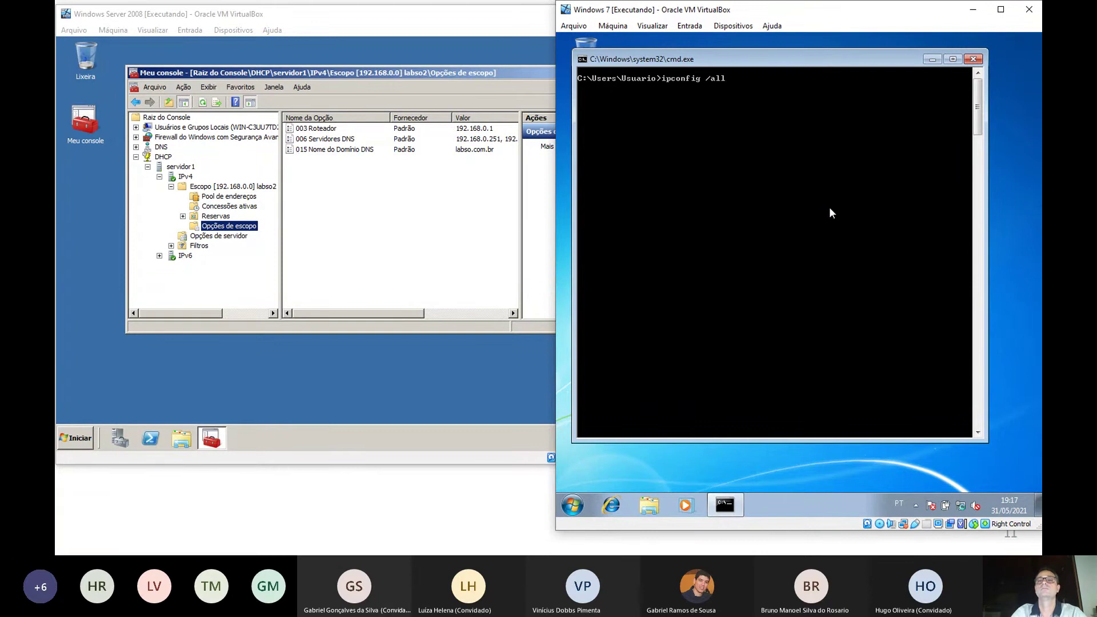
pyautogui.press('Return')
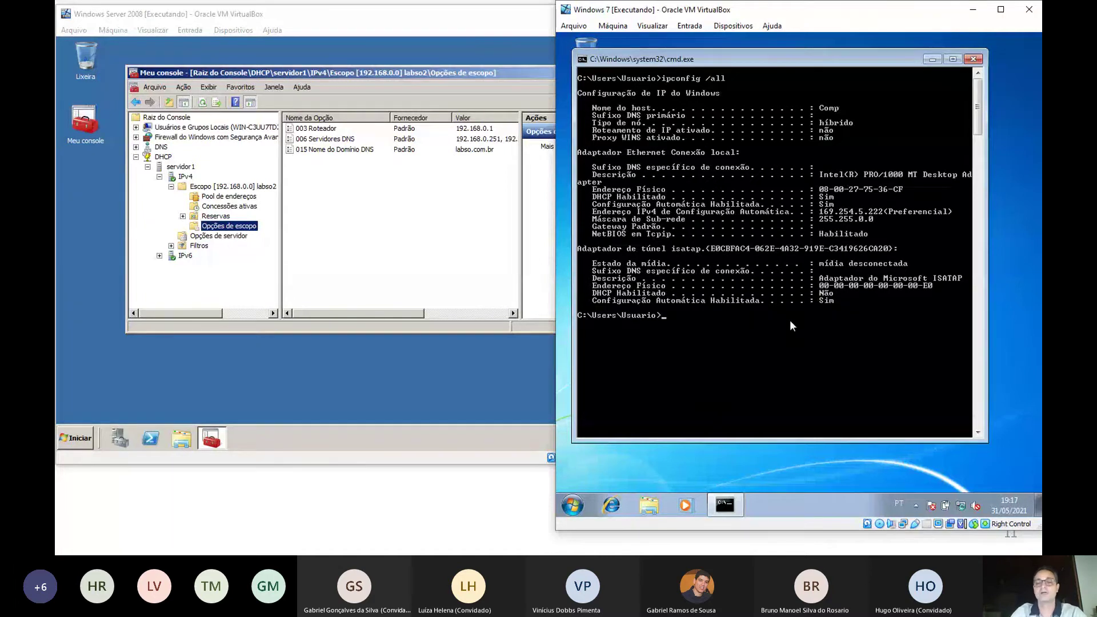
# Switch to the Windows Server 2008 virtual machine and refresh the labso2 scope's active leases
pyautogui.click(231, 207)
pyautogui.rightClick(357, 207)
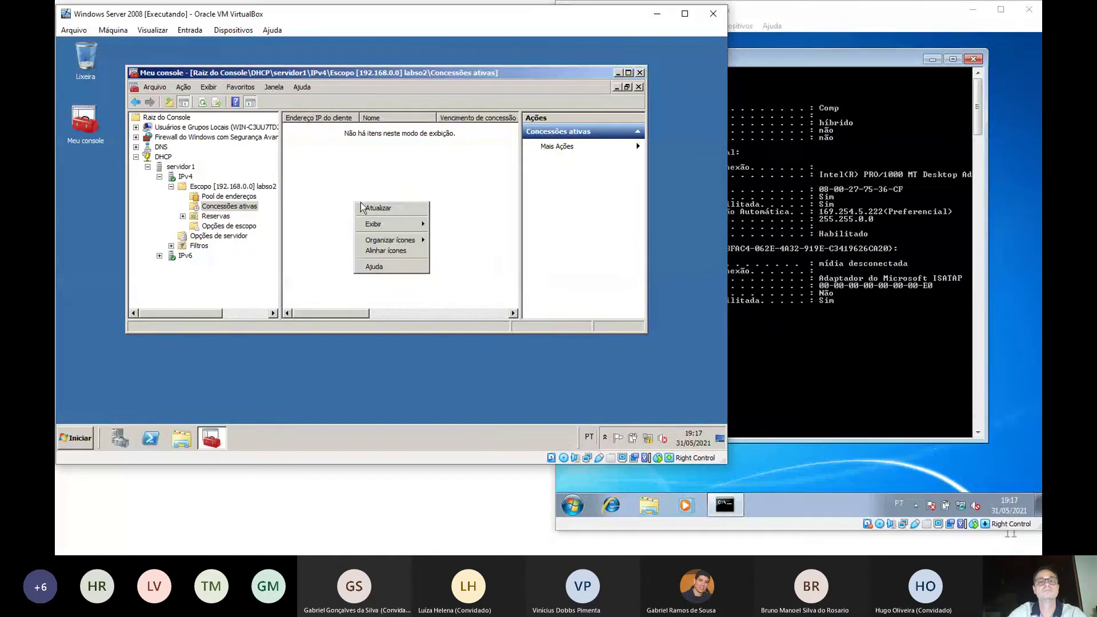
pyautogui.click(367, 210)
# Return to the Windows 7 virtual machine and request a new DHCP lease with ipconfig /renew
pyautogui.click(802, 227)
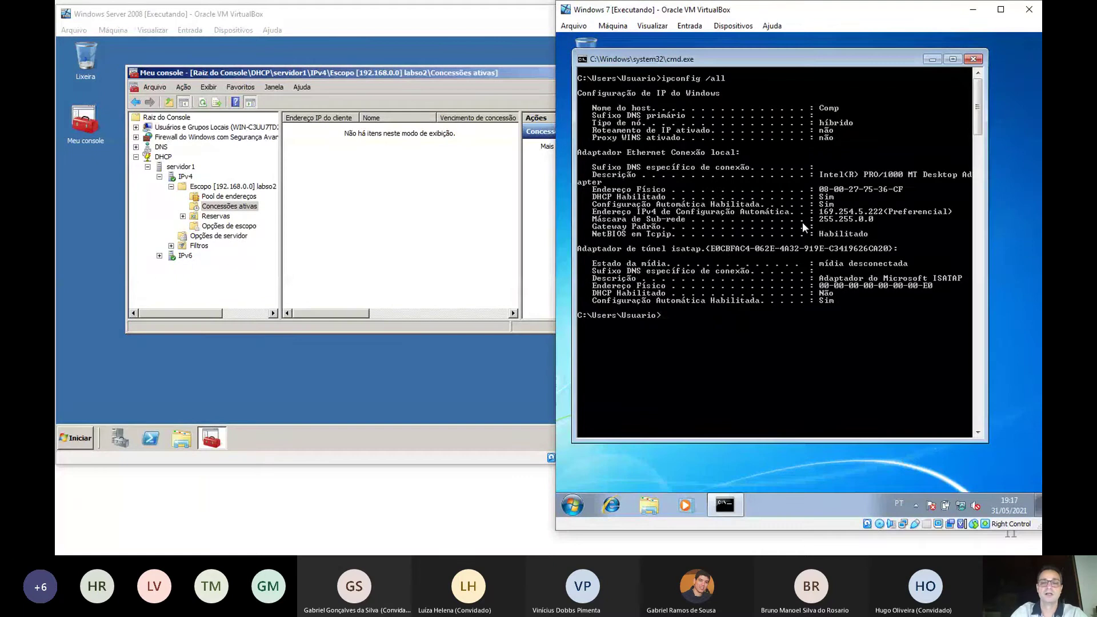
pyautogui.write('ipconfig ')
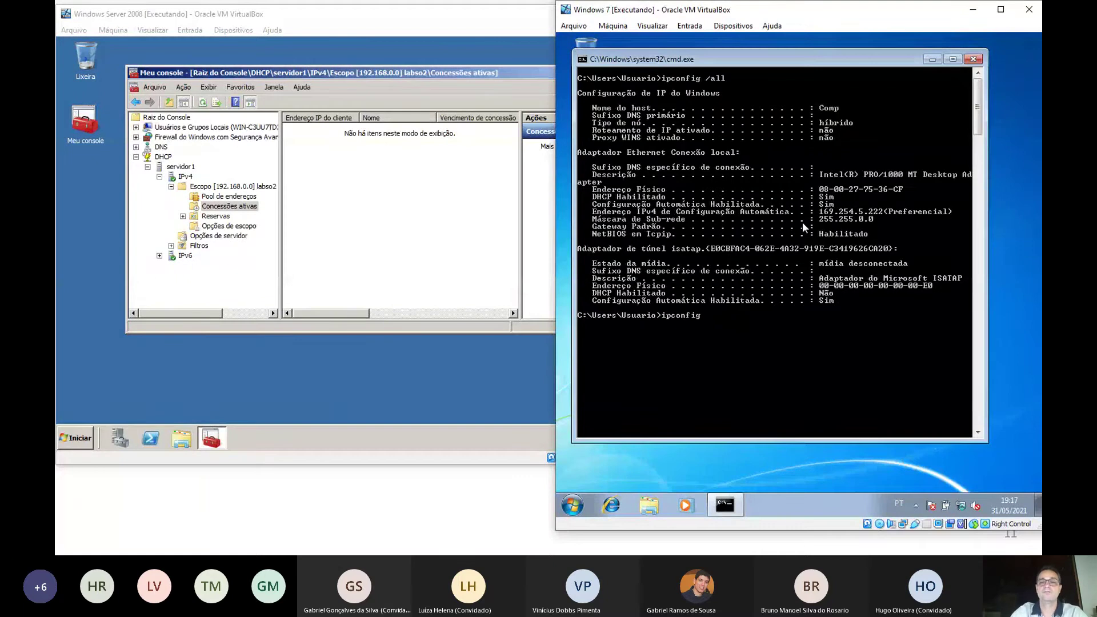
pyautogui.write('/renew')
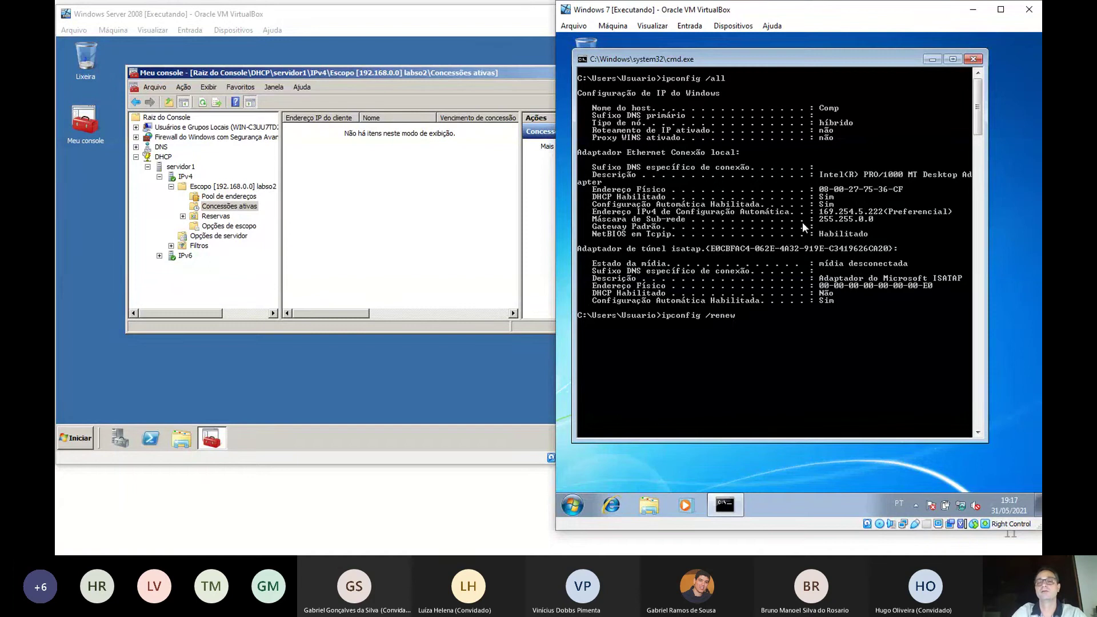
pyautogui.press('Return')
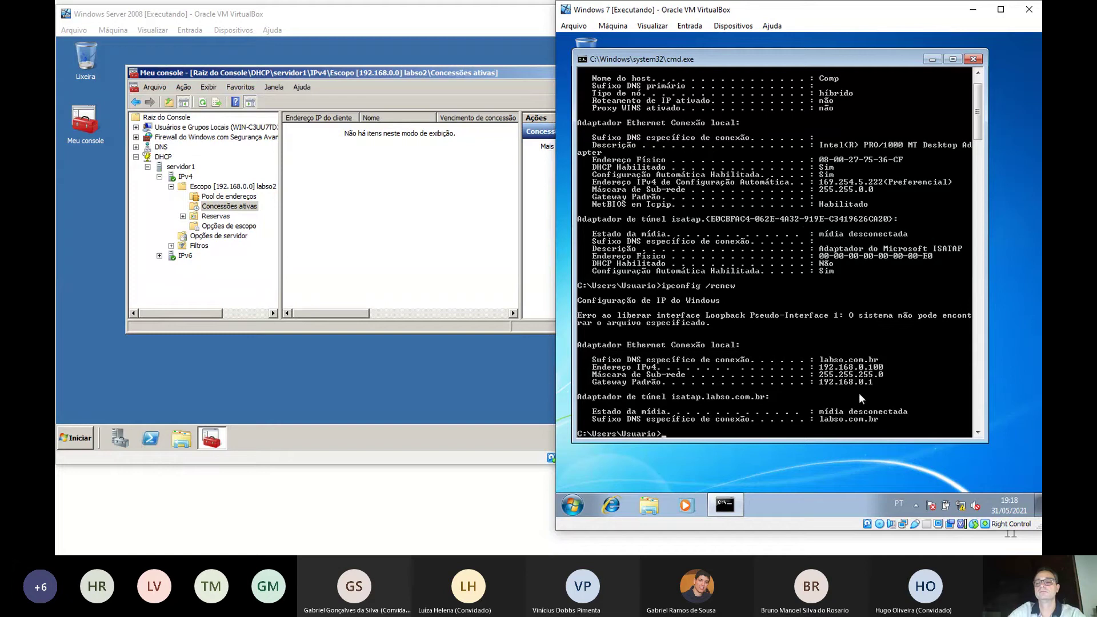
# Go back to the Windows Server 2008 virtual machine and refresh the active leases list to check the client's lease
pyautogui.click(363, 183)
pyautogui.rightClick(362, 183)
pyautogui.click(384, 193)
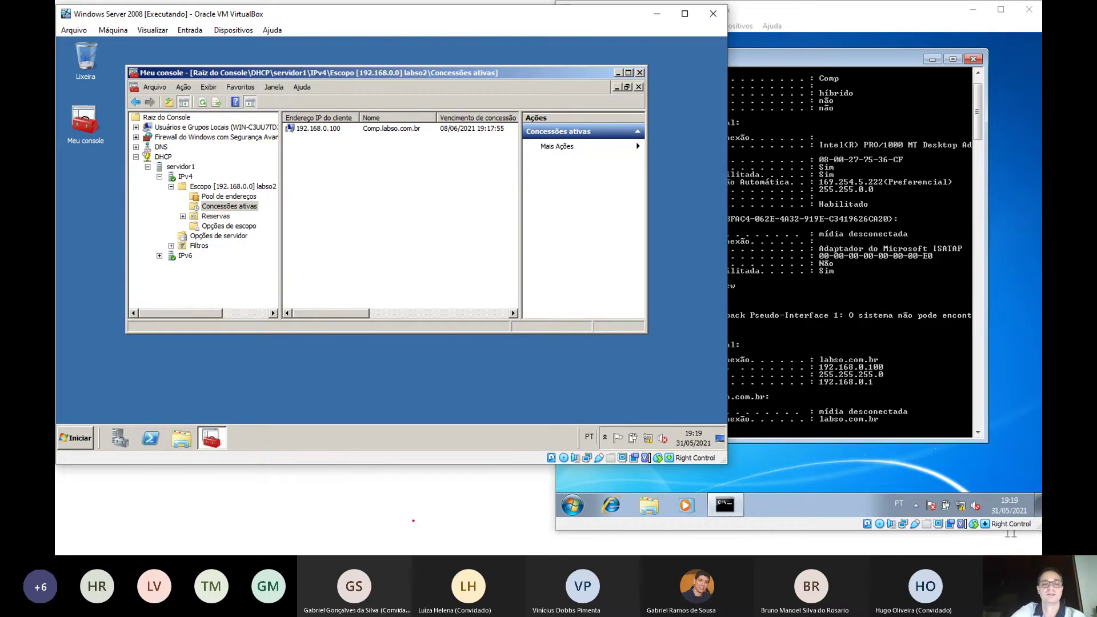
# Switch to the slide presentation and advance to the section on creating and configuring scopes with netsh
pyautogui.hotkey('alt', 'Tab')
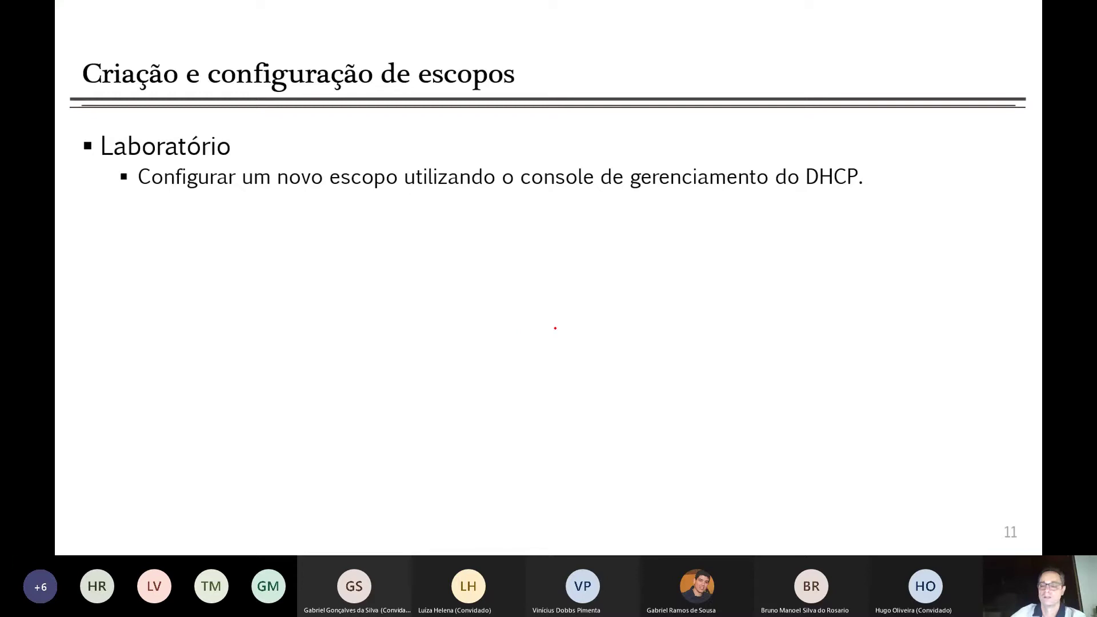
pyautogui.press('Right')
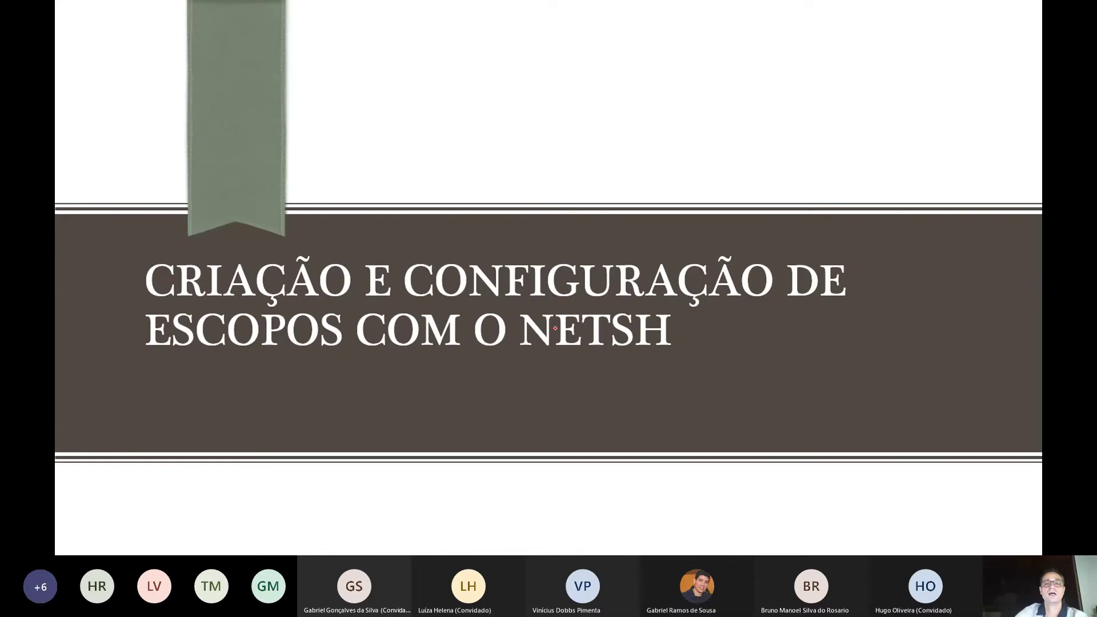
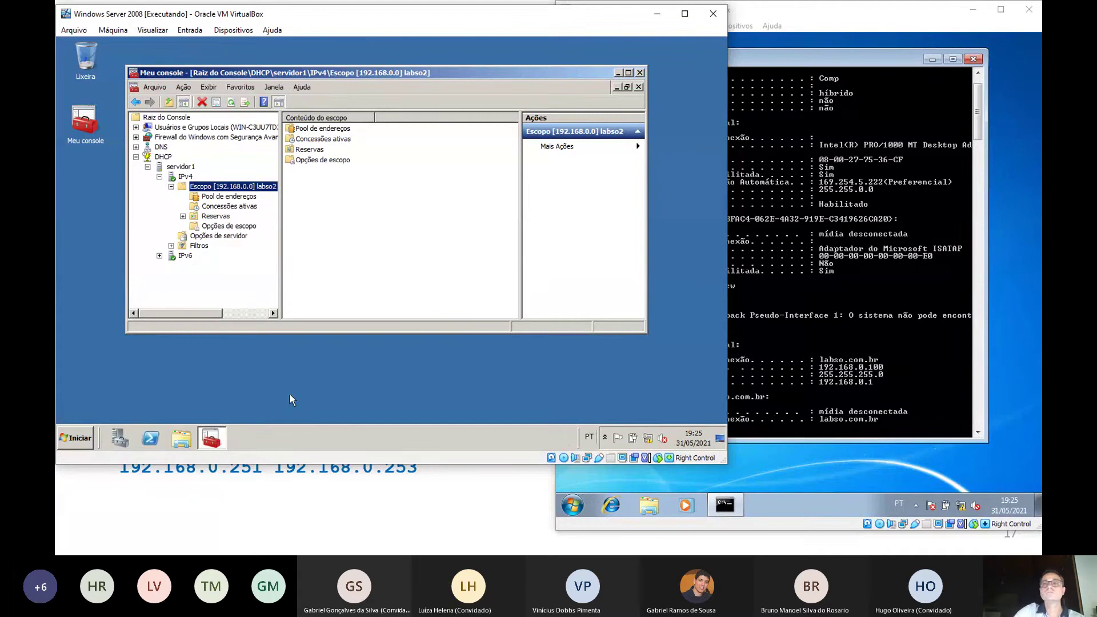
# Open a Command Prompt in the Windows Server 2008 virtual machine
pyautogui.click(80, 434)
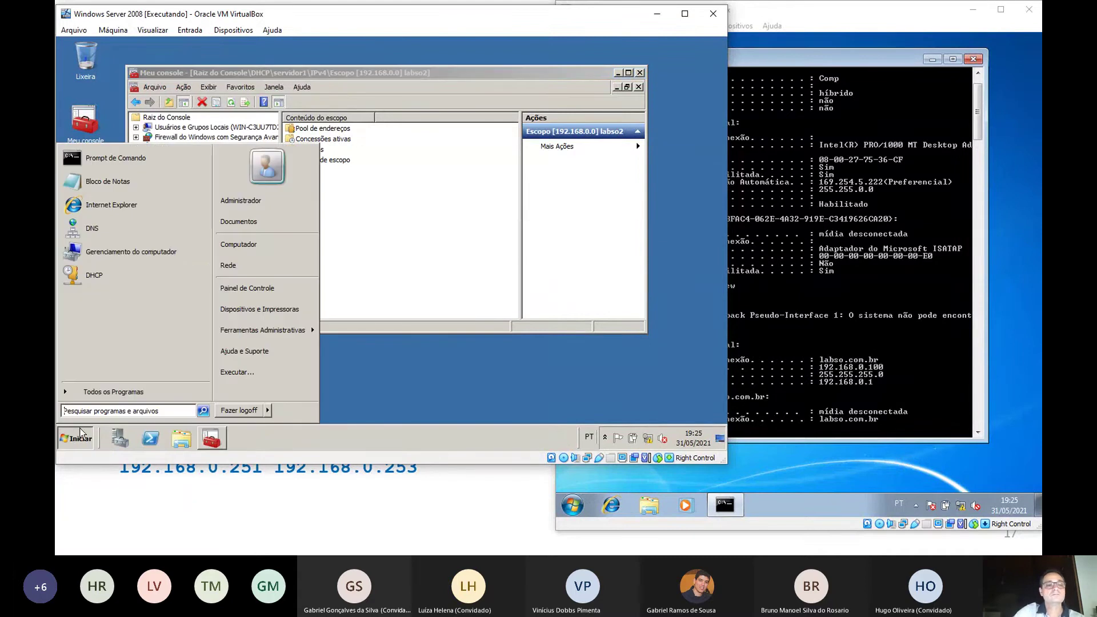
pyautogui.click(114, 157)
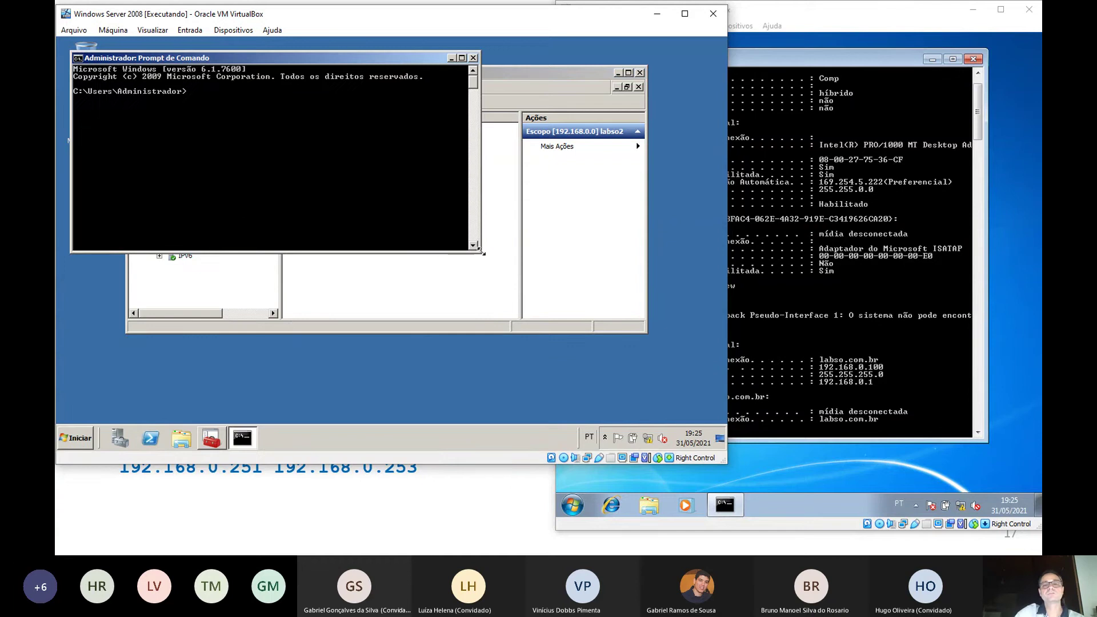
# Make the Command Prompt window taller and try to paste the copied netsh command into it
pyautogui.moveTo(481, 251); pyautogui.dragTo(570, 382)
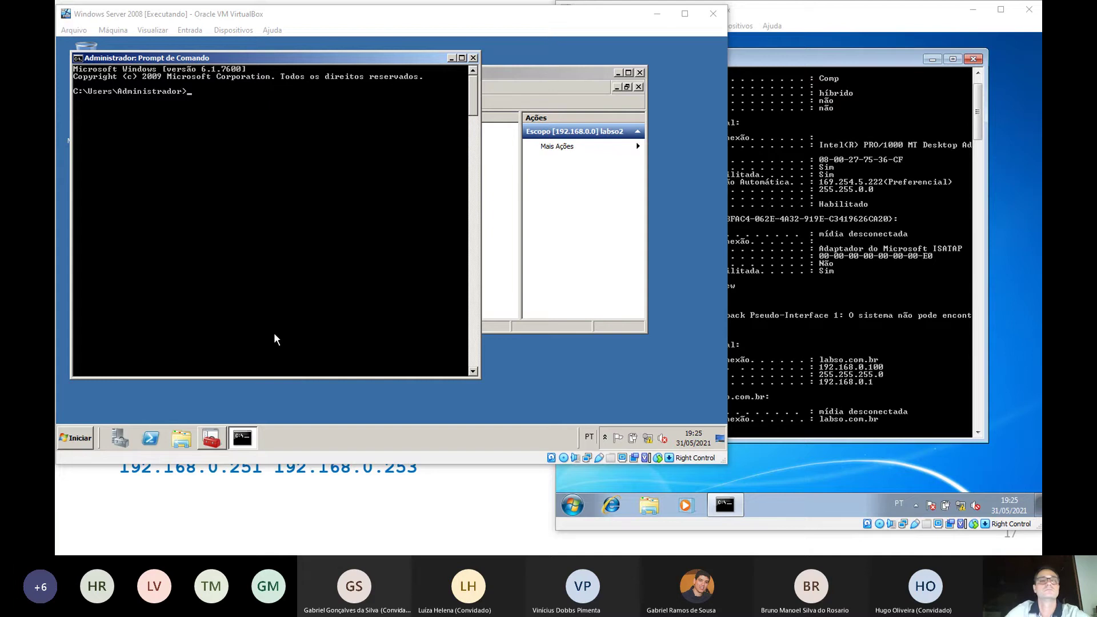
pyautogui.click(273, 288)
pyautogui.rightClick(272, 286)
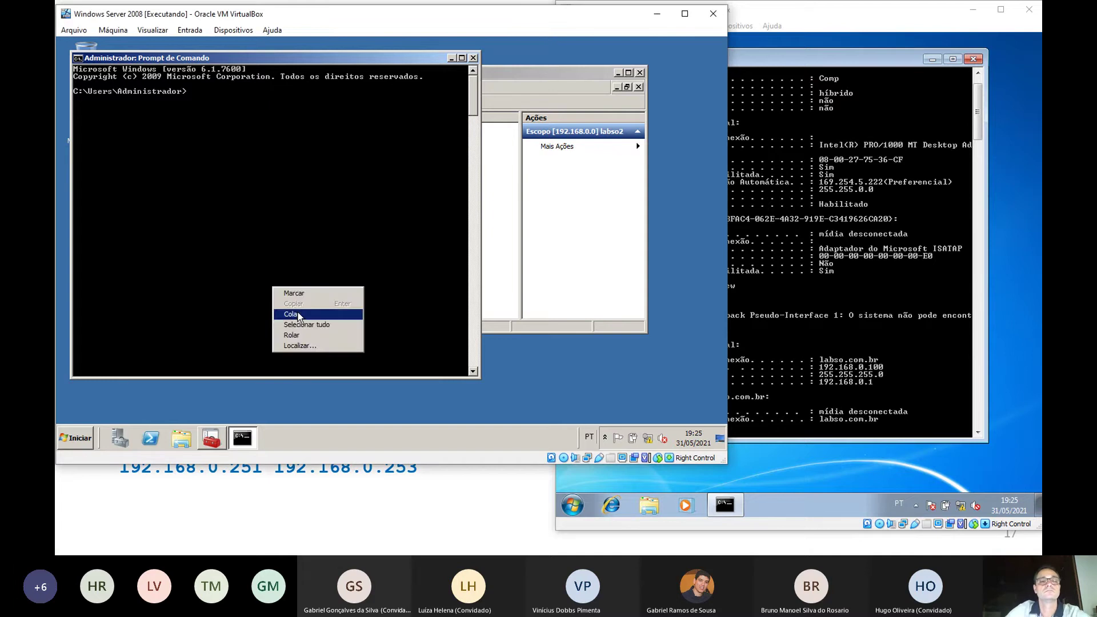
pyautogui.click(297, 311)
pyautogui.rightClick(296, 284)
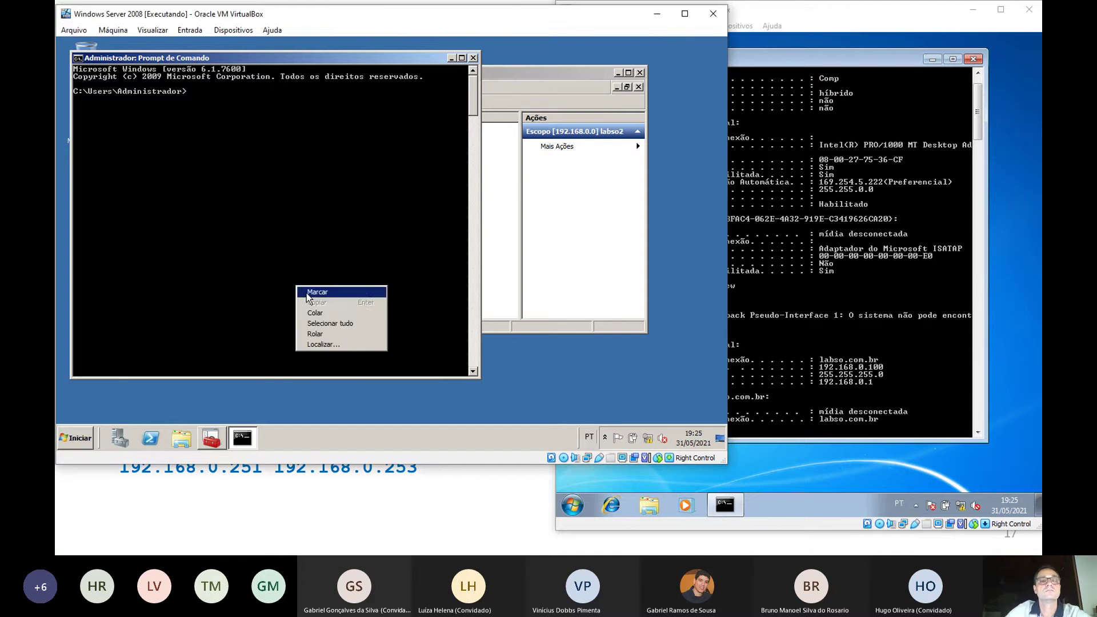
pyautogui.click(313, 303)
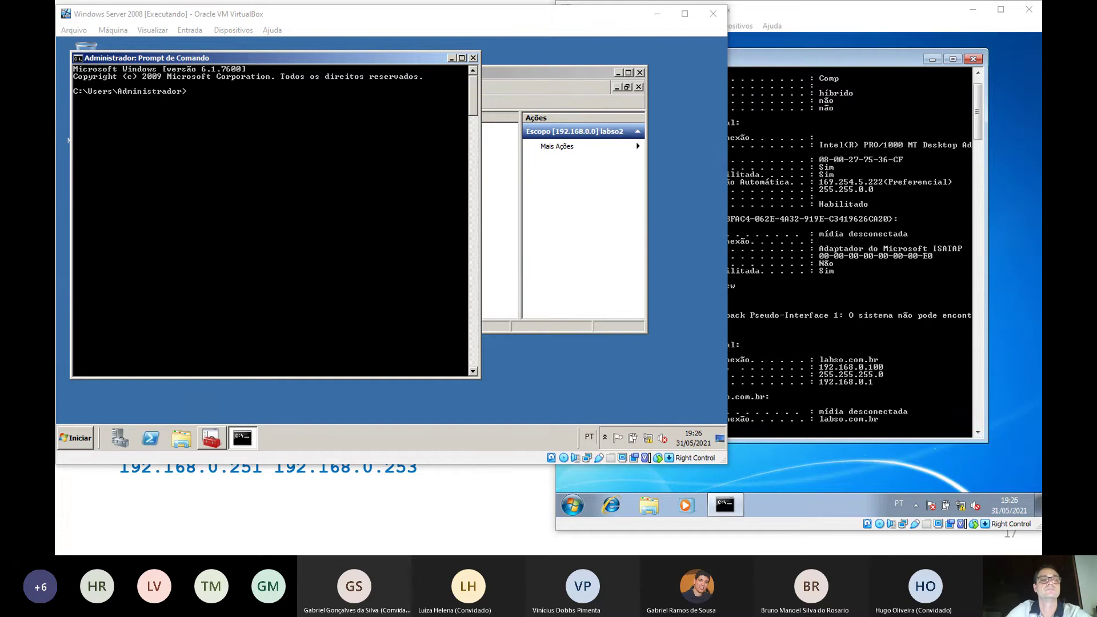
pyautogui.rightClick(198, 293)
pyautogui.click(225, 320)
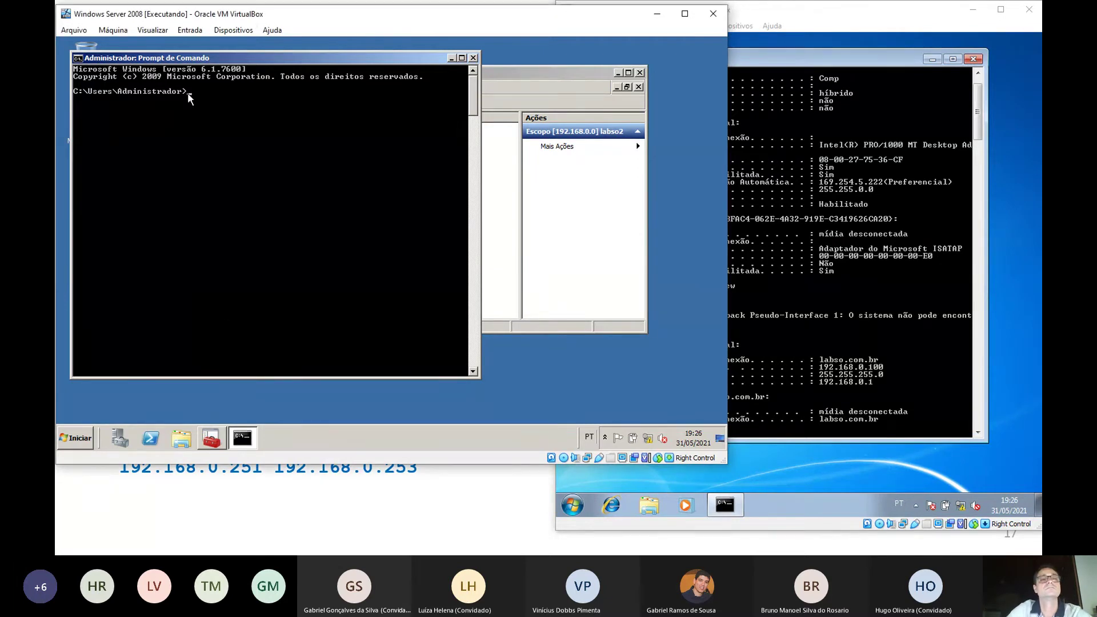
# Set the Windows Server 2008 virtual machine's shared clipboard to bidirectional
pyautogui.click(229, 31)
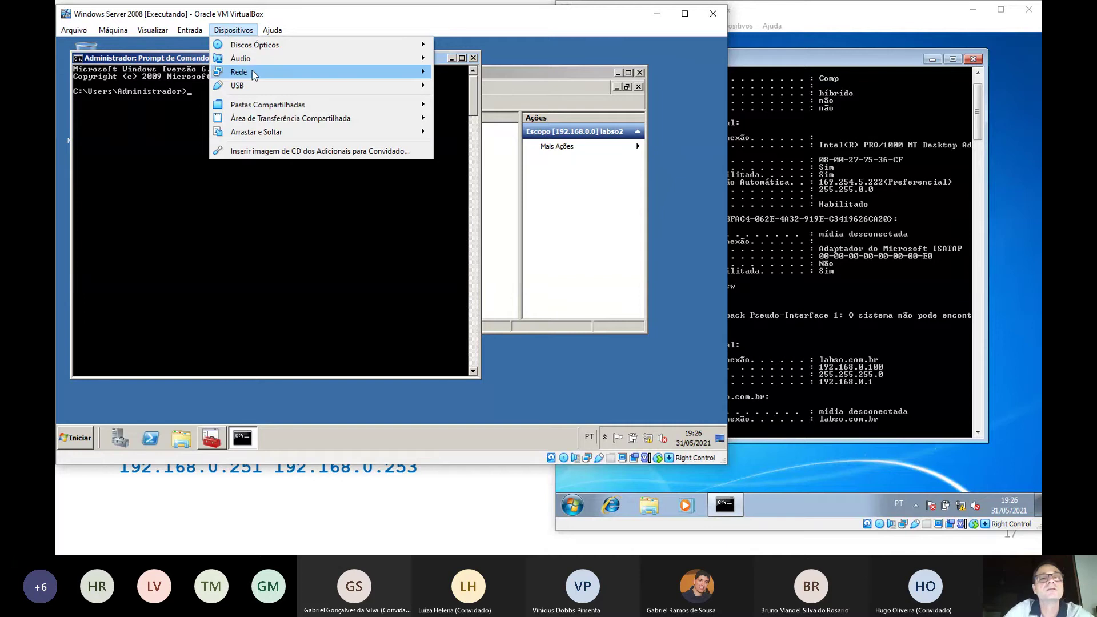
pyautogui.moveTo(297, 119)
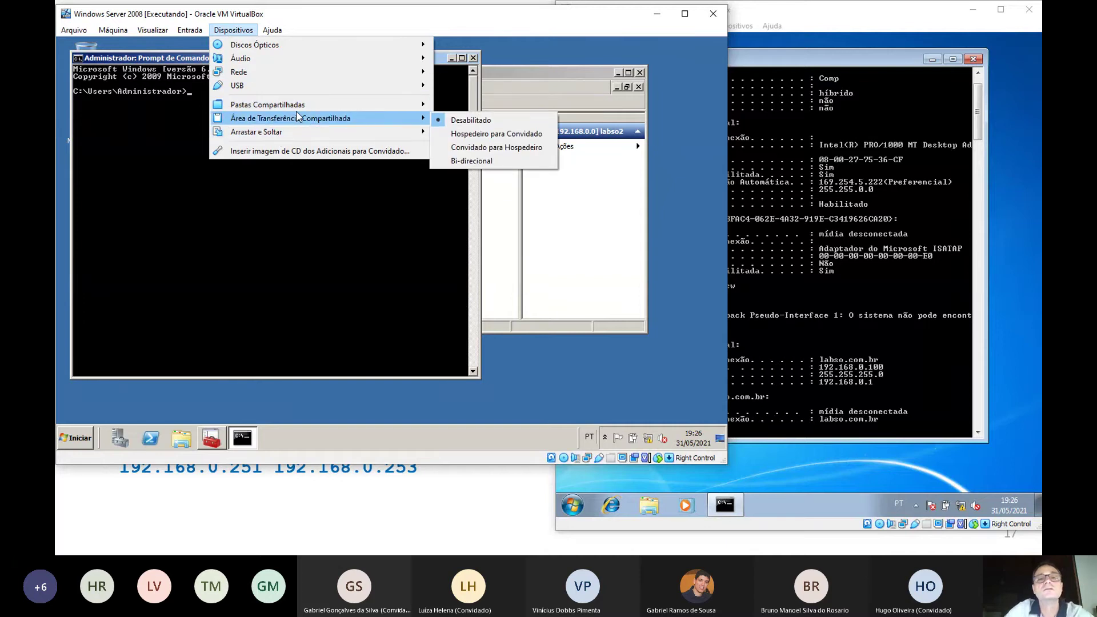
pyautogui.click(470, 161)
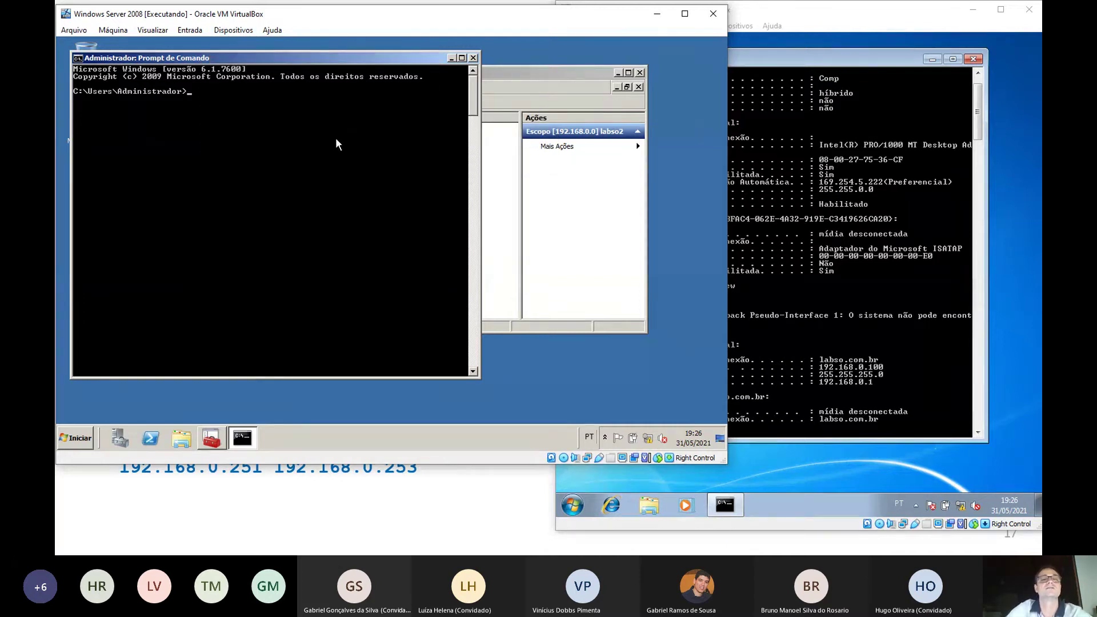
pyautogui.click(231, 30)
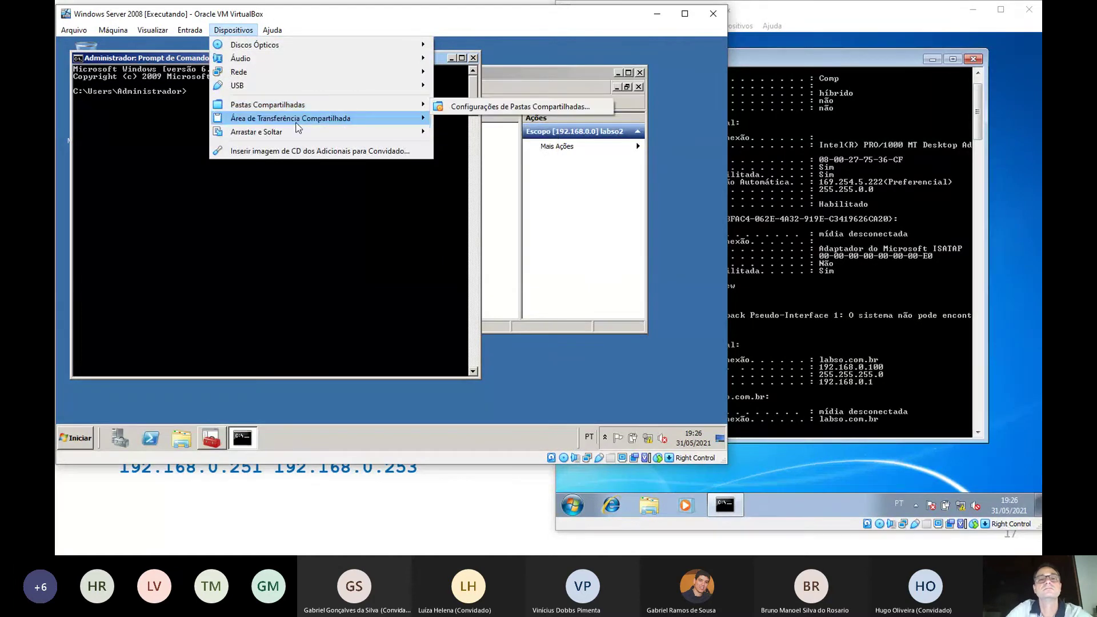
pyautogui.click(423, 196)
# Paste and run the netsh command that adds scope 192.168.1.0 with mask 255.255.255.0, named labso3, on DHCP server 192.168.0.251
pyautogui.rightClick(245, 167)
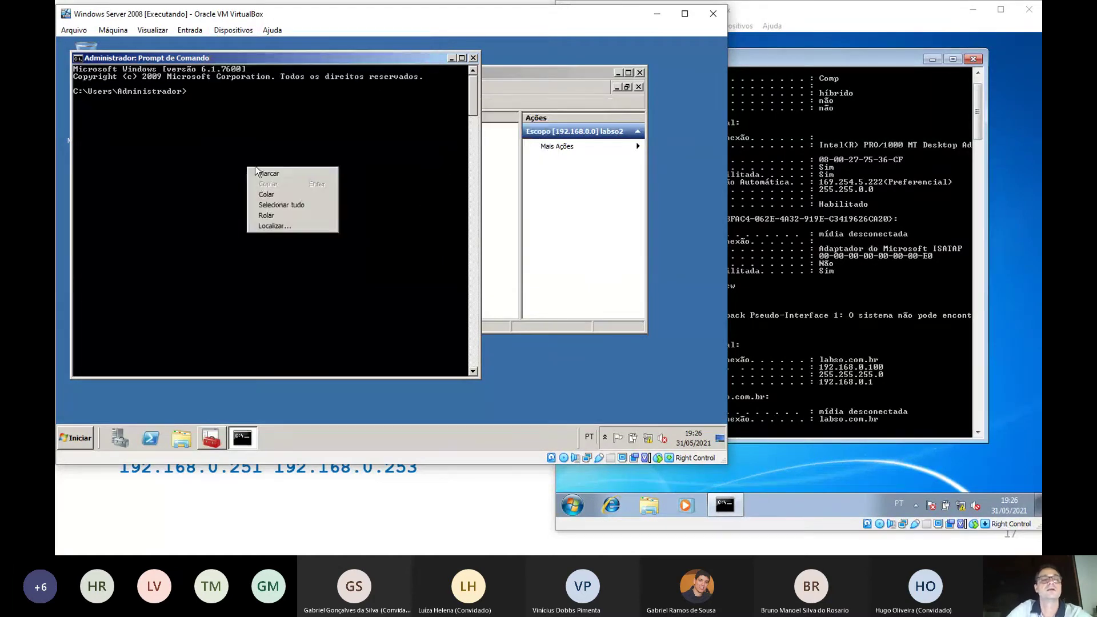
pyautogui.click(267, 170)
pyautogui.click(282, 165)
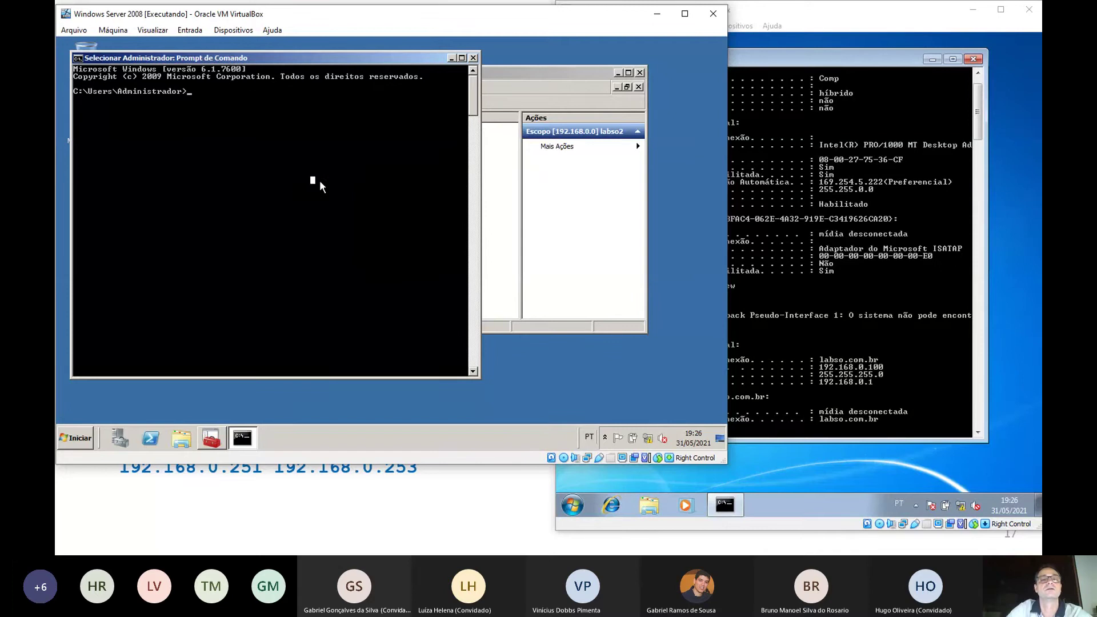
pyautogui.rightClick(382, 151)
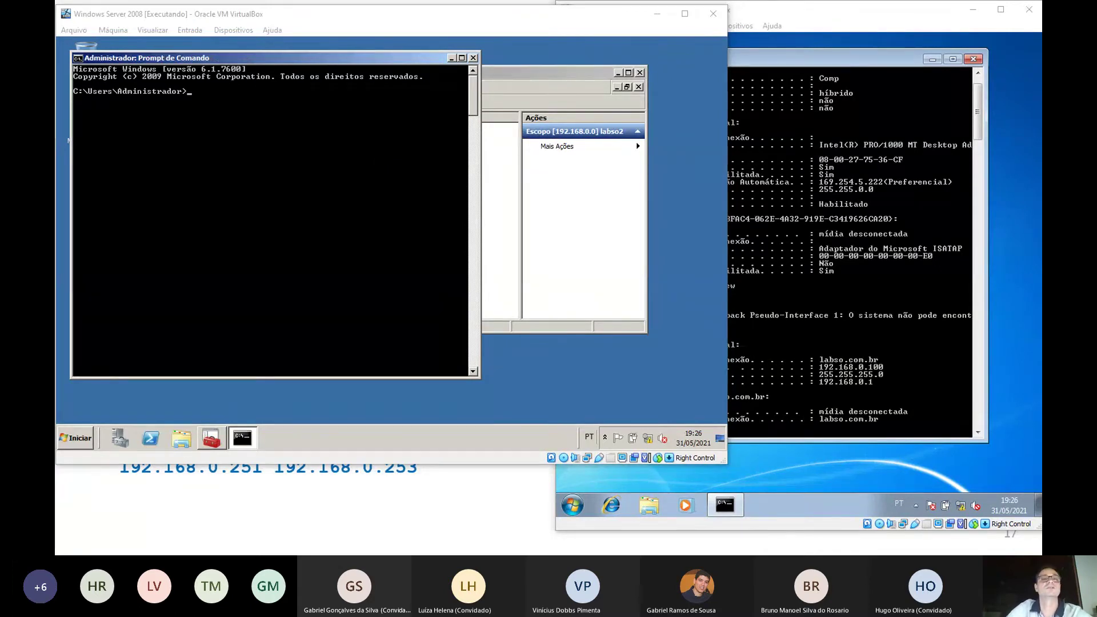
pyautogui.rightClick(209, 235)
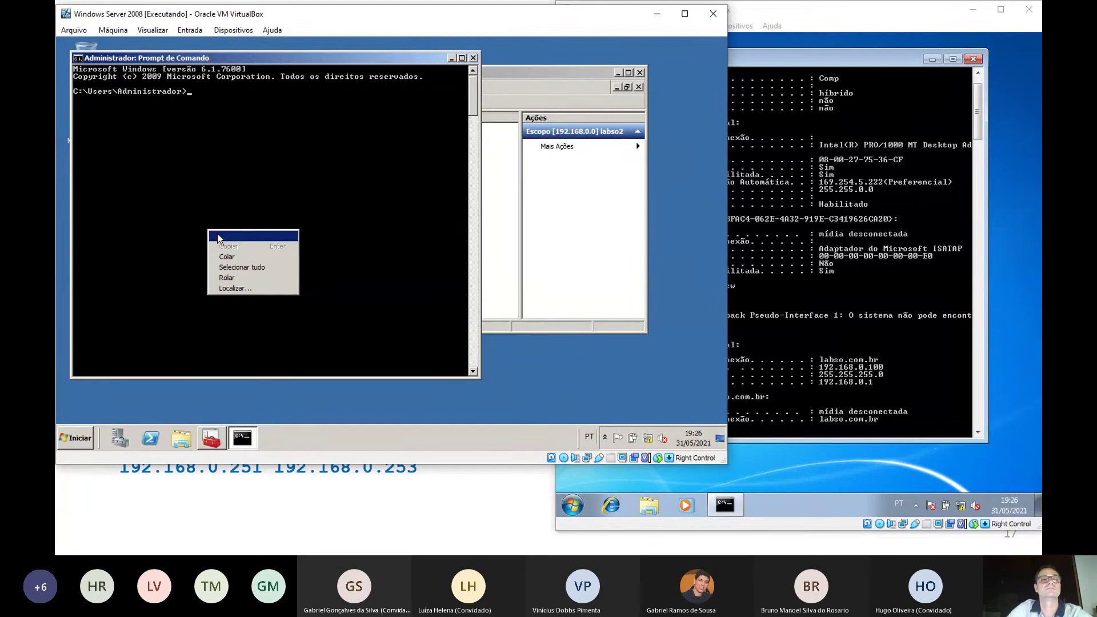
pyautogui.click(226, 256)
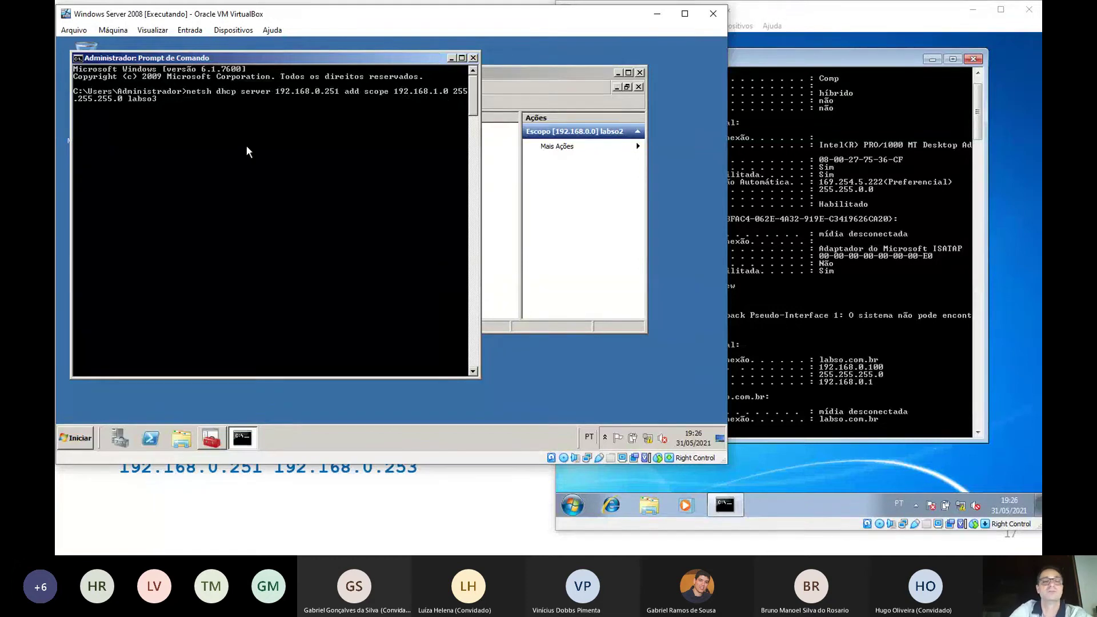
pyautogui.press('Return')
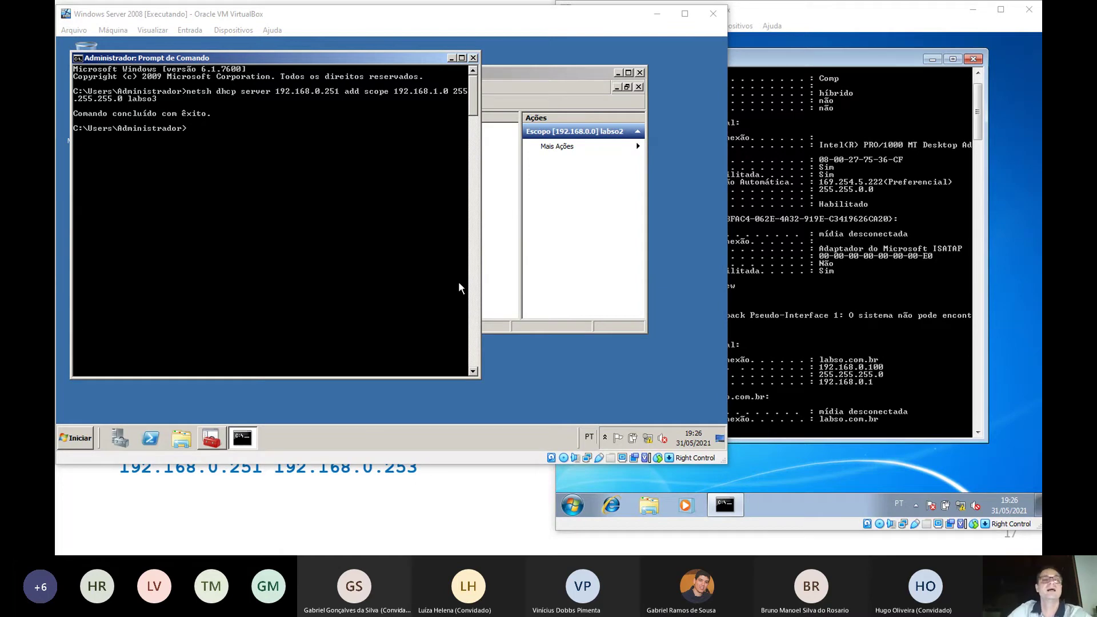
# With netsh, add the IP range 192.168.1.100 to 192.168.1.199 and the exclusion range 192.168.1.150 to 192.168.1.159 to scope 192.168.1.0
pyautogui.rightClick(271, 201)
pyautogui.click(288, 226)
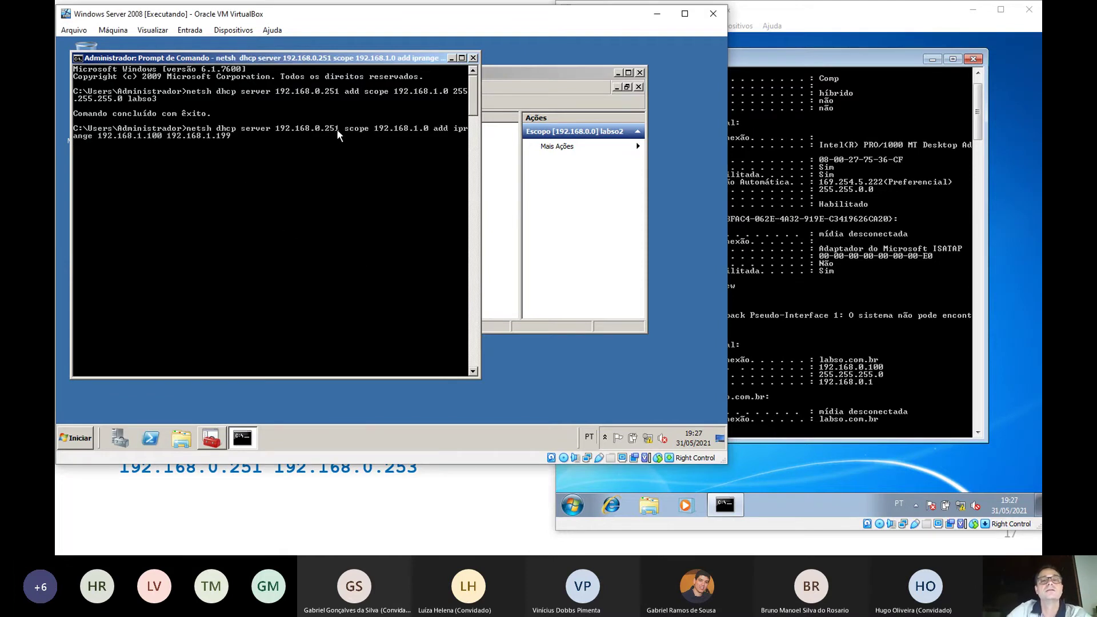
pyautogui.press('Return')
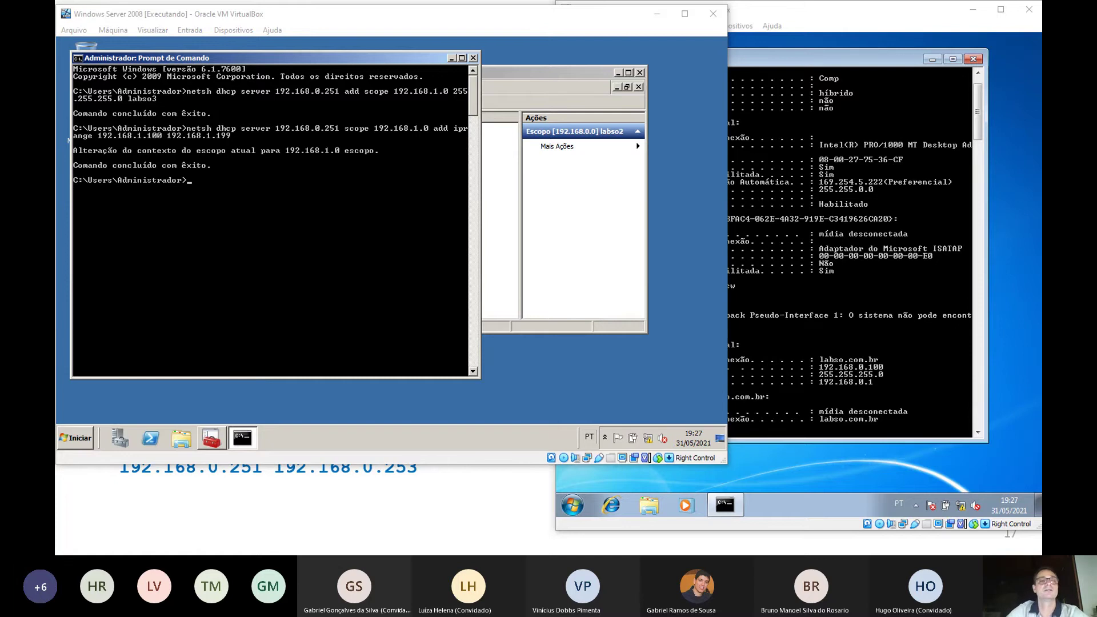
pyautogui.rightClick(215, 267)
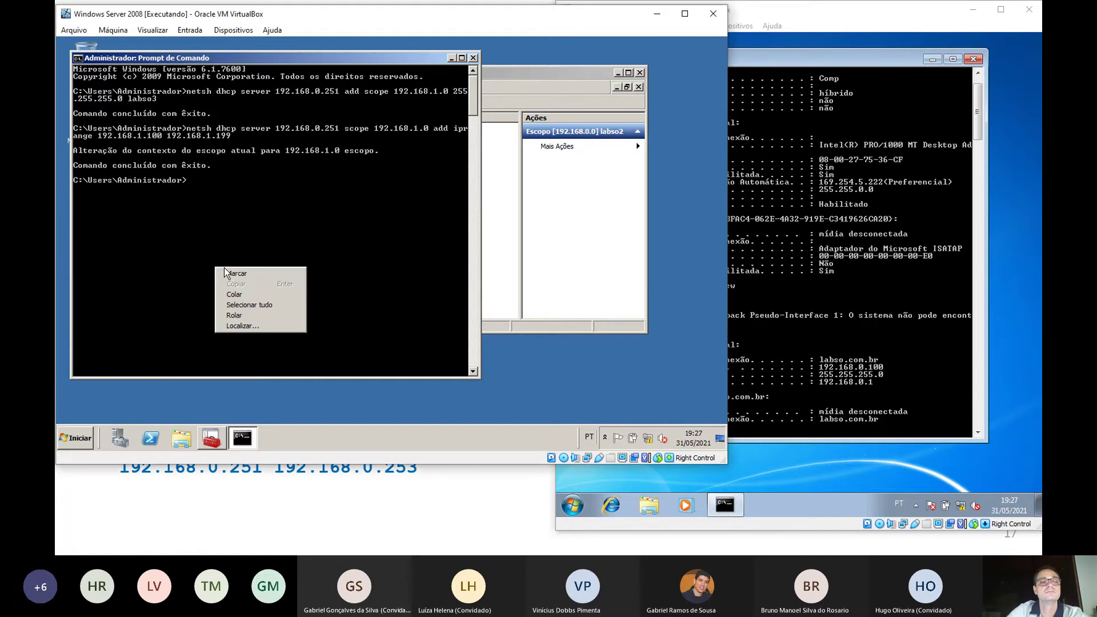
pyautogui.click(246, 294)
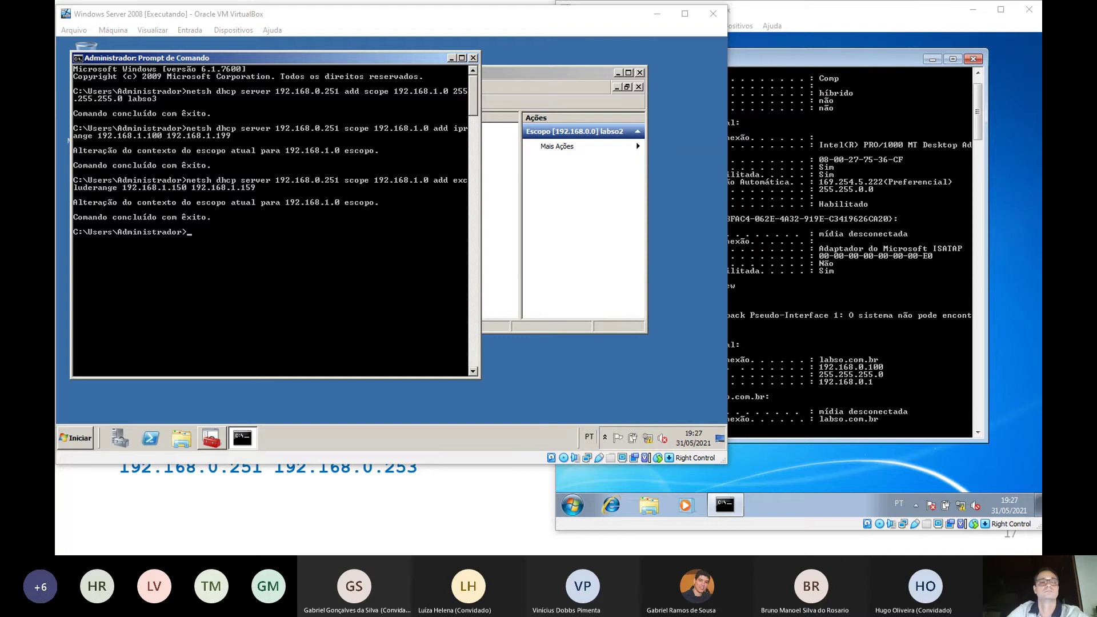
# With netsh, set scope 192.168.1.0's option 003 to 192.168.1.1 and option 006 to 192.168.0.251 and 192.168.0.253
pyautogui.rightClick(401, 322)
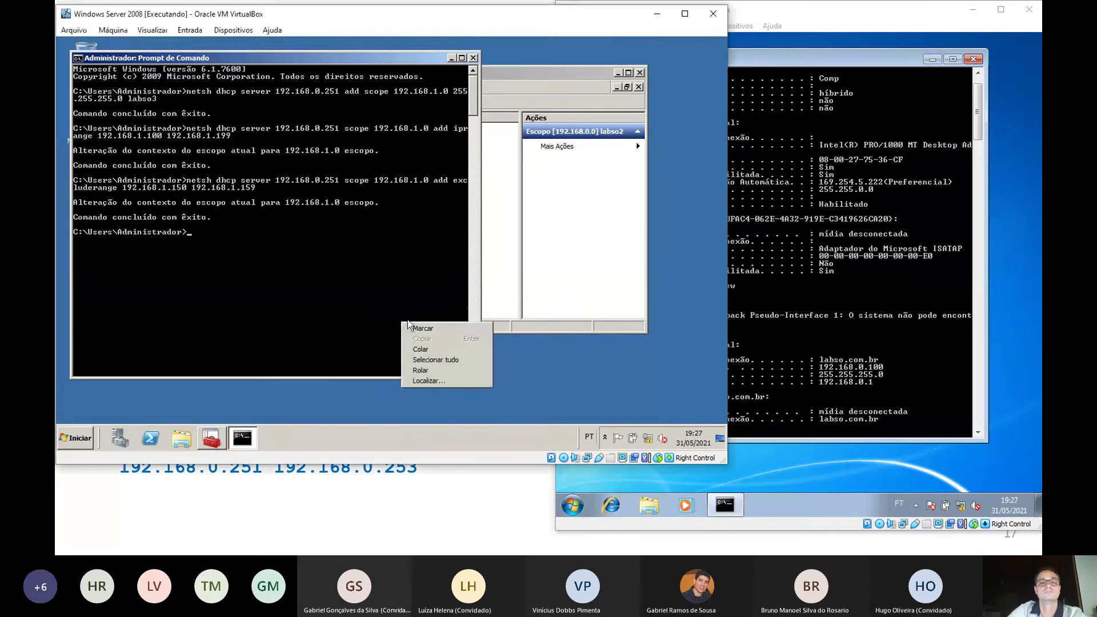
pyautogui.click(426, 349)
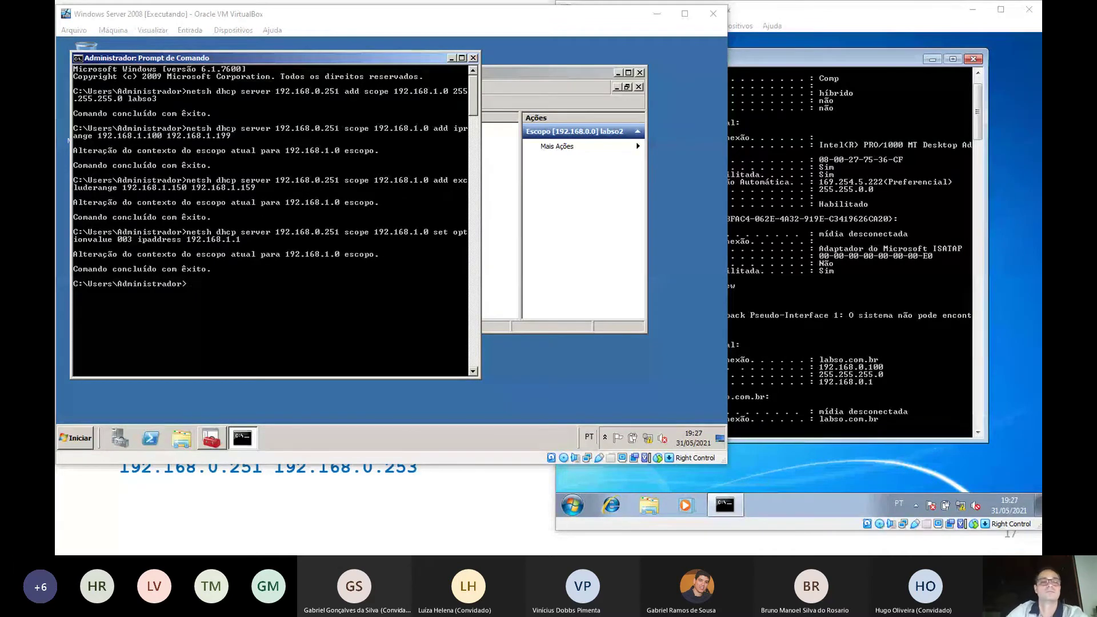
pyautogui.rightClick(313, 319)
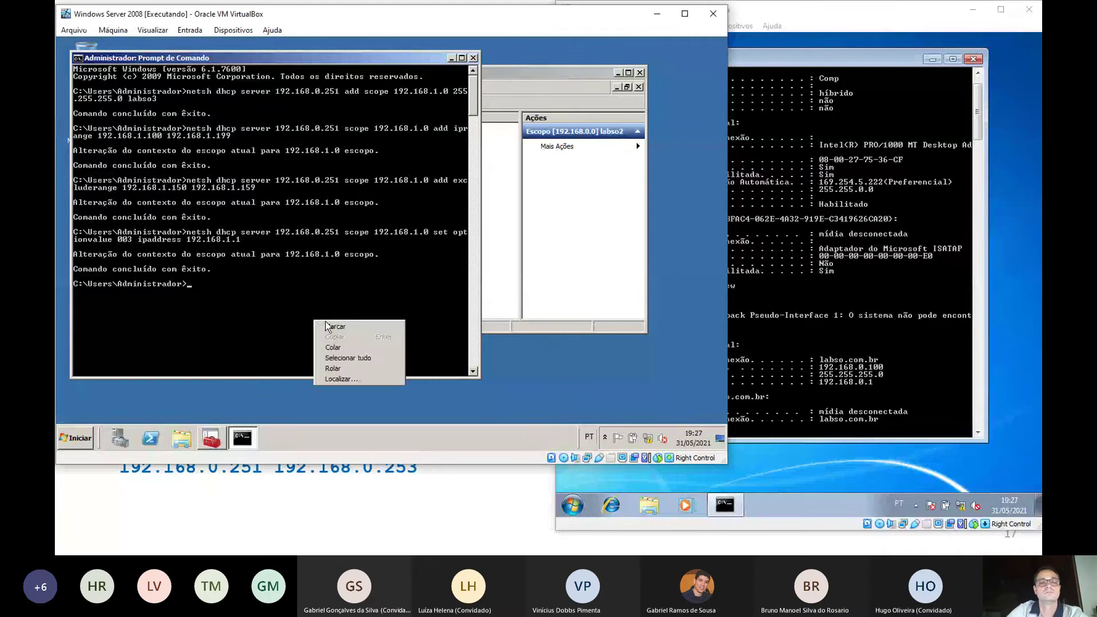
pyautogui.click(341, 350)
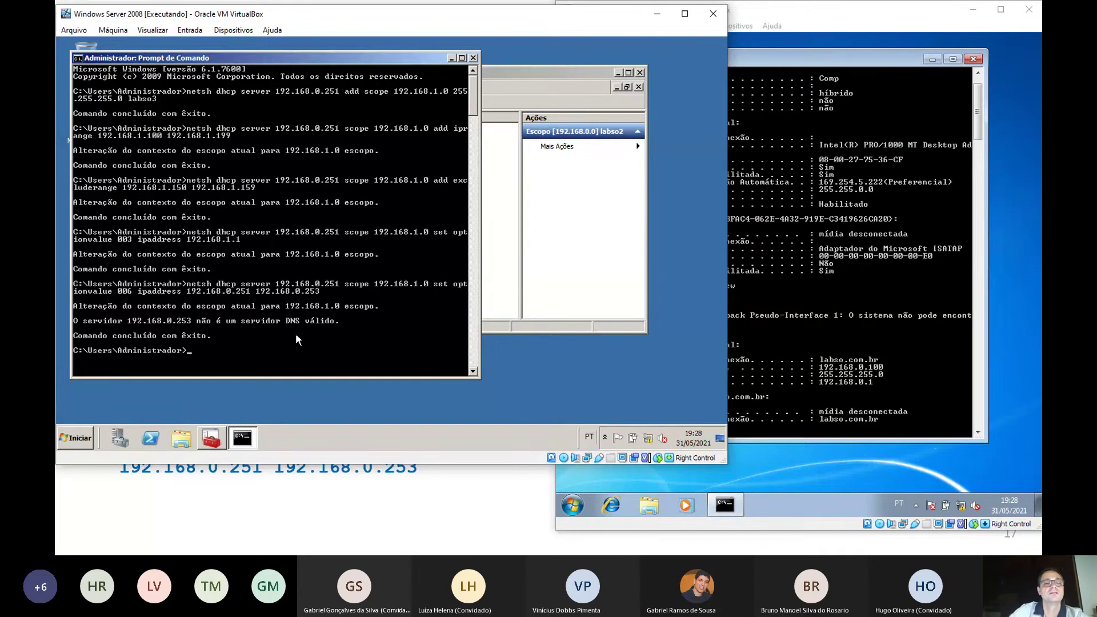
# Return to the DHCP management console and refresh the IPv4 node's scope list
pyautogui.click(552, 211)
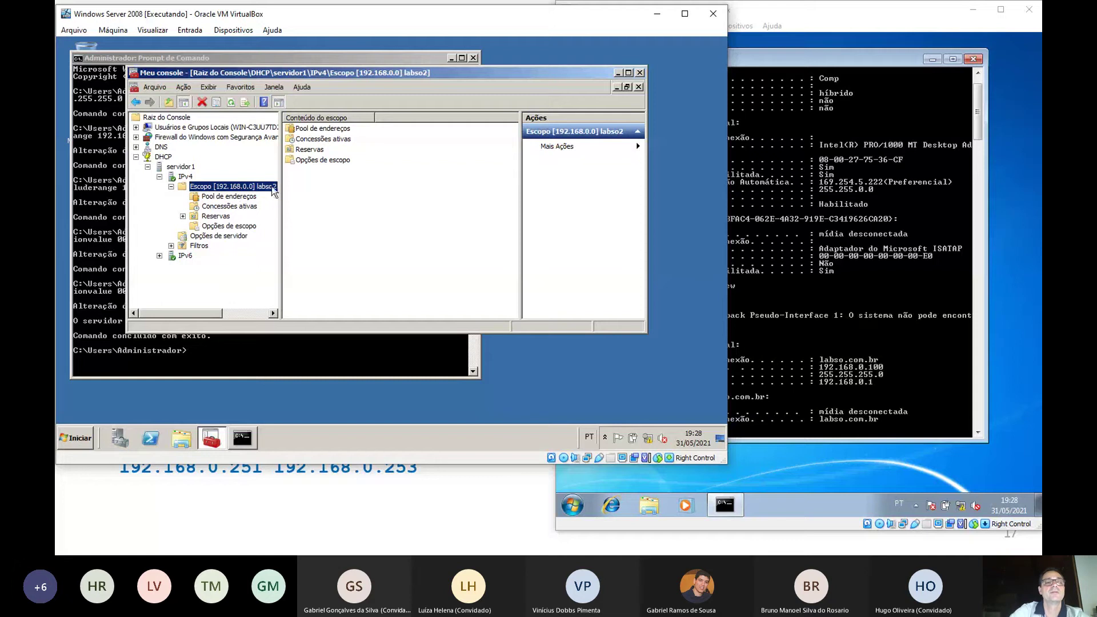
pyautogui.click(185, 177)
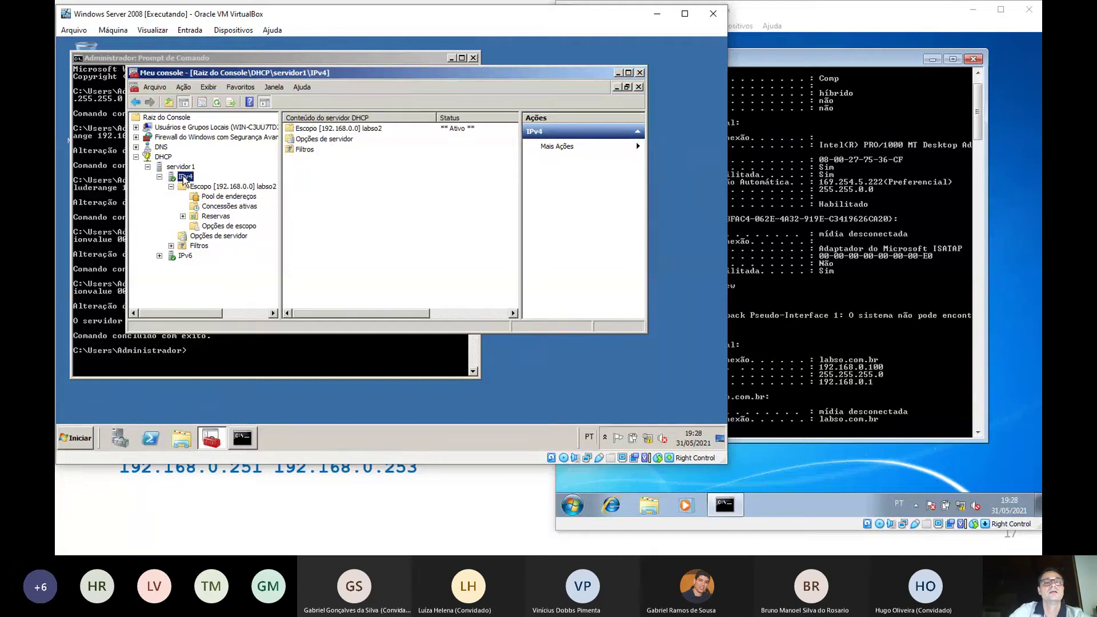
pyautogui.rightClick(185, 177)
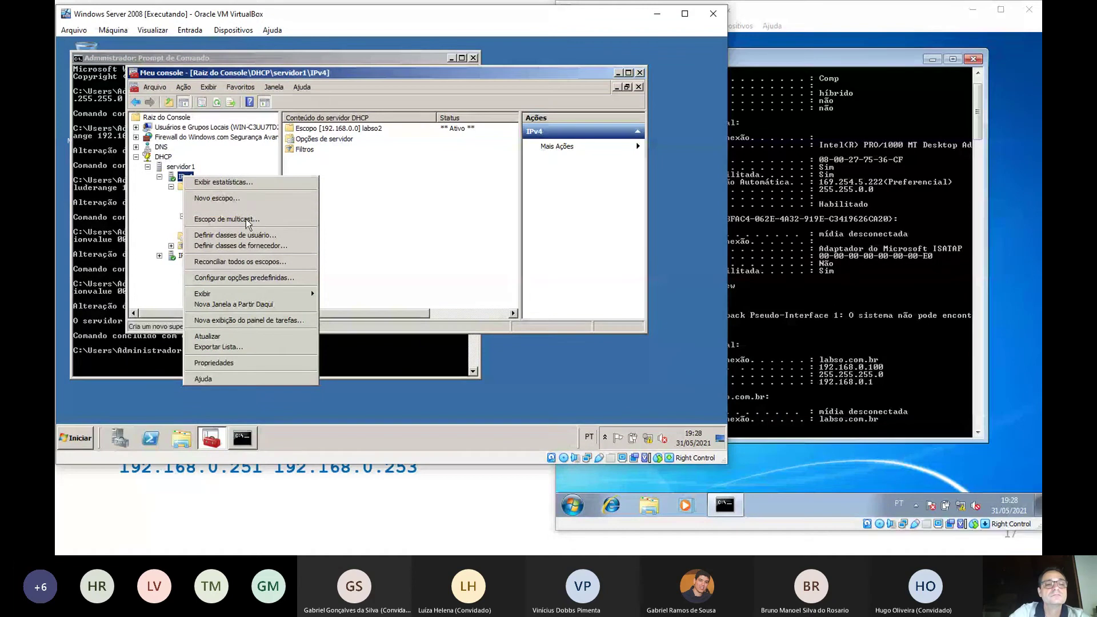
pyautogui.click(207, 337)
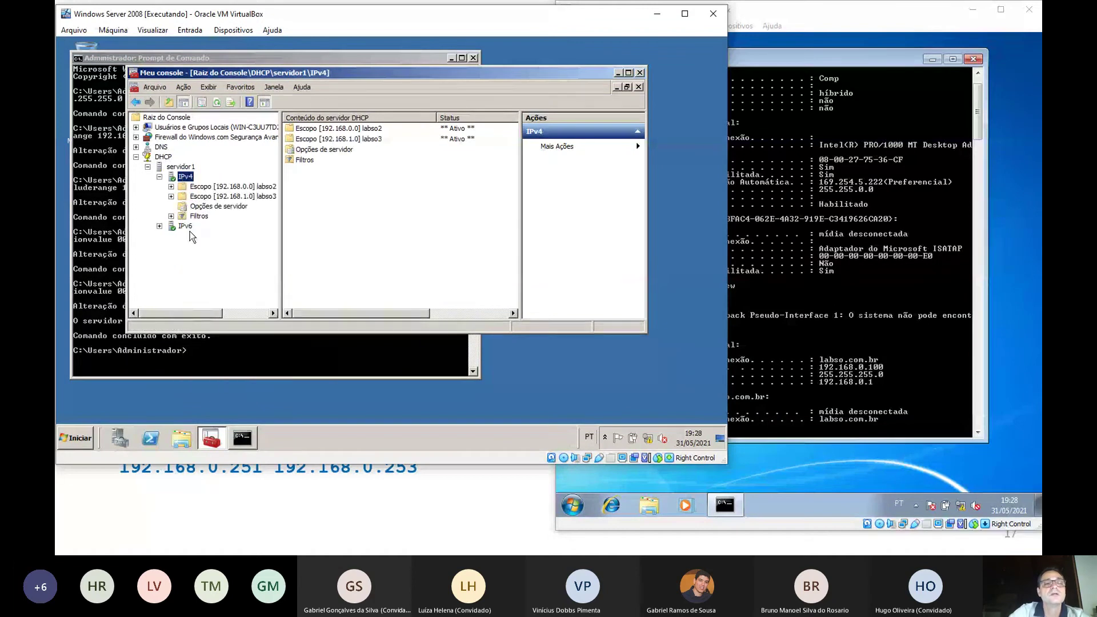
# Expand the labso3 scope and examine its address pool, reservations and scope options
pyautogui.doubleClick(252, 196)
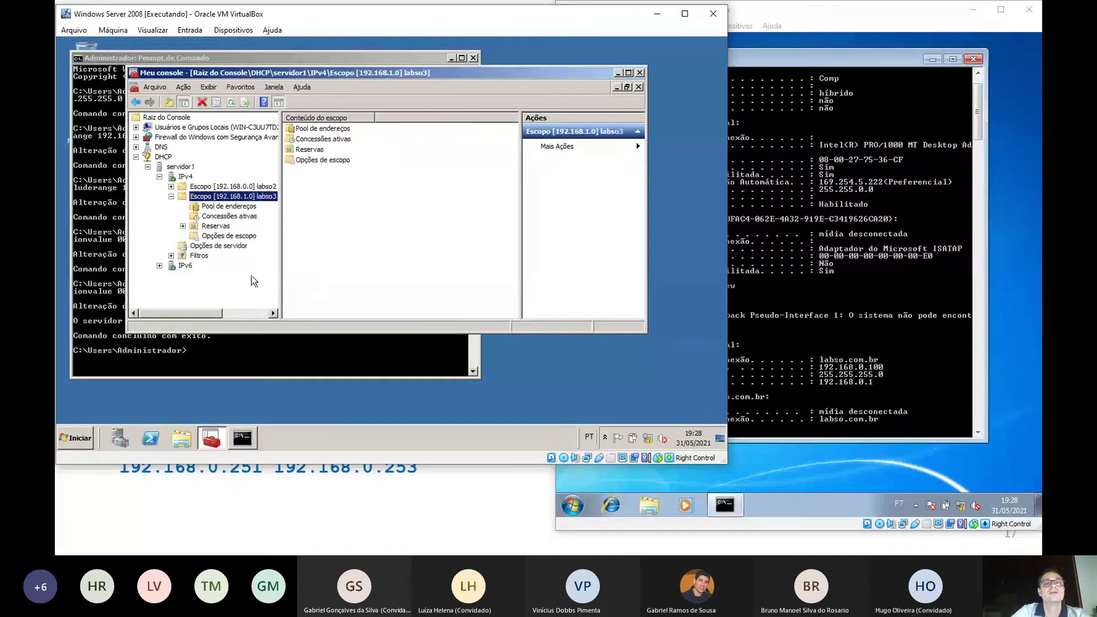
pyautogui.click(247, 208)
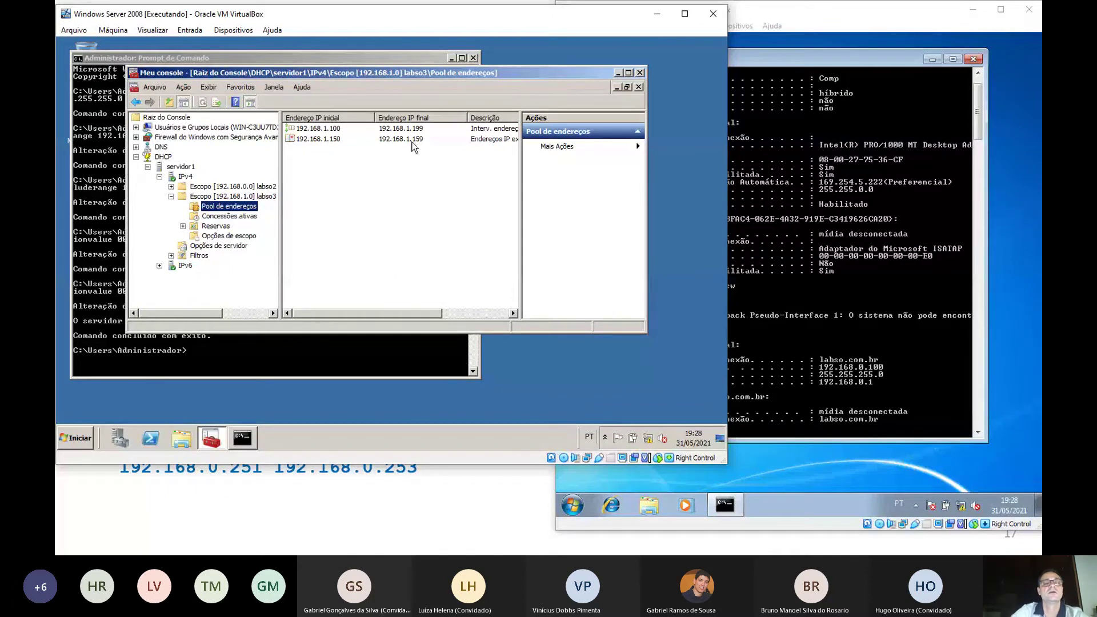
pyautogui.click(216, 227)
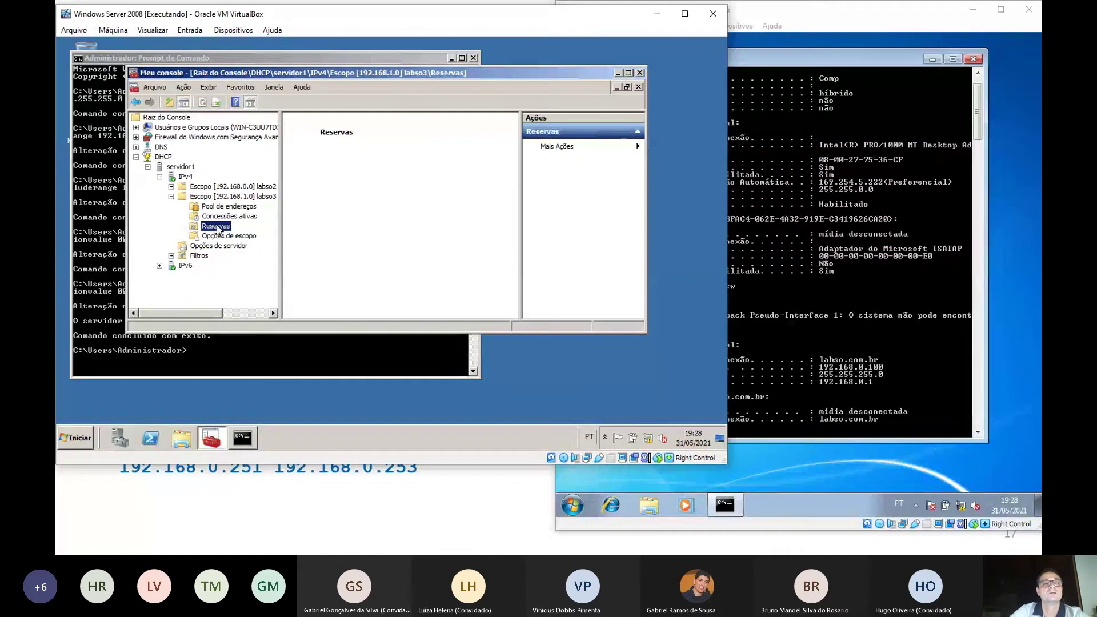
pyautogui.click(216, 236)
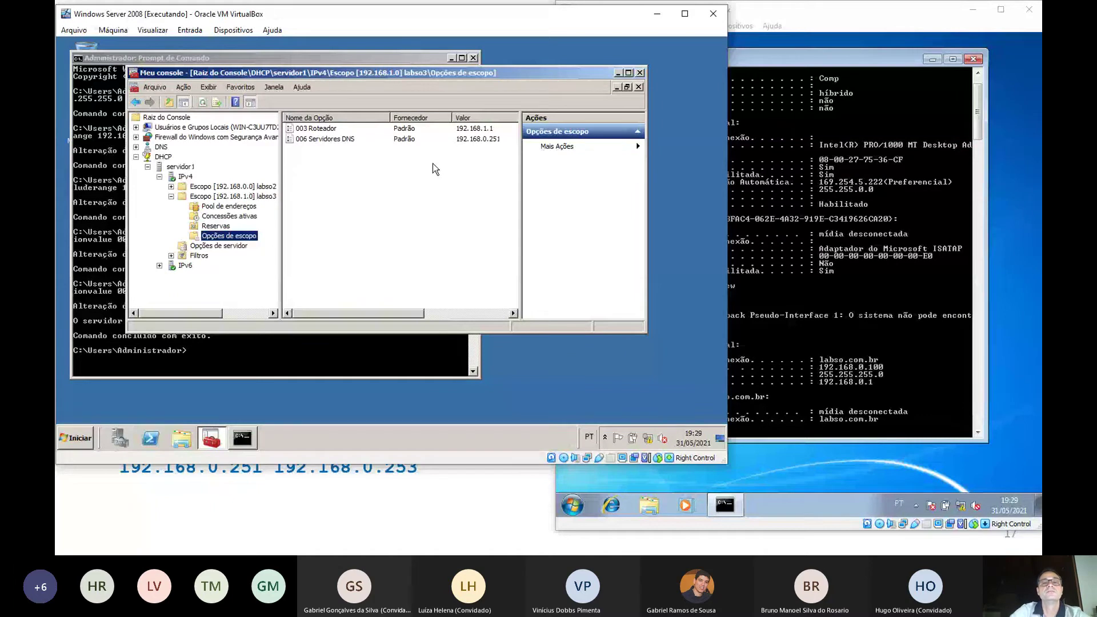
pyautogui.moveTo(407, 314)
pyautogui.mouseDown()
pyautogui.moveTo(421, 320)
pyautogui.moveTo(398, 318)
pyautogui.mouseUp()
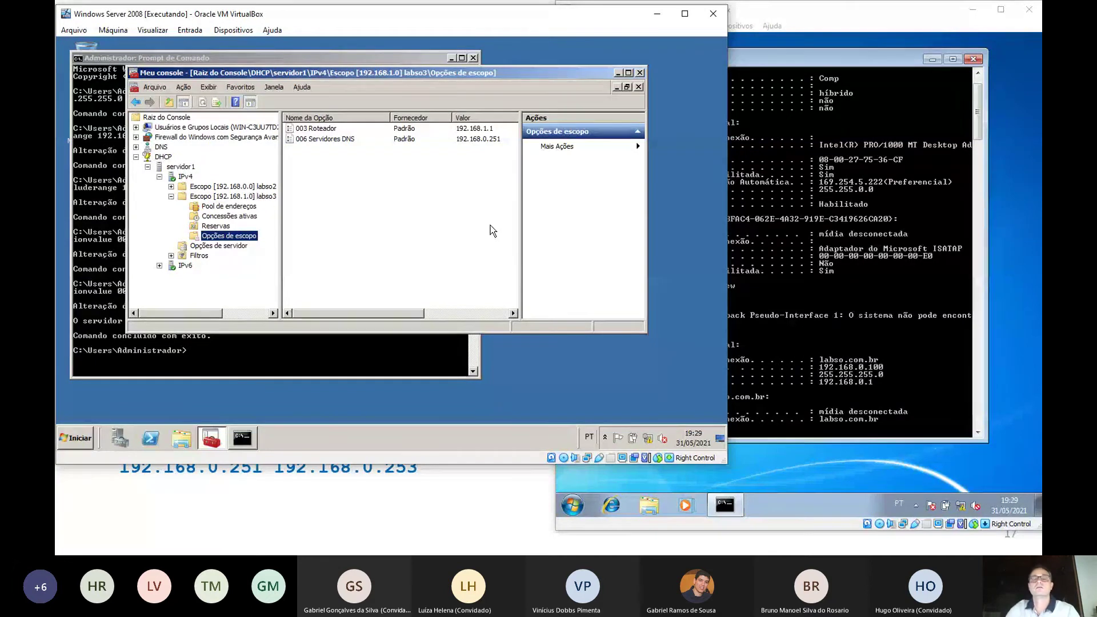
# Review the netsh commands in the Command Prompt, return to the slide presentation and advance to the address reservation section
pyautogui.click(243, 350)
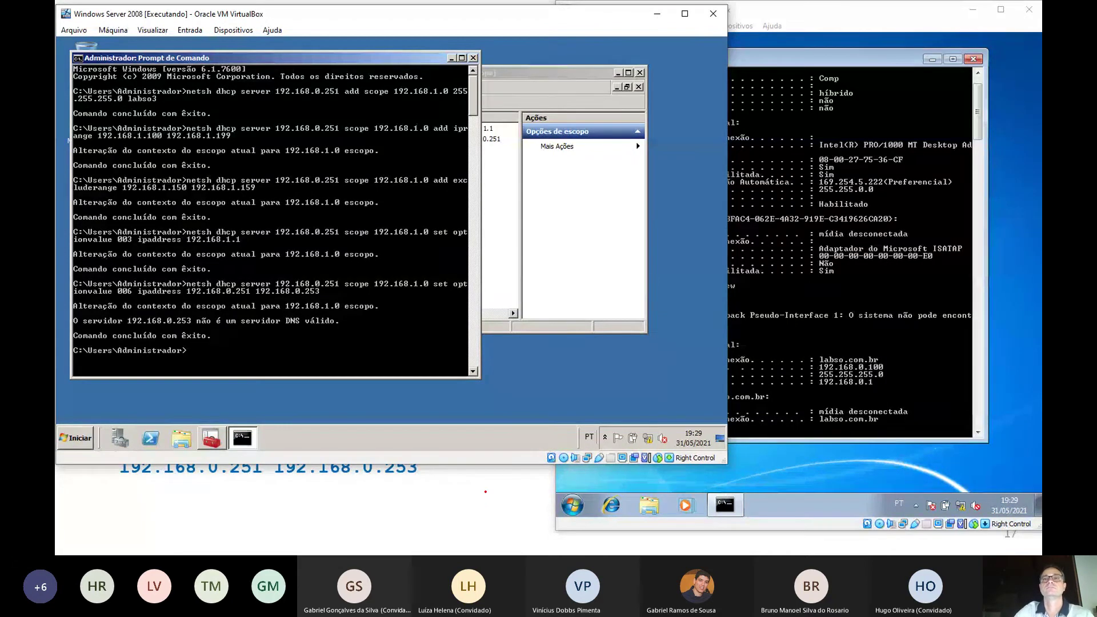
pyautogui.click(485, 492)
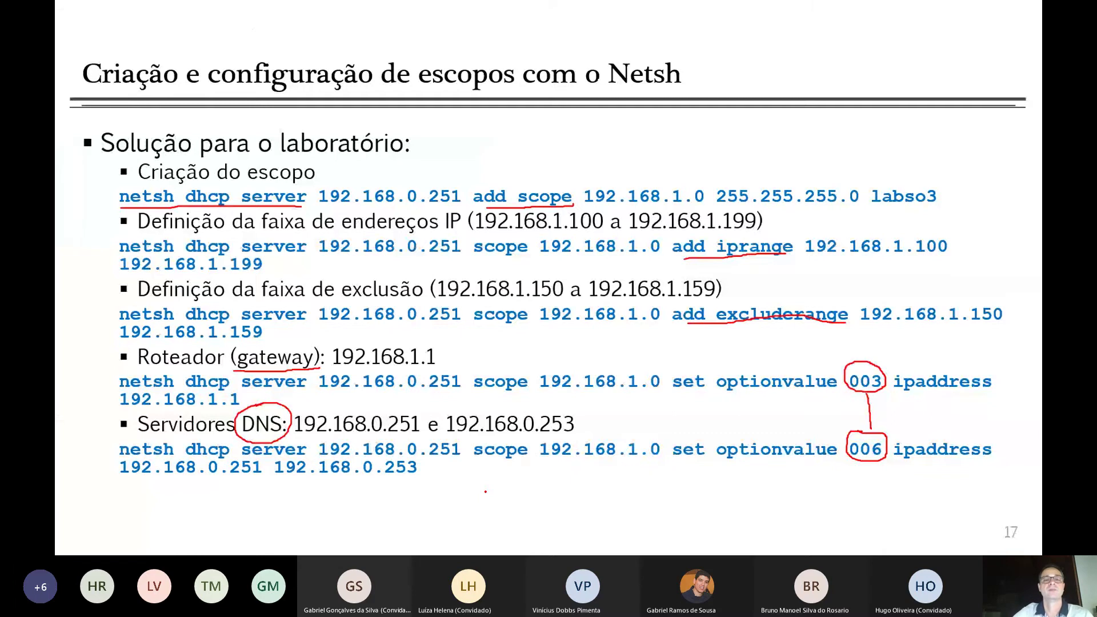
pyautogui.click(485, 492)
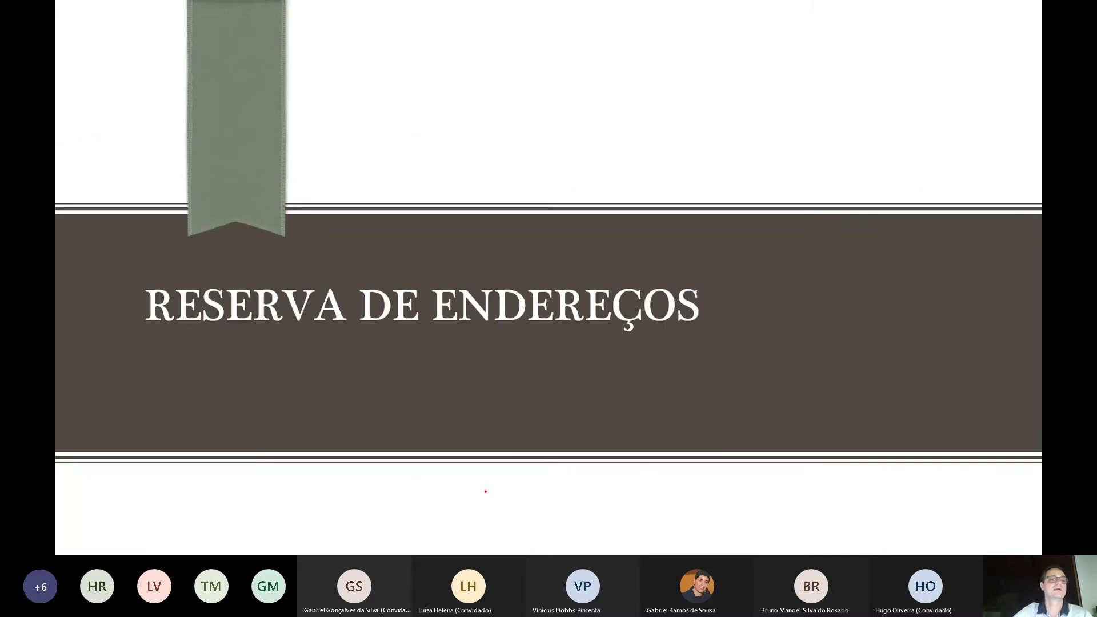
# Advance the presentation to the address reservation slide, and open the labso2 scope's Reservas node in the DHCP console
pyautogui.click(485, 491)
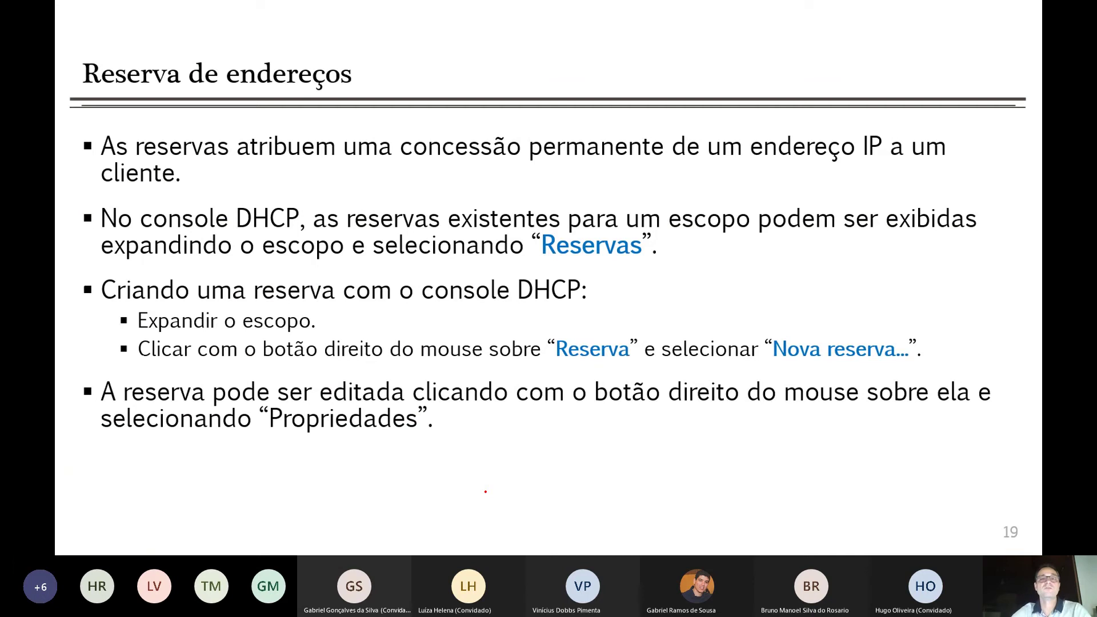
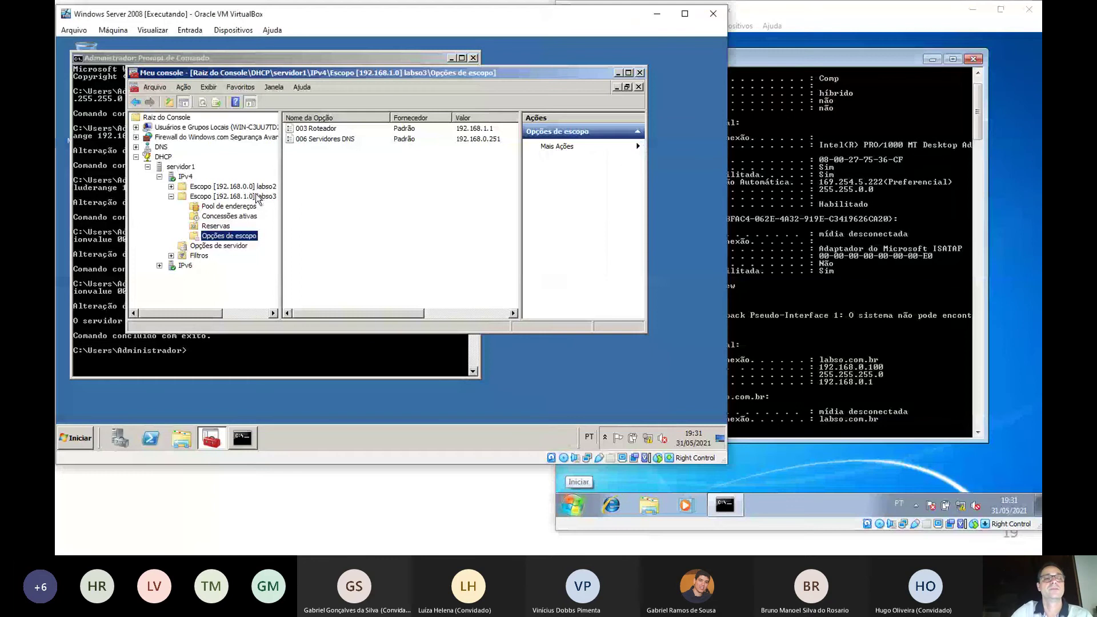
pyautogui.doubleClick(256, 186)
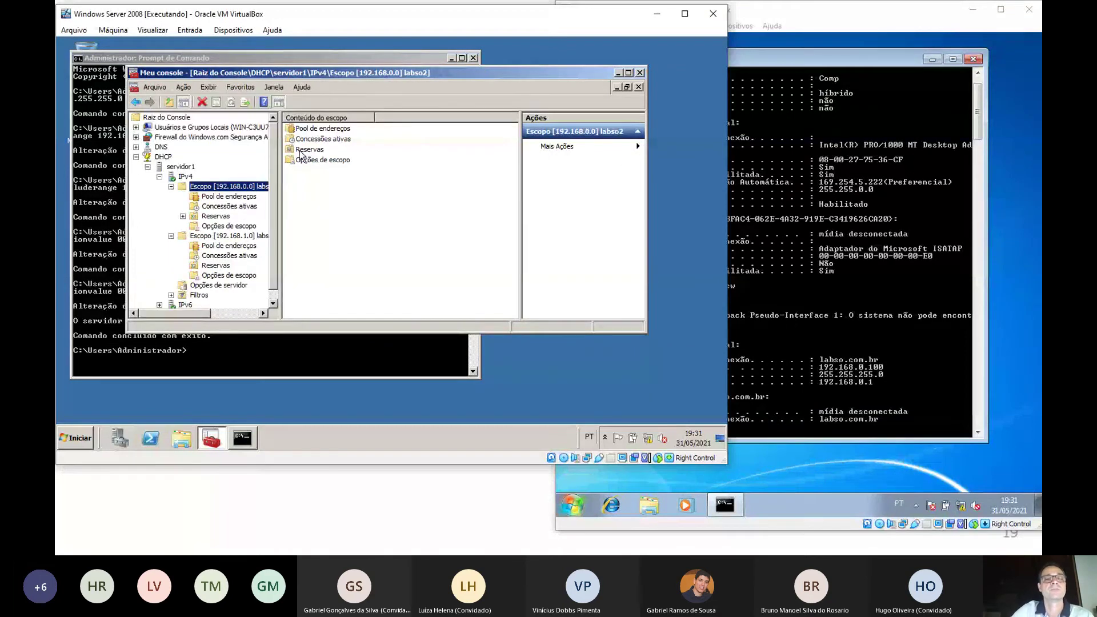
pyautogui.click(216, 217)
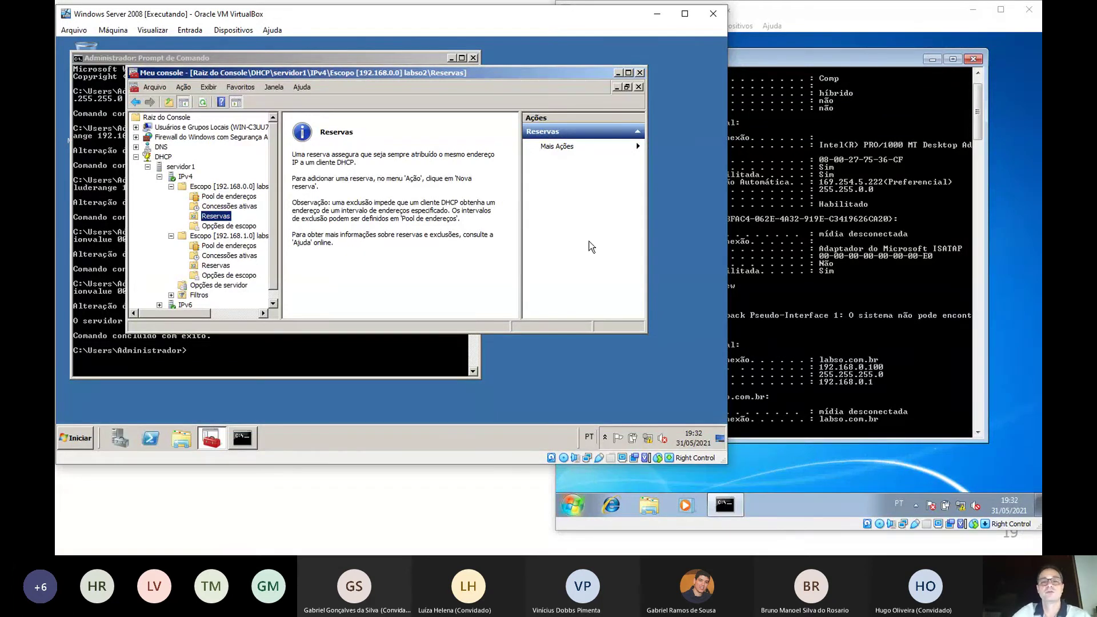
# In the Windows 7 virtual machine, clear the command prompt and show the full network configuration with ipconfig /all
pyautogui.click(802, 217)
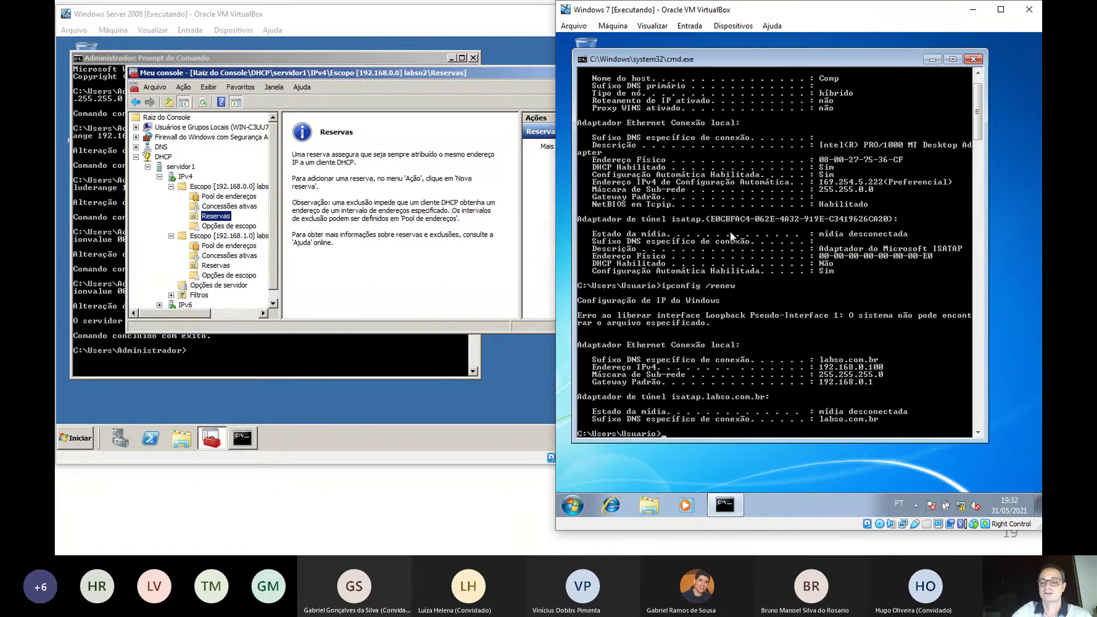
pyautogui.press('Return')
pyautogui.press('Return')
pyautogui.press('Return')
pyautogui.press('Return')
pyautogui.press('Return')
pyautogui.press('Return')
pyautogui.press('Return')
pyautogui.press('Return')
pyautogui.press('Return')
pyautogui.press('Return')
pyautogui.press('Return')
pyautogui.press('Return')
pyautogui.press('Return')
pyautogui.press('Return')
pyautogui.press('Return')
pyautogui.press('Return')
pyautogui.press('Return')
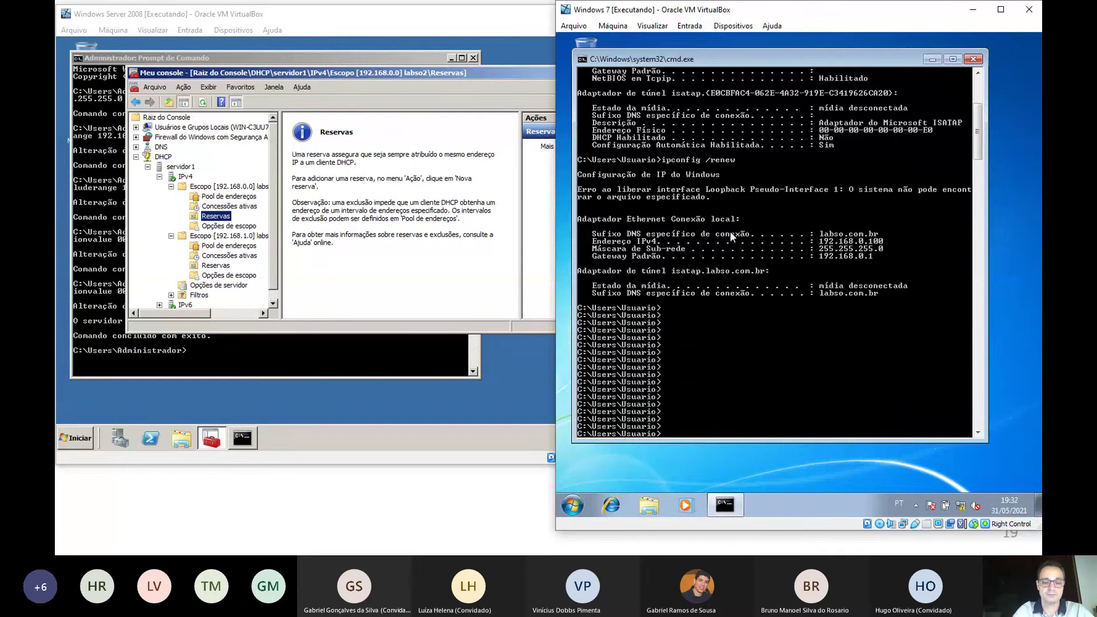
pyautogui.write('cls')
pyautogui.press('Return')
pyautogui.write('ipc')
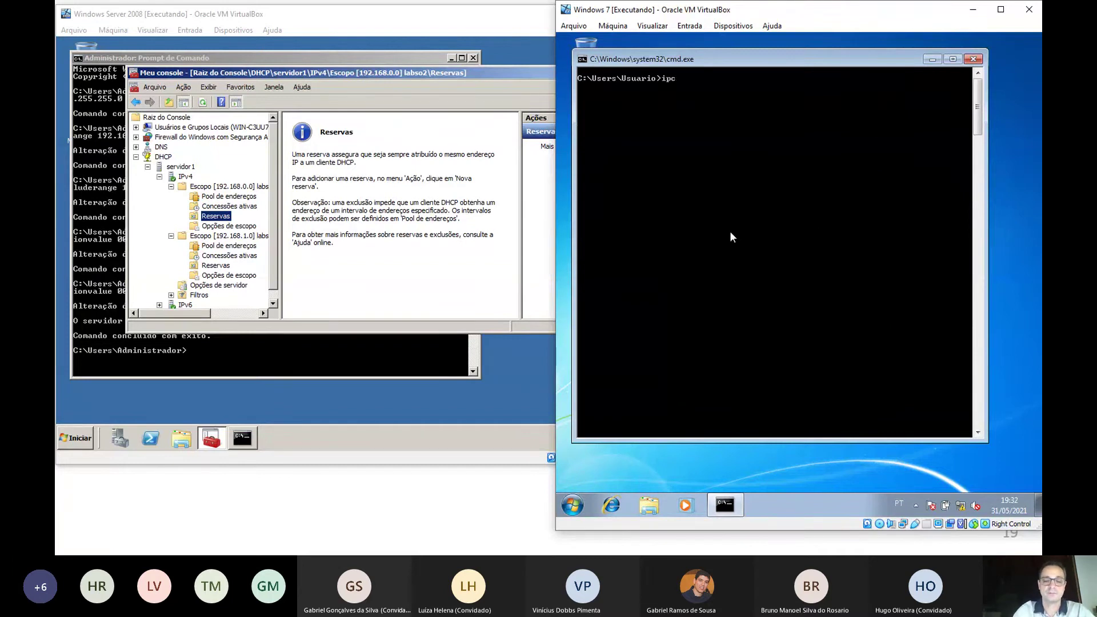
pyautogui.write('onfig /all')
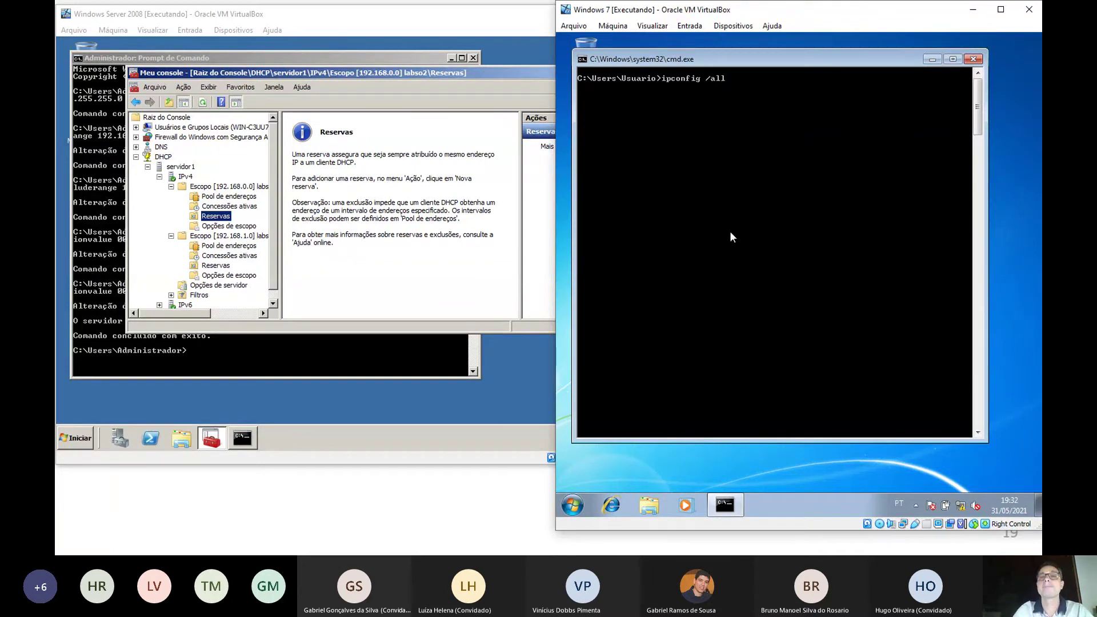
pyautogui.press('Return')
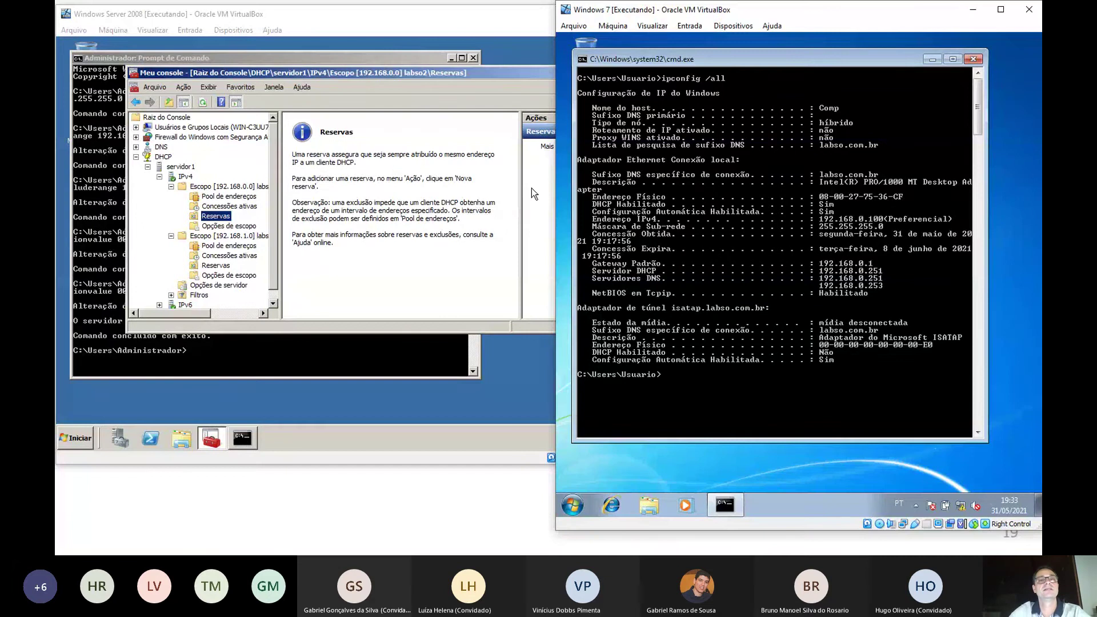
# Back on the Windows Server 2008 machine, examine the labso2 scope's options and address pool
pyautogui.click(245, 226)
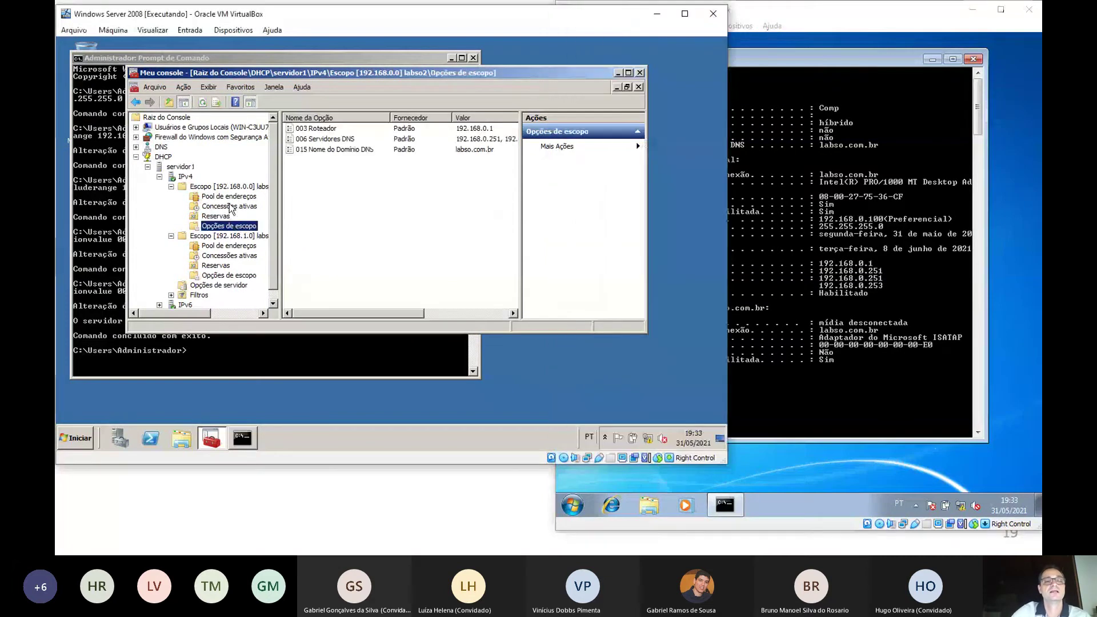
pyautogui.click(240, 198)
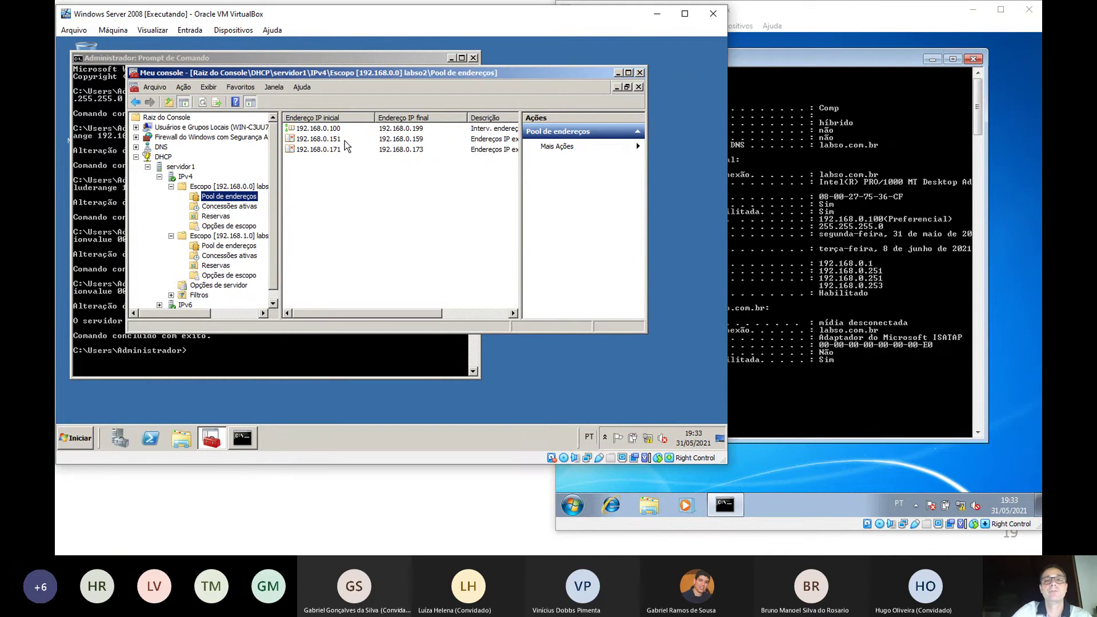
# Copy the Ethernet adapter's physical address from the ipconfig output in the Windows 7 virtual machine
pyautogui.click(821, 223)
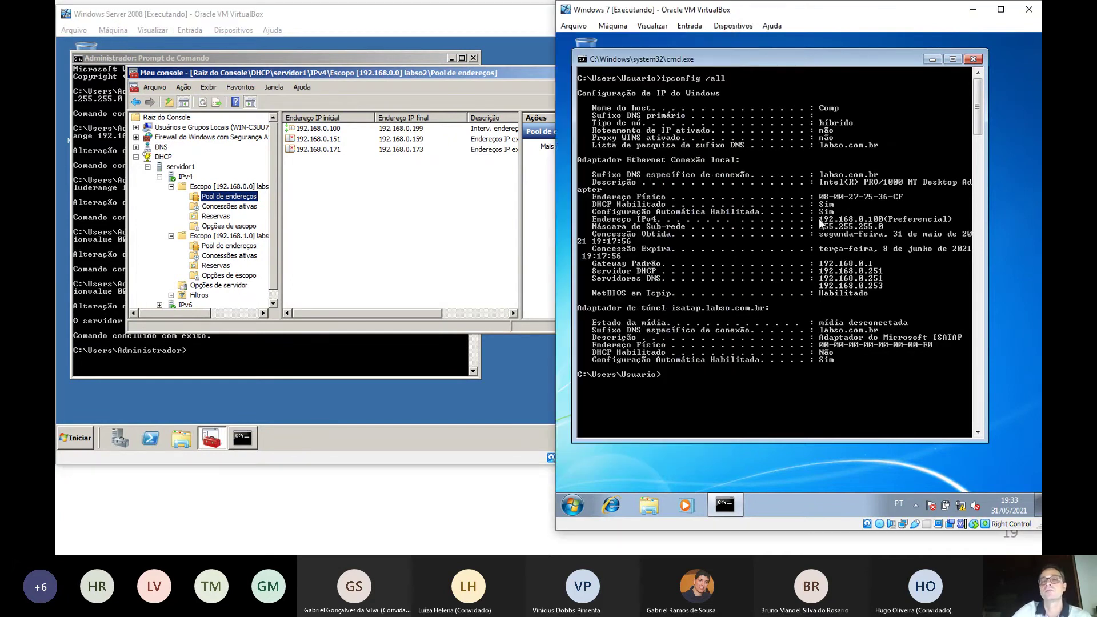
pyautogui.rightClick(821, 203)
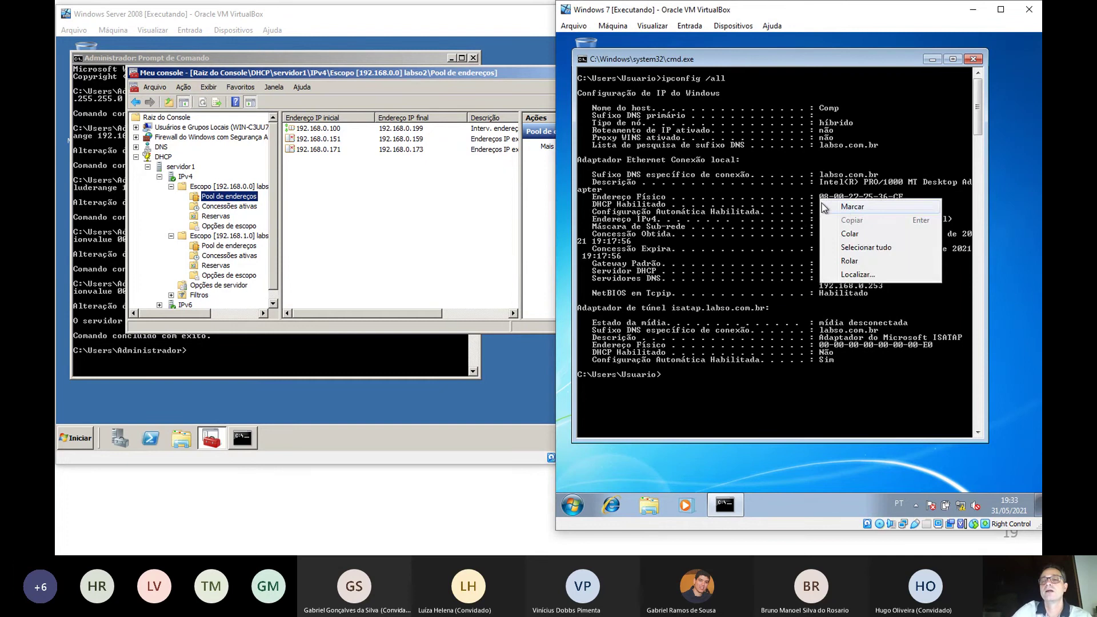
pyautogui.click(853, 207)
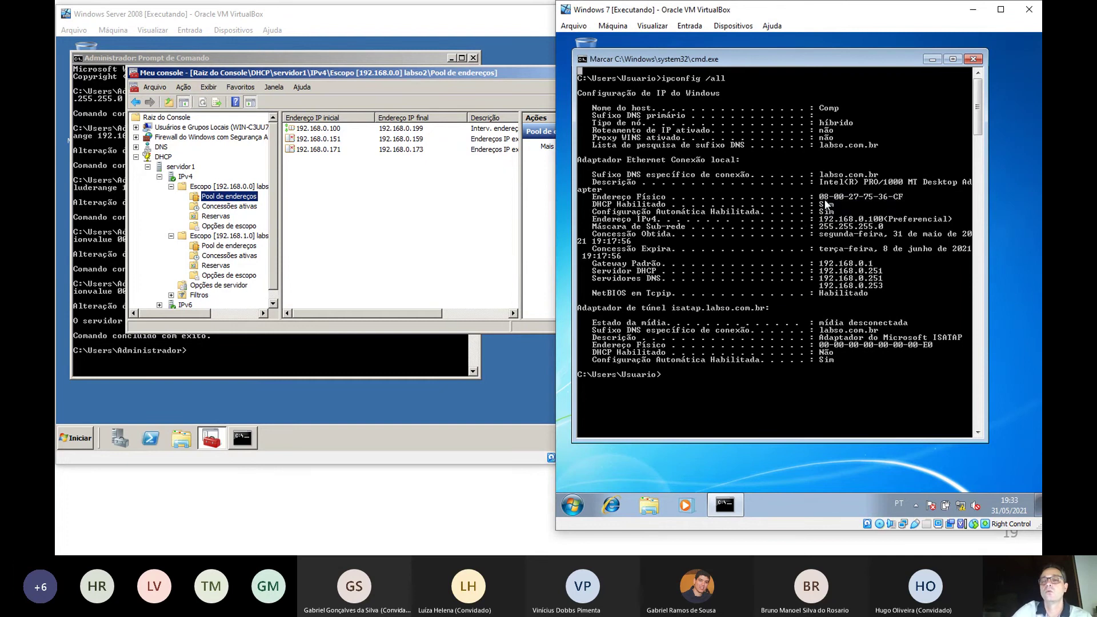
pyautogui.moveTo(821, 196); pyautogui.dragTo(825, 196)
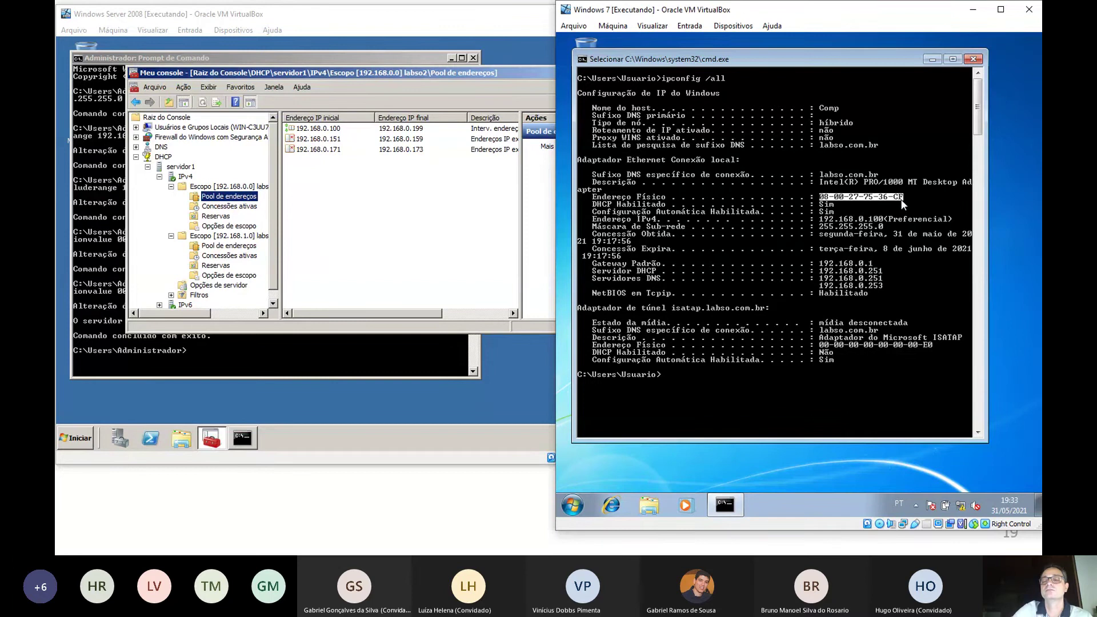
pyautogui.press('Return')
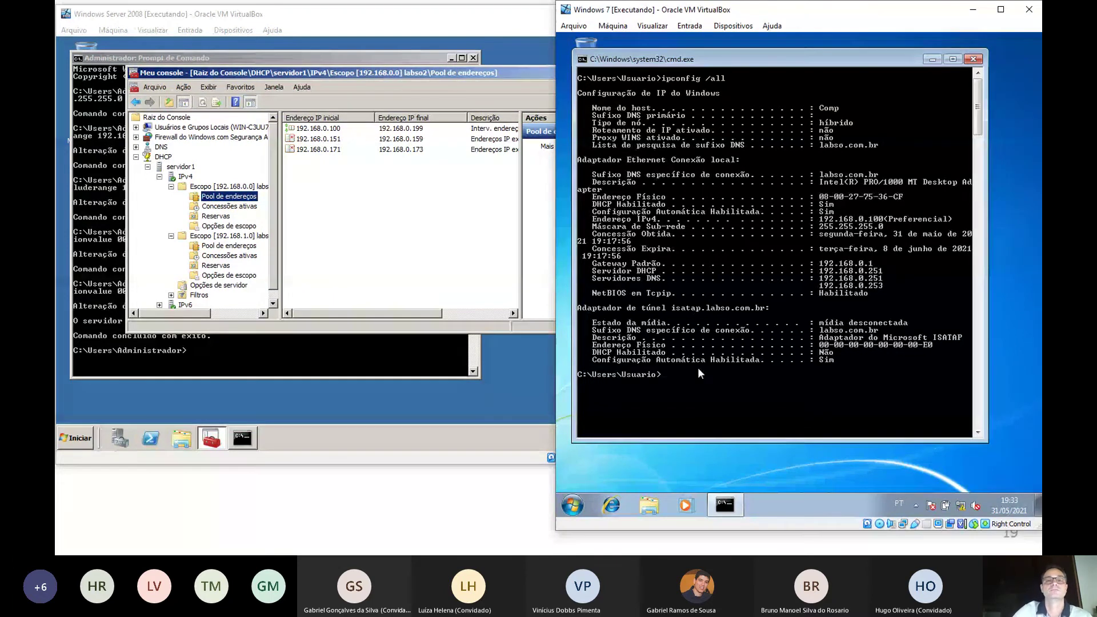
# On the Windows Server 2008 machine, start a new labso2 reservation named Maq155 with IP address 192.168.0.155
pyautogui.click(376, 248)
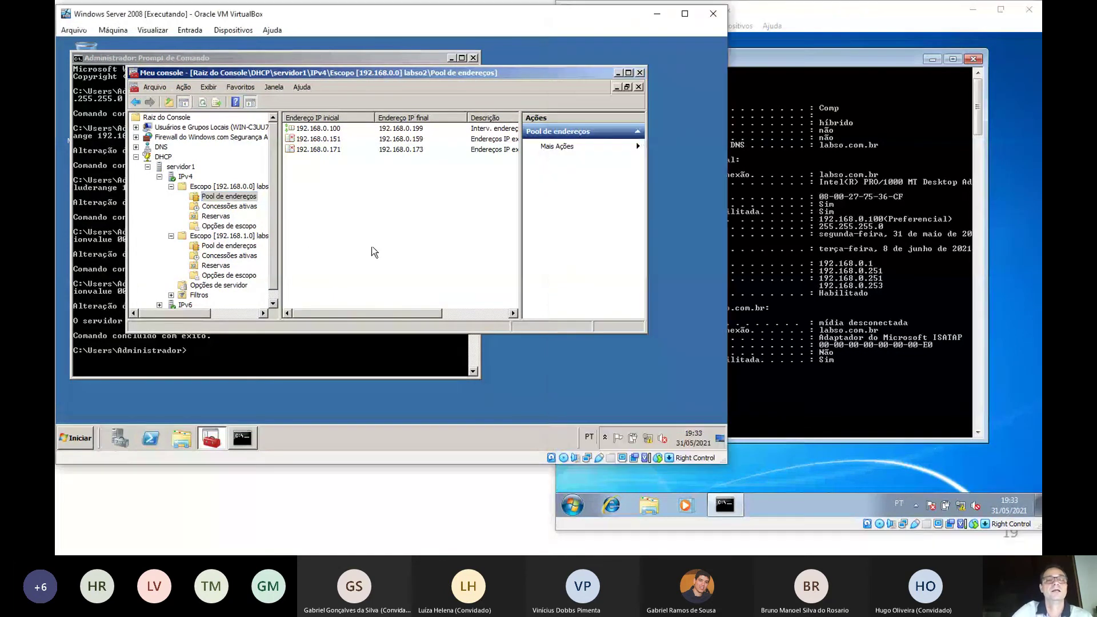
pyautogui.click(217, 217)
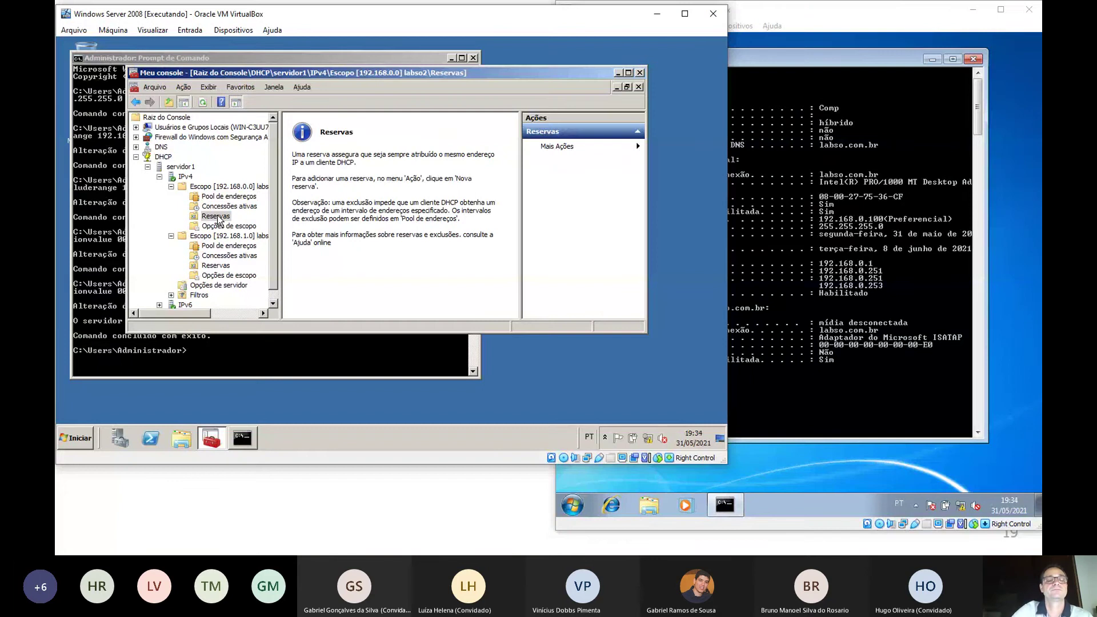
pyautogui.rightClick(217, 220)
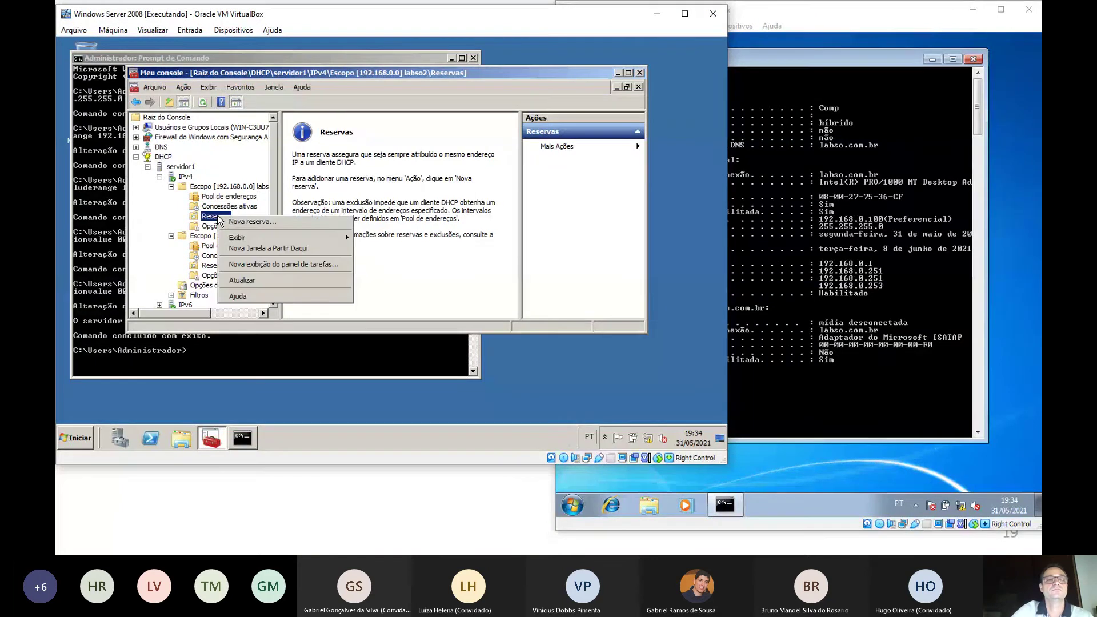
pyautogui.click(266, 226)
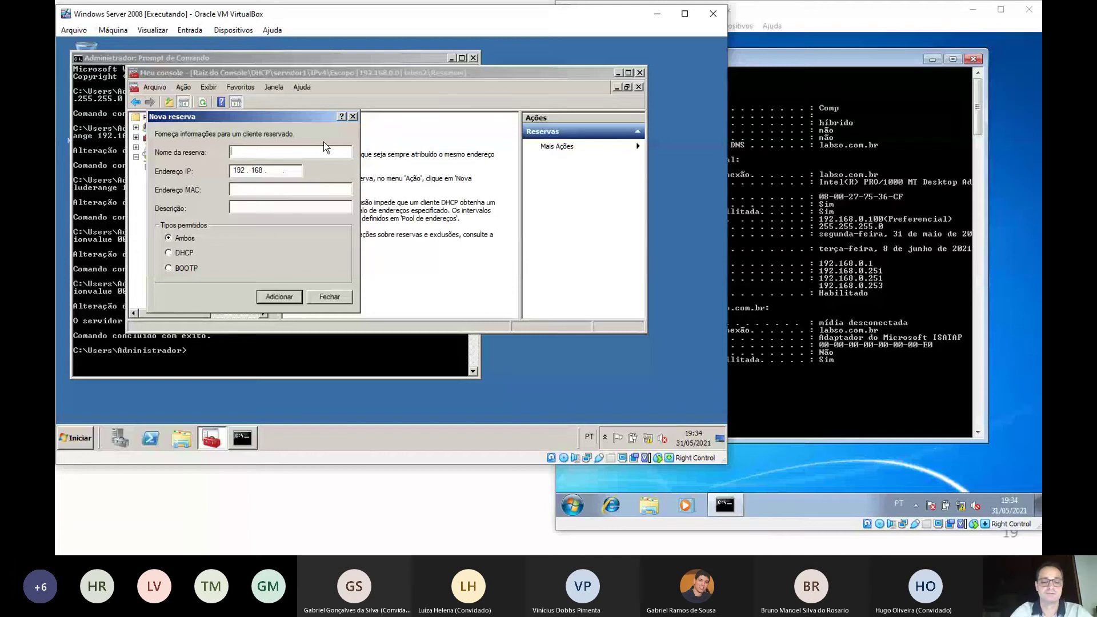
pyautogui.write('Ma')
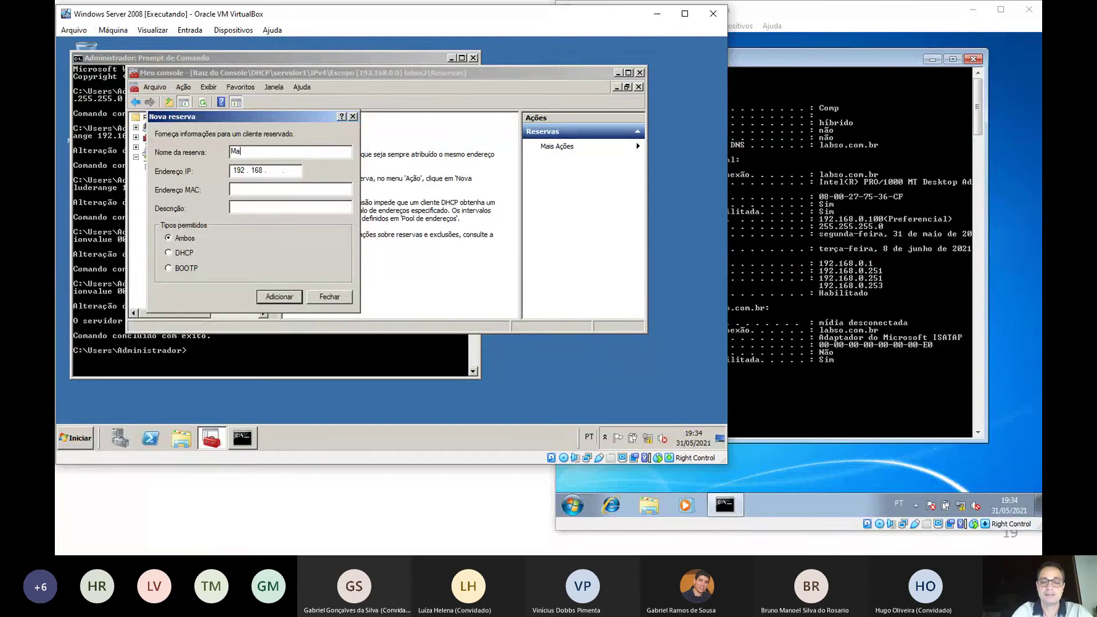
pyautogui.write('q155')
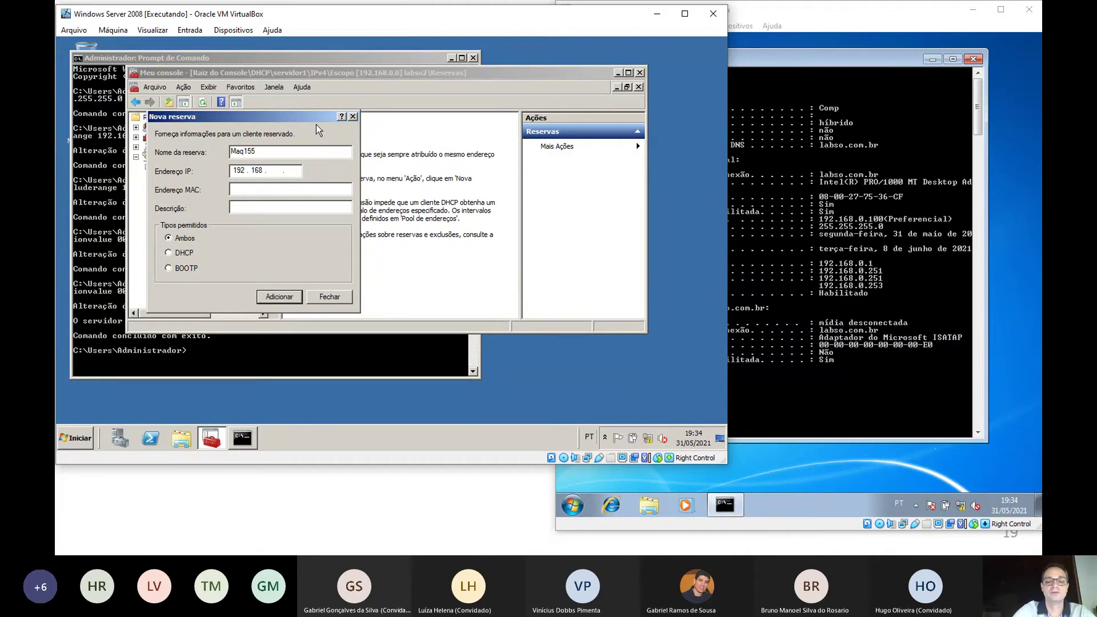
pyautogui.write('0 . ')
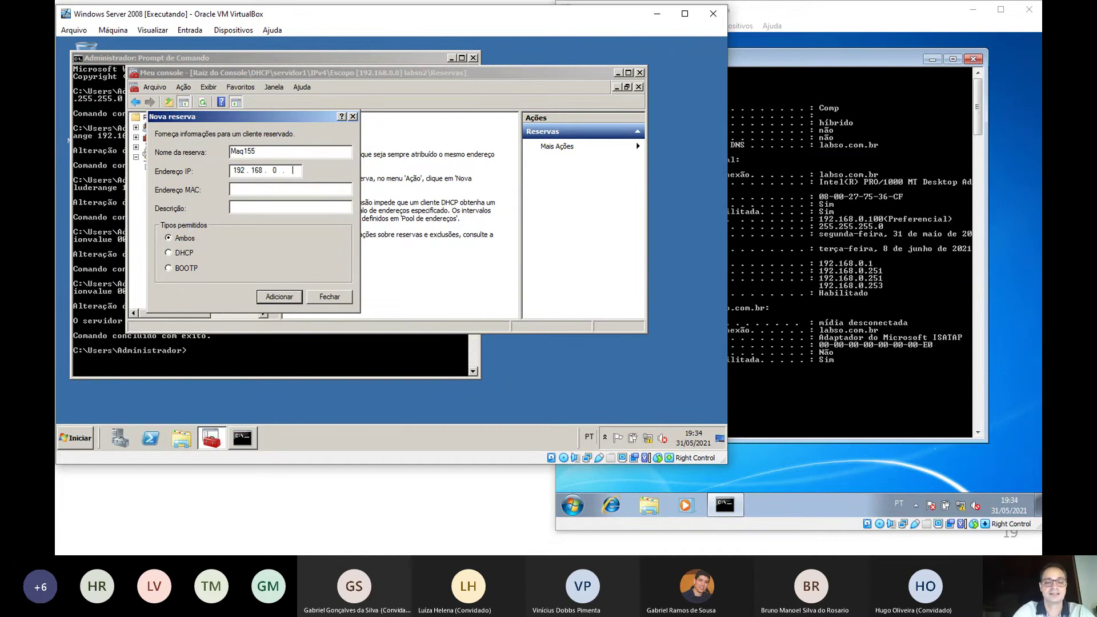
pyautogui.write('155')
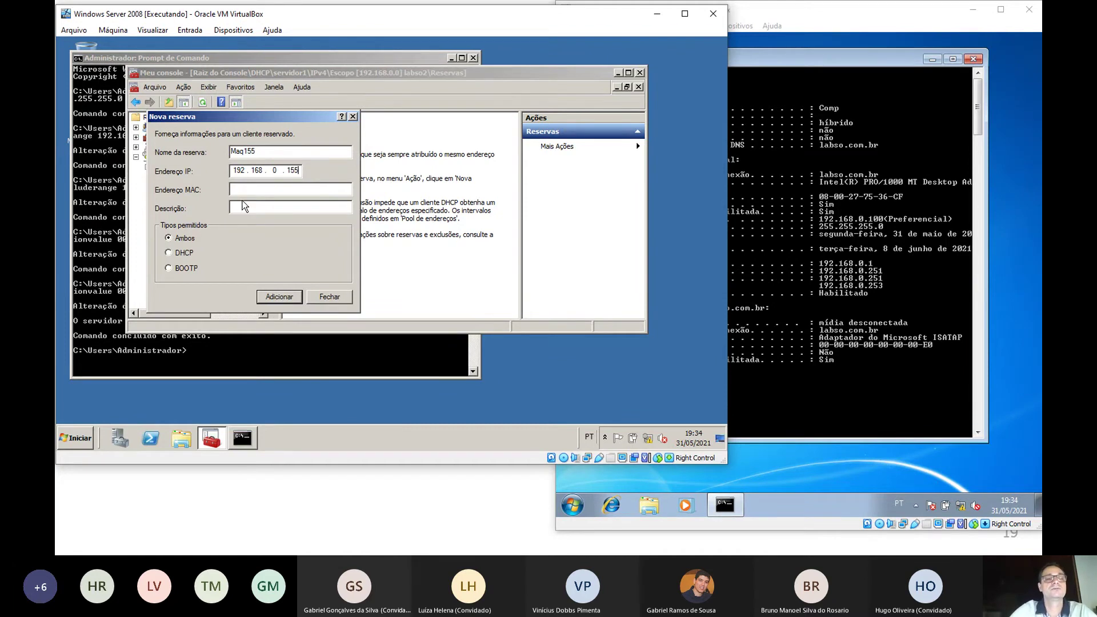
# Try to paste the copied physical address as the reservation's MAC address, and clear the pasted text
pyautogui.rightClick(252, 188)
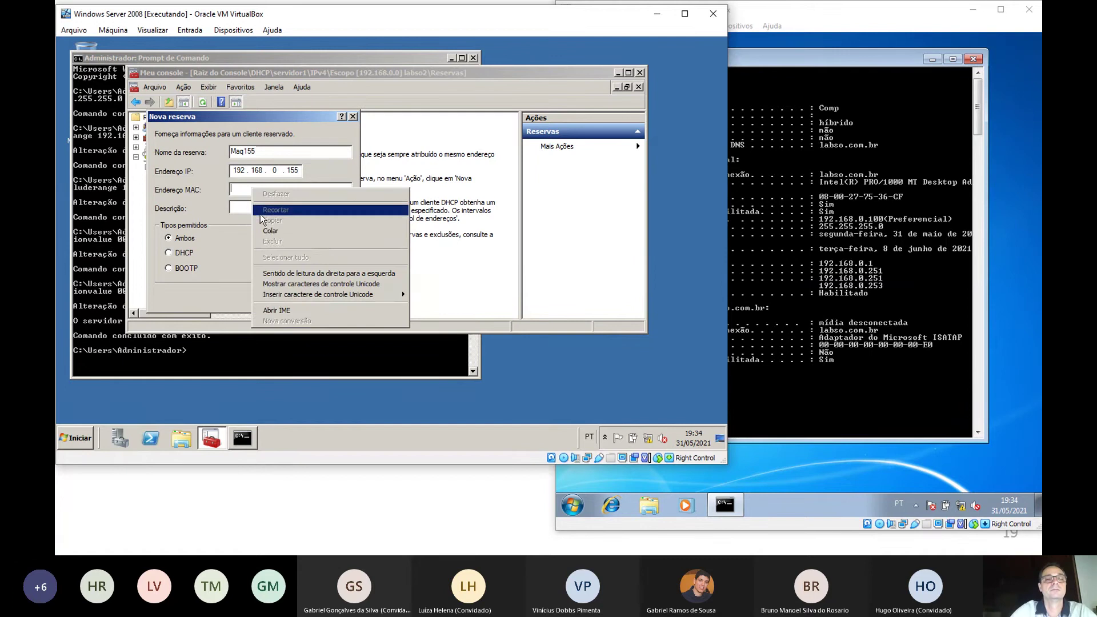
pyautogui.click(265, 232)
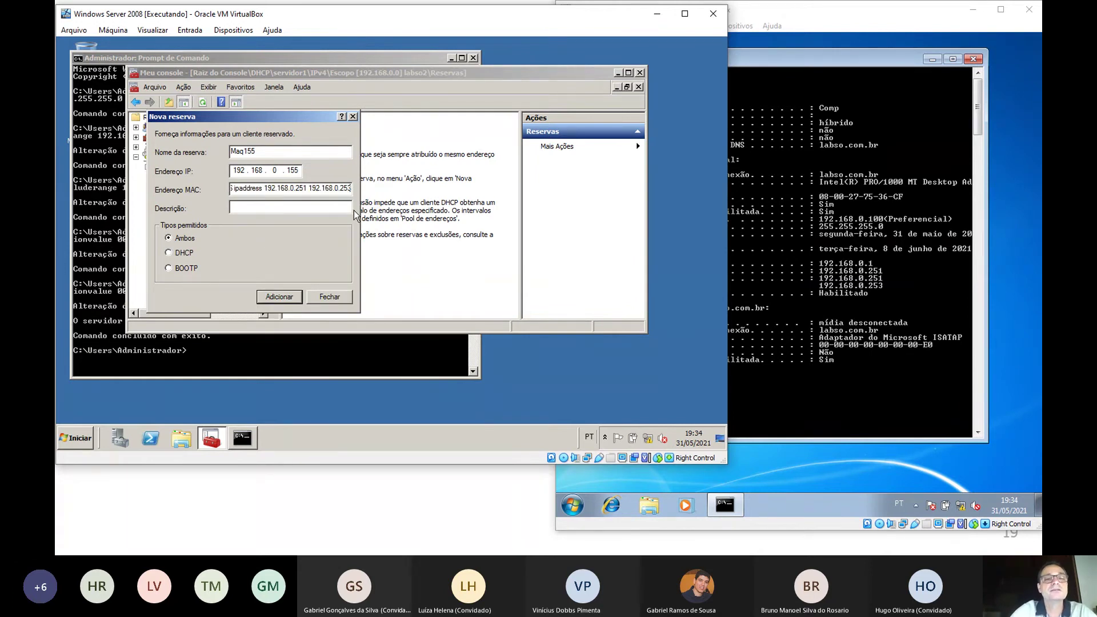
pyautogui.press('BackSpace')
pyautogui.press('BackSpace')
pyautogui.press('BackSpace')
pyautogui.press('BackSpace')
pyautogui.press('BackSpace')
pyautogui.press('BackSpace')
pyautogui.press('BackSpace')
pyautogui.press('BackSpace')
pyautogui.press('BackSpace')
pyautogui.press('BackSpace')
pyautogui.press('BackSpace')
pyautogui.press('BackSpace')
pyautogui.press('BackSpace')
pyautogui.press('BackSpace')
pyautogui.press('BackSpace')
pyautogui.press('BackSpace')
pyautogui.press('BackSpace')
pyautogui.press('BackSpace')
pyautogui.press('BackSpace')
pyautogui.press('BackSpace')
pyautogui.press('BackSpace')
pyautogui.press('BackSpace')
pyautogui.press('BackSpace')
pyautogui.press('BackSpace')
pyautogui.press('BackSpace')
pyautogui.press('BackSpace')
pyautogui.press('BackSpace')
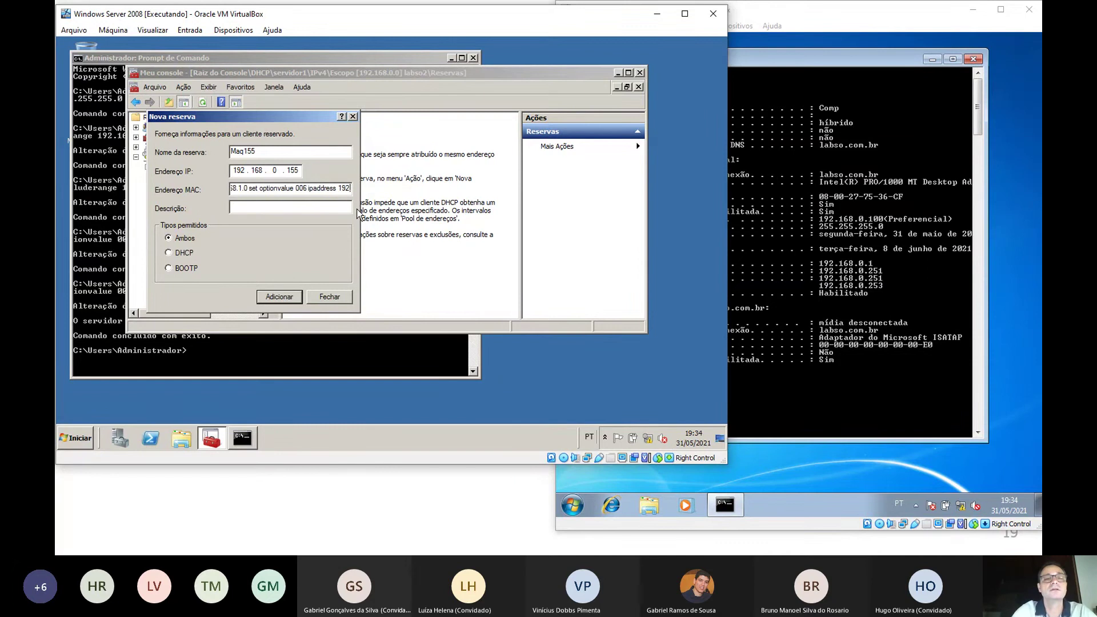
pyautogui.press('BackSpace')
pyautogui.press('BackSpace')
pyautogui.press('BackSpace')
pyautogui.press('BackSpace')
pyautogui.press('BackSpace')
pyautogui.press('BackSpace')
pyautogui.press('BackSpace')
pyautogui.press('BackSpace')
pyautogui.press('BackSpace')
pyautogui.press('BackSpace')
pyautogui.press('BackSpace')
pyautogui.press('BackSpace')
pyautogui.press('BackSpace')
pyautogui.press('BackSpace')
pyautogui.press('BackSpace')
pyautogui.press('BackSpace')
pyautogui.press('BackSpace')
pyautogui.press('BackSpace')
pyautogui.press('BackSpace')
pyautogui.press('BackSpace')
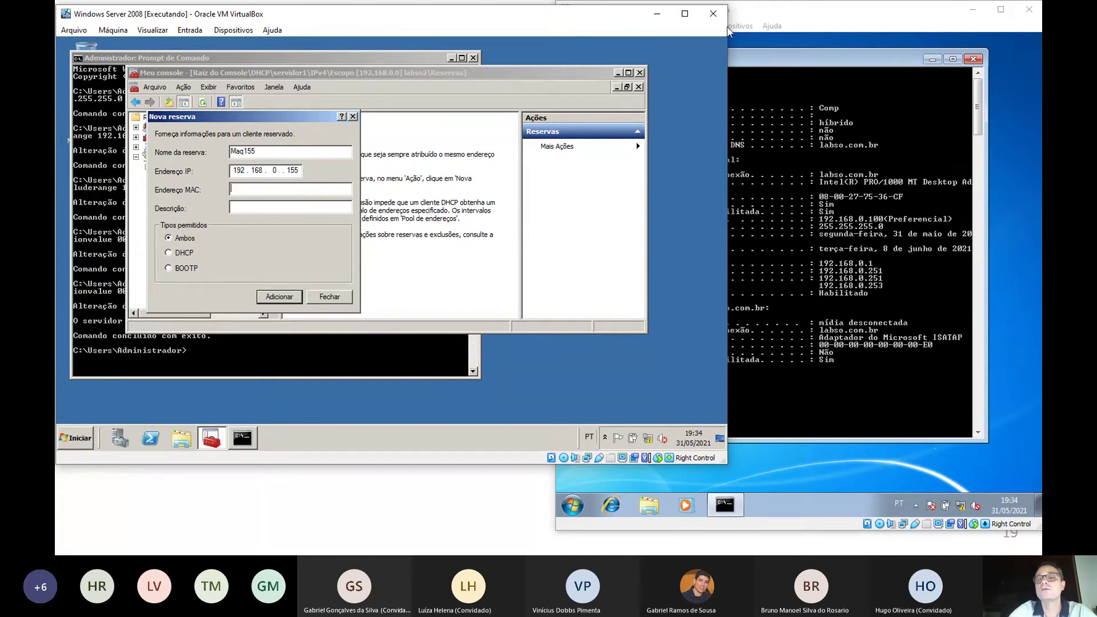
# Select the Ethernet adapter's physical address in the Windows 7 command prompt and copy it again
pyautogui.click(821, 197)
pyautogui.rightClick(818, 195)
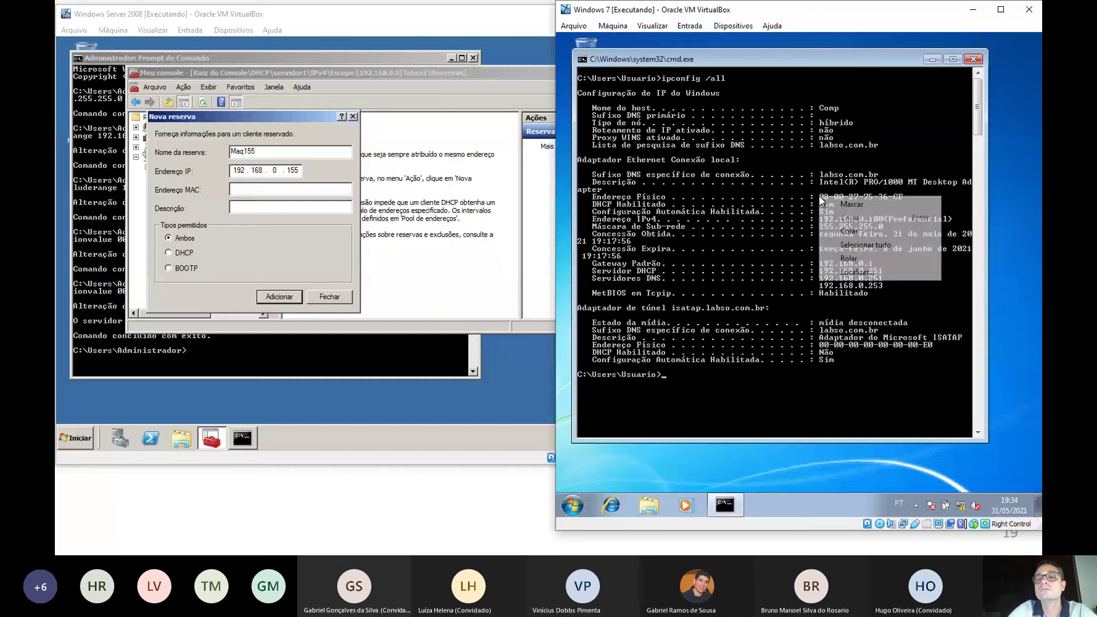
pyautogui.click(833, 205)
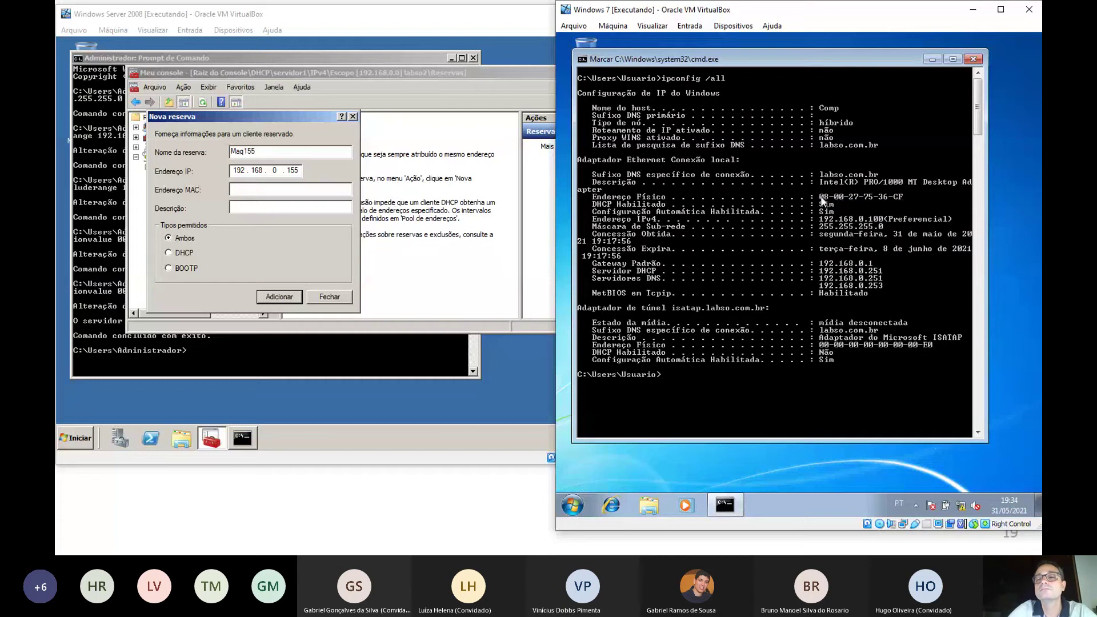
pyautogui.moveTo(819, 197); pyautogui.dragTo(903, 201)
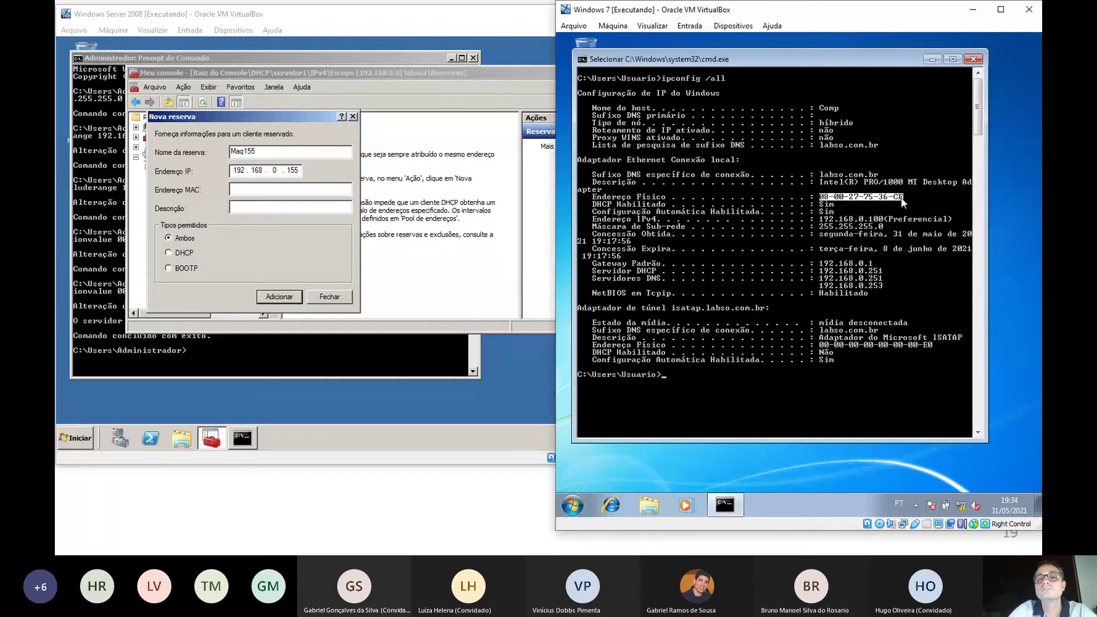
pyautogui.rightClick(901, 199)
pyautogui.rightClick(901, 198)
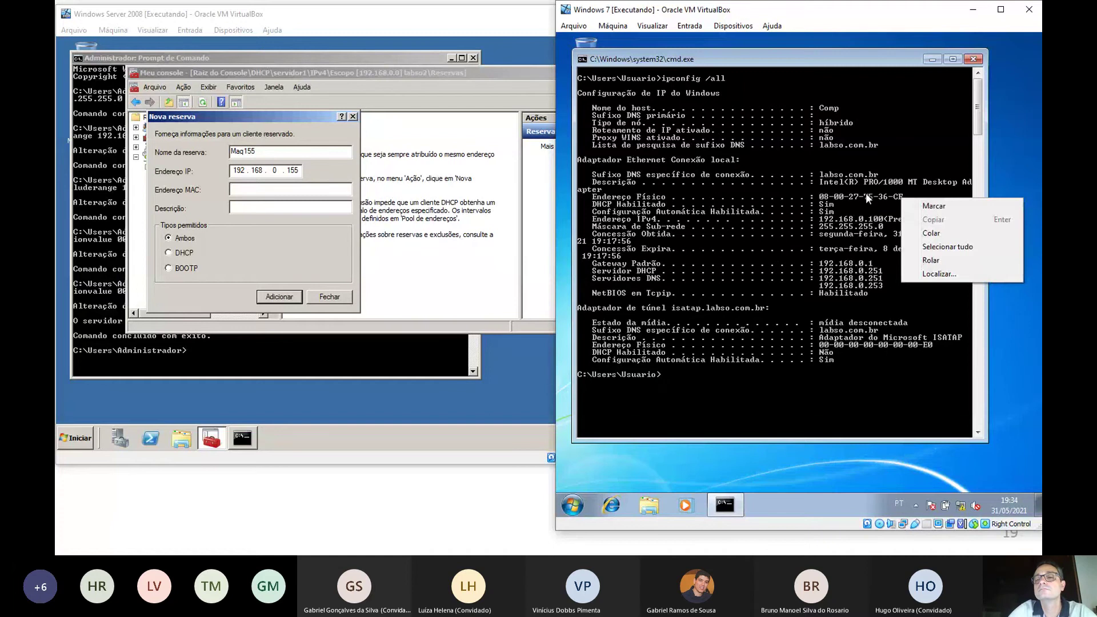
# Try again to paste the copied physical address as the MAC address of the Maq155 reservation, and delete part of the pasted text
pyautogui.click(299, 190)
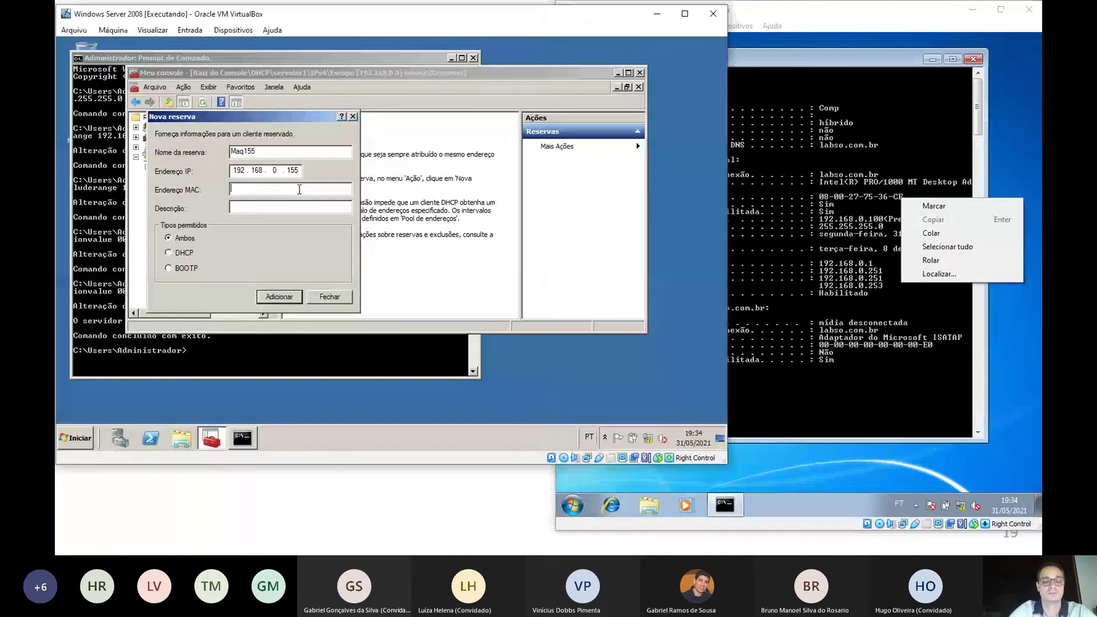
pyautogui.hotkey('ctrl', 'v')
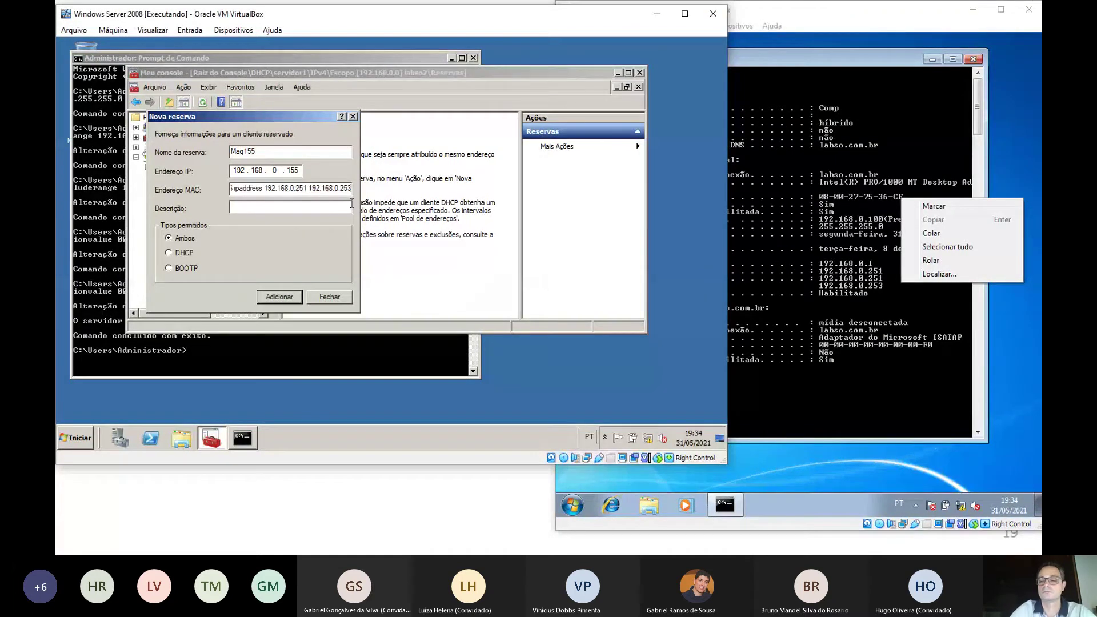
pyautogui.press('BackSpace')
pyautogui.press('BackSpace')
pyautogui.press('BackSpace')
pyautogui.press('BackSpace')
pyautogui.press('BackSpace')
pyautogui.press('BackSpace')
pyautogui.press('BackSpace')
pyautogui.press('BackSpace')
pyautogui.press('BackSpace')
pyautogui.press('BackSpace')
pyautogui.press('BackSpace')
pyautogui.press('BackSpace')
pyautogui.press('BackSpace')
pyautogui.press('BackSpace')
pyautogui.press('BackSpace')
pyautogui.press('BackSpace')
pyautogui.press('BackSpace')
pyautogui.press('BackSpace')
pyautogui.press('BackSpace')
pyautogui.press('BackSpace')
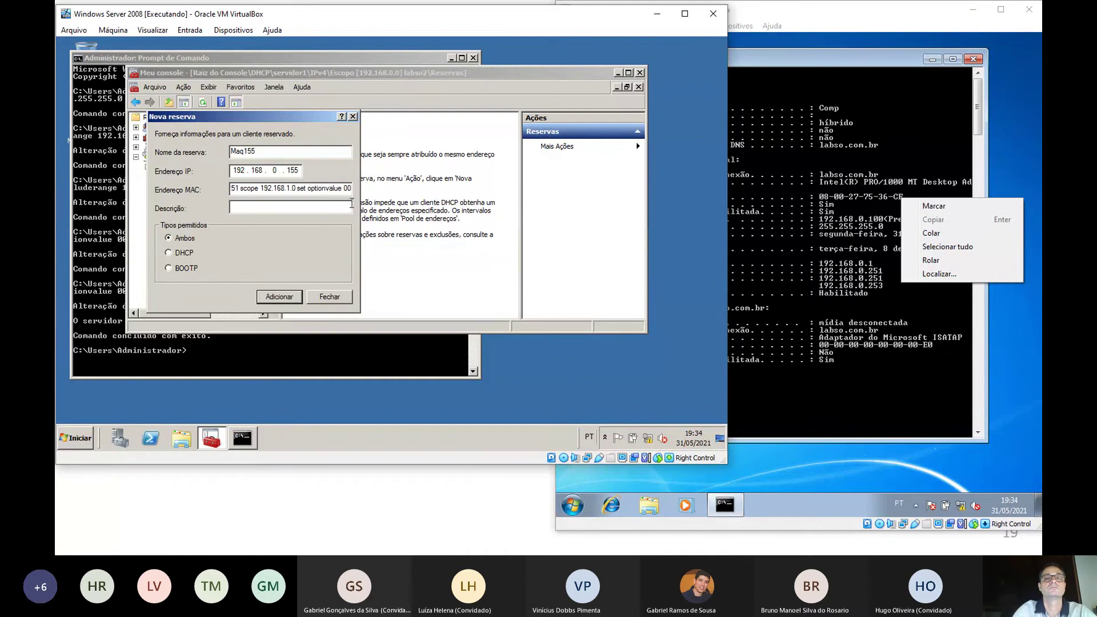
pyautogui.press('BackSpace')
pyautogui.press('BackSpace')
pyautogui.press('BackSpace')
pyautogui.press('BackSpace')
pyautogui.press('BackSpace')
pyautogui.press('BackSpace')
pyautogui.press('BackSpace')
pyautogui.press('BackSpace')
pyautogui.press('BackSpace')
pyautogui.press('BackSpace')
pyautogui.press('BackSpace')
pyautogui.press('BackSpace')
pyautogui.press('BackSpace')
pyautogui.press('BackSpace')
pyautogui.press('BackSpace')
pyautogui.press('BackSpace')
# Set the shared clipboard of the Windows 7 virtual machine to bidirectional
pyautogui.click(863, 17)
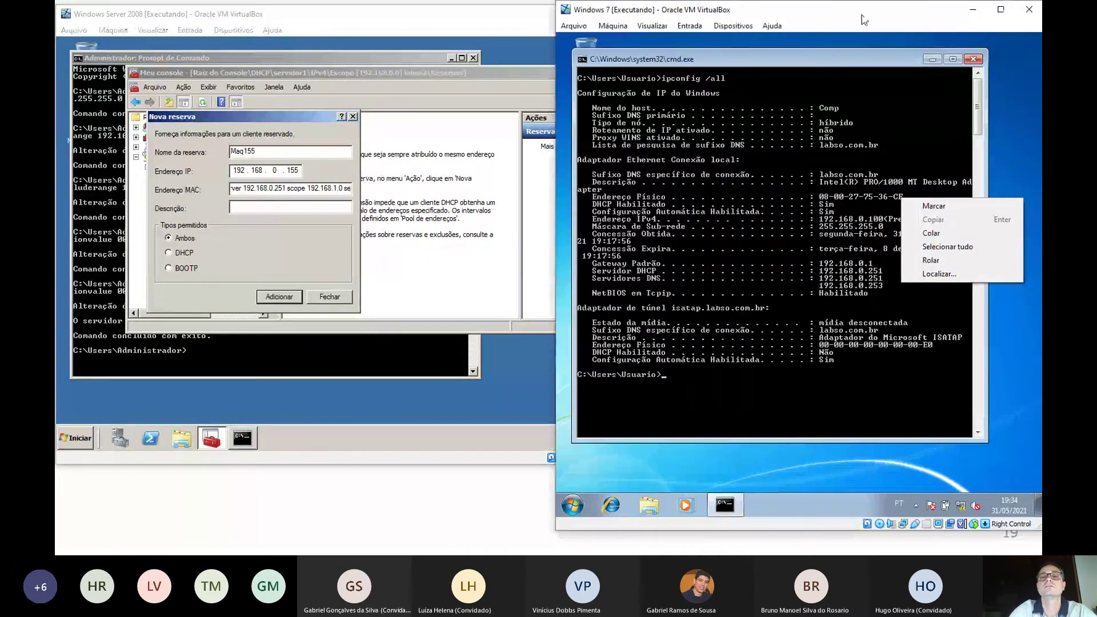
pyautogui.click(725, 26)
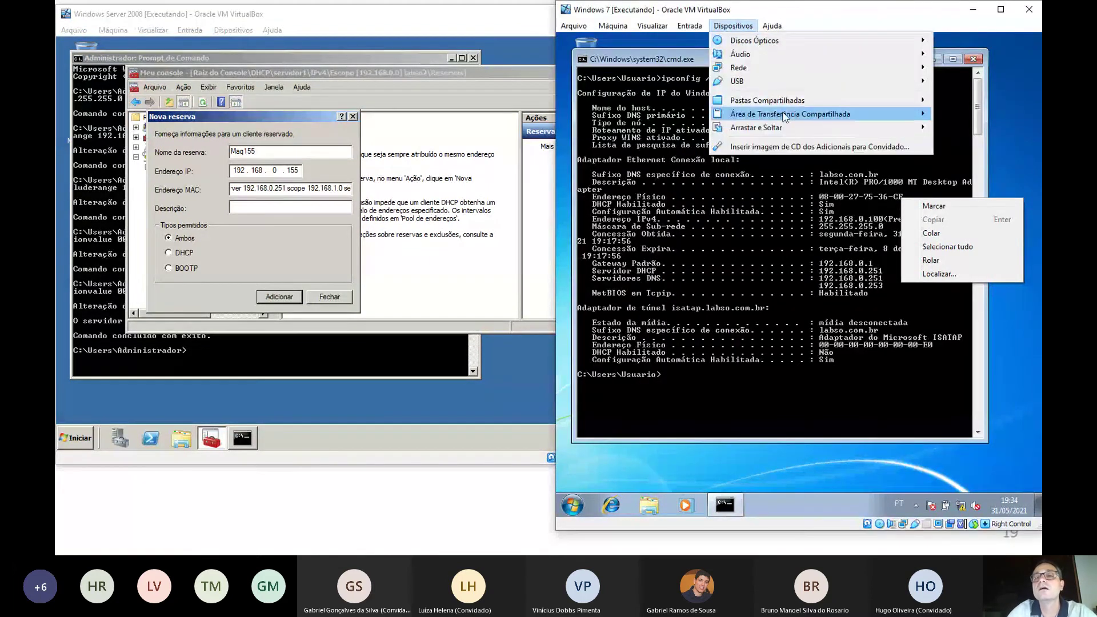
pyautogui.moveTo(755, 116)
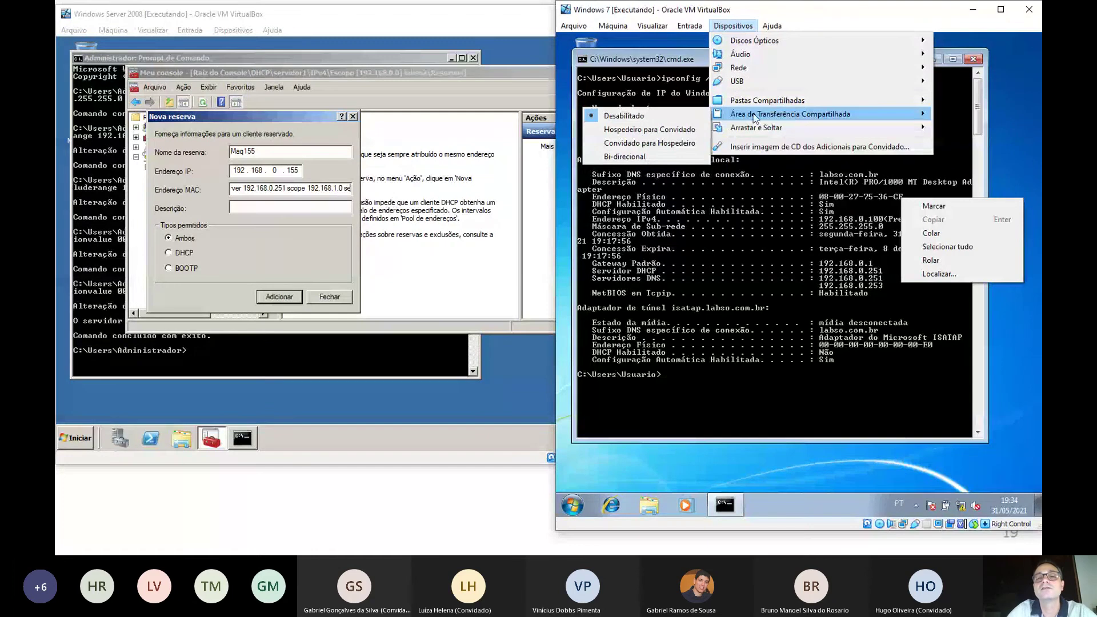
pyautogui.click(665, 158)
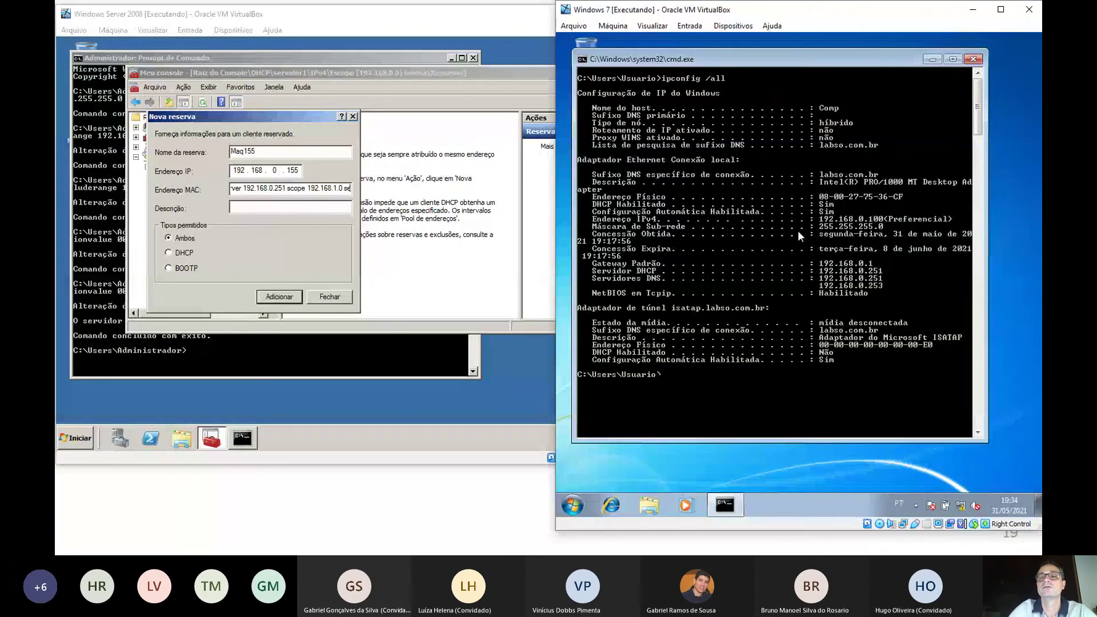
pyautogui.rightClick(814, 197)
pyautogui.click(846, 206)
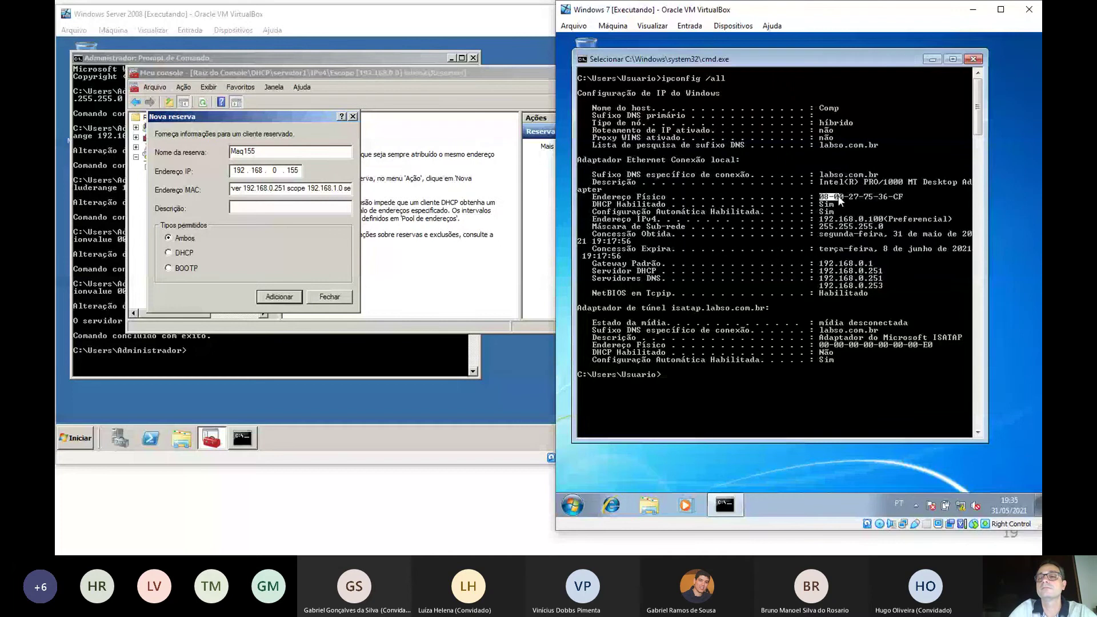
pyautogui.moveTo(820, 196); pyautogui.dragTo(902, 201)
pyautogui.press('Return')
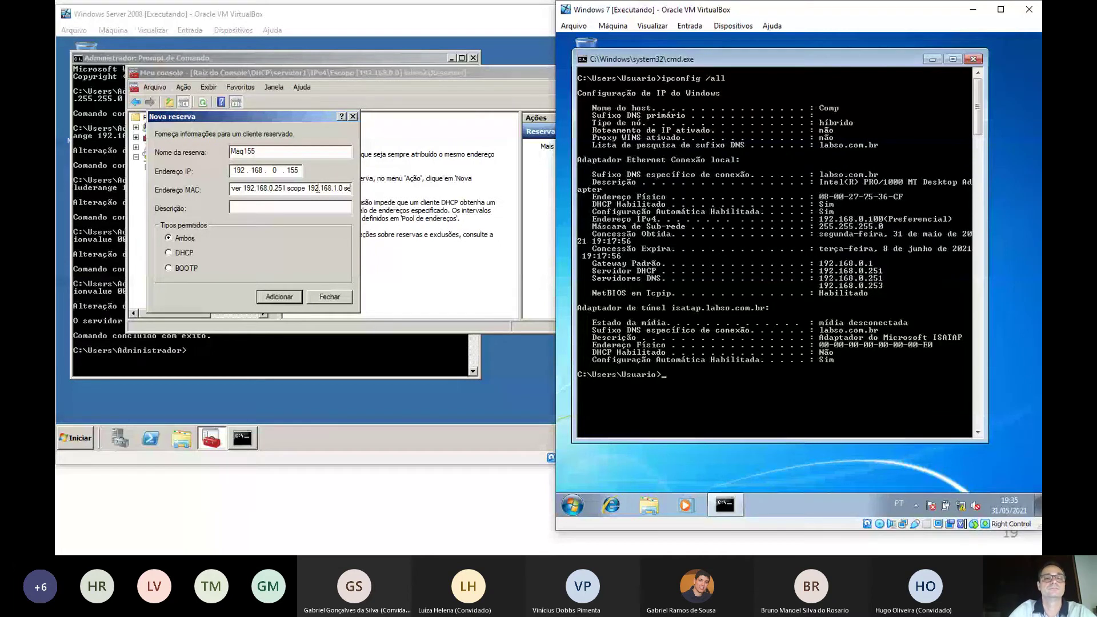
pyautogui.click(318, 189)
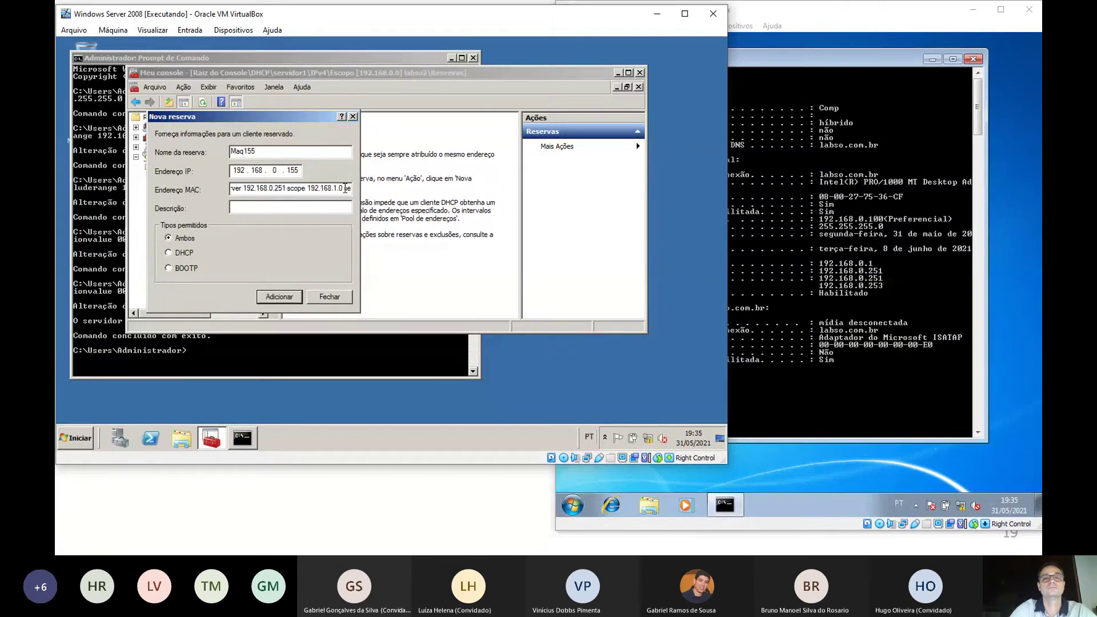
pyautogui.doubleClick(345, 188)
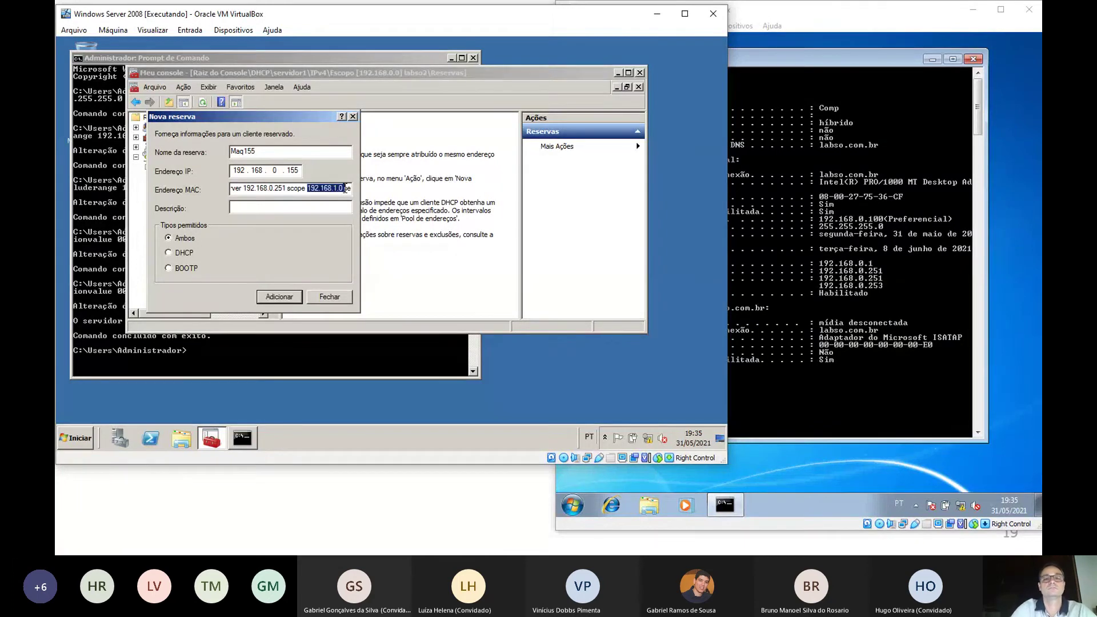
pyautogui.press('BackSpace')
pyautogui.press('BackSpace')
pyautogui.press('BackSpace')
pyautogui.press('BackSpace')
pyautogui.press('BackSpace')
pyautogui.press('BackSpace')
pyautogui.press('BackSpace')
pyautogui.press('BackSpace')
pyautogui.press('BackSpace')
pyautogui.press('BackSpace')
pyautogui.press('BackSpace')
pyautogui.press('BackSpace')
pyautogui.press('BackSpace')
pyautogui.press('BackSpace')
pyautogui.press('BackSpace')
pyautogui.press('BackSpace')
pyautogui.press('BackSpace')
pyautogui.press('BackSpace')
pyautogui.press('BackSpace')
pyautogui.press('BackSpace')
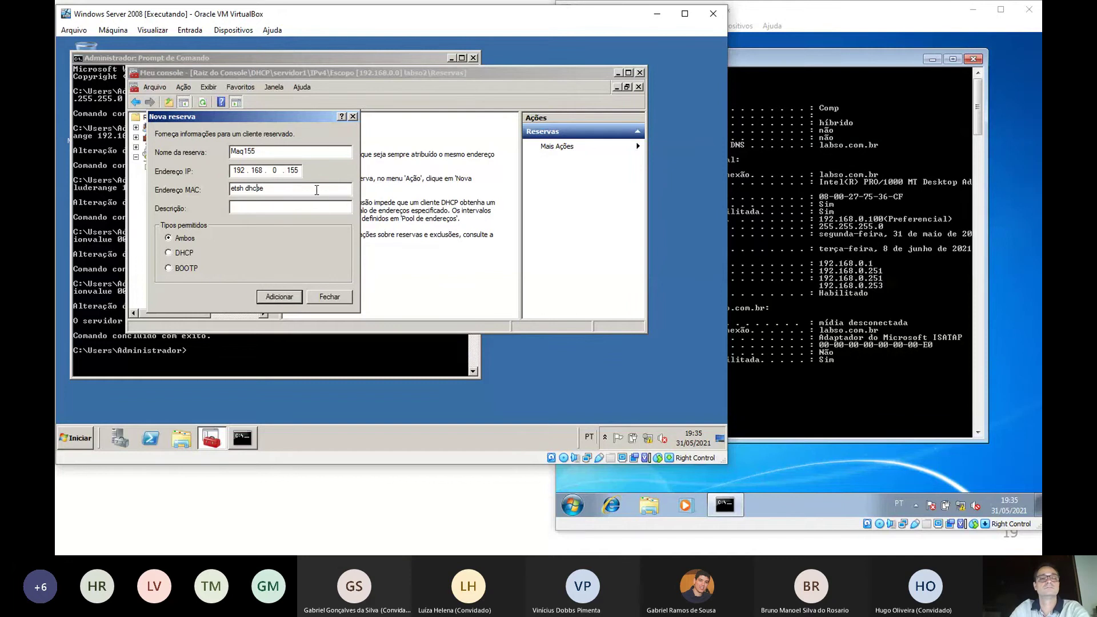
pyautogui.press('BackSpace')
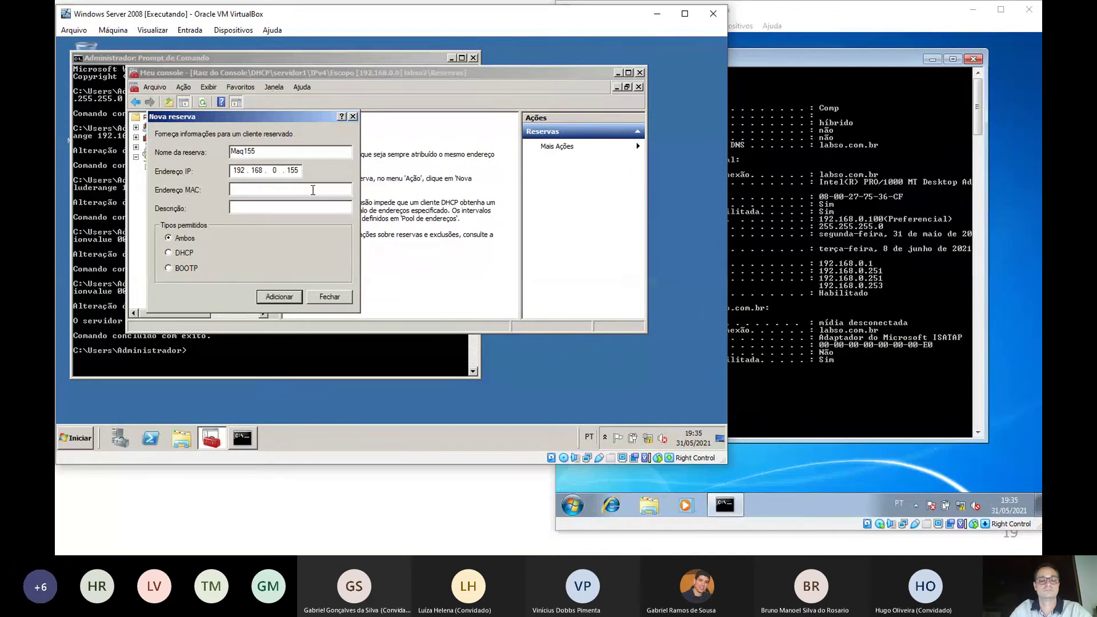
pyautogui.hotkey('ctrl', 'v')
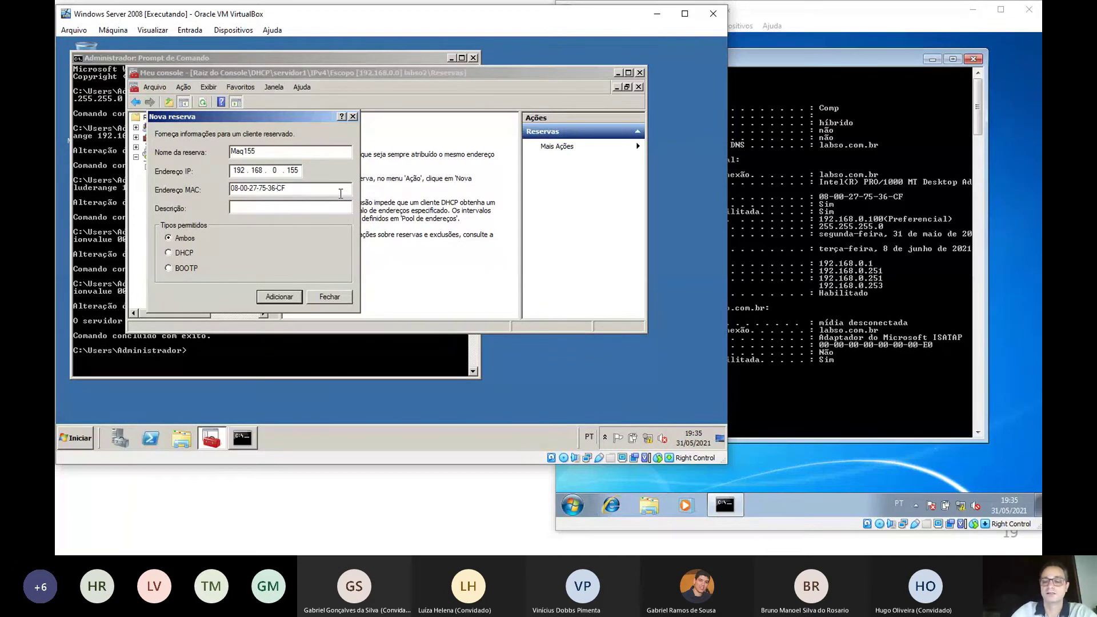
pyautogui.press('BackSpace')
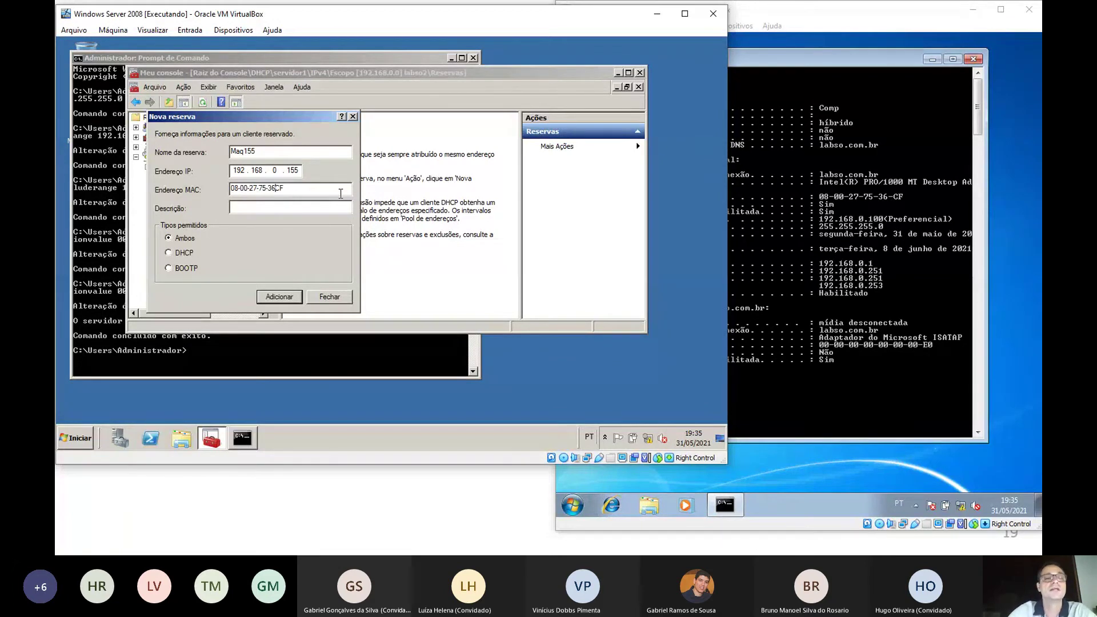
pyautogui.press('BackSpace')
pyautogui.press('Left')
pyautogui.press('Left')
pyautogui.press('BackSpace')
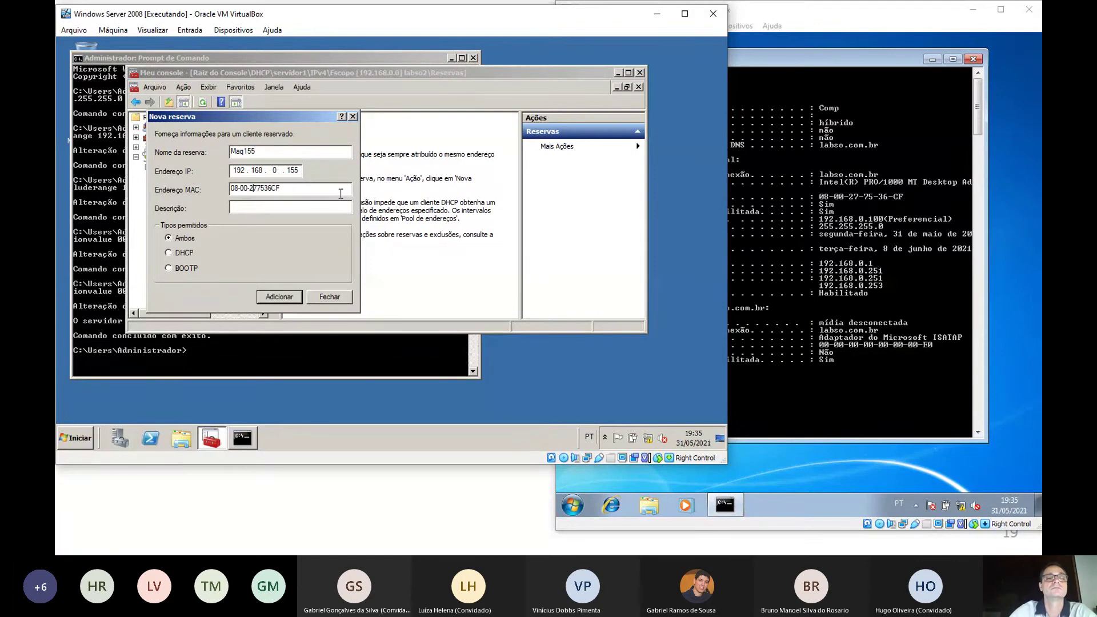
pyautogui.press('BackSpace')
pyautogui.press('Left')
pyautogui.press('Left')
pyautogui.press('BackSpace')
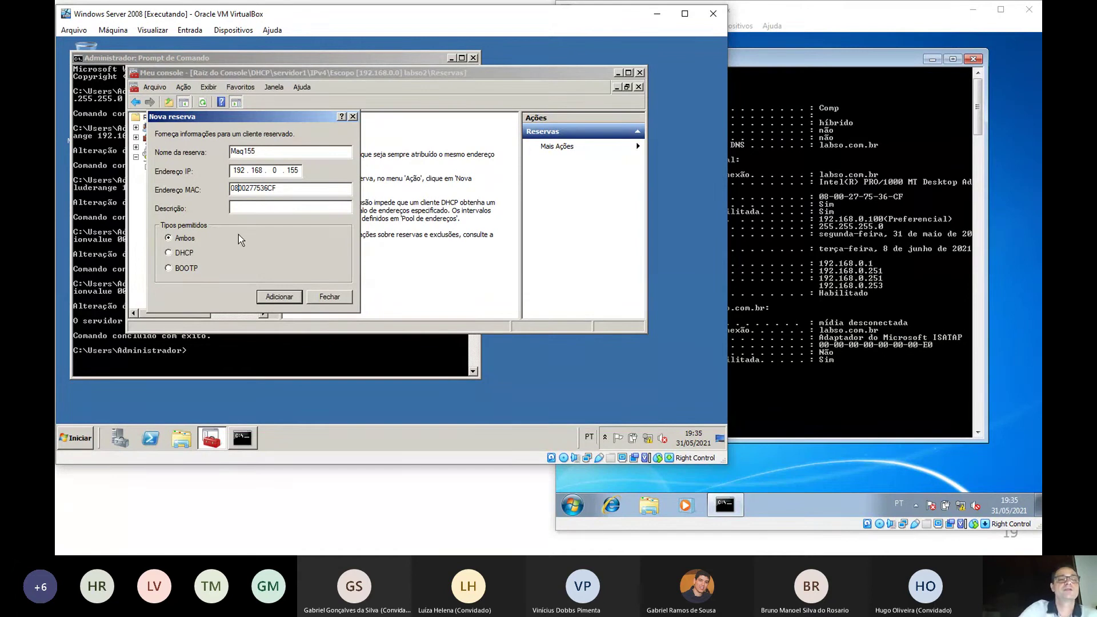
# Allow both DHCP and BOOTP for the reservation, add it to the scope and close the new reservation dialog
pyautogui.click(172, 254)
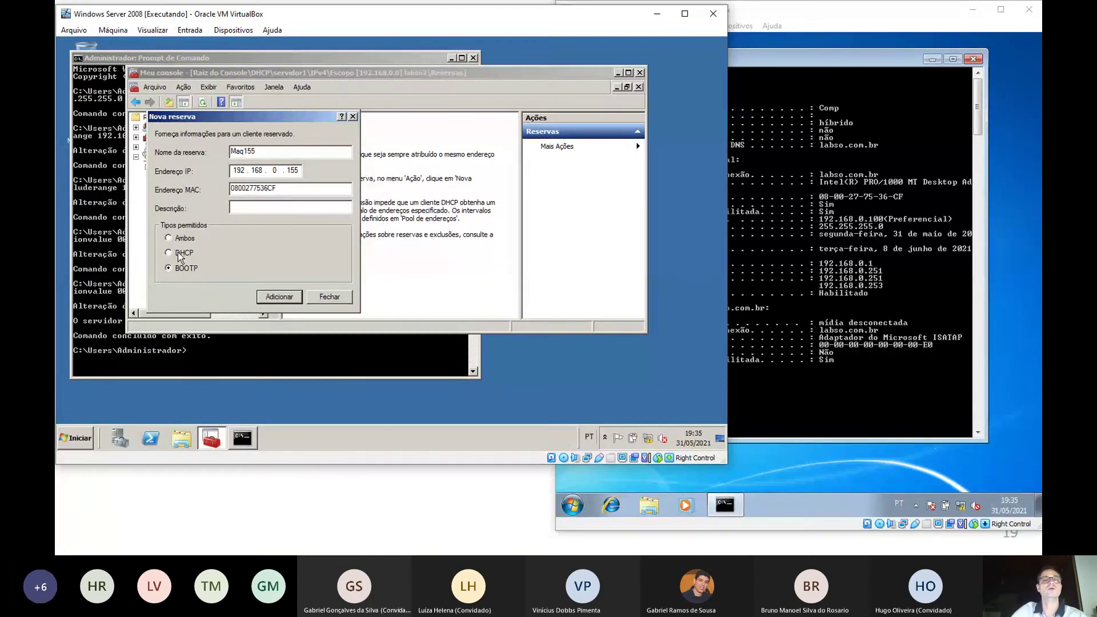
pyautogui.click(169, 238)
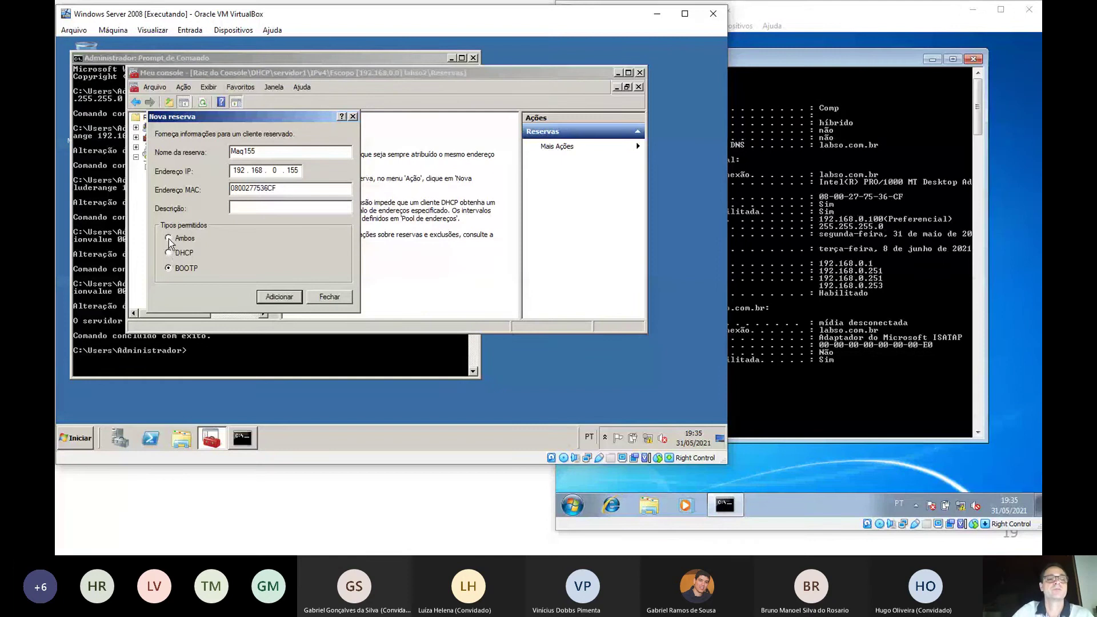
pyautogui.click(288, 297)
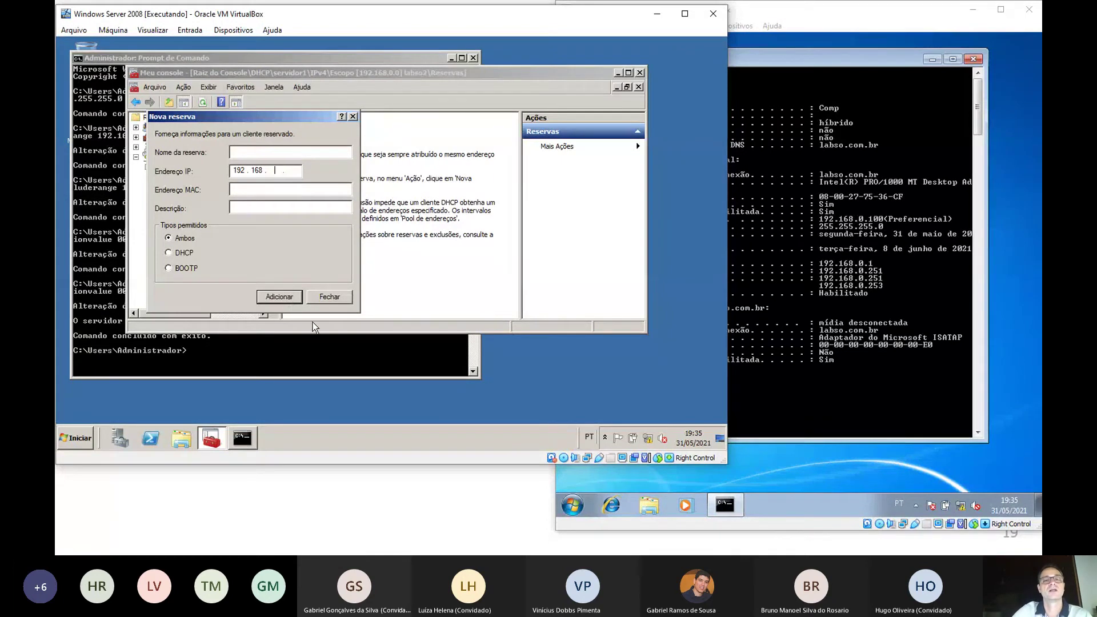
pyautogui.click(336, 298)
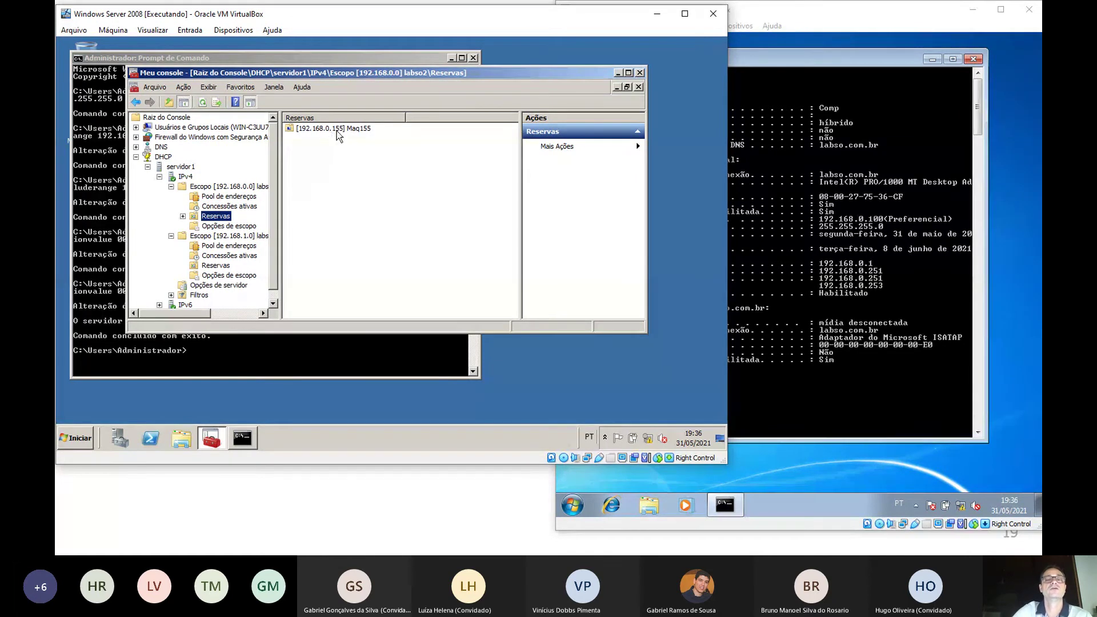
# Release the Windows 7 client's current IP address by running ipconfig /release in its command prompt
pyautogui.click(833, 228)
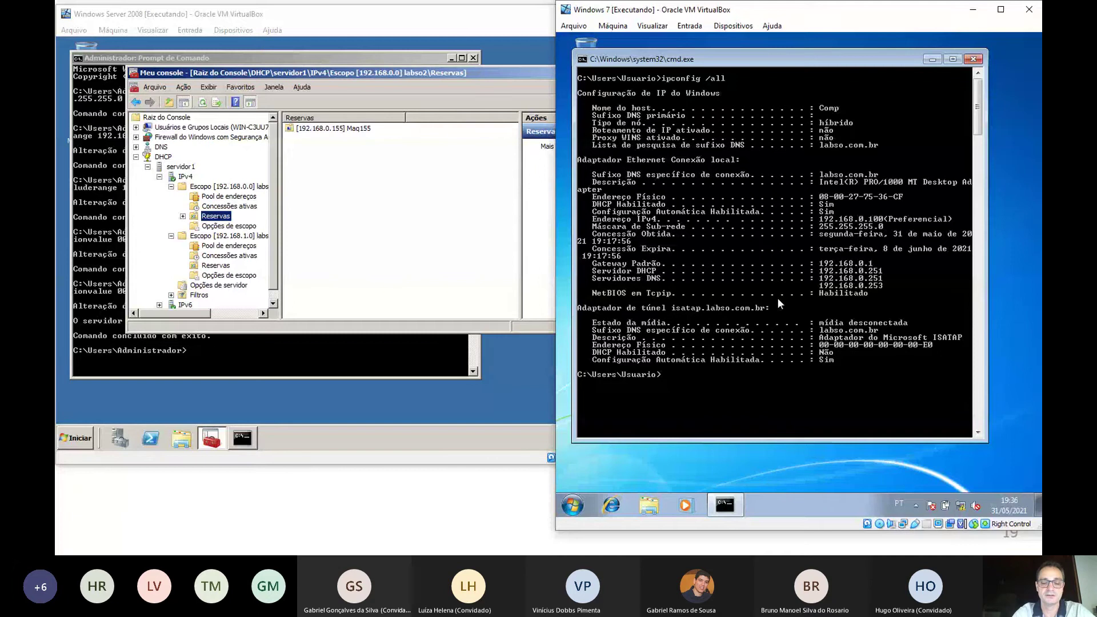
pyautogui.write('ipconfi')
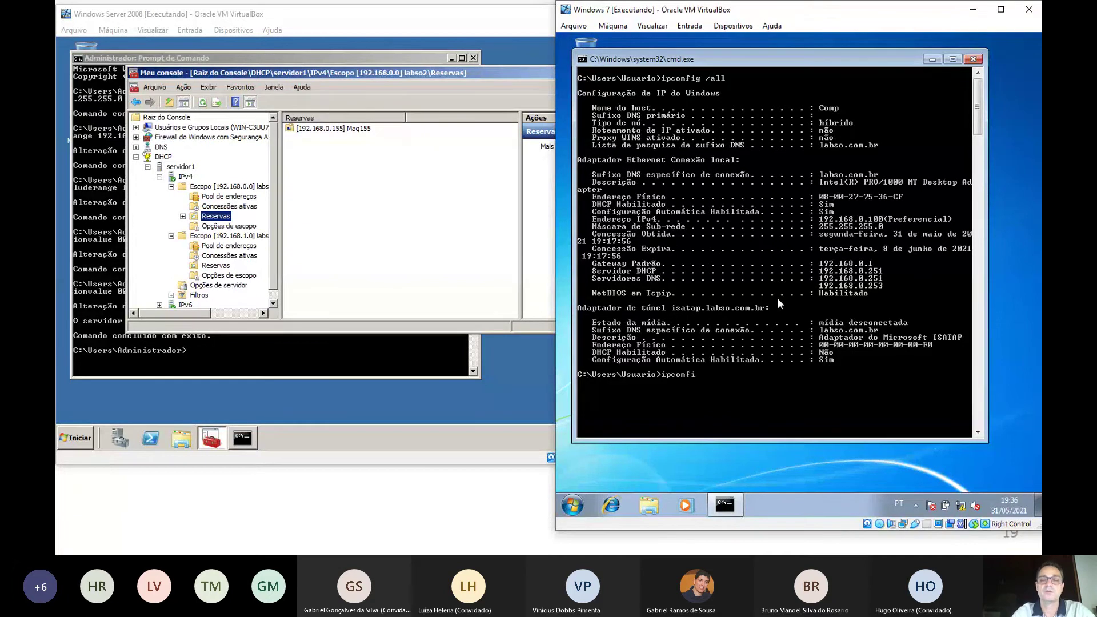
pyautogui.write('g /releasse')
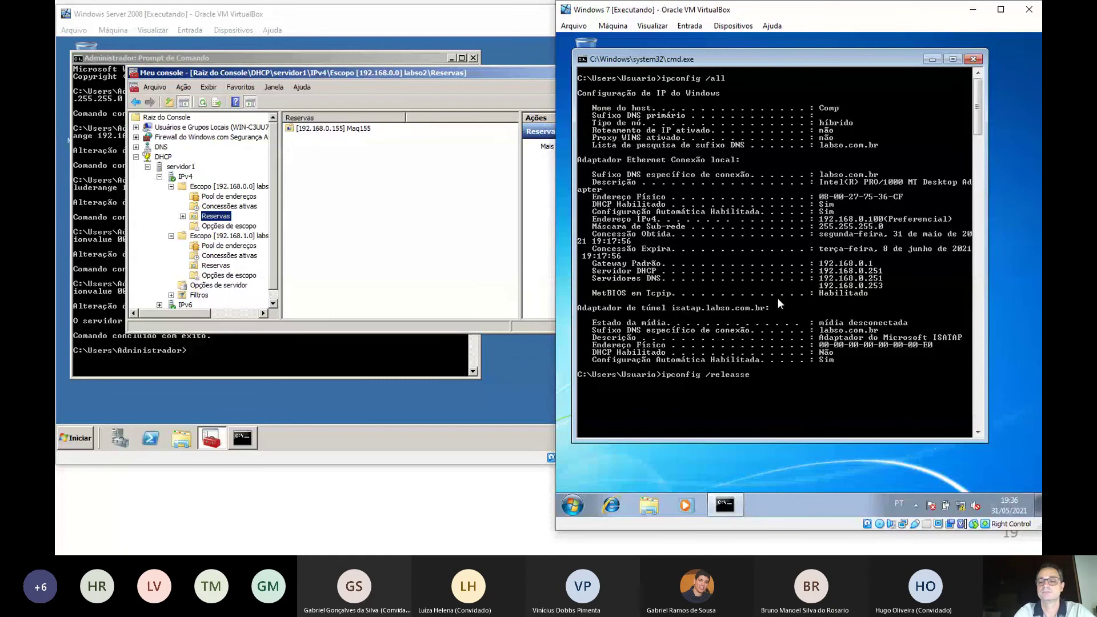
pyautogui.press('Return')
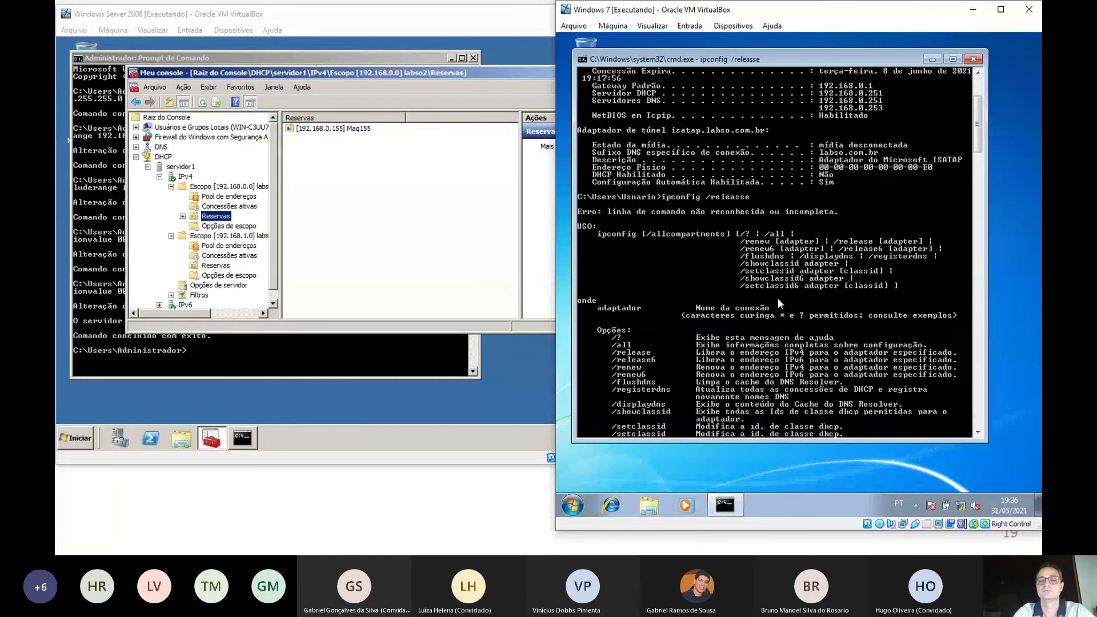
pyautogui.press('Up')
pyautogui.write('e')
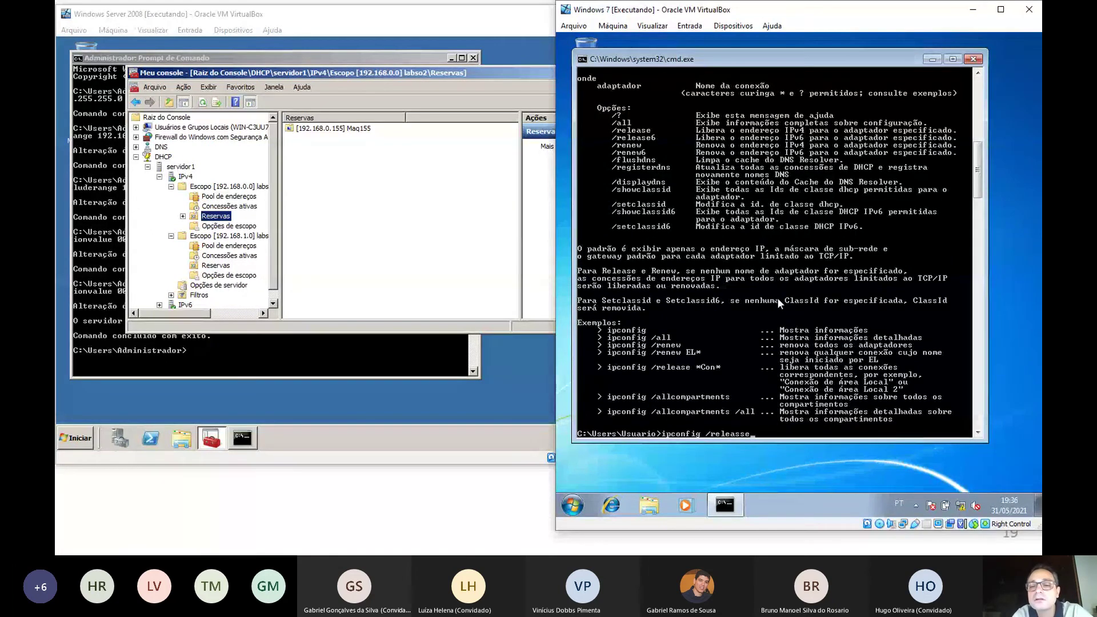
pyautogui.press('Left')
pyautogui.press('BackSpace')
pyautogui.press('Return')
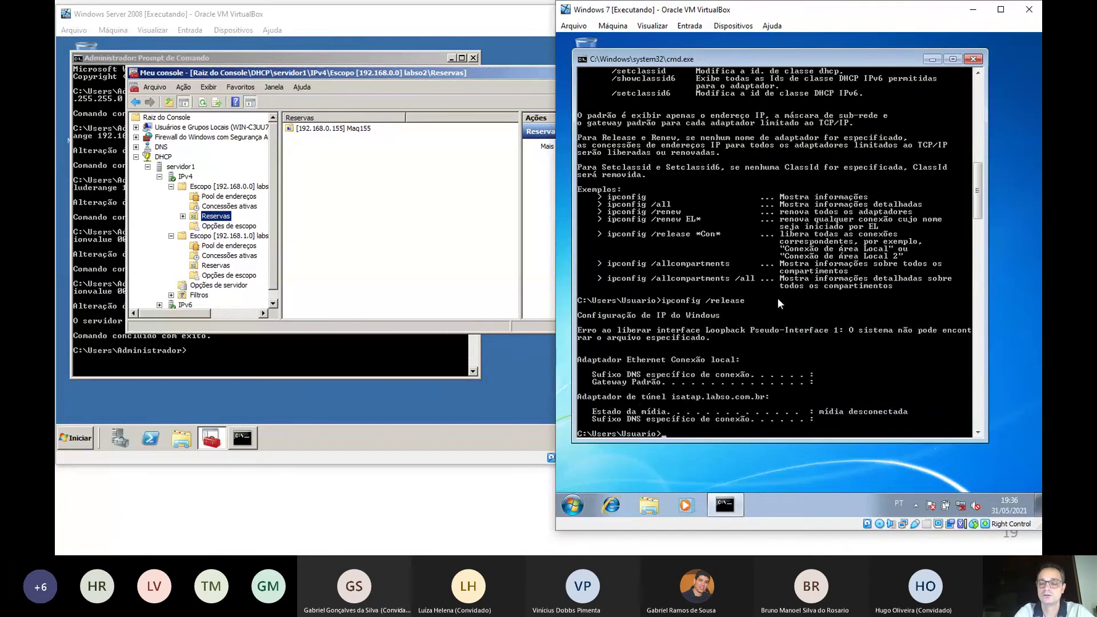
# Check the client's IP configuration with ipconfig, and clear the command prompt screen with cls
pyautogui.write('ipconfig')
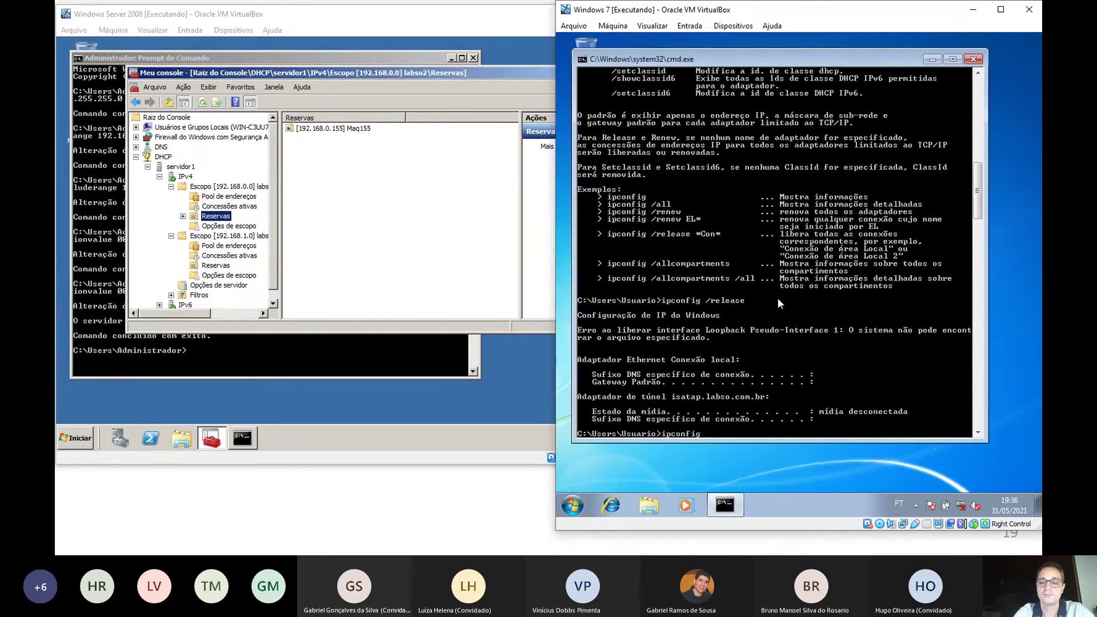
pyautogui.press('Return')
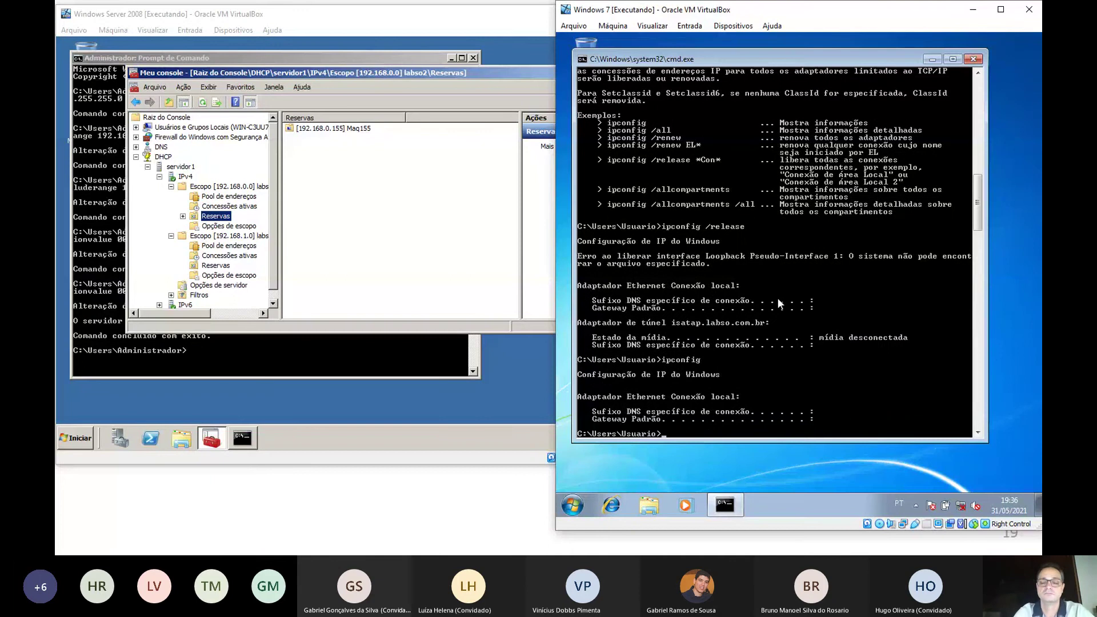
pyautogui.write('c')
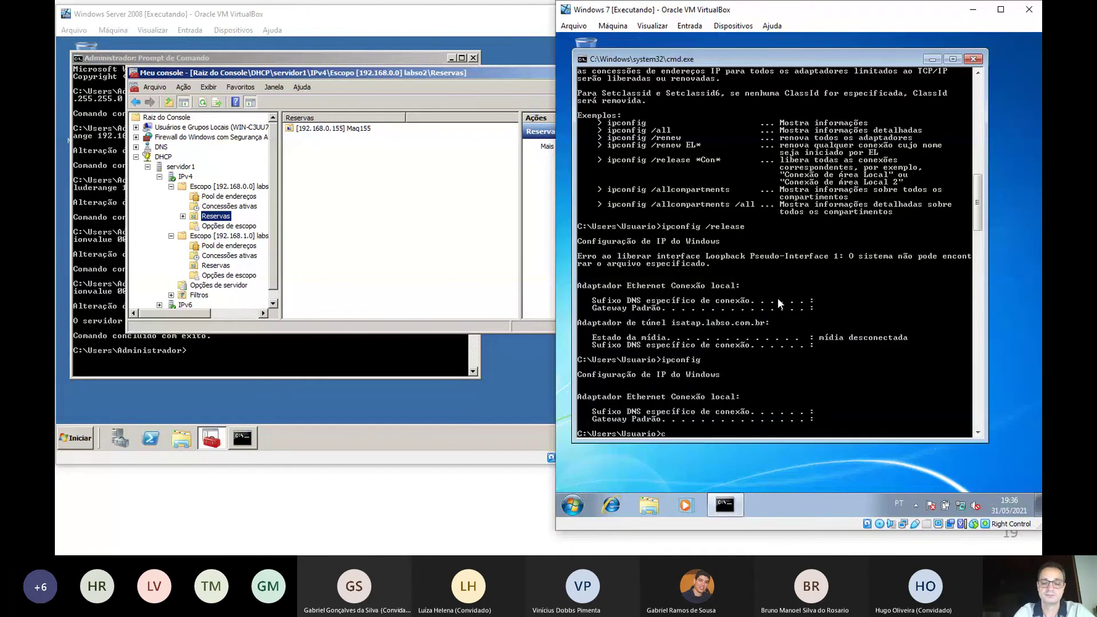
pyautogui.write('ls')
pyautogui.press('Return')
# Request a new DHCP lease for the Windows 7 client by running ipconfig /renew
pyautogui.write('i')
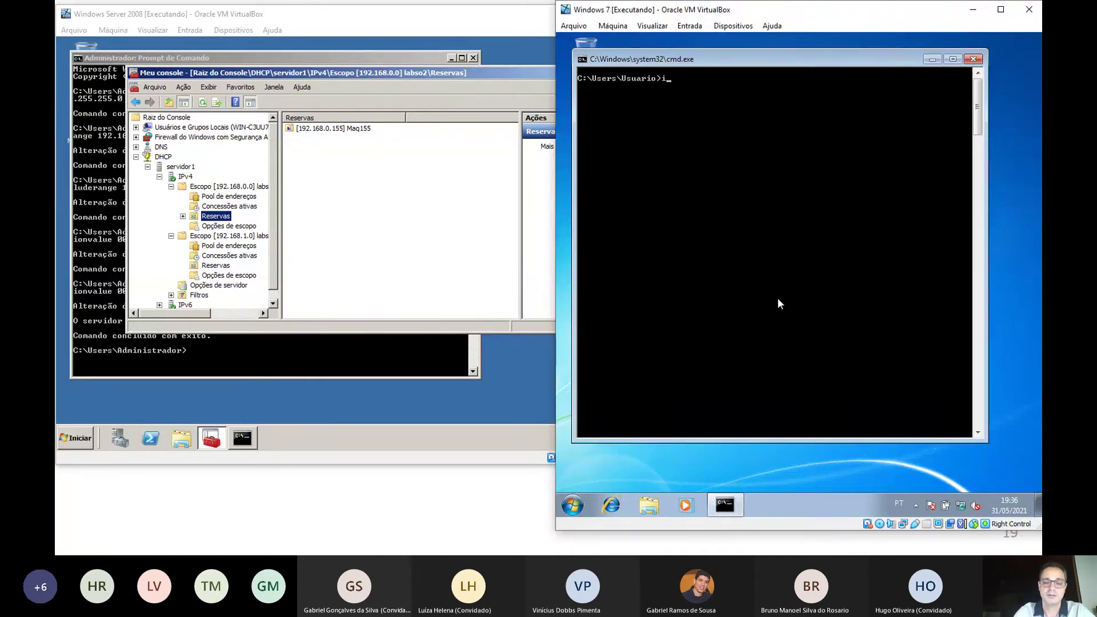
pyautogui.write('pconfig')
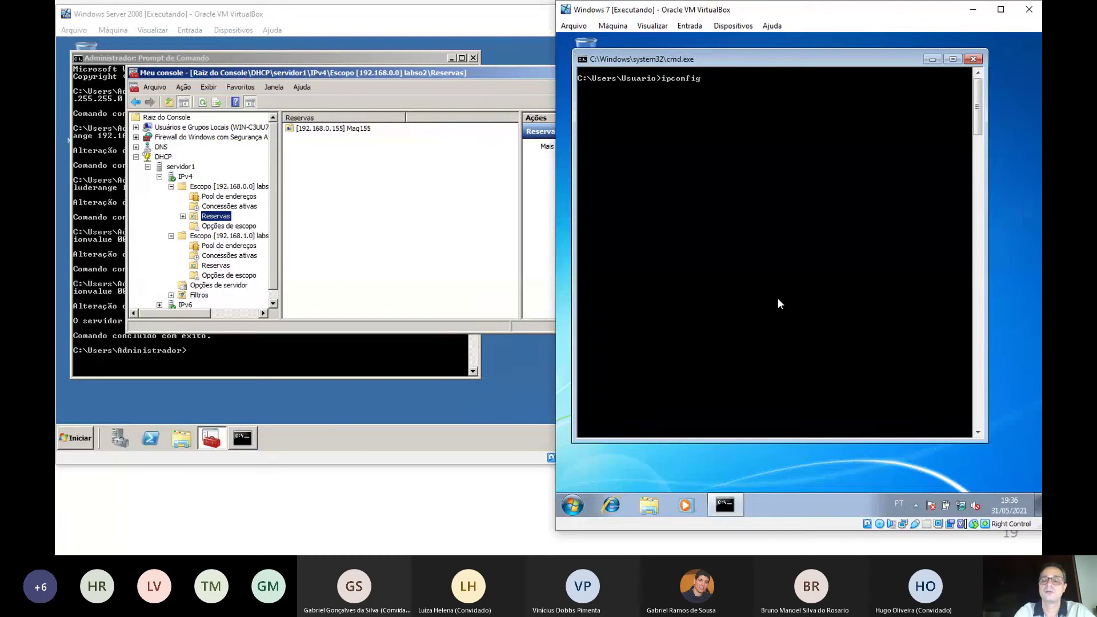
pyautogui.write(' /re')
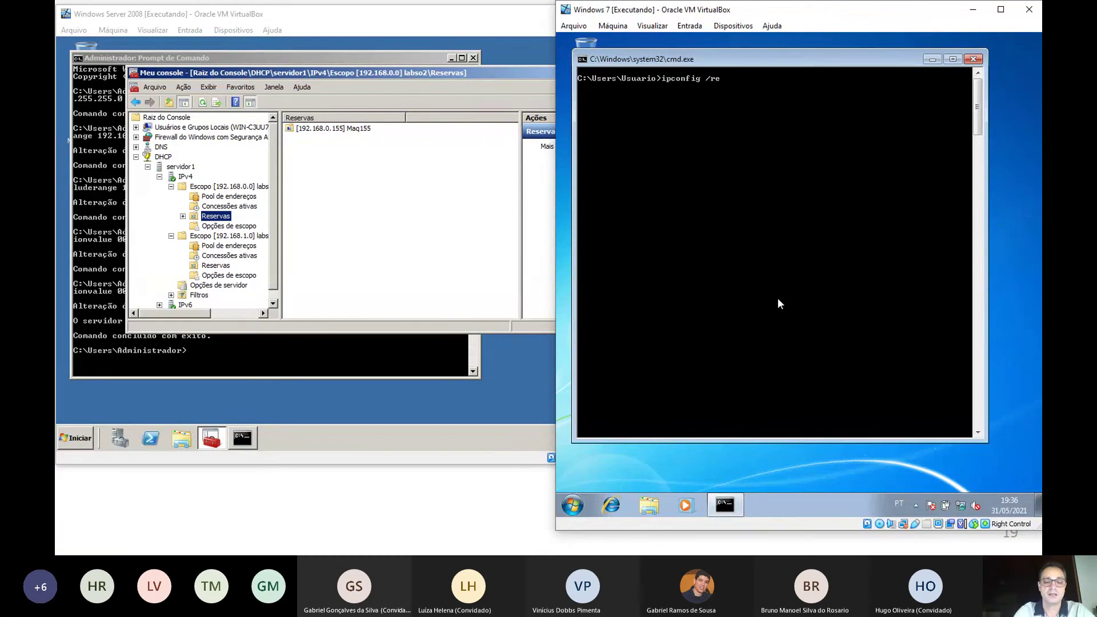
pyautogui.write('new')
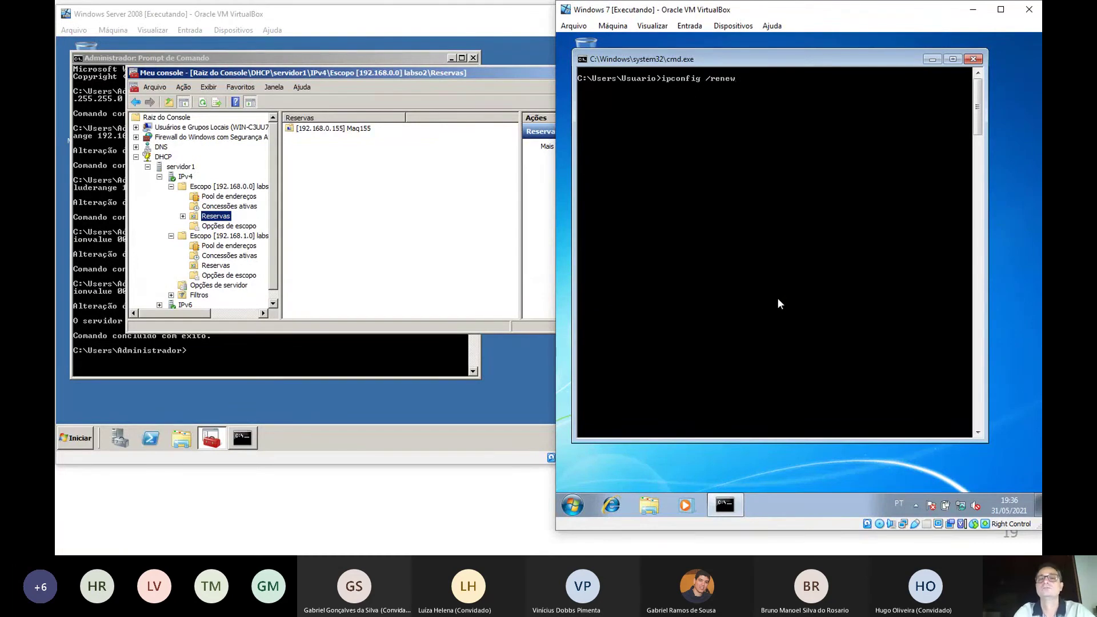
pyautogui.press('Return')
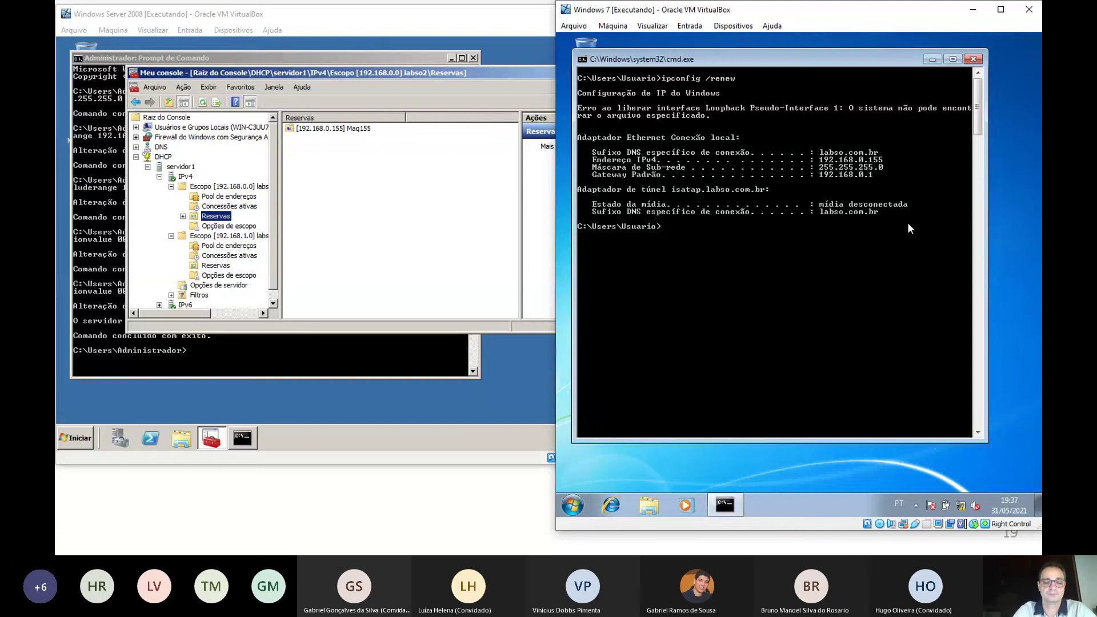
# Clear the Windows 7 command prompt and display the client's full IP configuration with ipconfig /all
pyautogui.write('cls')
pyautogui.press('Return')
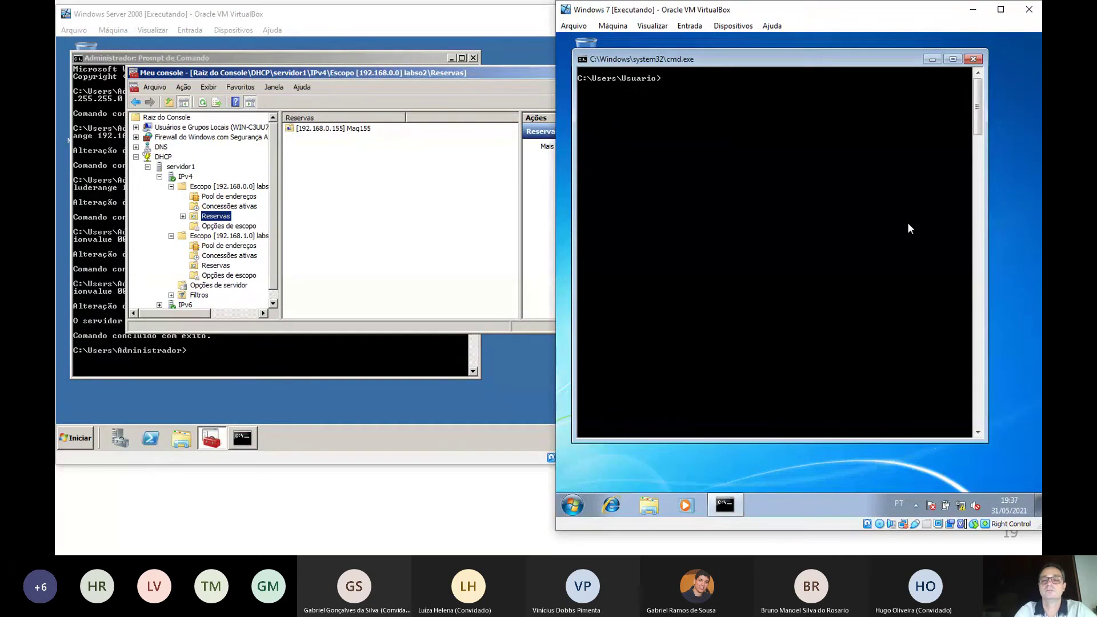
pyautogui.write('cls')
pyautogui.press('Up')
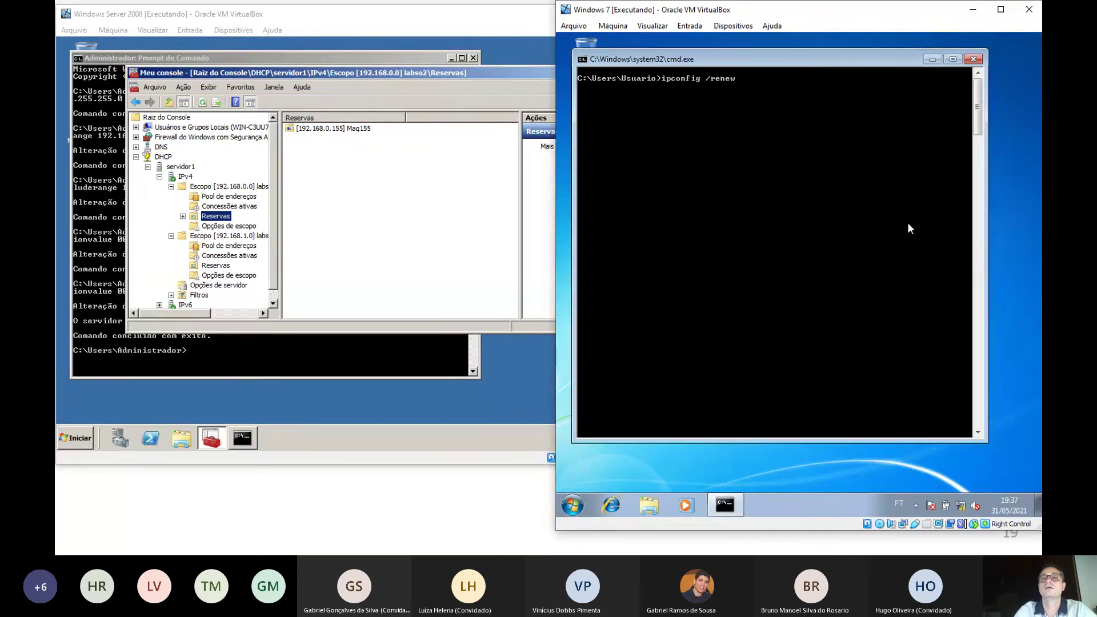
pyautogui.press('BackSpace')
pyautogui.press('BackSpace')
pyautogui.press('BackSpace')
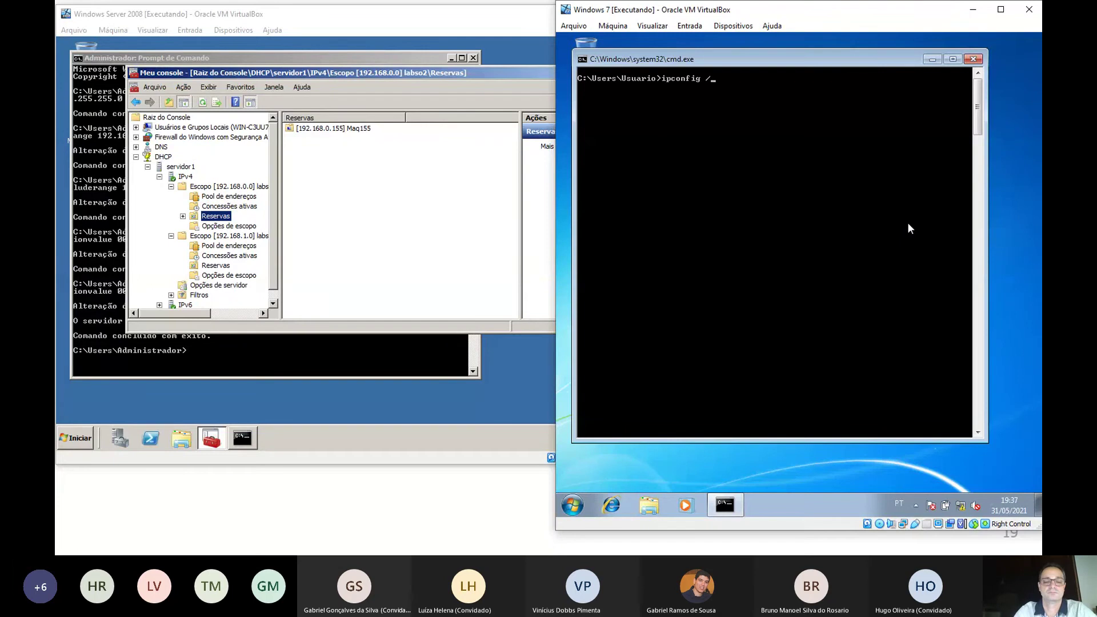
pyautogui.write('ll')
pyautogui.press('Return')
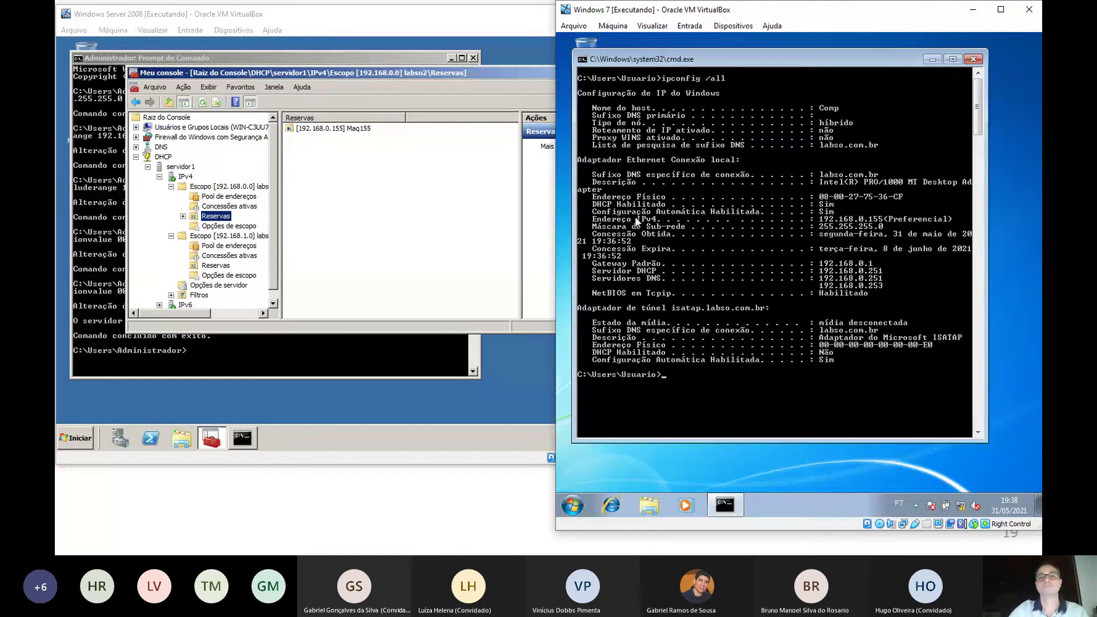
# Switch to the slide presentation and advance to the slide on creating a reservation with Netsh
pyautogui.hotkey('alt', 'Tab')
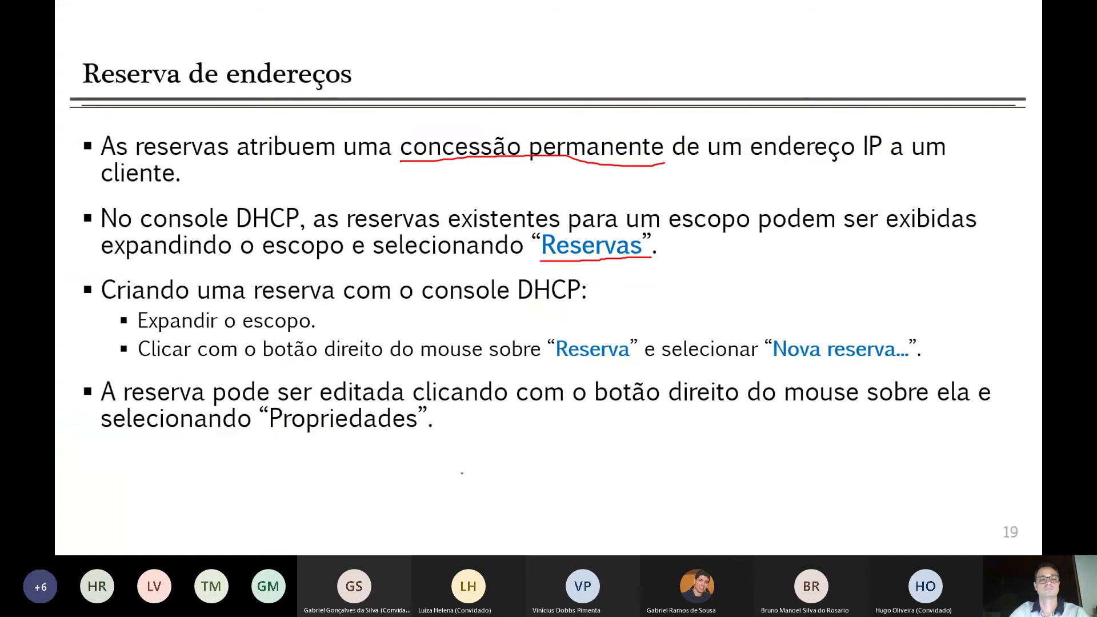
pyautogui.press('Right')
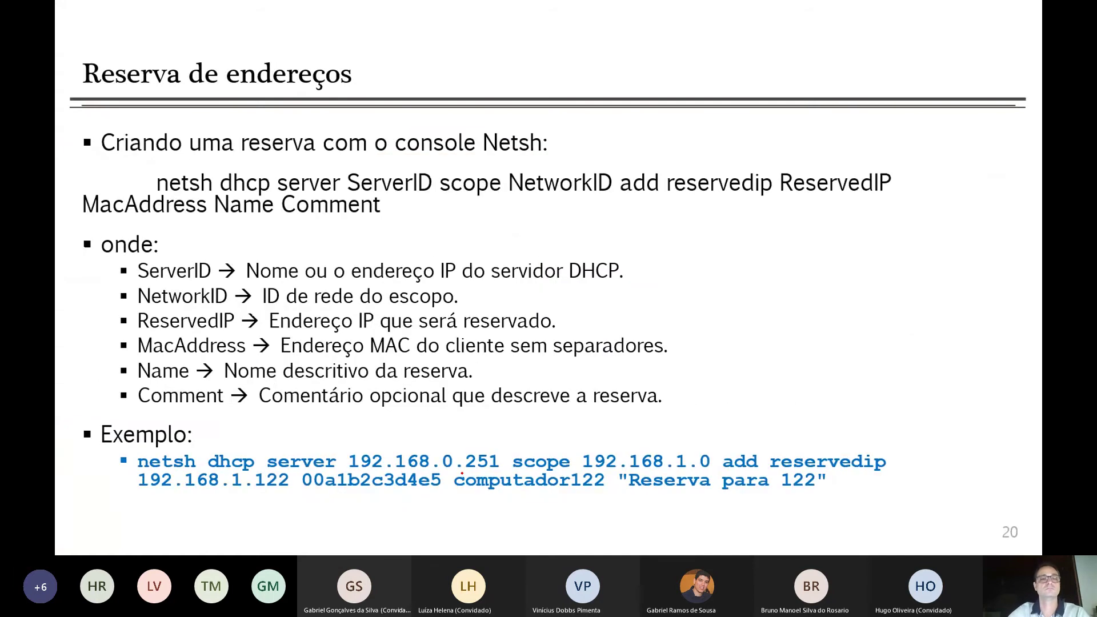
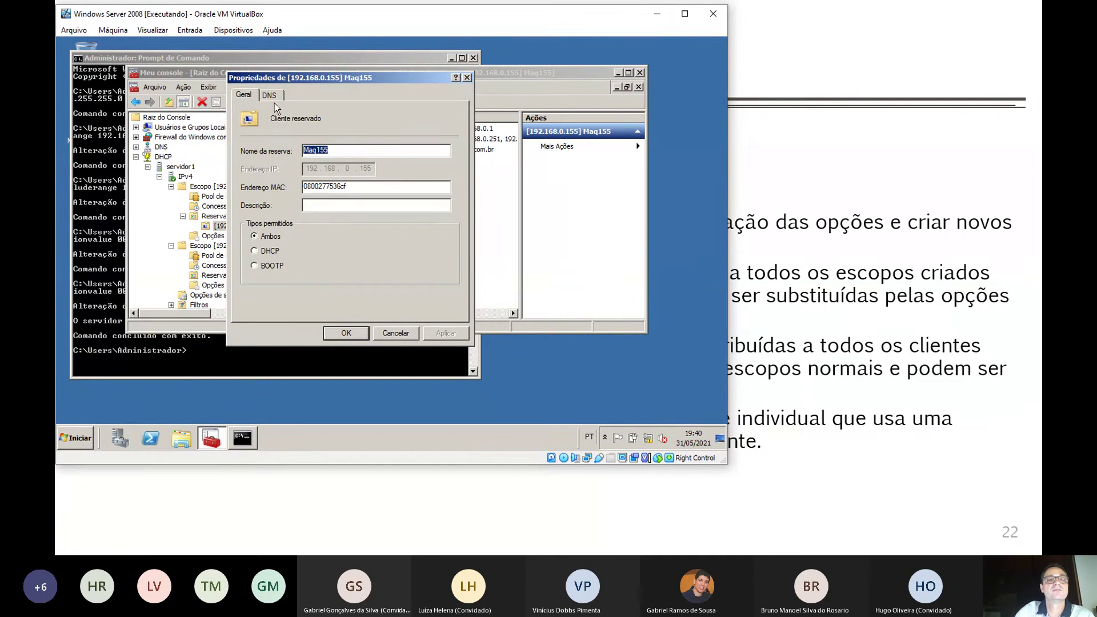
# Review the DNS settings in the Maq155 reservation's properties and close the dialog
pyautogui.click(272, 97)
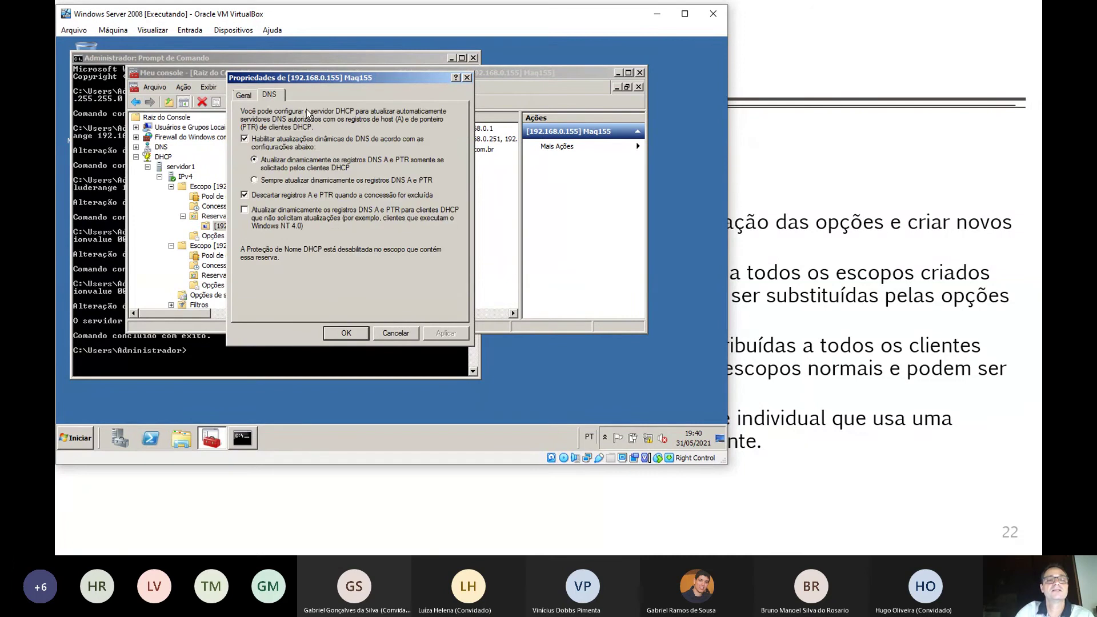
pyautogui.click(375, 333)
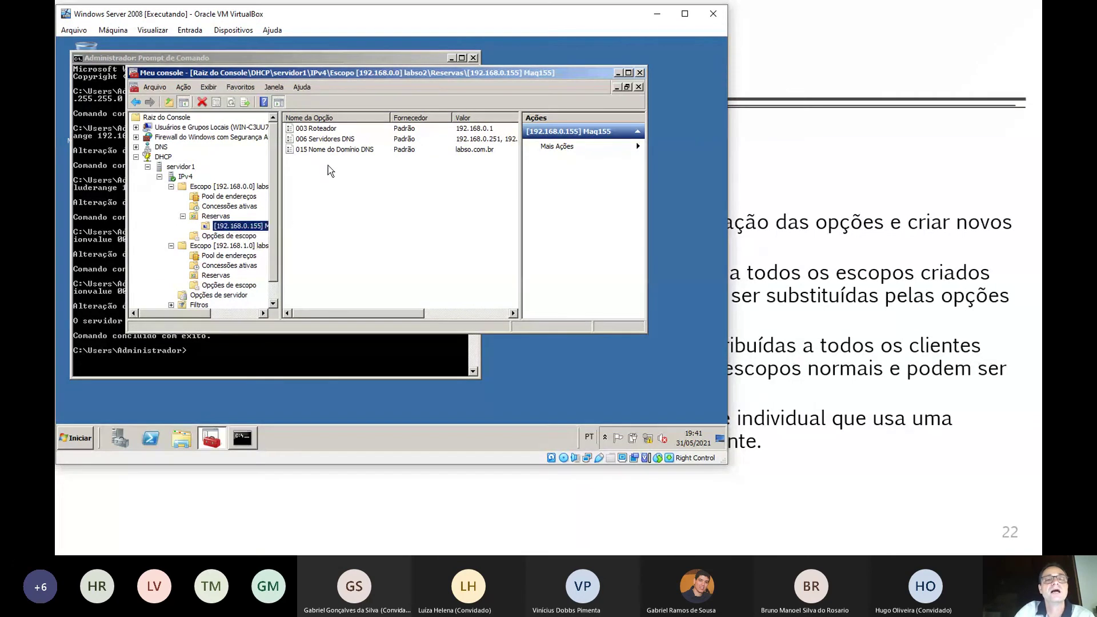
# Try to edit or delete the inherited 003 Roteador option in the Maq155 reservation's option list
pyautogui.click(360, 151)
pyautogui.doubleClick(330, 129)
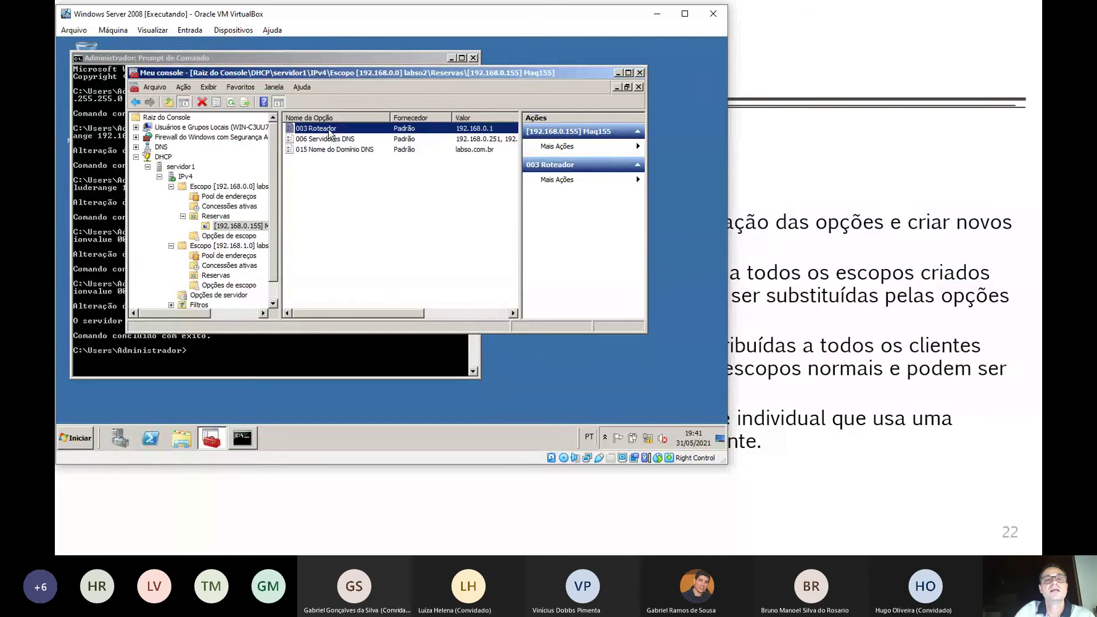
pyautogui.click(489, 283)
pyautogui.rightClick(334, 130)
pyautogui.click(368, 163)
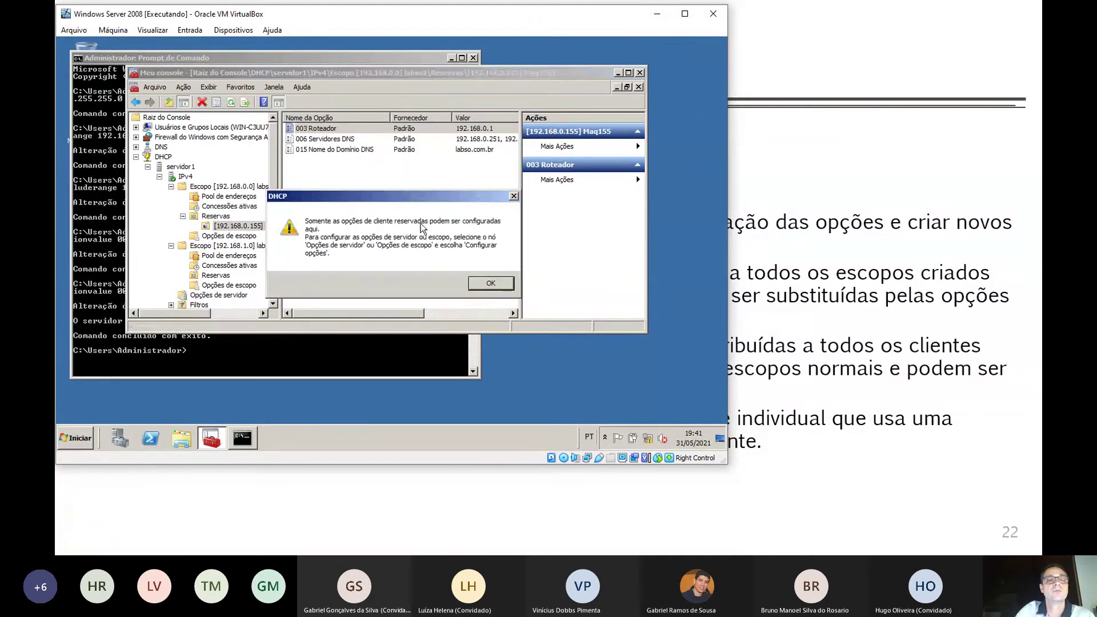
pyautogui.click(491, 284)
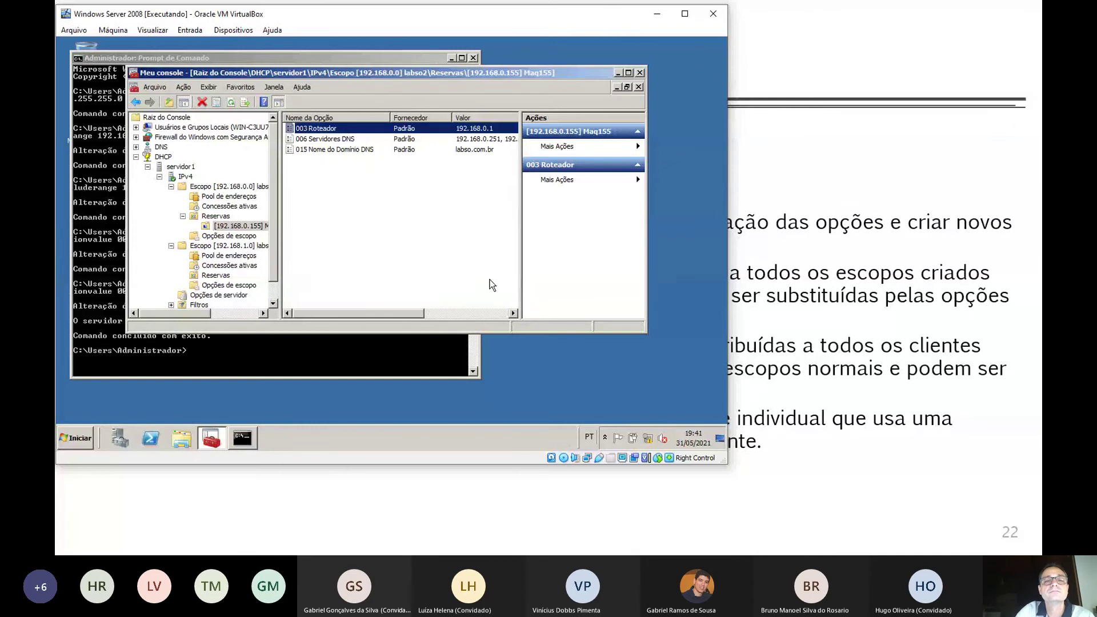
pyautogui.rightClick(306, 131)
pyautogui.click(332, 158)
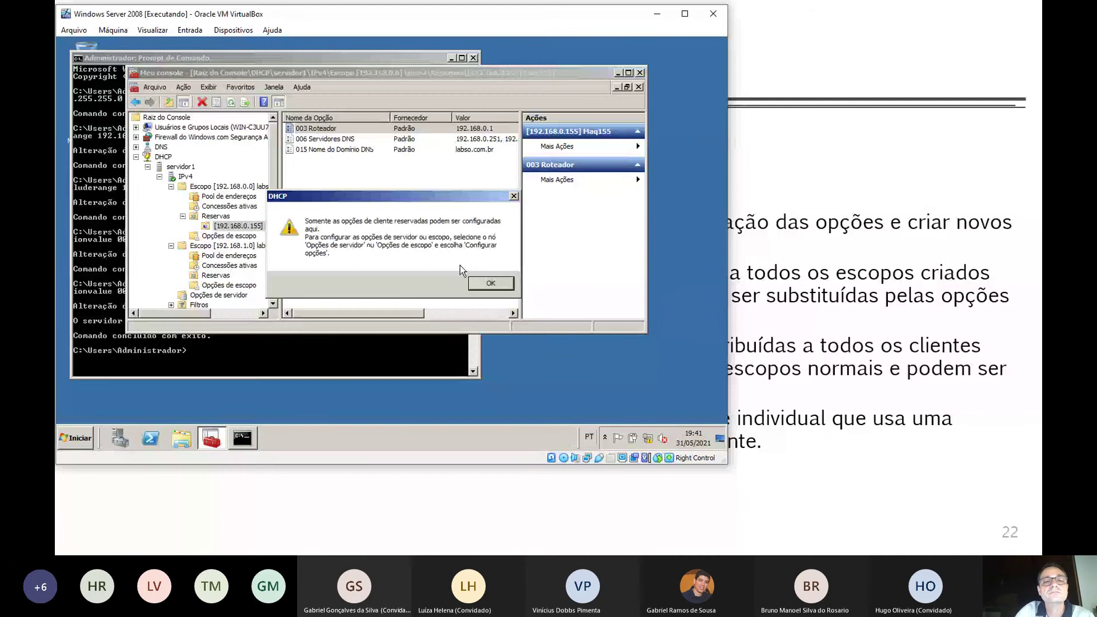
pyautogui.click(488, 284)
pyautogui.rightClick(328, 129)
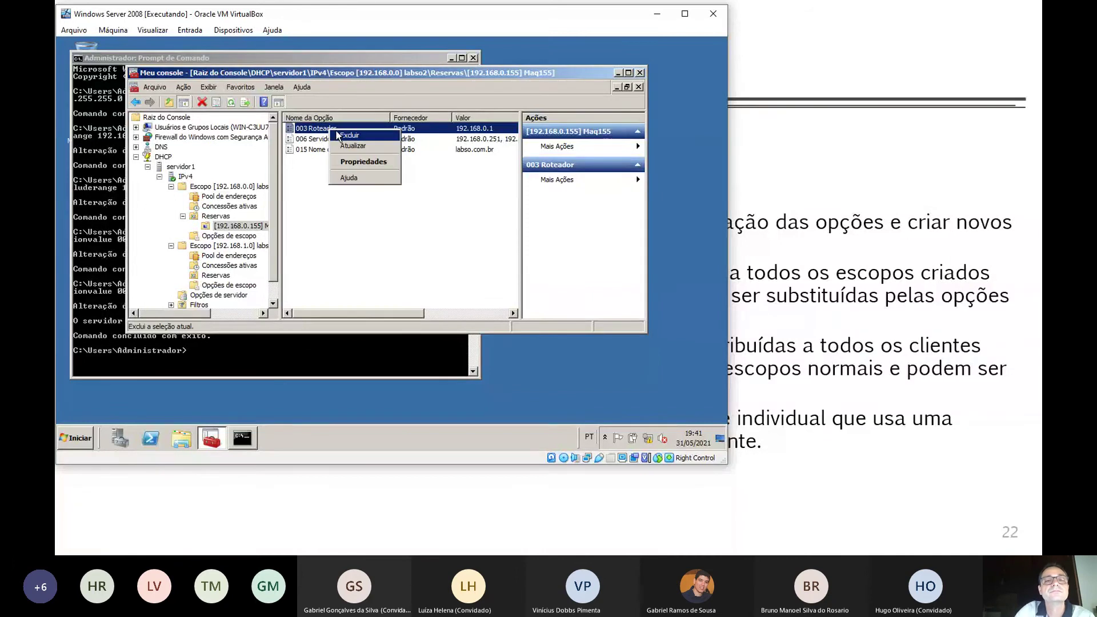
pyautogui.click(346, 135)
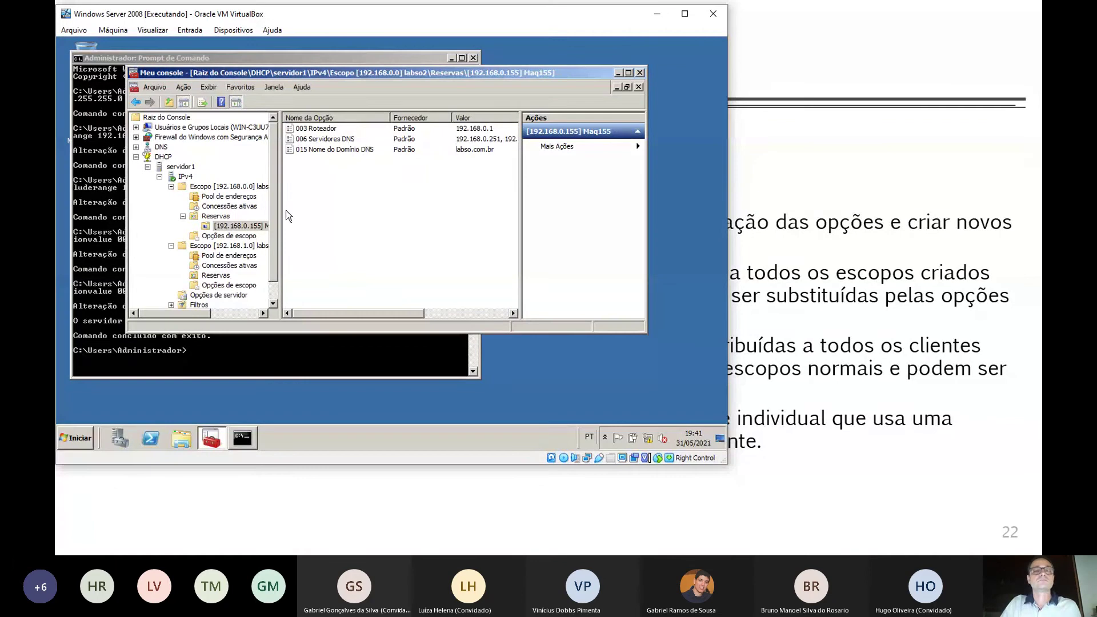
# Open the labso2 scope's Reservas node in a new console window and select the Maq155 reservation
pyautogui.rightClick(208, 219)
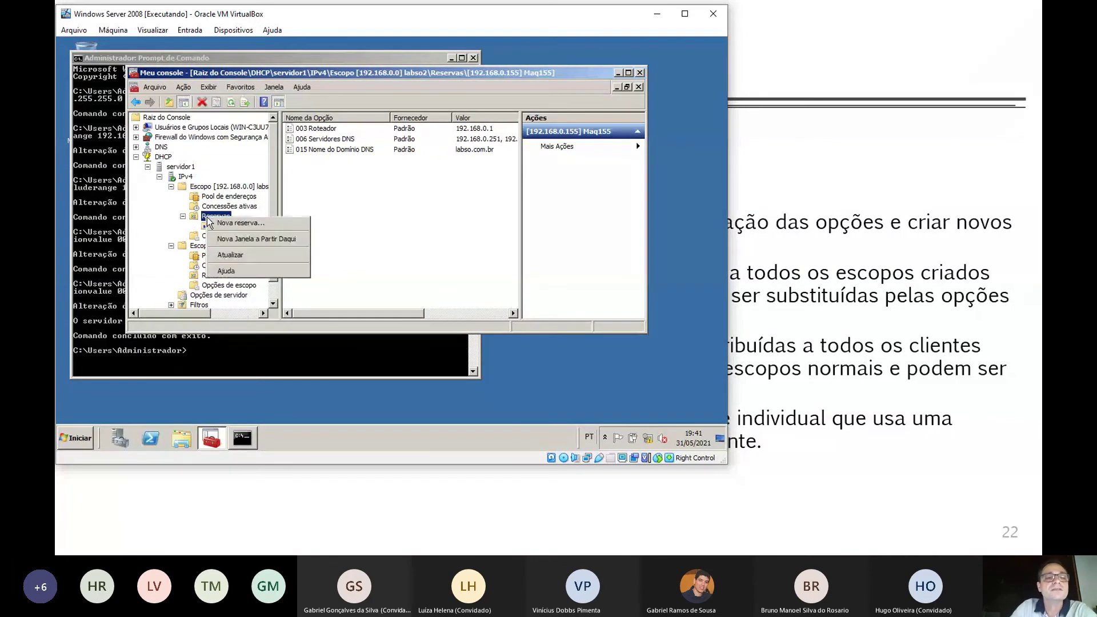
pyautogui.click(229, 239)
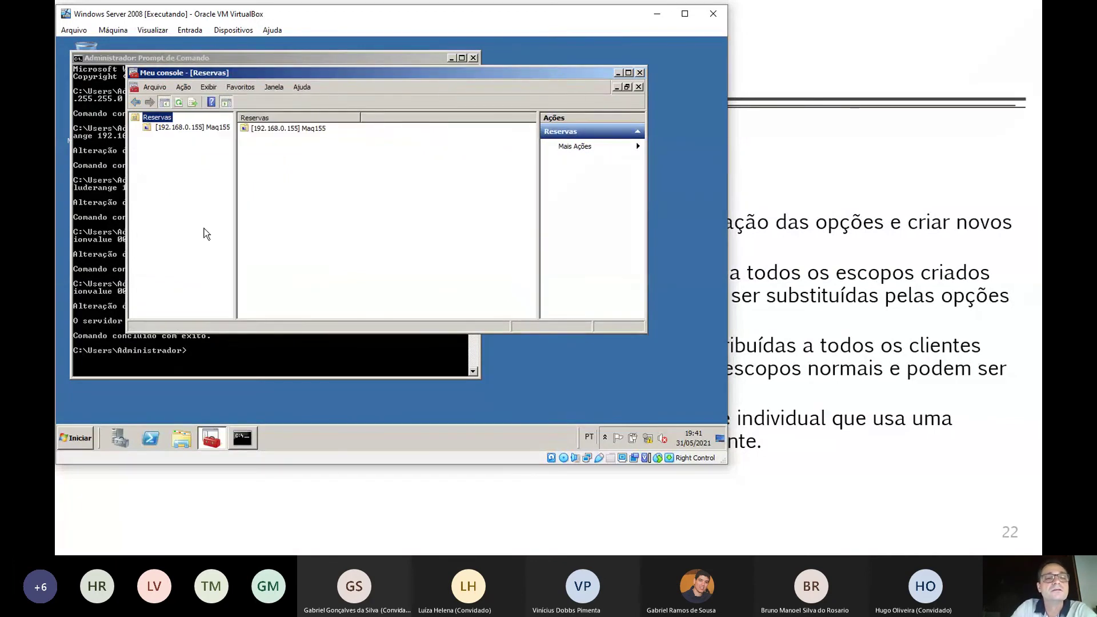
pyautogui.click(177, 128)
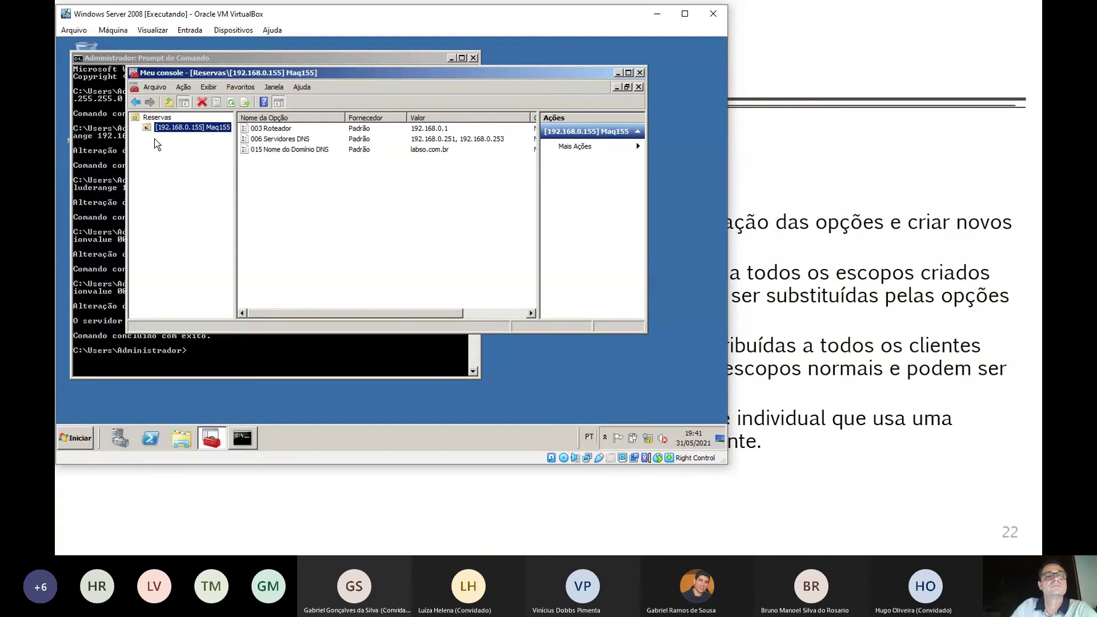
# Open the option configuration for the Maq155 reservation and enable the 003 Roteador option
pyautogui.rightClick(202, 126)
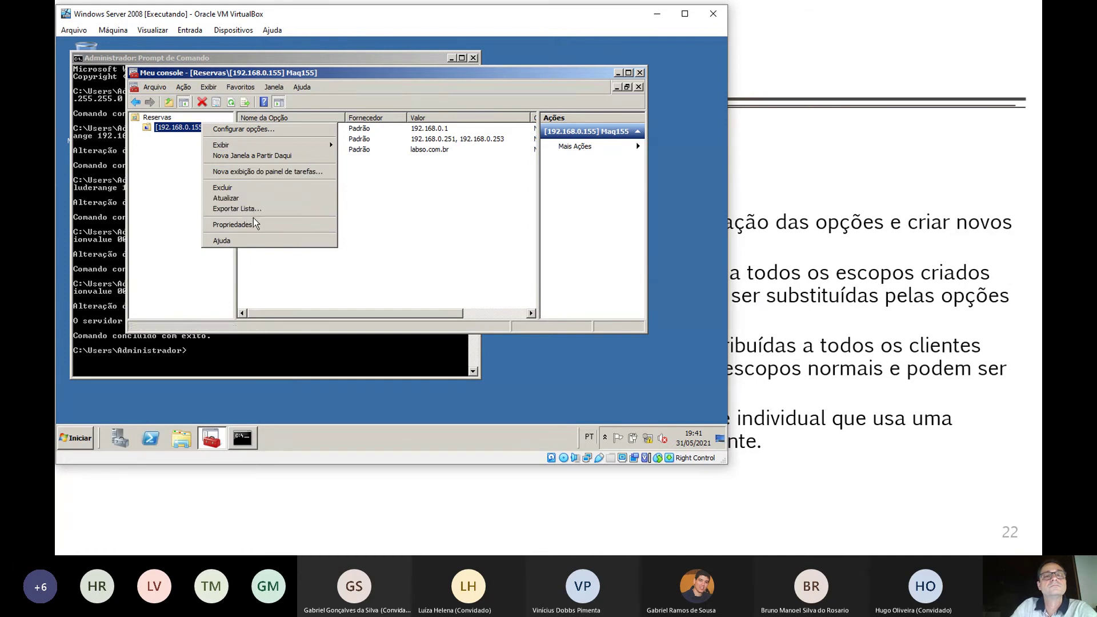
pyautogui.click(252, 129)
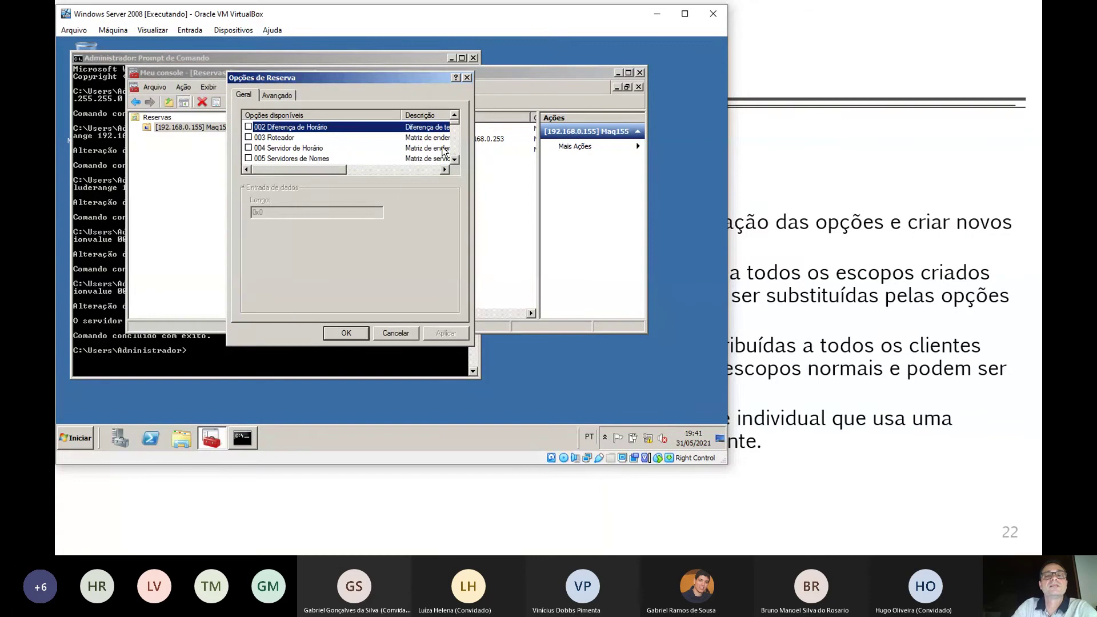
pyautogui.click(454, 159)
pyautogui.click(454, 159)
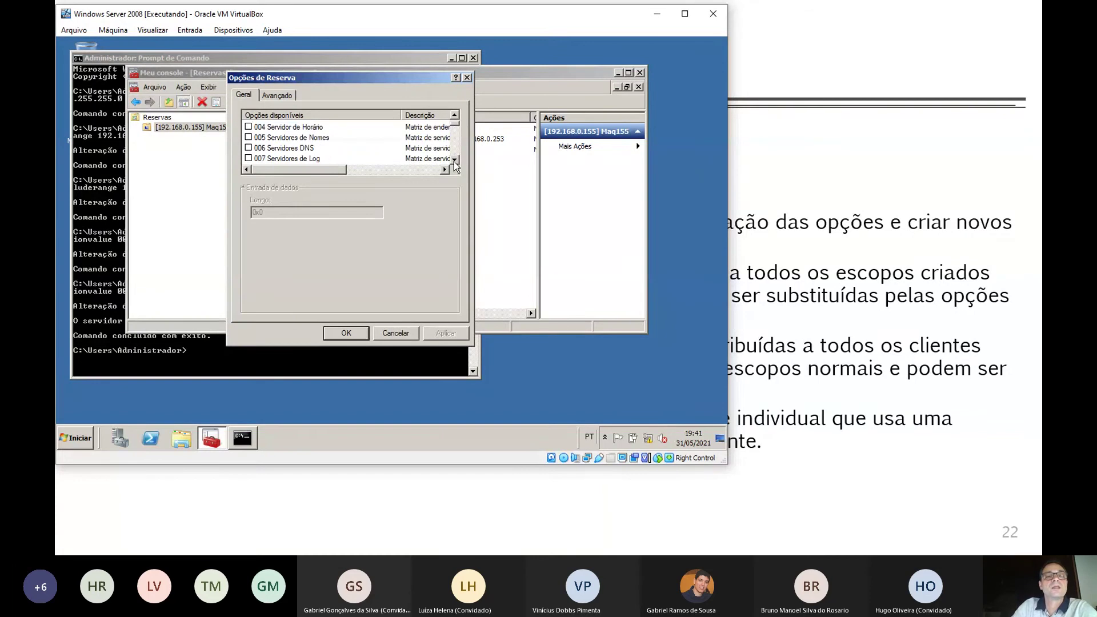
pyautogui.click(455, 160)
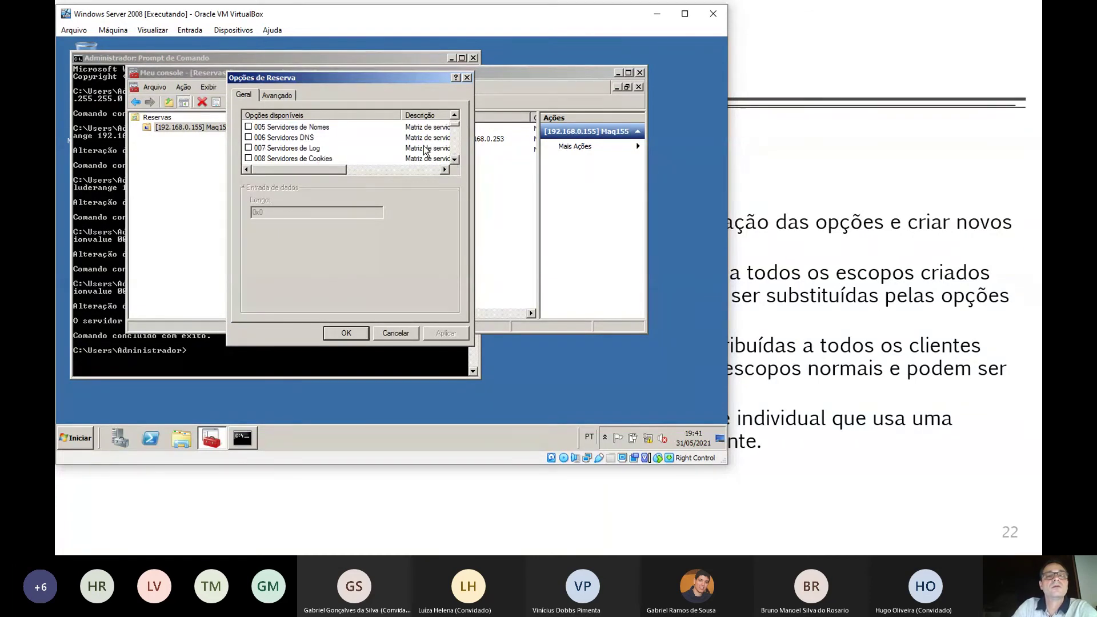
pyautogui.click(454, 118)
pyautogui.click(455, 117)
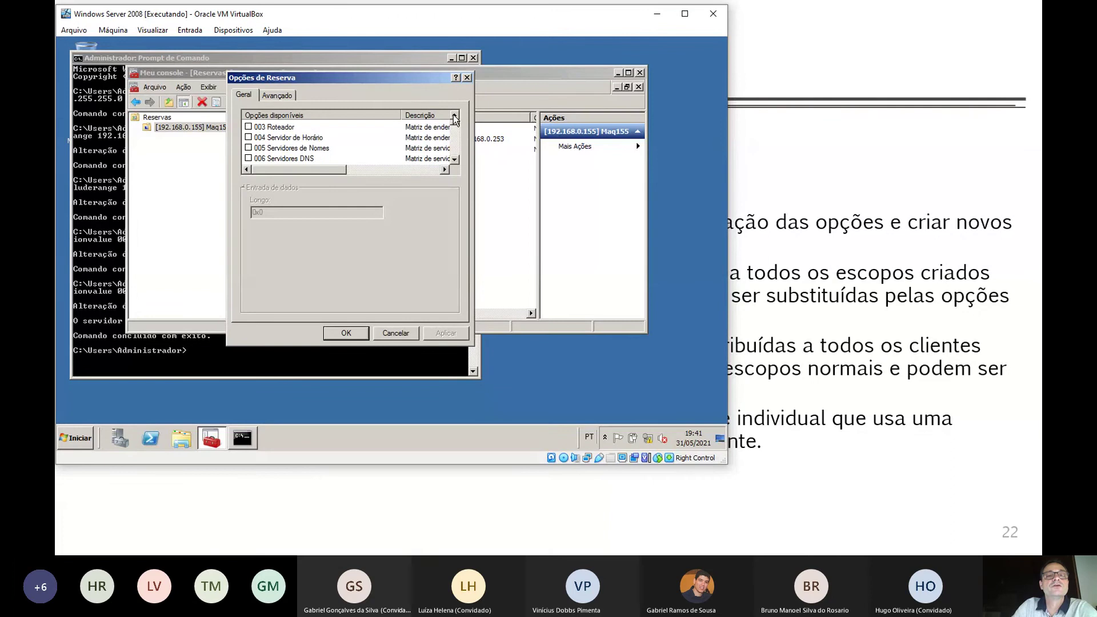
pyautogui.click(248, 127)
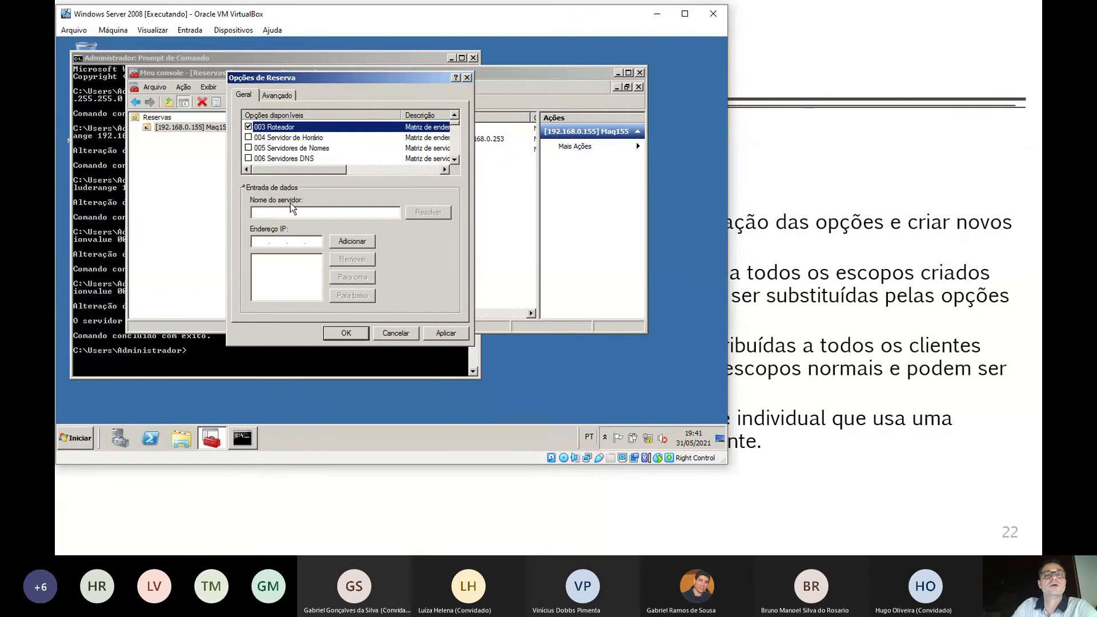
# Add 192.168.0.2 as the router IP address for the reservation and confirm the reservation options
pyautogui.click(357, 212)
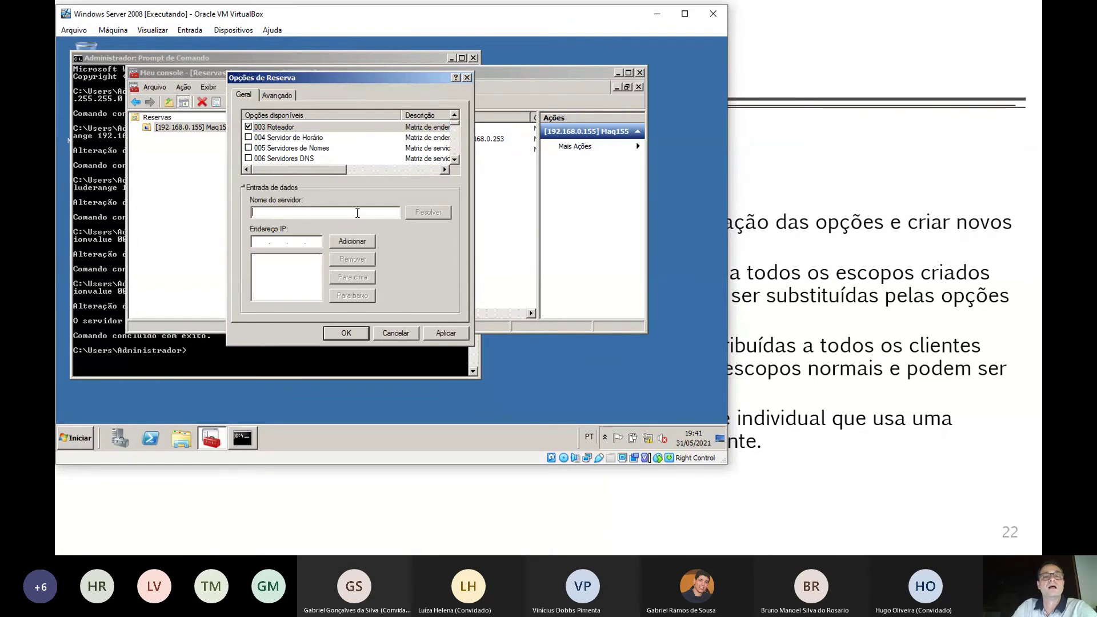
pyautogui.click(269, 242)
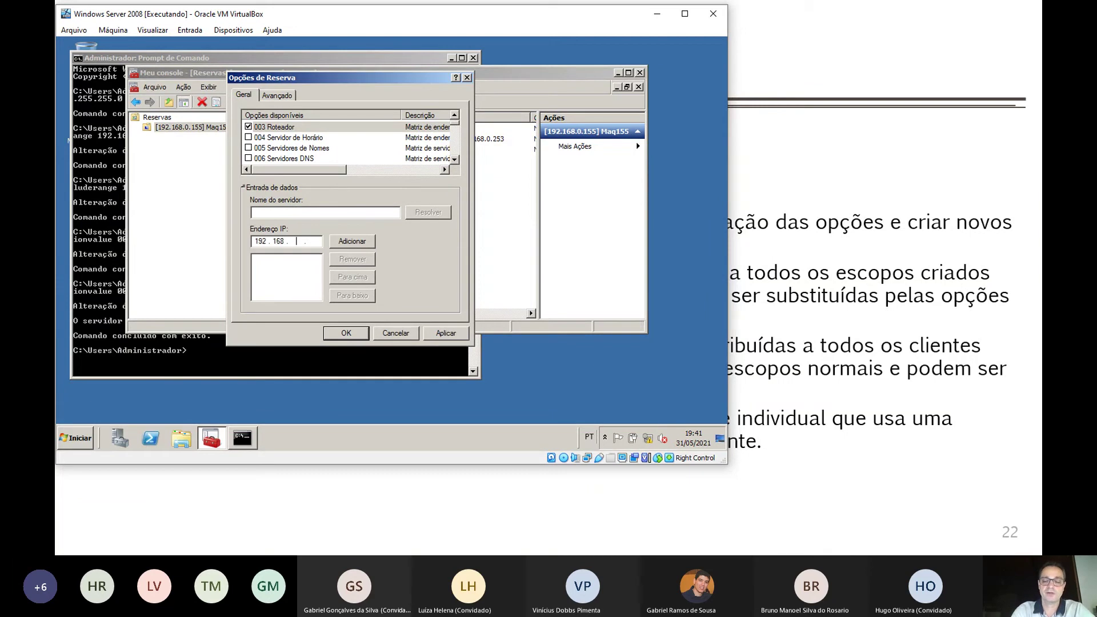
pyautogui.write('192 . 168 . 0 . 2')
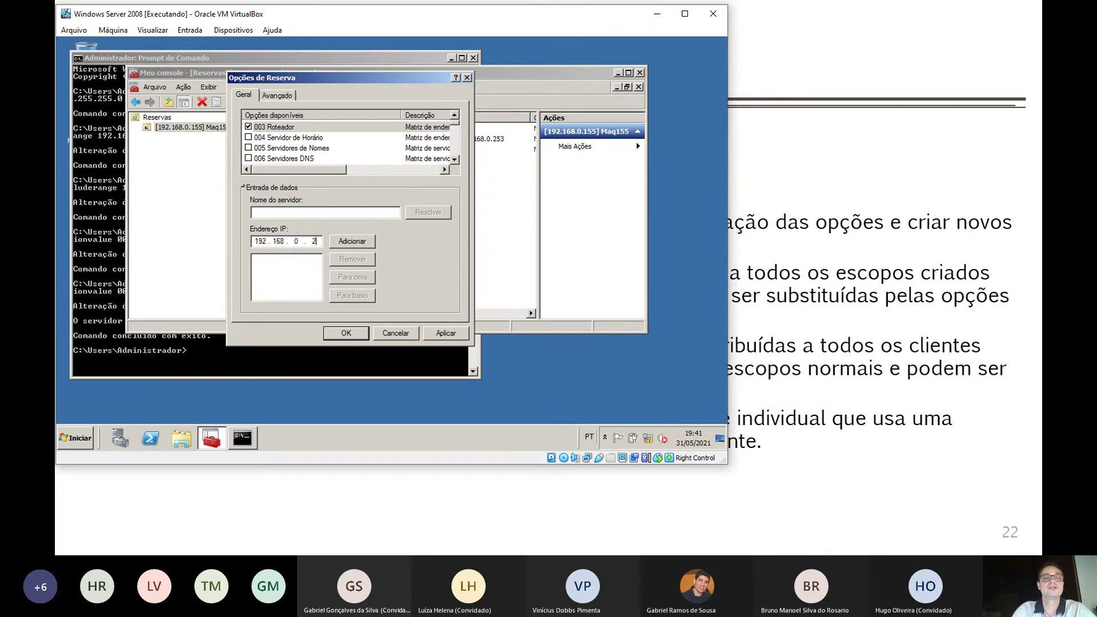
pyautogui.click(354, 242)
pyautogui.click(355, 334)
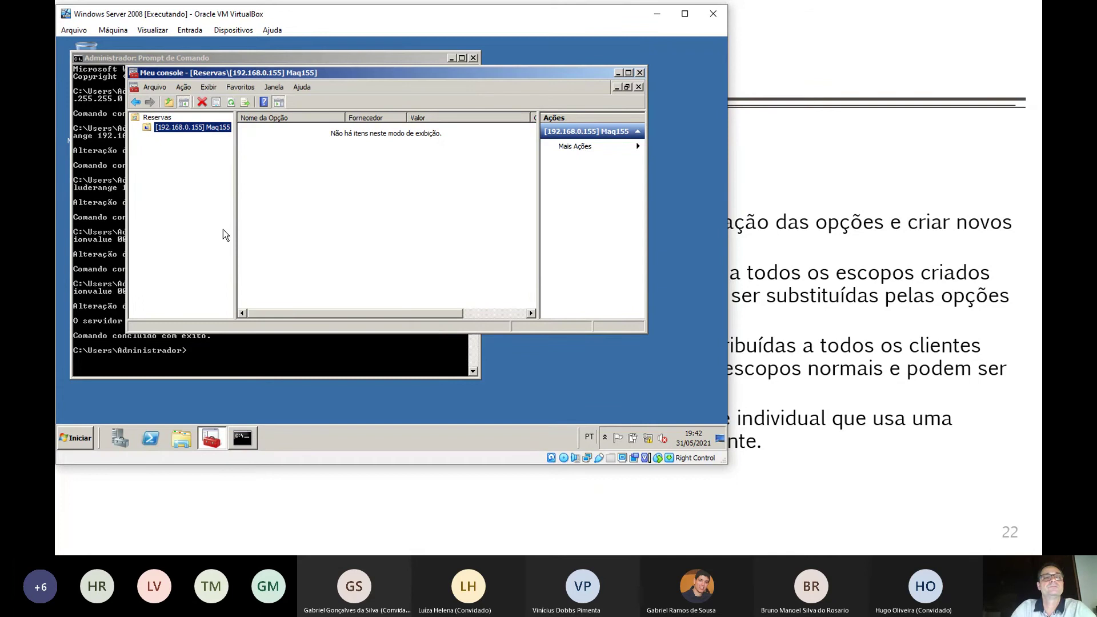
# Close Meu console, saving its settings, and close the server's command prompt
pyautogui.click(640, 73)
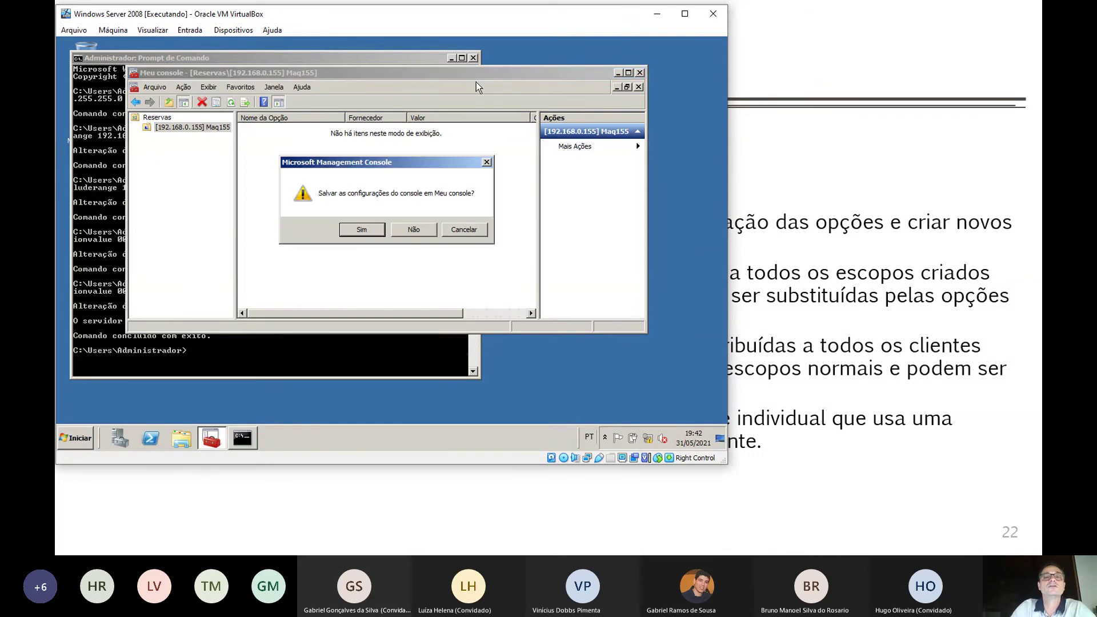
pyautogui.click(368, 235)
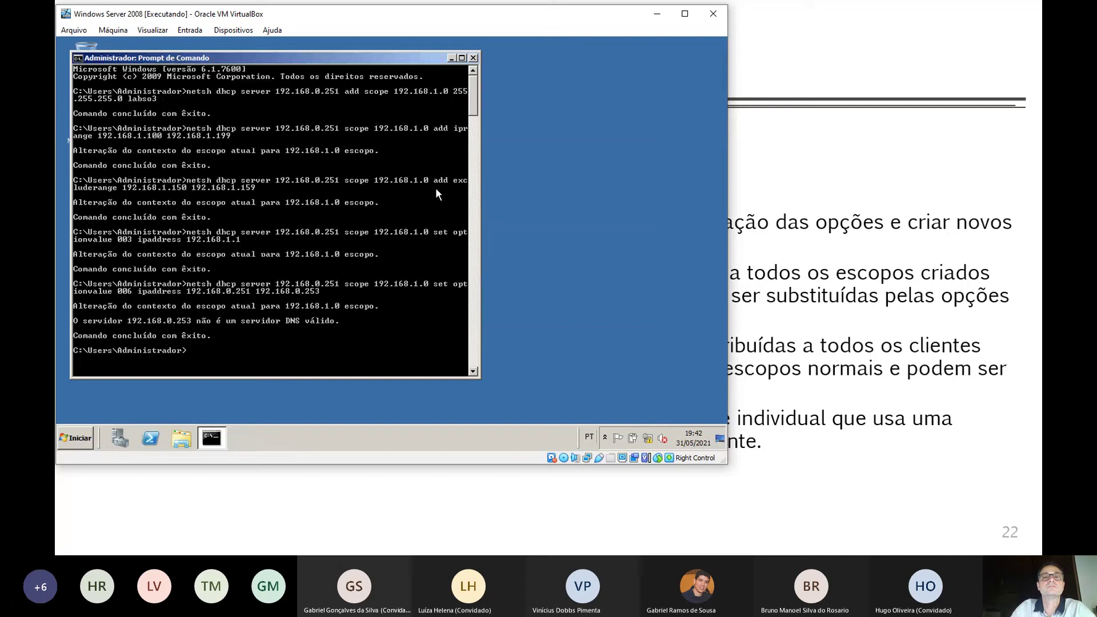
pyautogui.click(472, 59)
# Open the DHCP administrative tool and expand IPv4 under servidor1
pyautogui.click(80, 440)
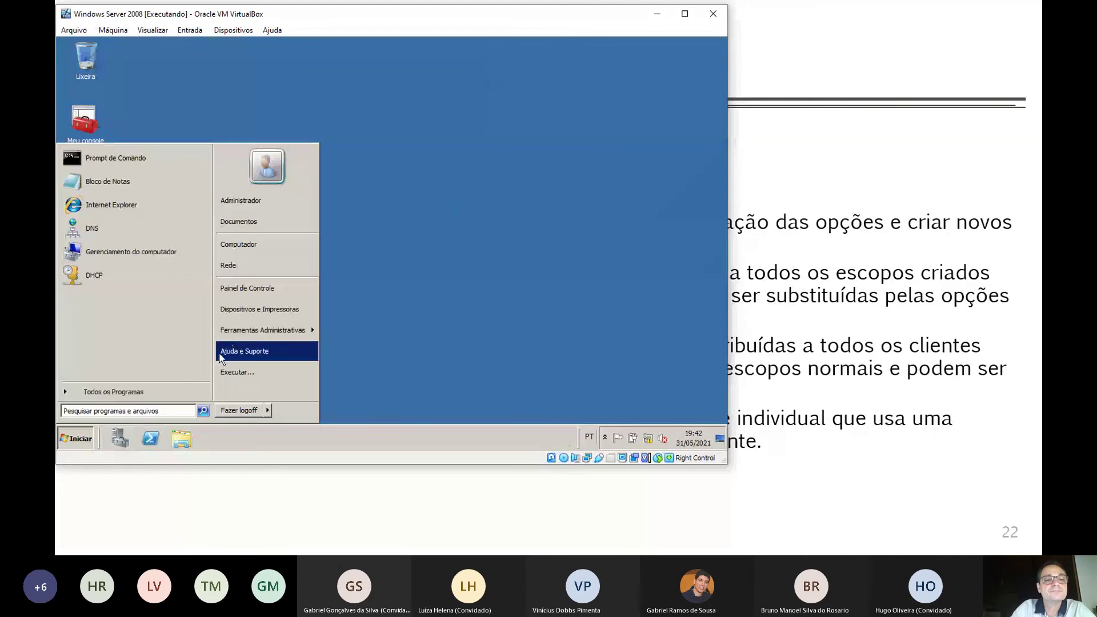
pyautogui.moveTo(263, 326)
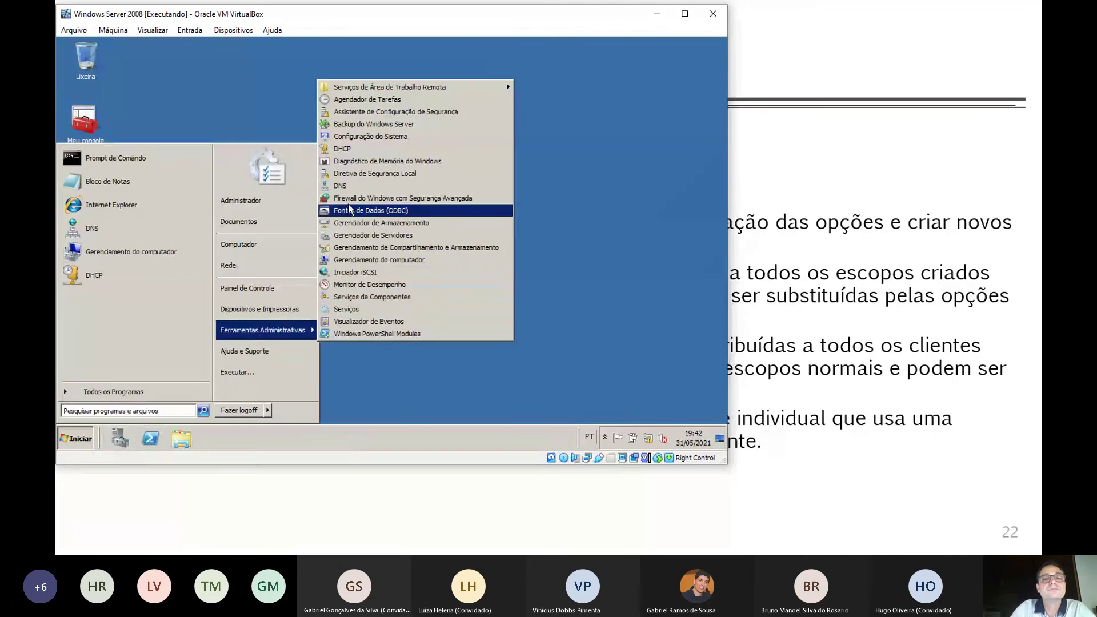
pyautogui.click(368, 149)
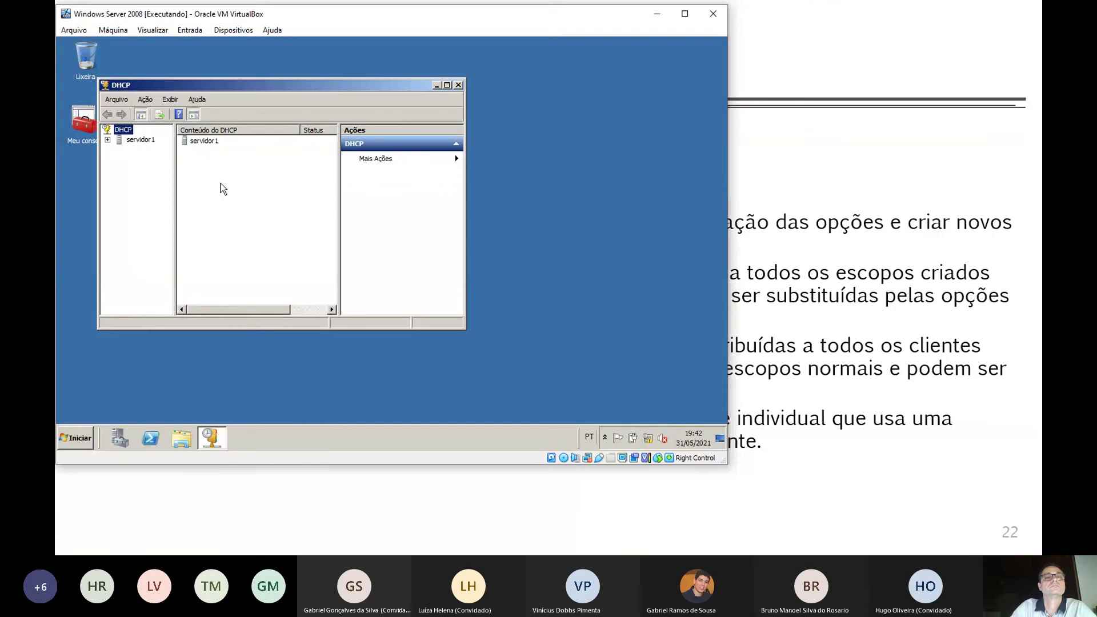
pyautogui.click(107, 140)
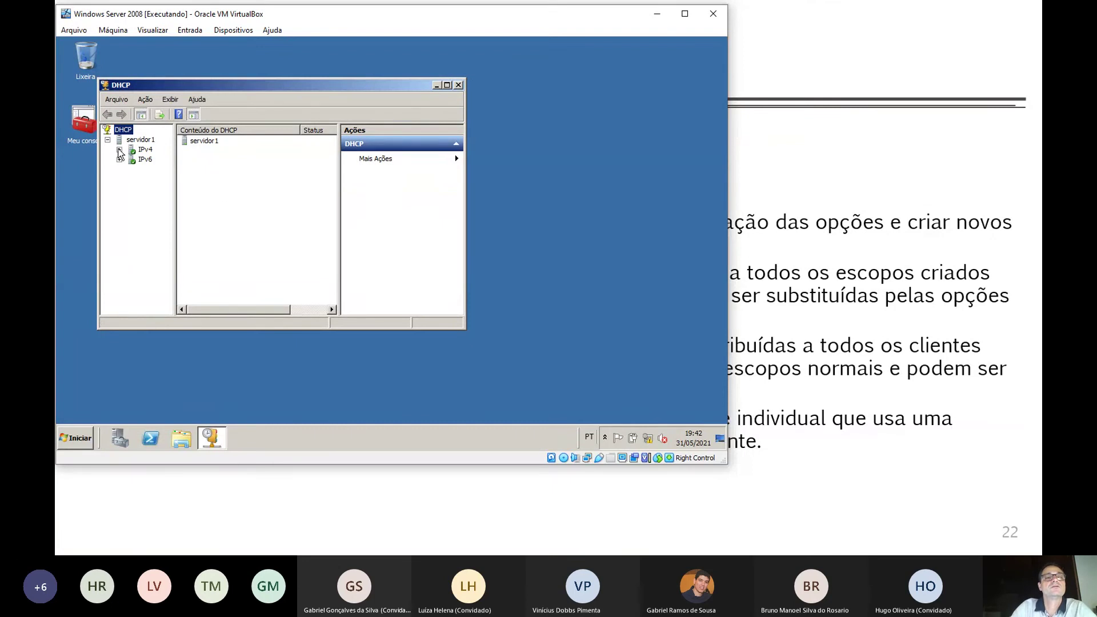
pyautogui.click(119, 149)
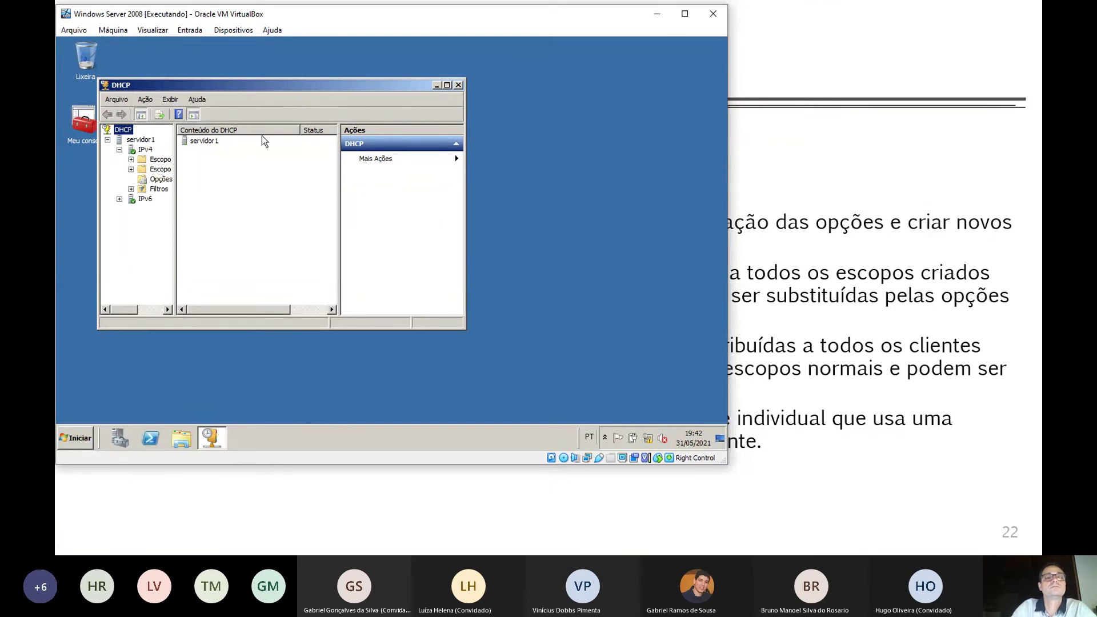
# Maximize the DHCP console, widen its tree, and review the options of the 192.168.0.155 reservation and the labso2 scope
pyautogui.click(448, 85)
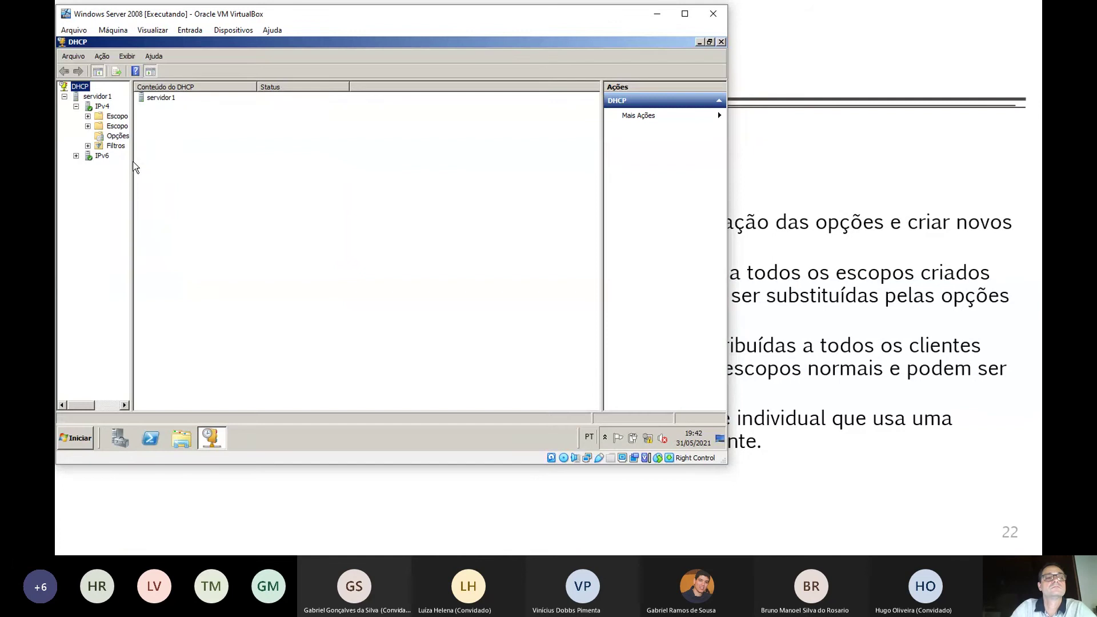
pyautogui.moveTo(132, 163); pyautogui.dragTo(231, 162)
pyautogui.doubleClick(165, 116)
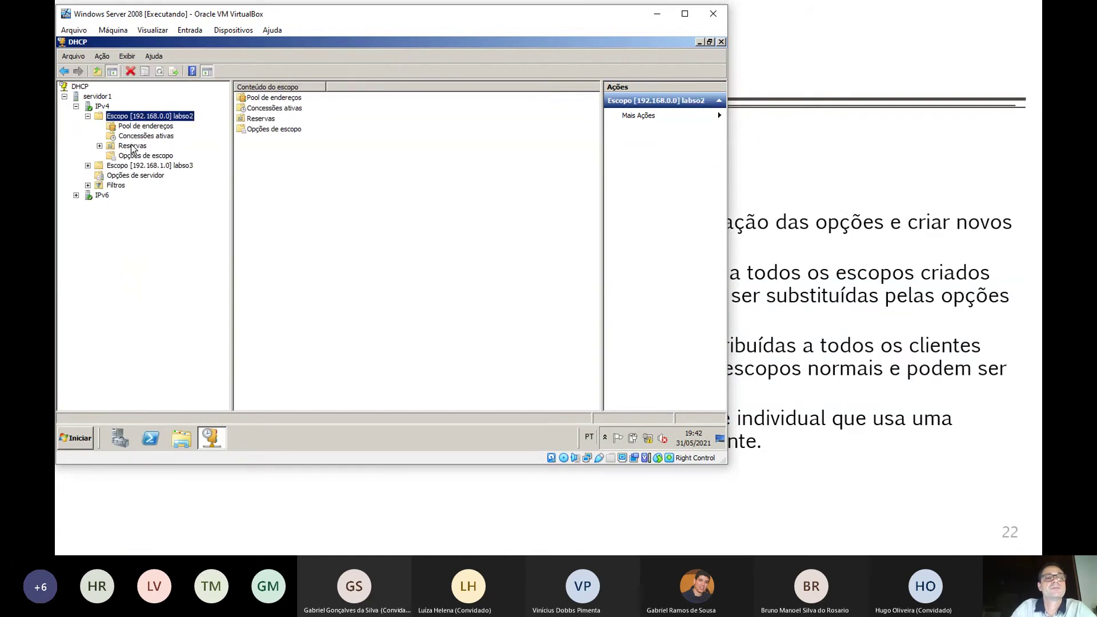
pyautogui.click(100, 145)
pyautogui.click(169, 158)
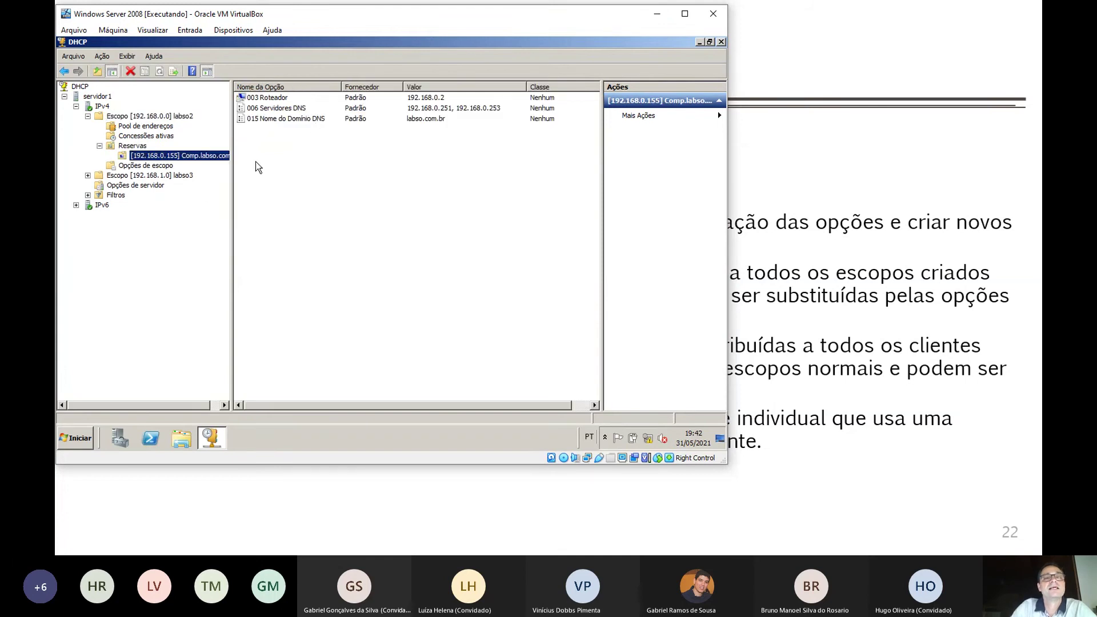
pyautogui.click(279, 100)
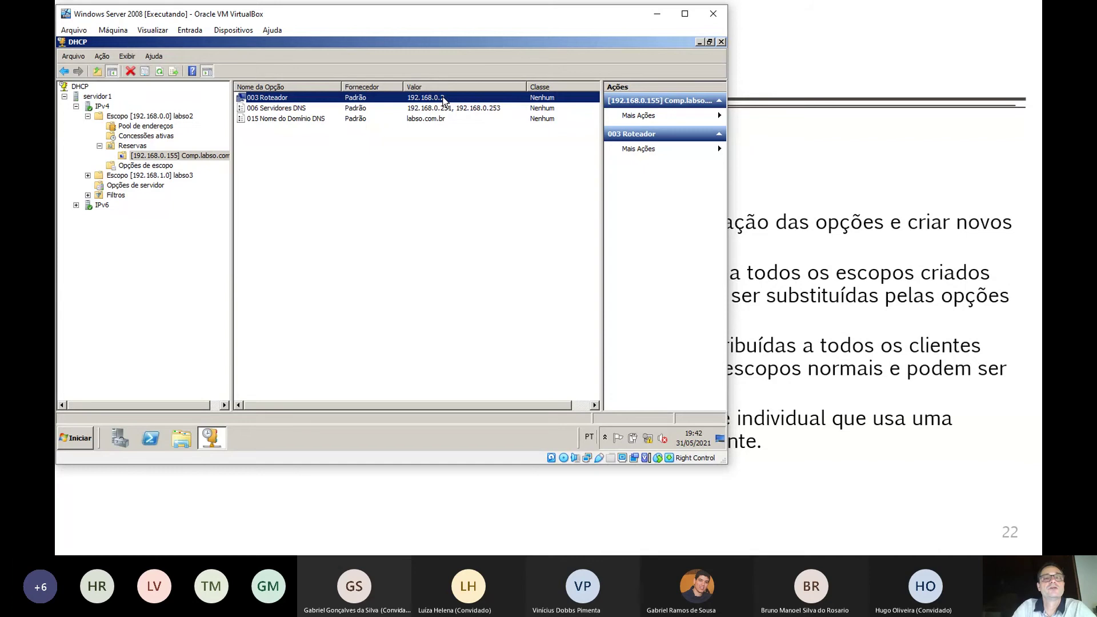
pyautogui.click(152, 166)
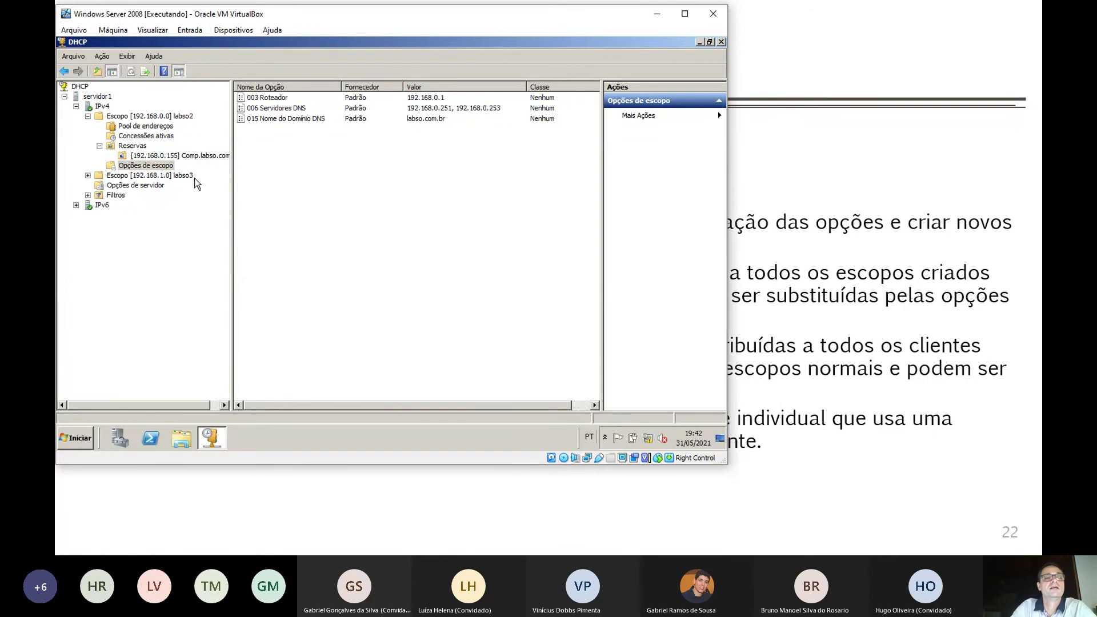
# Open the option configuration for Opções de servidor and enable the 003 Roteador option
pyautogui.click(124, 185)
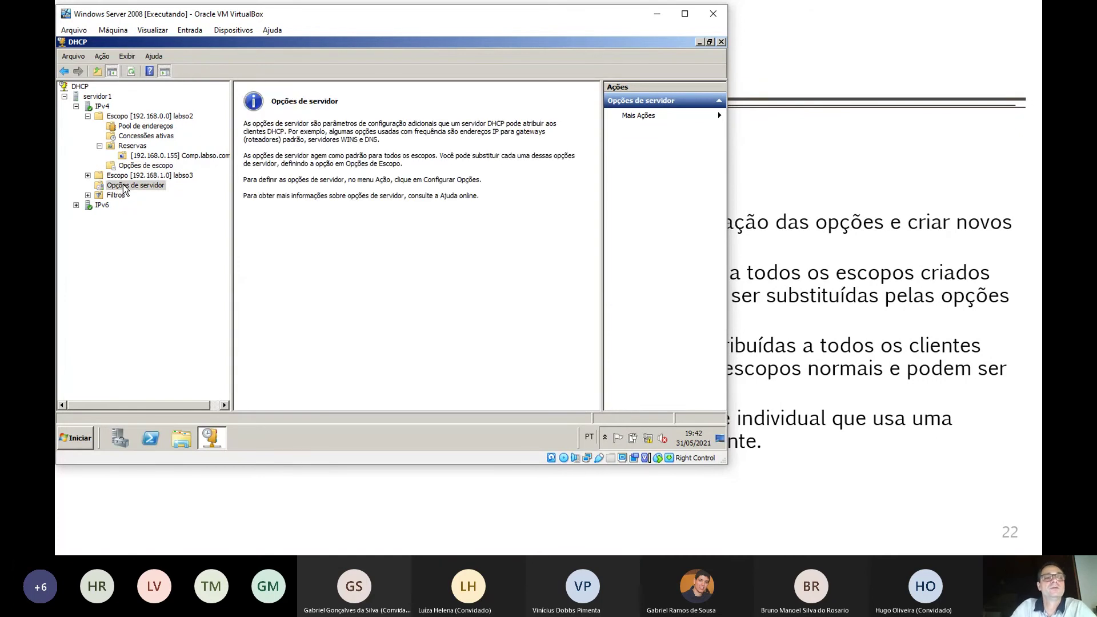
pyautogui.rightClick(124, 189)
pyautogui.click(140, 191)
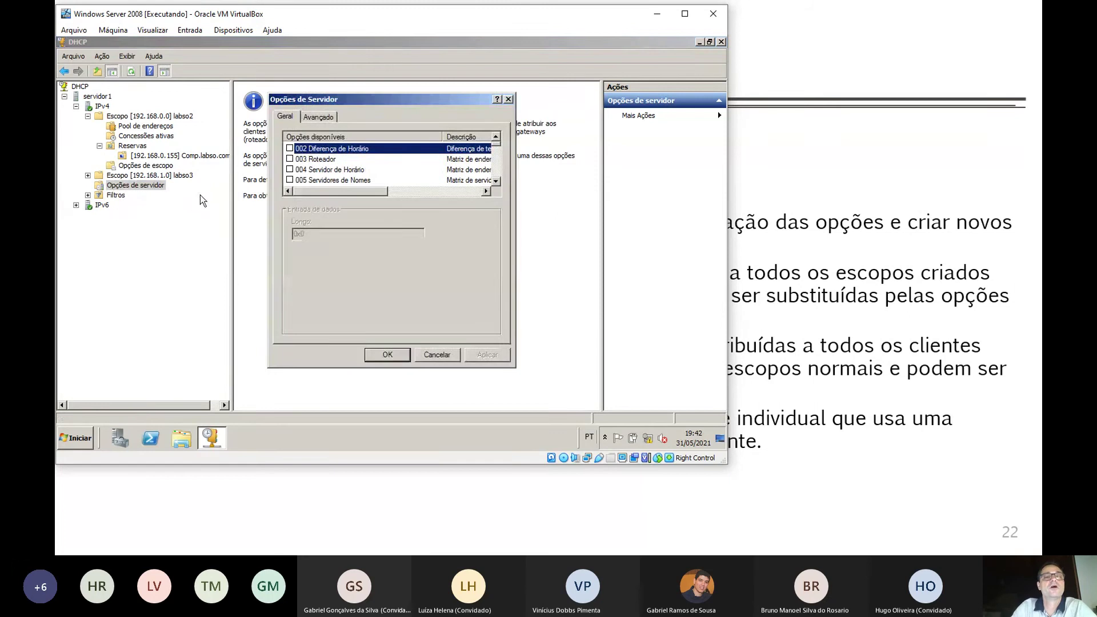
pyautogui.click(290, 158)
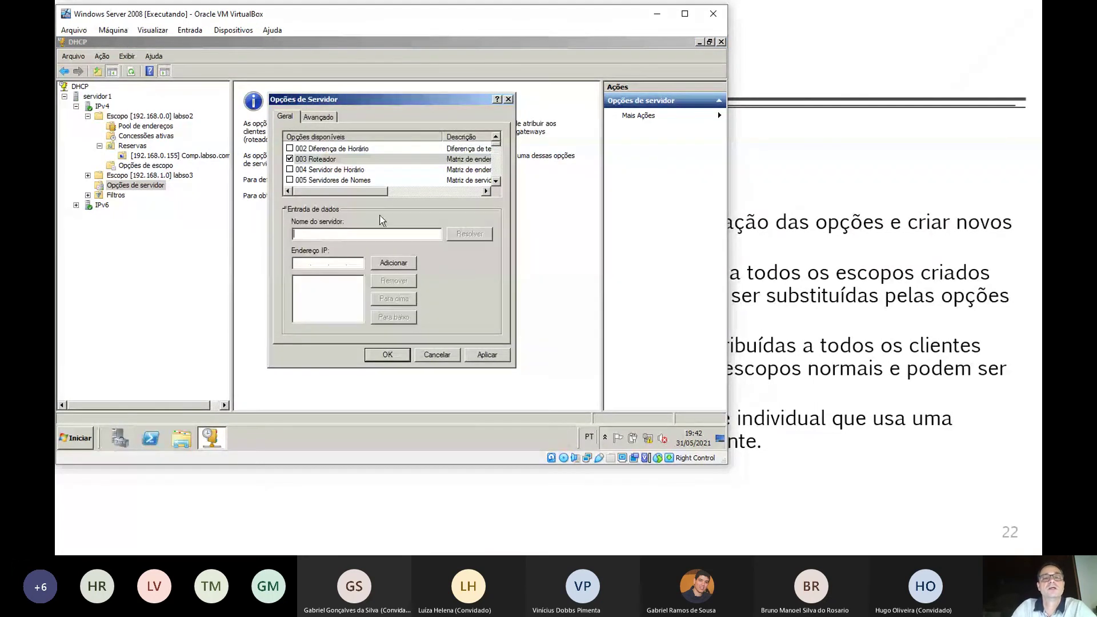
# Add 192.168.0.3 as the router IP address at server level and confirm the server options
pyautogui.click(309, 262)
pyautogui.write('192 . 16')
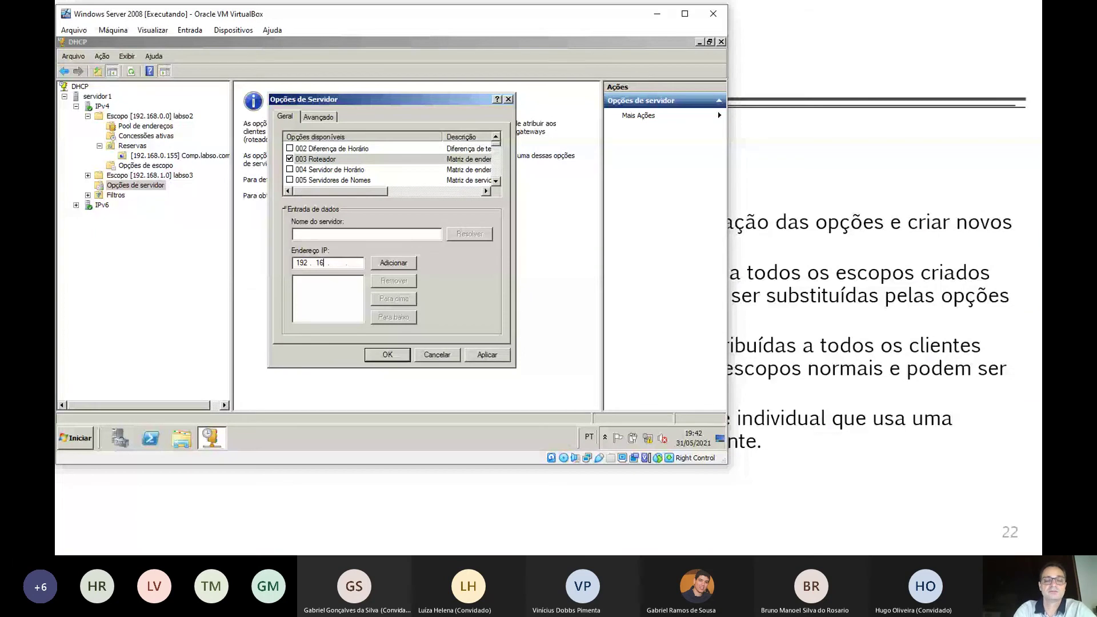
pyautogui.write('8 . 0 . 3')
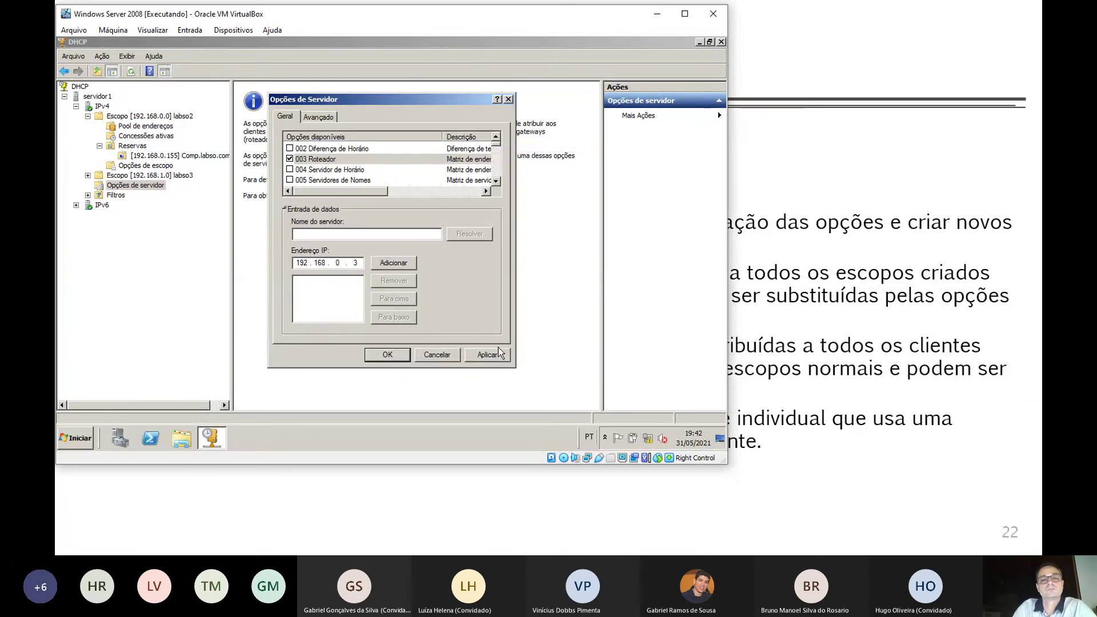
pyautogui.click(394, 263)
pyautogui.click(400, 355)
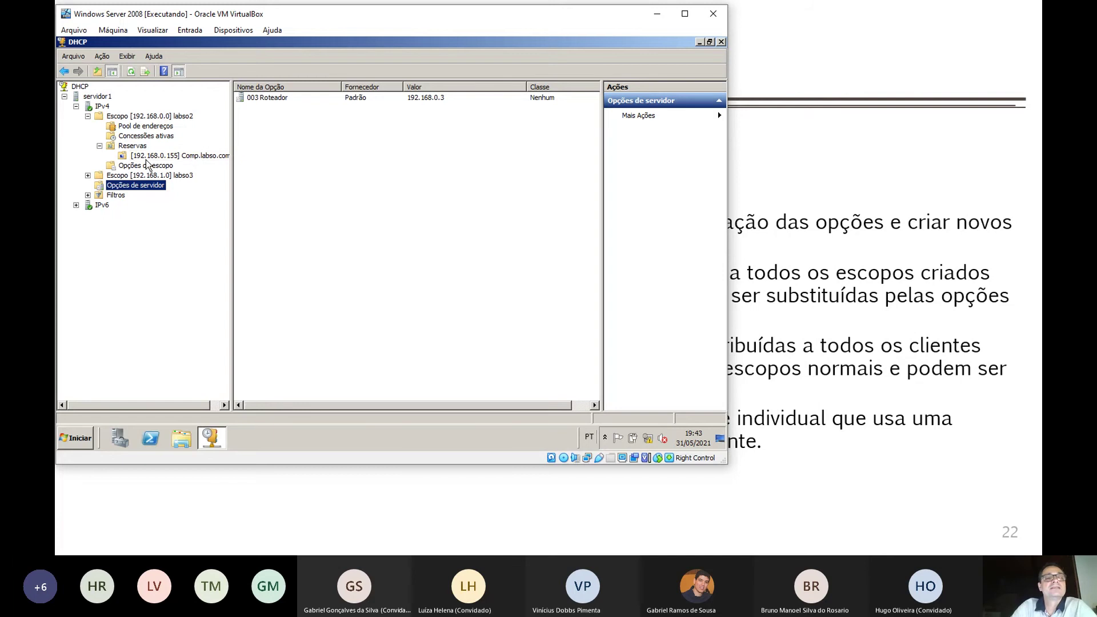
# Compare the 003 Roteador value across the 192.168.0.155 reservation, the labso2 scope options and the server options
pyautogui.click(188, 156)
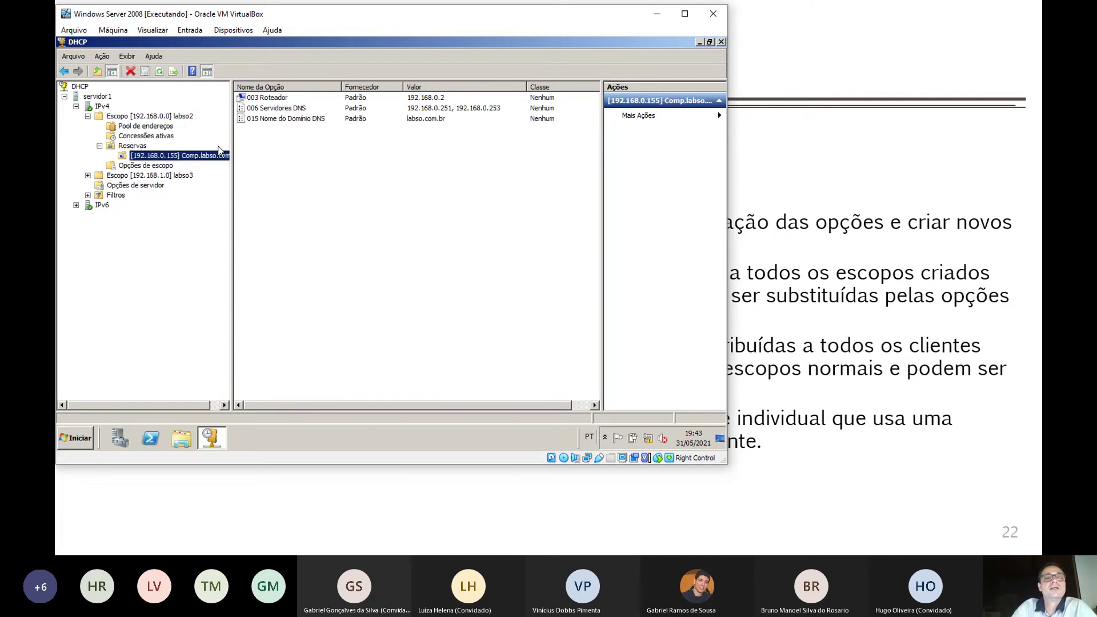
pyautogui.click(434, 99)
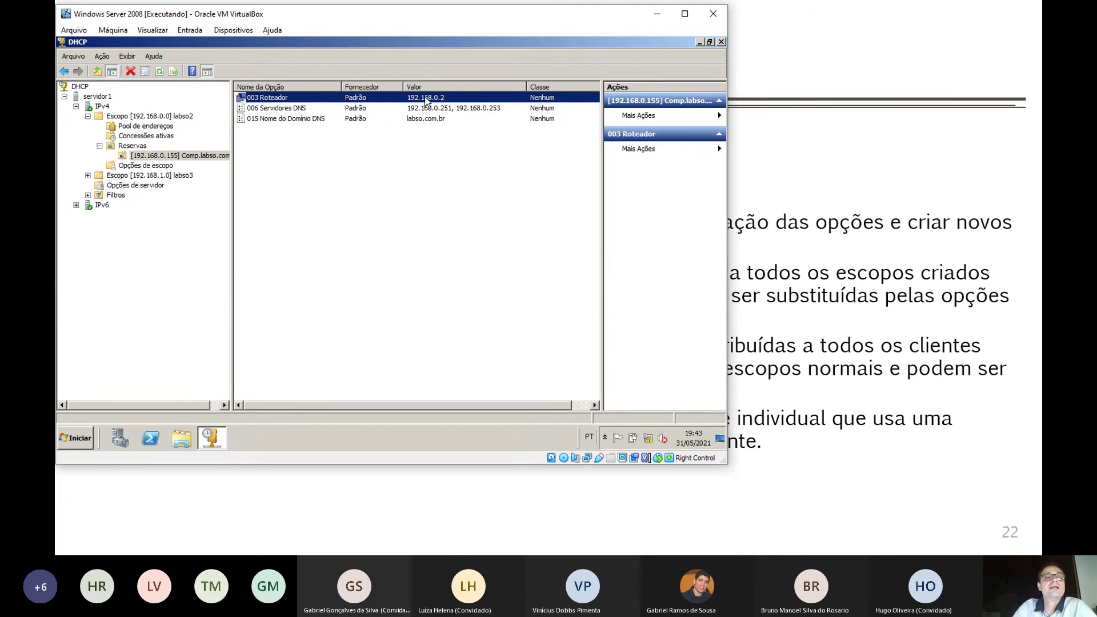
pyautogui.click(161, 166)
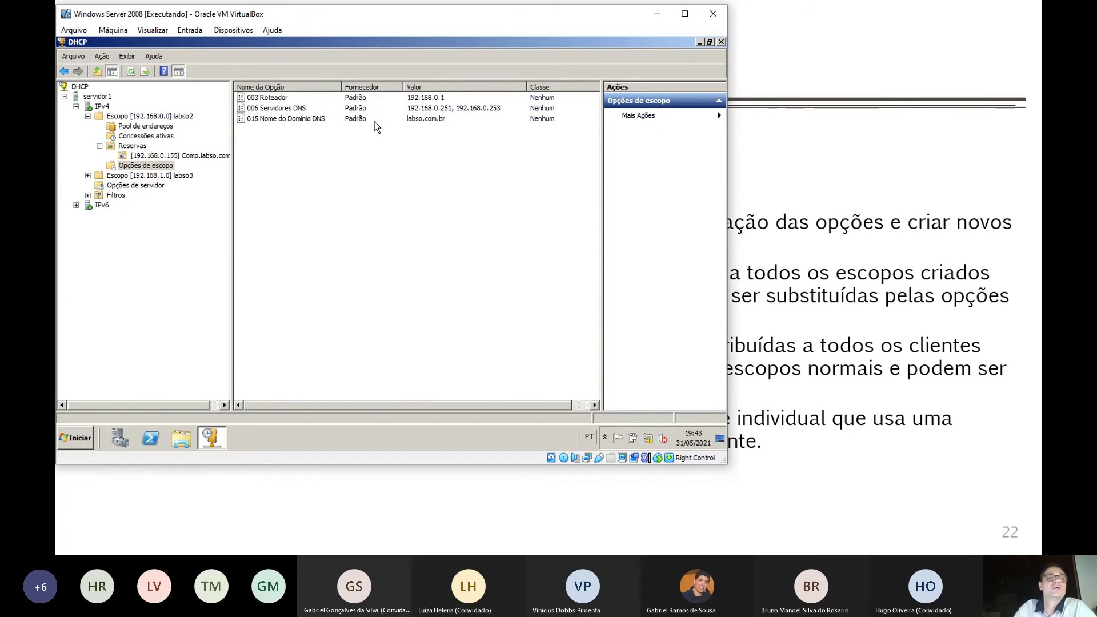
pyautogui.click(136, 186)
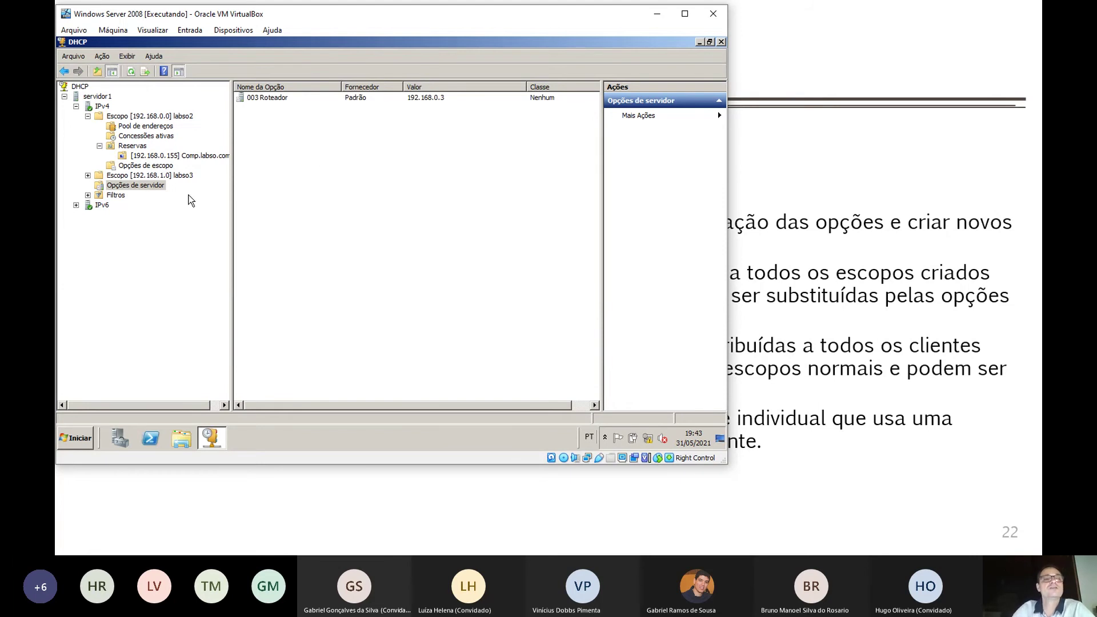
# Reopen the server option configuration and examine the entries for router, time server, name servers and DNS servers
pyautogui.rightClick(154, 192)
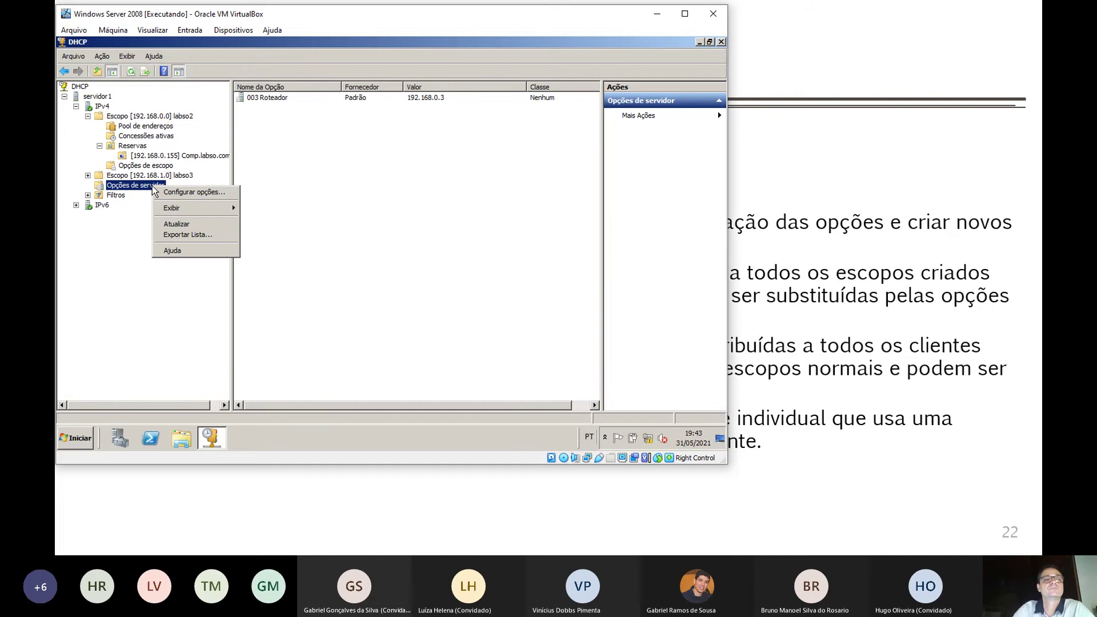
pyautogui.click(186, 195)
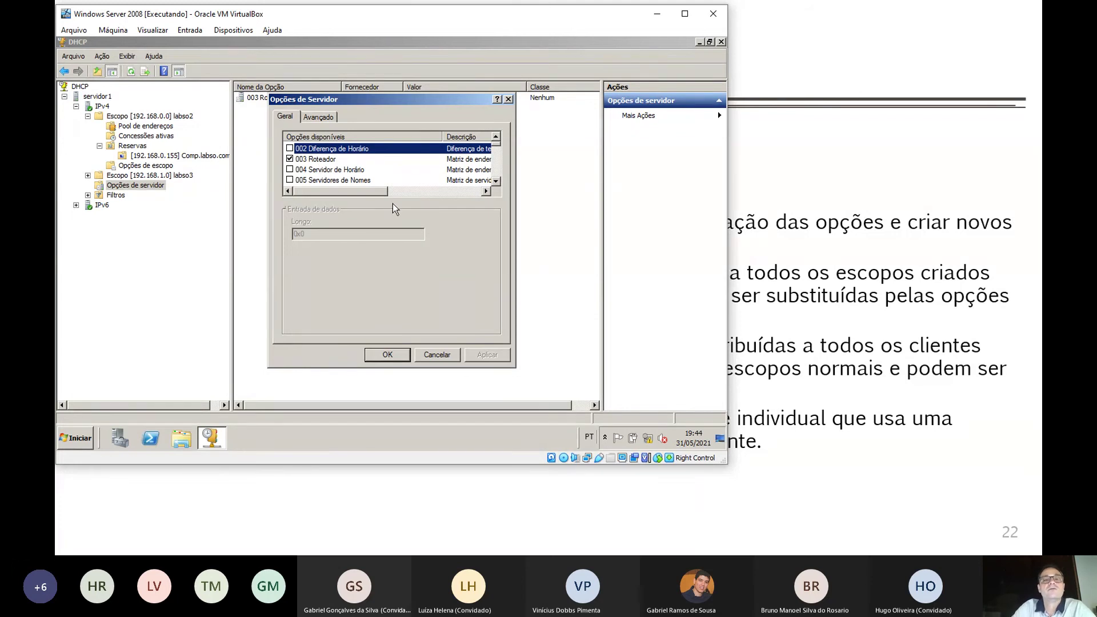
pyautogui.click(331, 163)
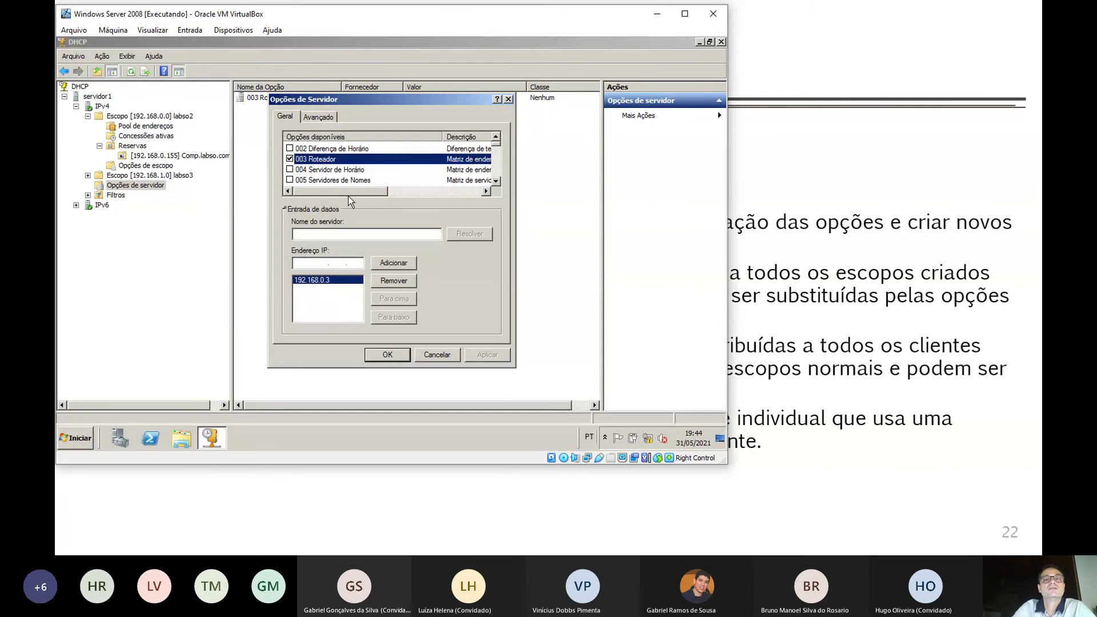
pyautogui.press('Up')
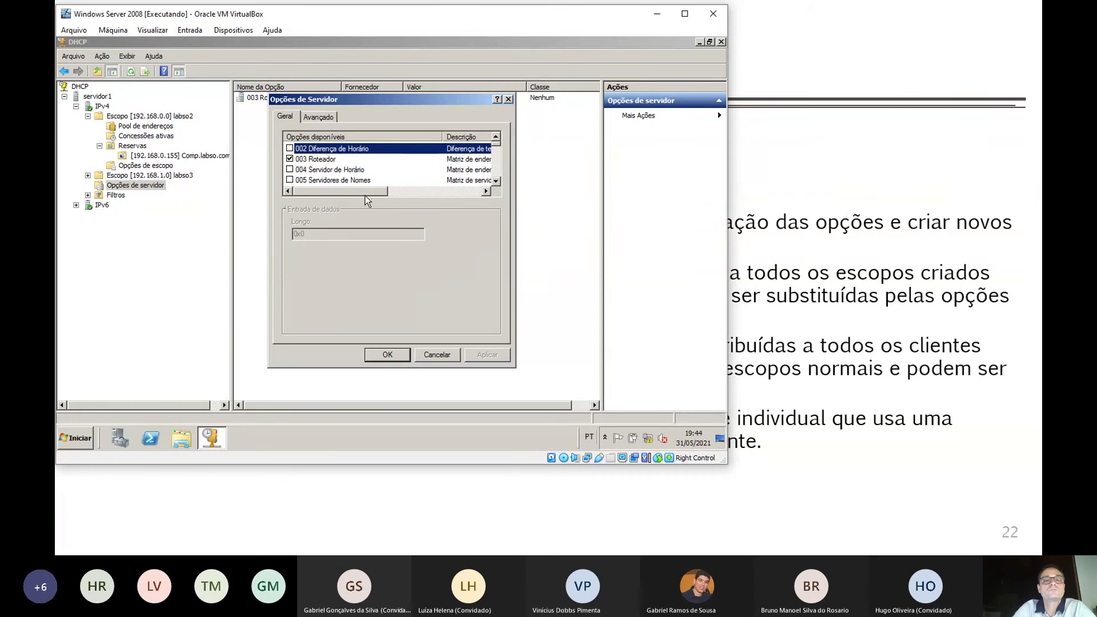
pyautogui.click(328, 170)
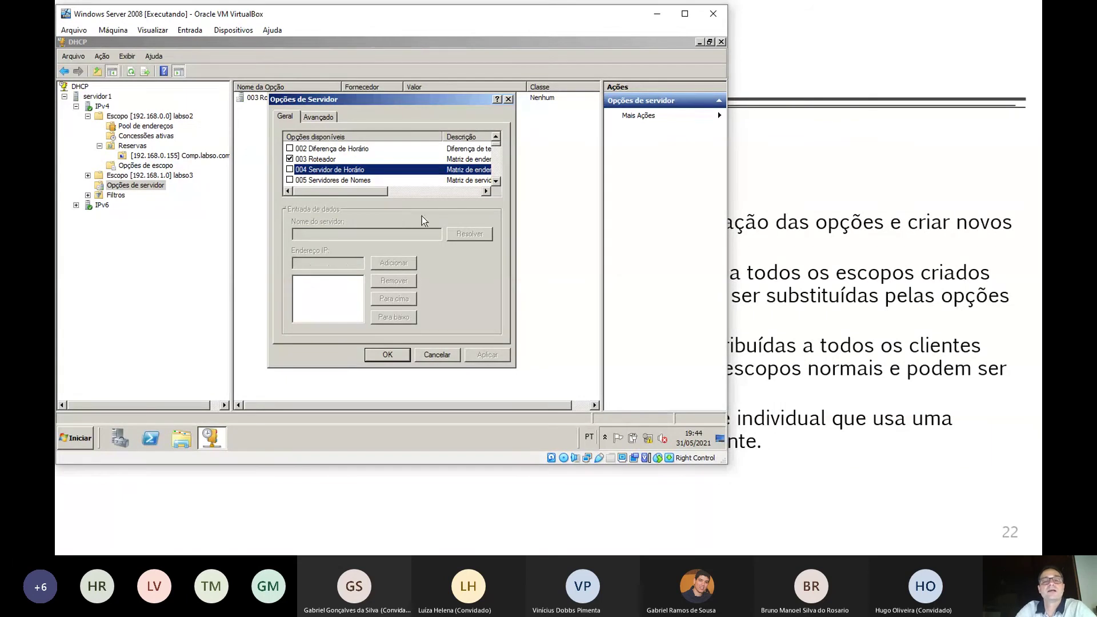
pyautogui.doubleClick(496, 182)
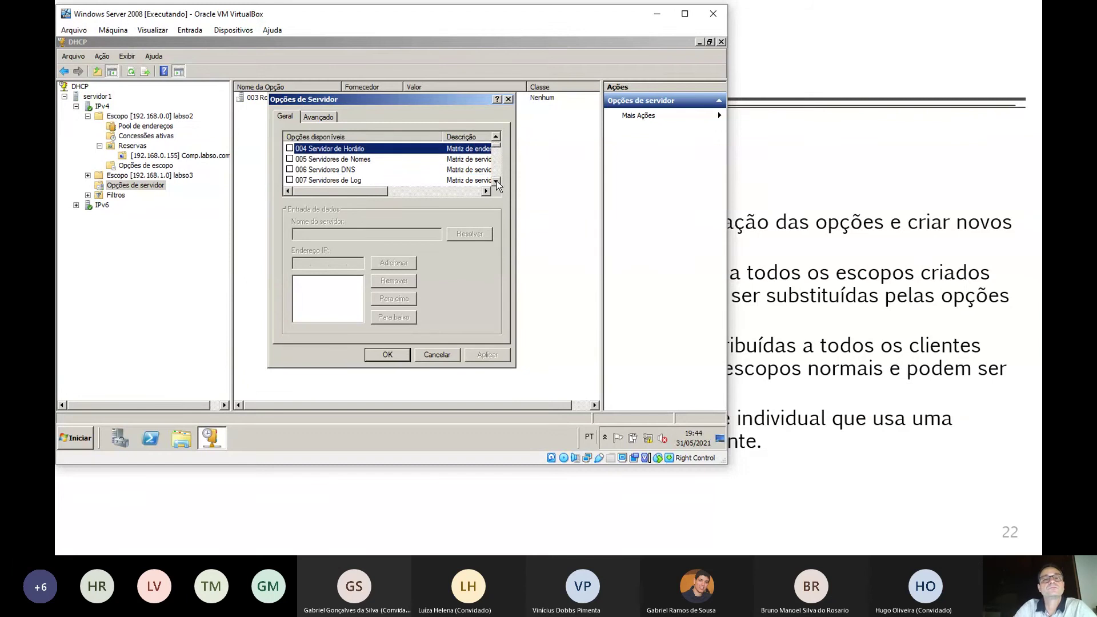
pyautogui.click(311, 159)
pyautogui.click(318, 169)
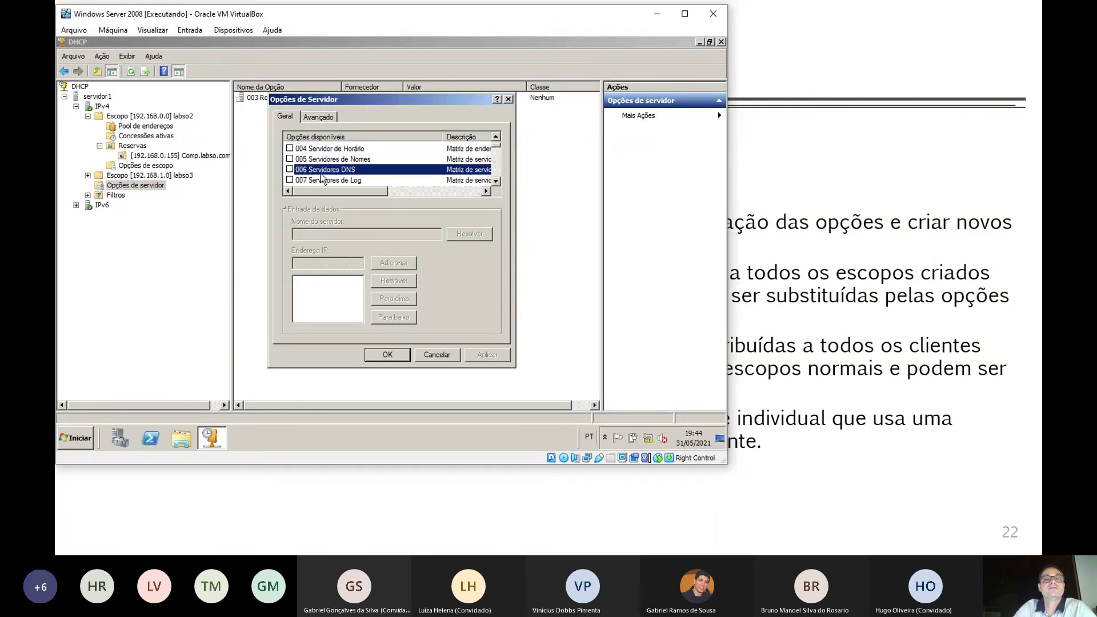
# Examine the available server options 009 Servidores LPR, 010 Servidores Impress and 012 Nome do Host
pyautogui.click(495, 181)
pyautogui.click(495, 181)
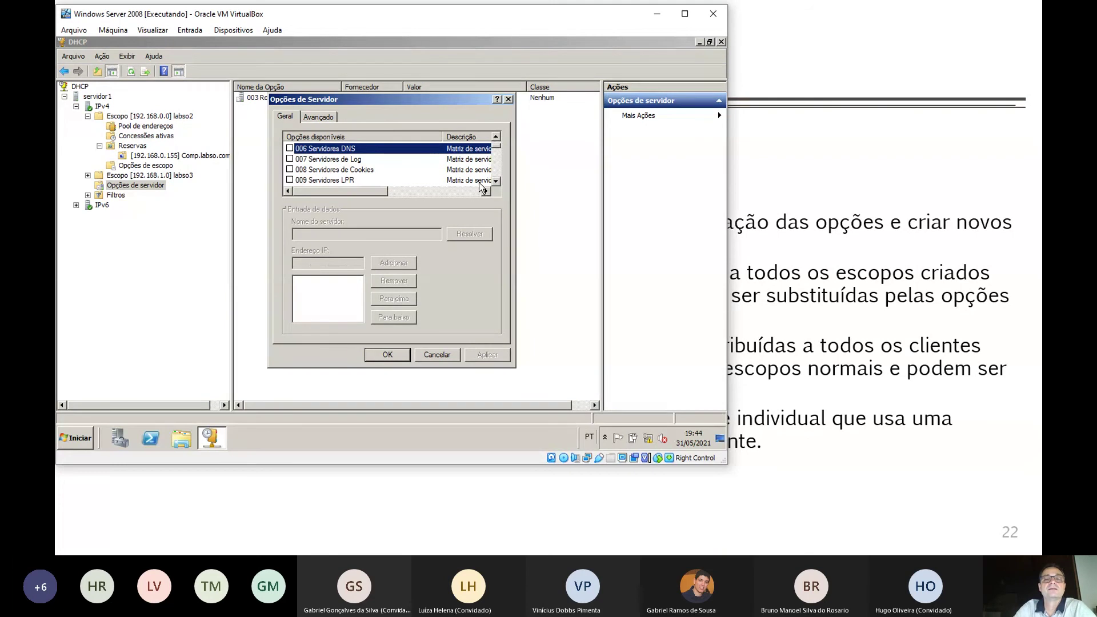
pyautogui.click(345, 181)
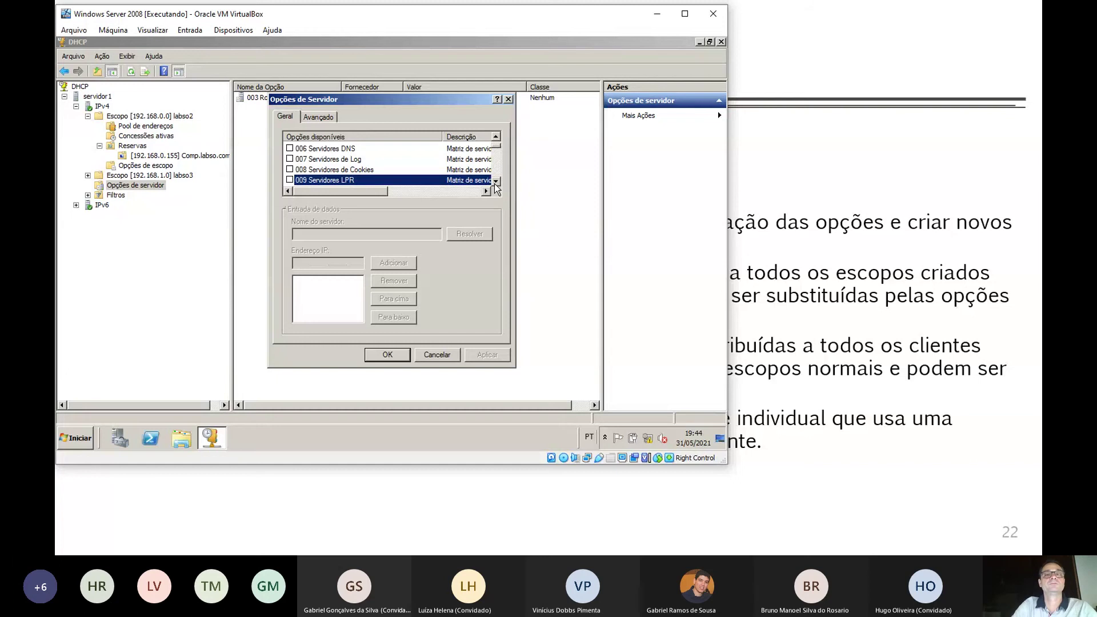
pyautogui.click(495, 183)
pyautogui.click(369, 180)
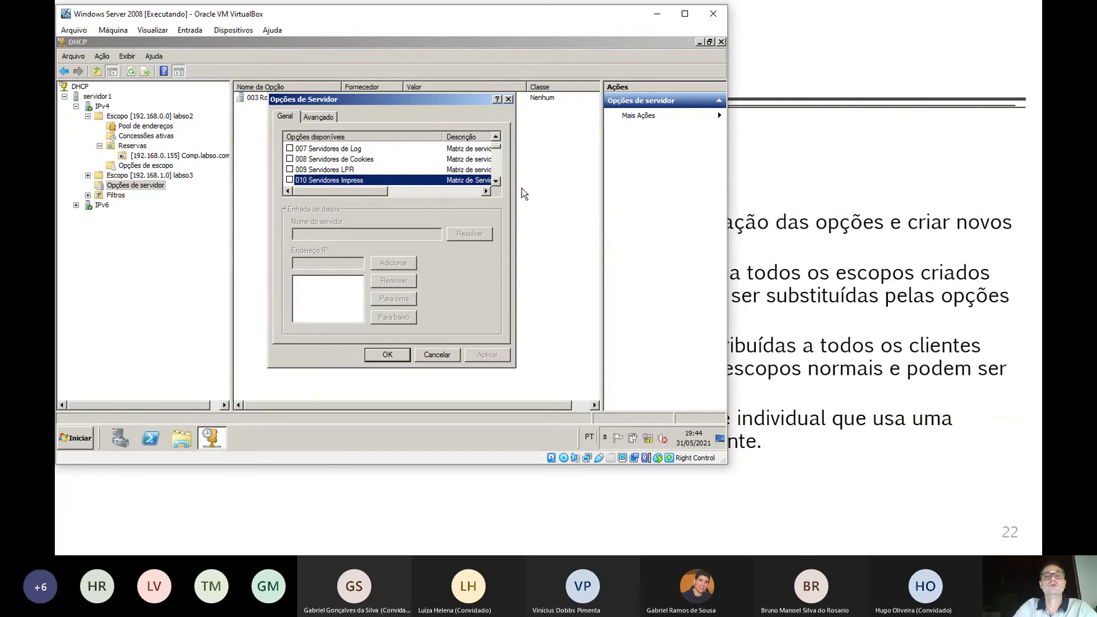
pyautogui.click(495, 182)
pyautogui.click(495, 182)
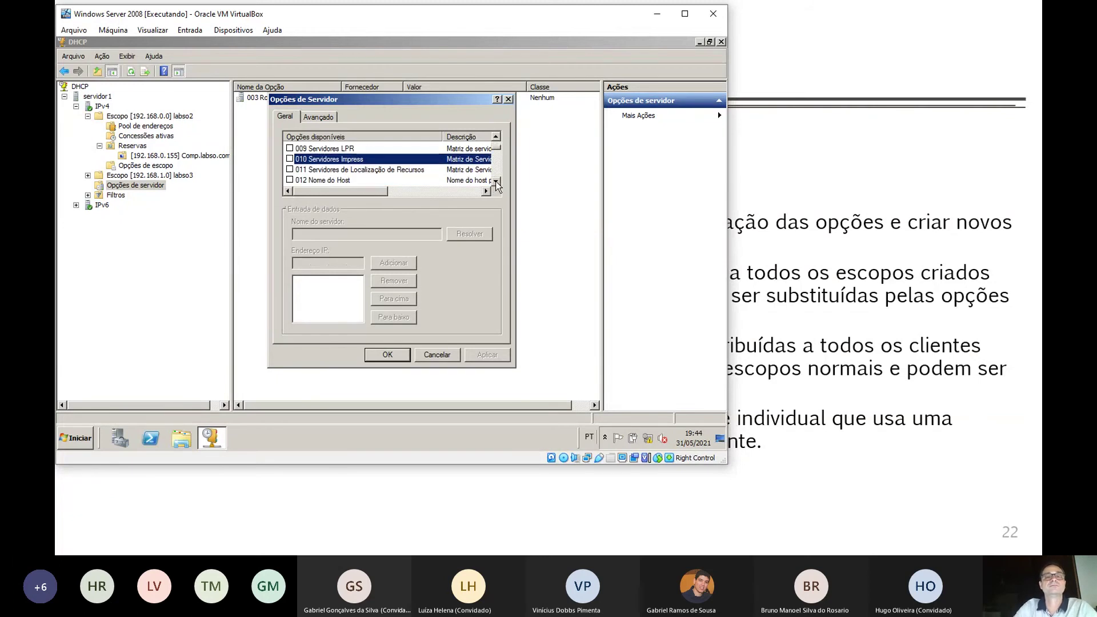
pyautogui.click(331, 181)
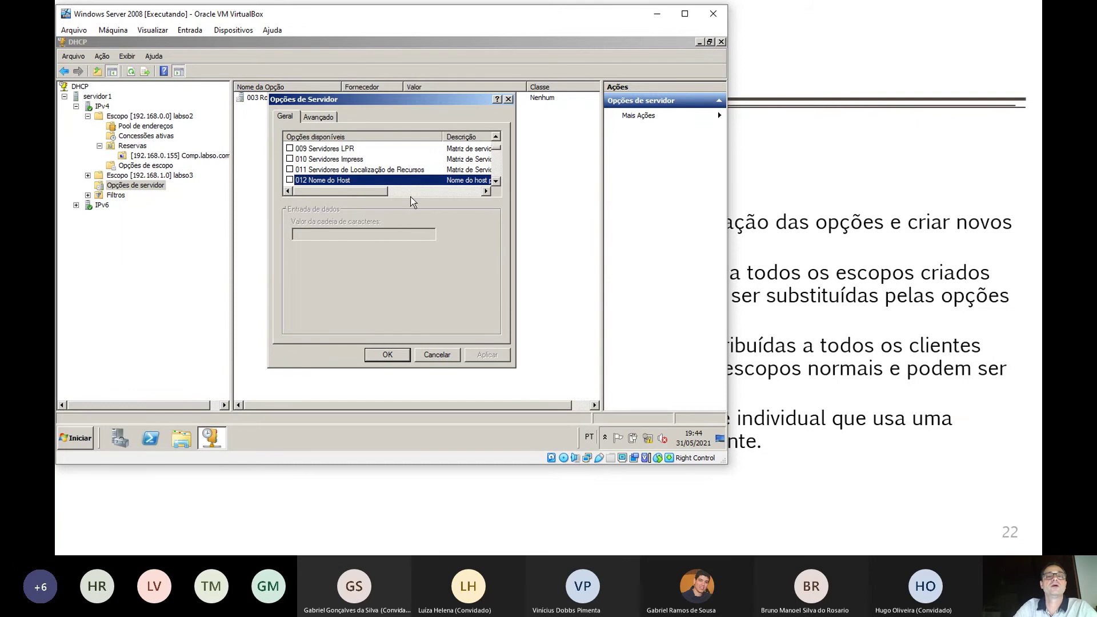
# Look through the available server options after 012 Nome do Host and select 042 Servidores NTP to inspect it
pyautogui.click(496, 183)
pyautogui.click(496, 183)
pyautogui.click(496, 184)
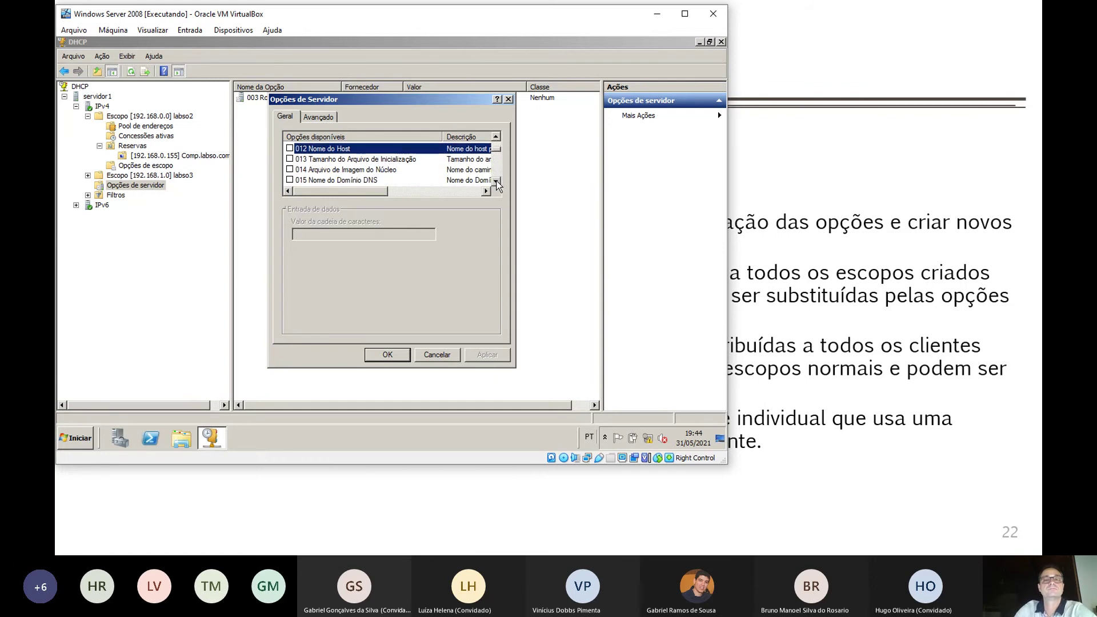
pyautogui.click(496, 183)
pyautogui.click(497, 183)
pyautogui.click(496, 183)
pyautogui.click(496, 183)
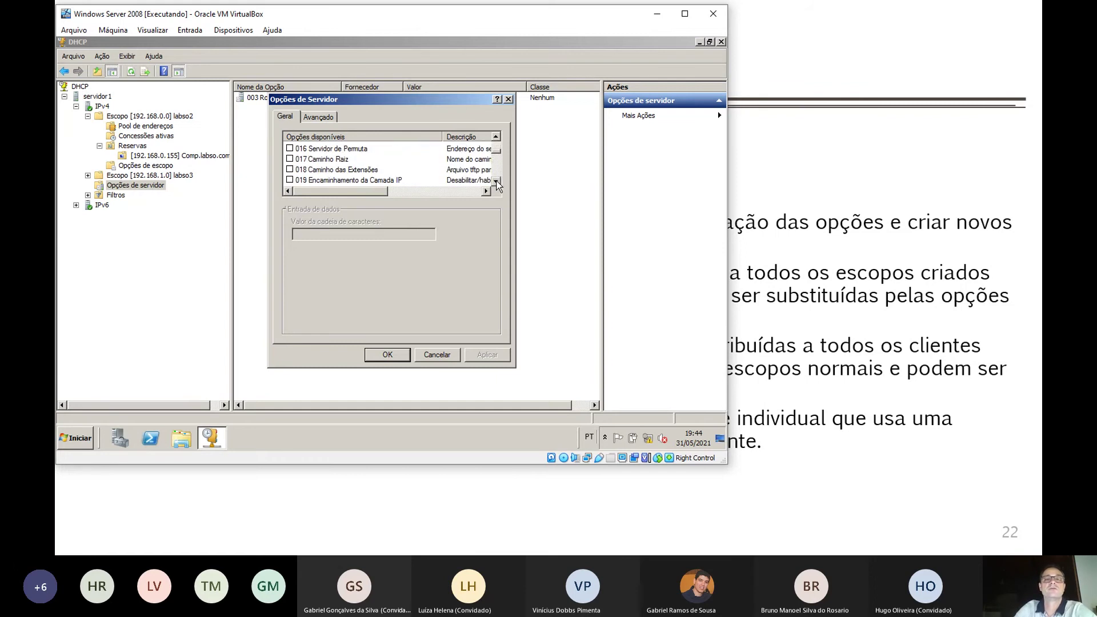
pyautogui.click(497, 183)
pyautogui.click(497, 183)
pyautogui.click(497, 184)
pyautogui.click(497, 183)
pyautogui.click(496, 183)
pyautogui.click(496, 184)
pyautogui.click(497, 183)
pyautogui.click(497, 184)
pyautogui.click(497, 183)
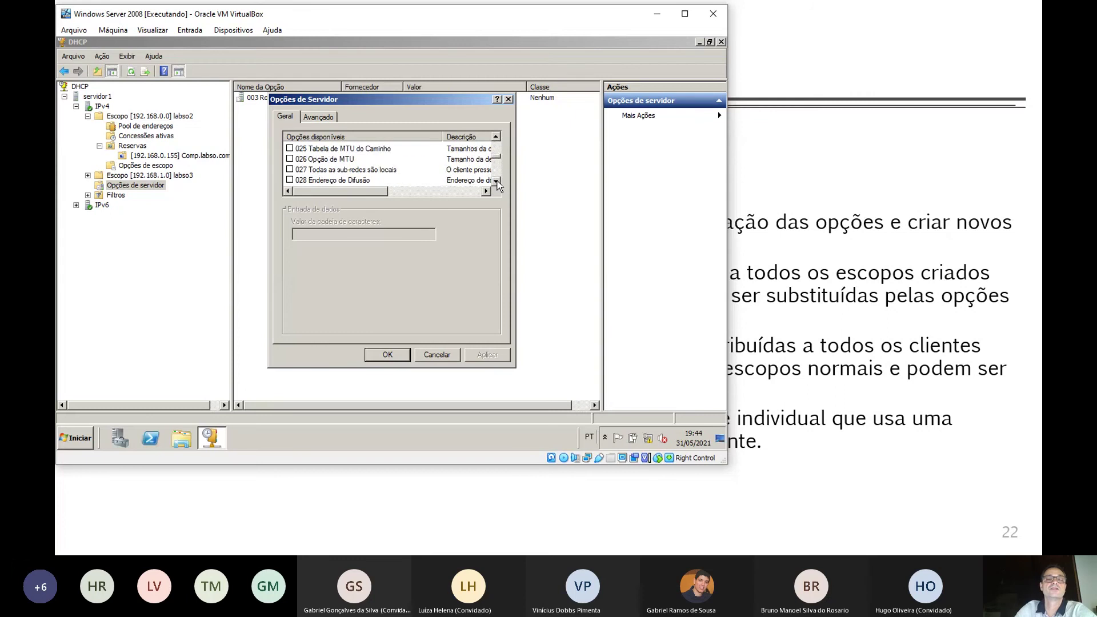
pyautogui.click(497, 183)
pyautogui.click(497, 183)
pyautogui.click(496, 183)
pyautogui.click(497, 184)
pyautogui.click(496, 183)
pyautogui.click(496, 184)
pyautogui.click(496, 182)
pyautogui.click(496, 182)
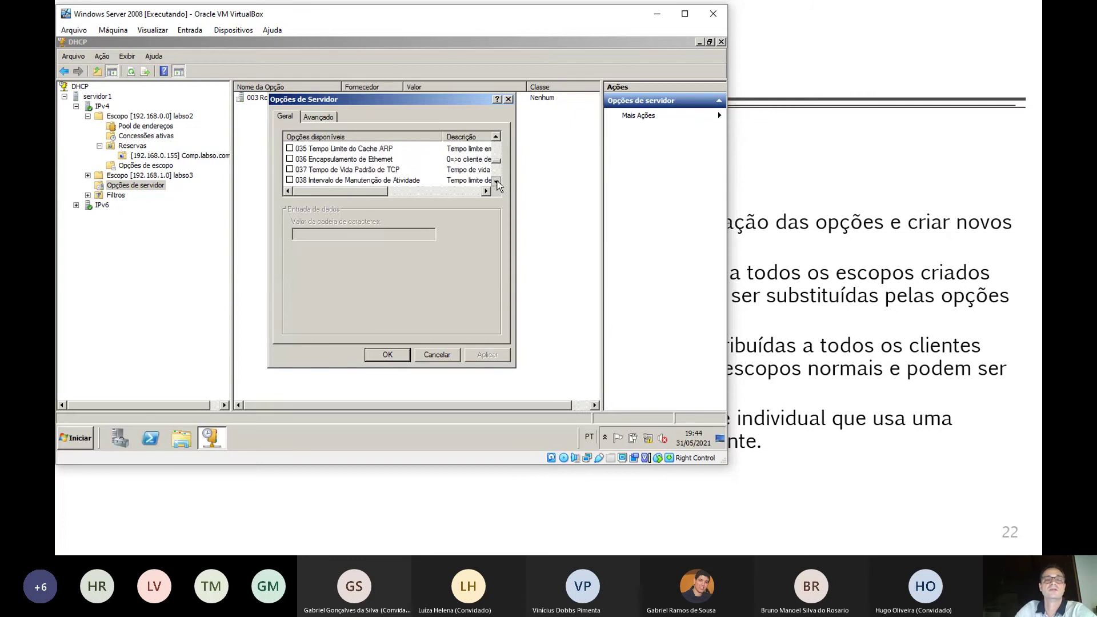
pyautogui.click(497, 182)
pyautogui.click(497, 182)
pyautogui.click(496, 182)
pyautogui.click(497, 182)
pyautogui.click(497, 181)
pyautogui.click(496, 182)
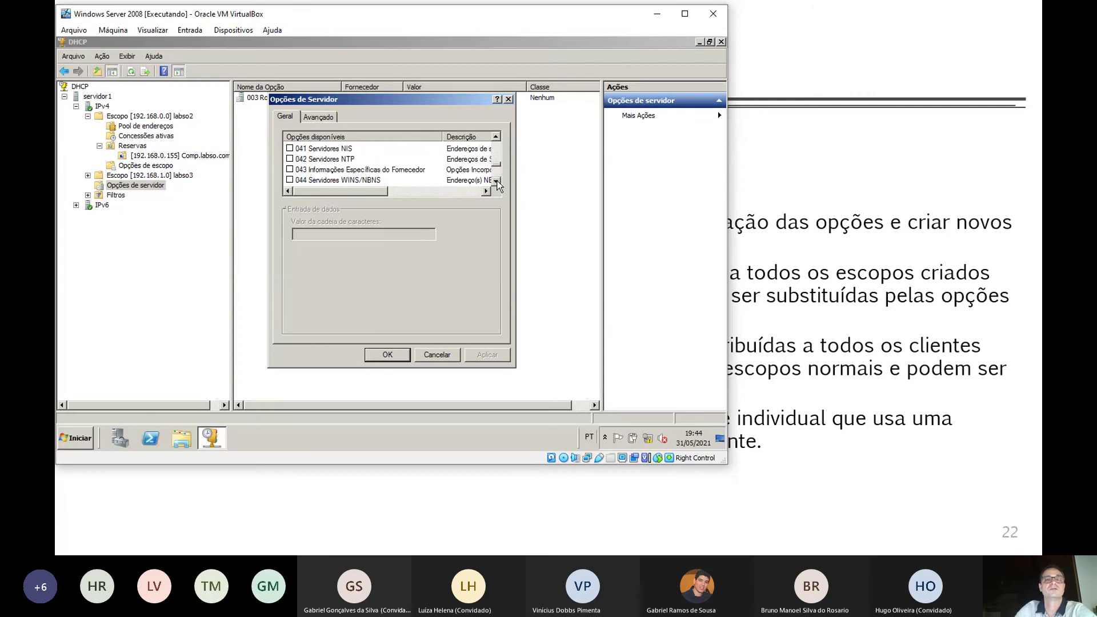
pyautogui.click(496, 182)
pyautogui.click(337, 149)
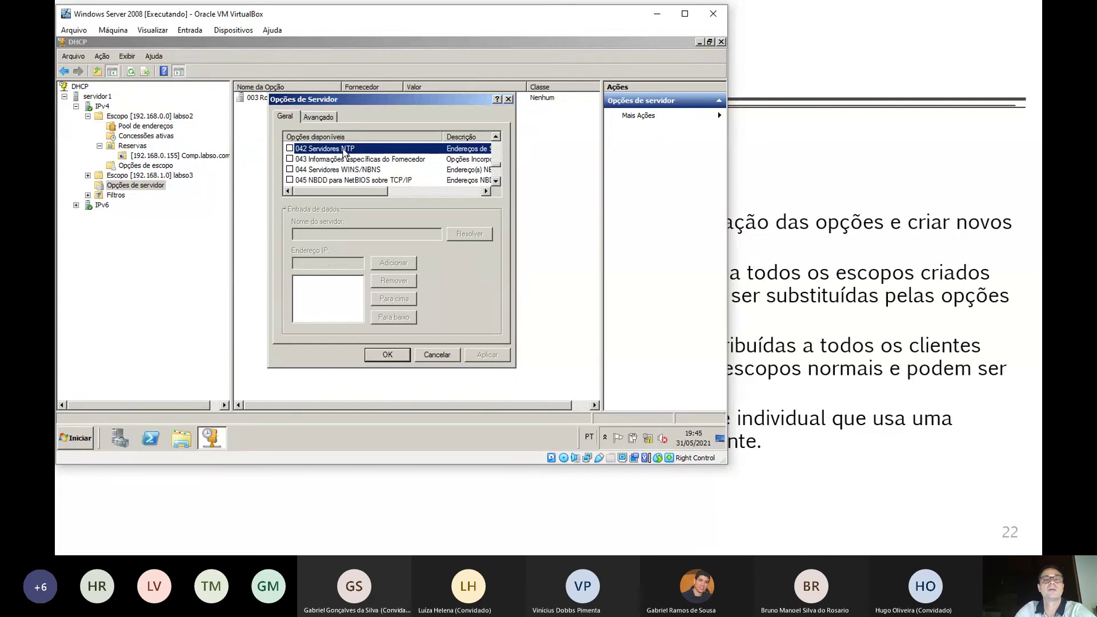
# Look through the server options beyond 042 Servidores NTP and close the option configuration without applying changes
pyautogui.click(496, 181)
pyautogui.click(496, 181)
pyautogui.click(496, 181)
pyautogui.click(496, 181)
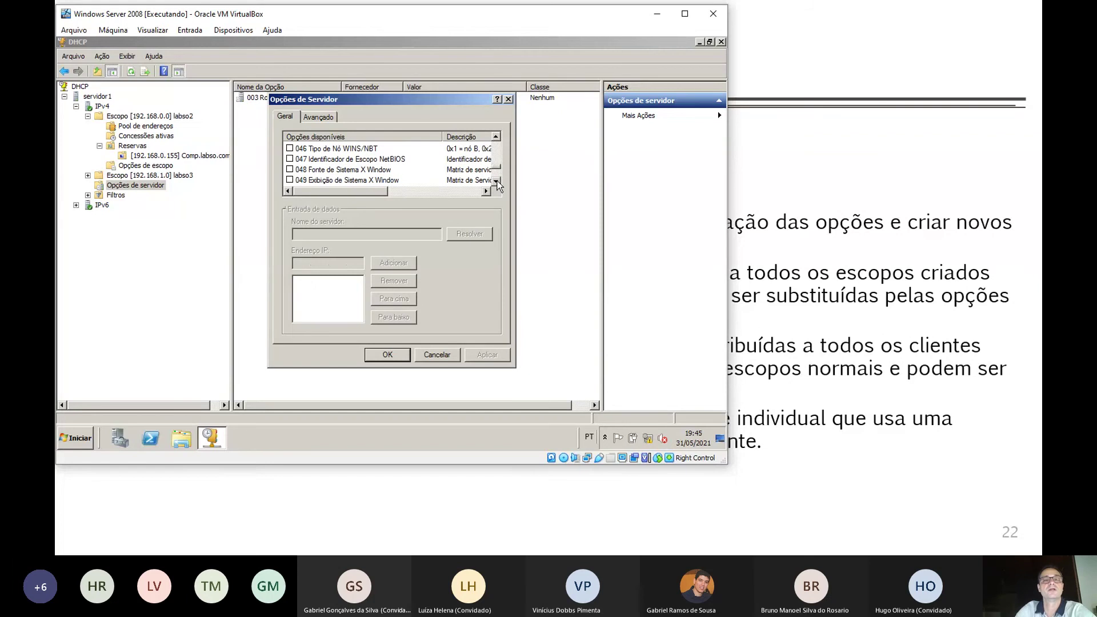
pyautogui.click(496, 181)
pyautogui.click(496, 181)
pyautogui.click(496, 181)
pyautogui.click(496, 181)
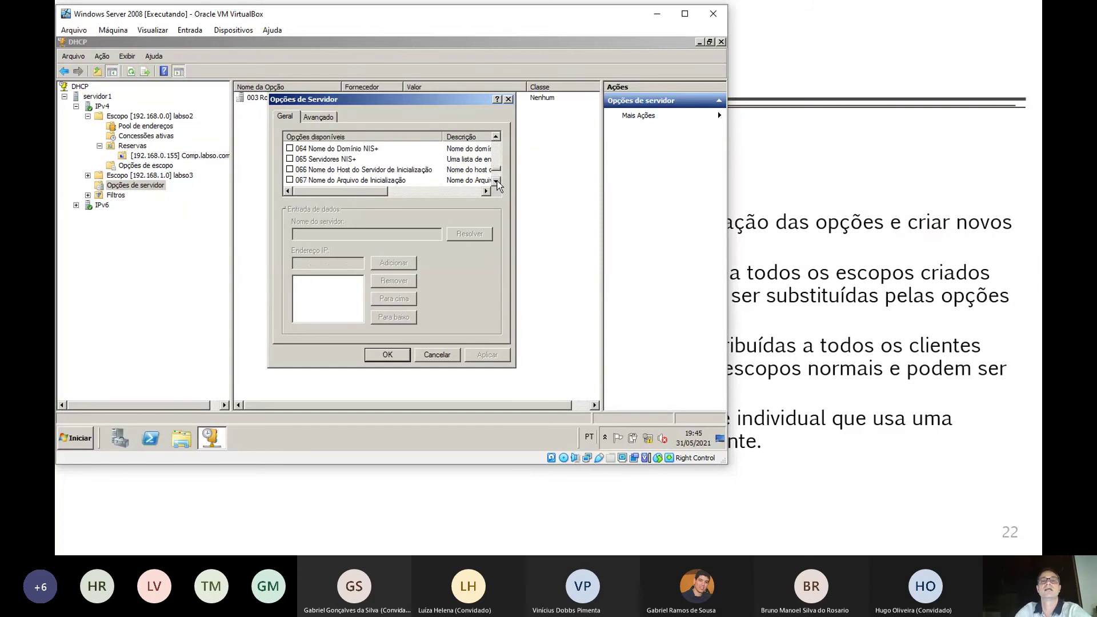
pyautogui.click(437, 355)
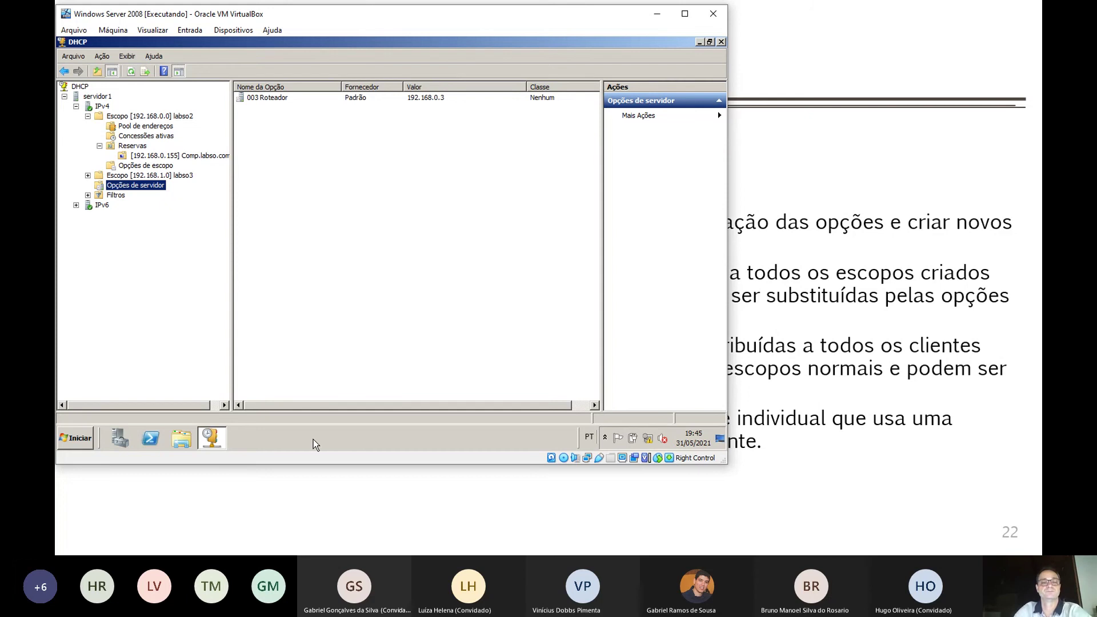
# Switch to the slide presentation and advance to the next slide, Configuração de opções
pyautogui.click(433, 487)
pyautogui.press('Right')
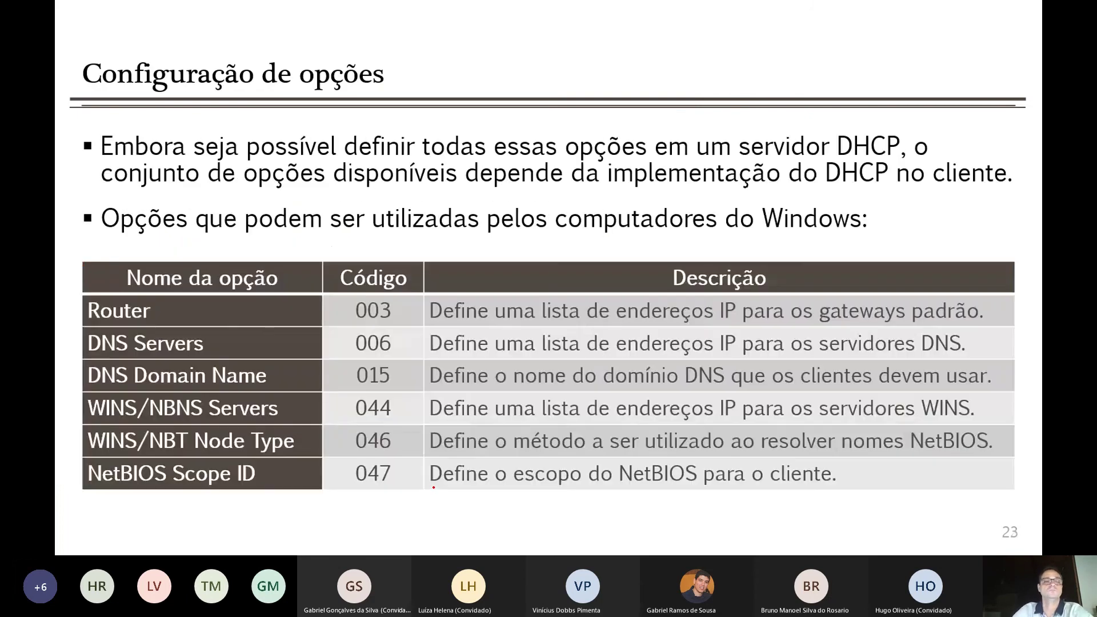